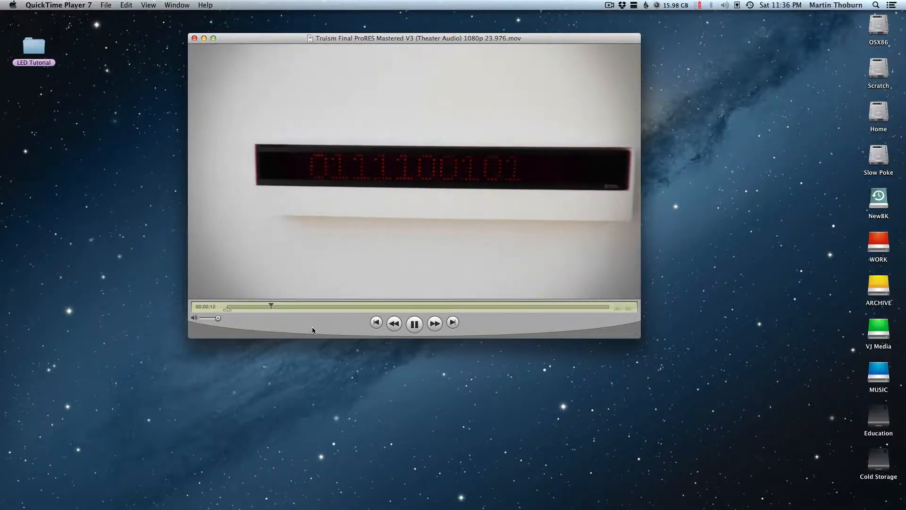
Stop and close the playing movie, and open the LED Tutorial folder on the desktop.
{"action": "key", "text": "space"}
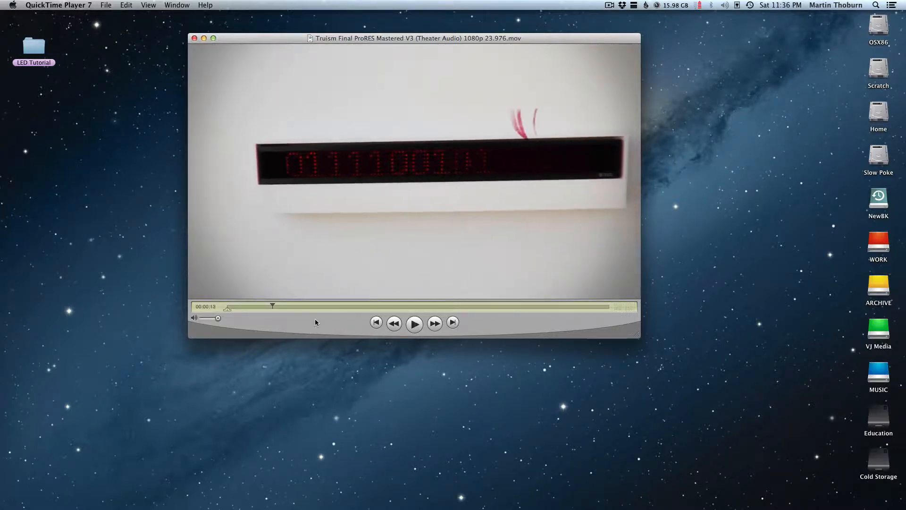
{"action": "left_click", "coordinate": [194, 39]}
{"action": "left_click", "coordinate": [85, 79]}
{"action": "left_click", "coordinate": [39, 43]}
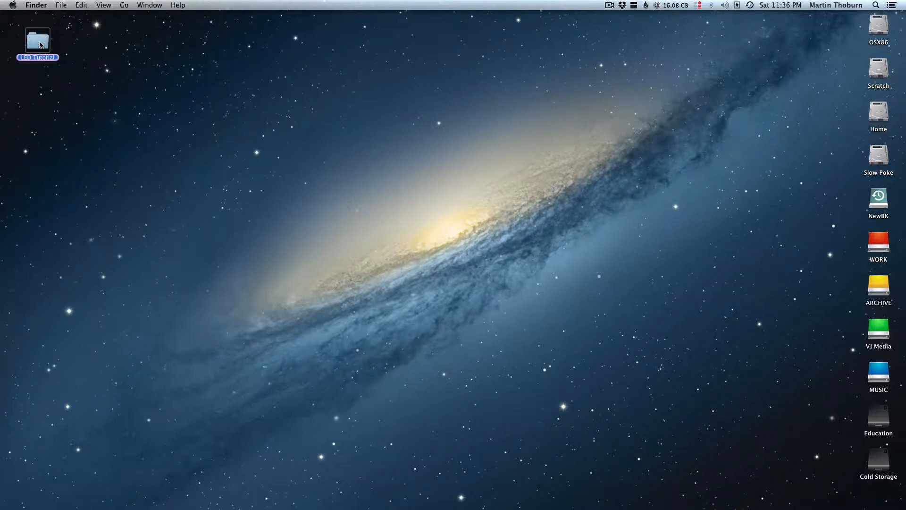
{"action": "double_click", "coordinate": [40, 43]}
{"action": "left_click_drag", "start_coordinate": [289, 140], "coordinate": [332, 61]}
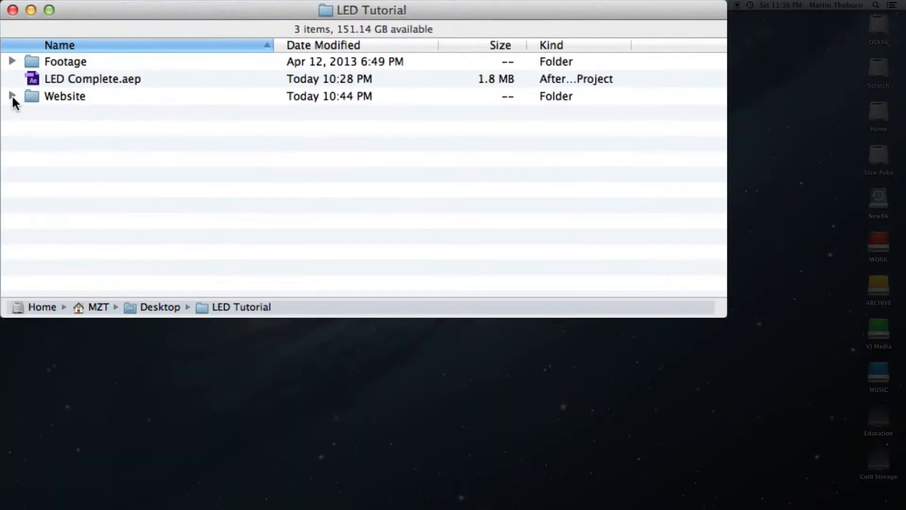
Examine the contents of the Website and Footage folders, including the Original and Adjusted subfolders, and collapse the Footage folder.
{"action": "left_click", "coordinate": [182, 105]}
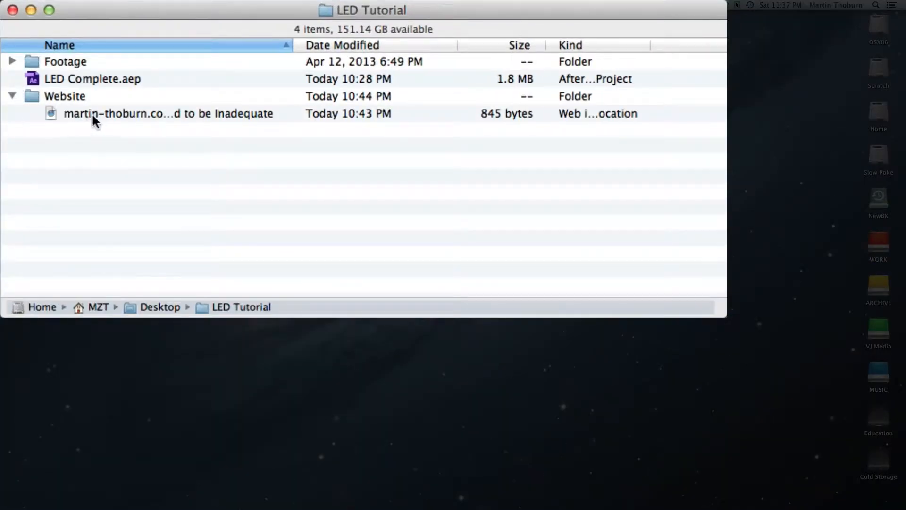
{"action": "left_click", "coordinate": [12, 61]}
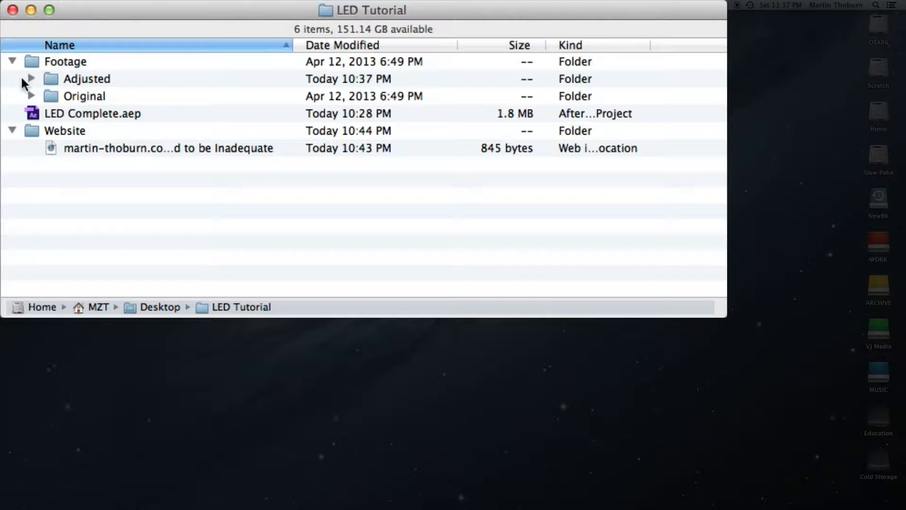
{"action": "left_click", "coordinate": [31, 96]}
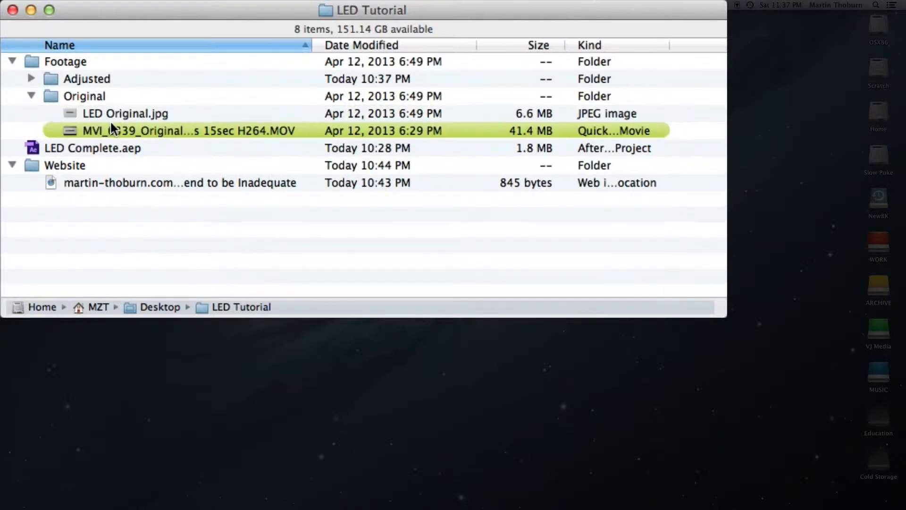
{"action": "left_click", "coordinate": [31, 77]}
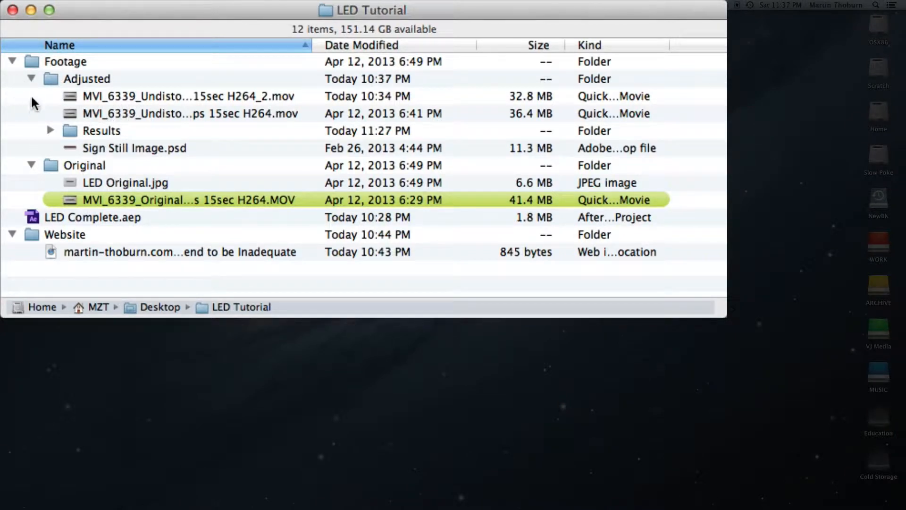
{"action": "left_click", "coordinate": [31, 78]}
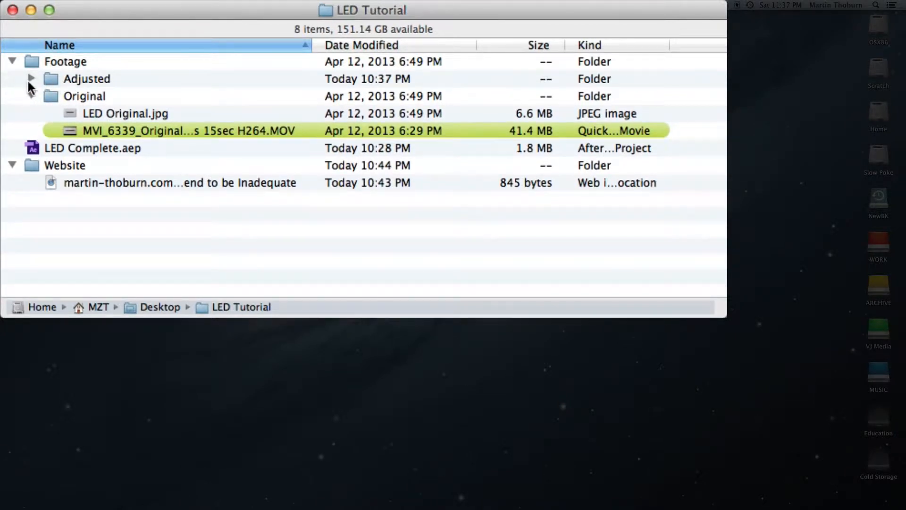
{"action": "left_click", "coordinate": [31, 78]}
{"action": "left_click", "coordinate": [25, 79]}
{"action": "left_click", "coordinate": [32, 95]}
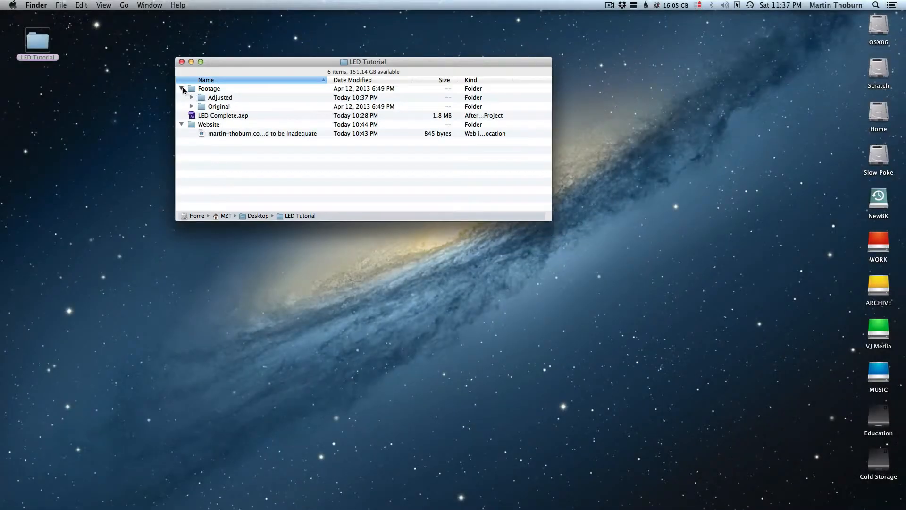
{"action": "left_click", "coordinate": [181, 89]}
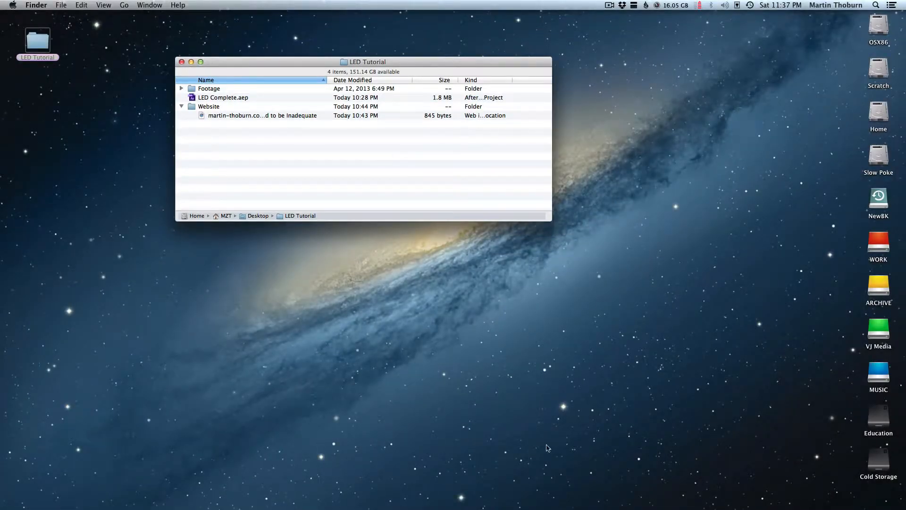
Launch After Effects, dismiss the welcome screen and show the project's list of items.
{"action": "mouse_move", "coordinate": [569, 503]}
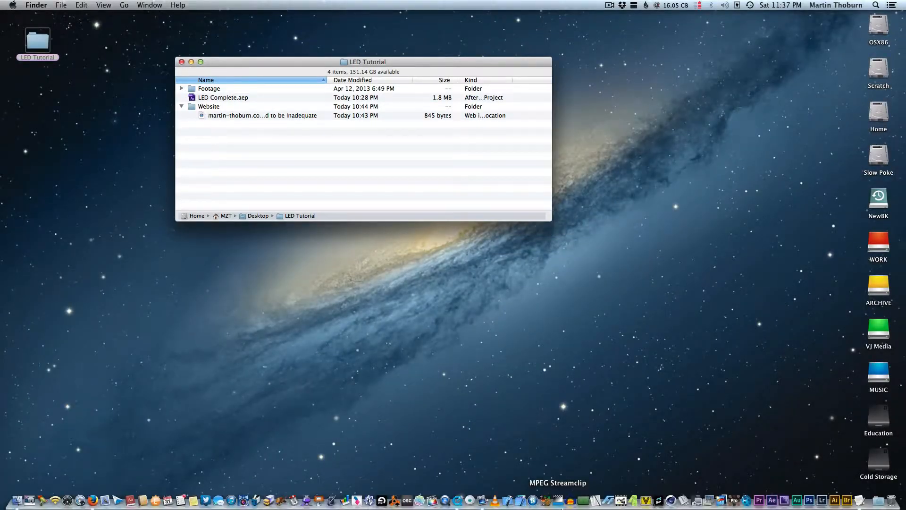
{"action": "left_click", "coordinate": [772, 502]}
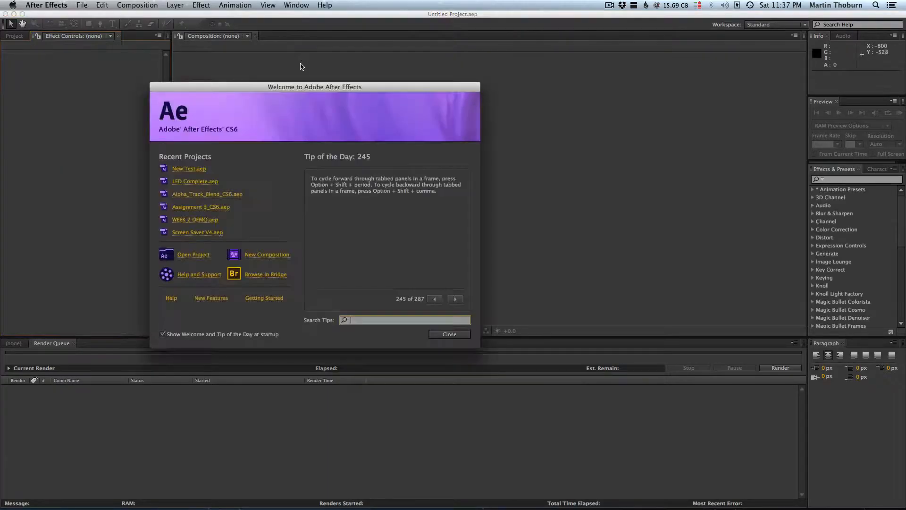
{"action": "left_click", "coordinate": [450, 335]}
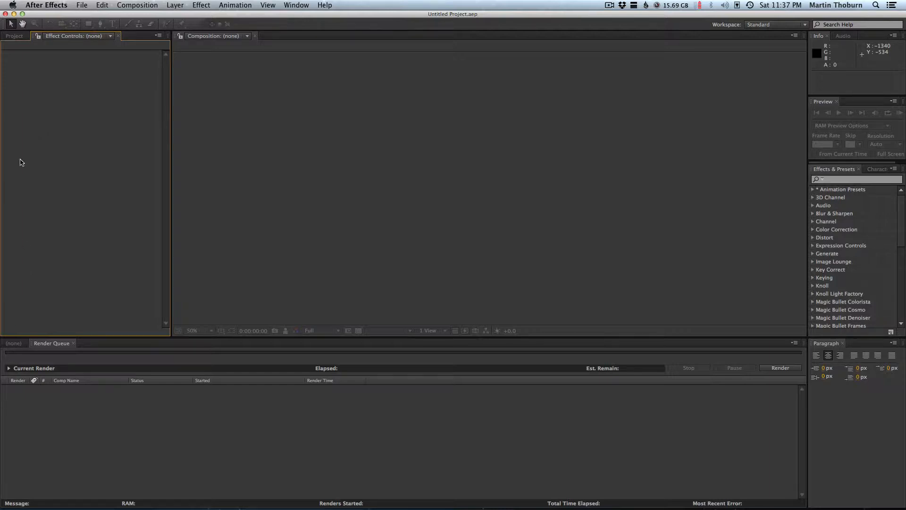
{"action": "left_click", "coordinate": [14, 37]}
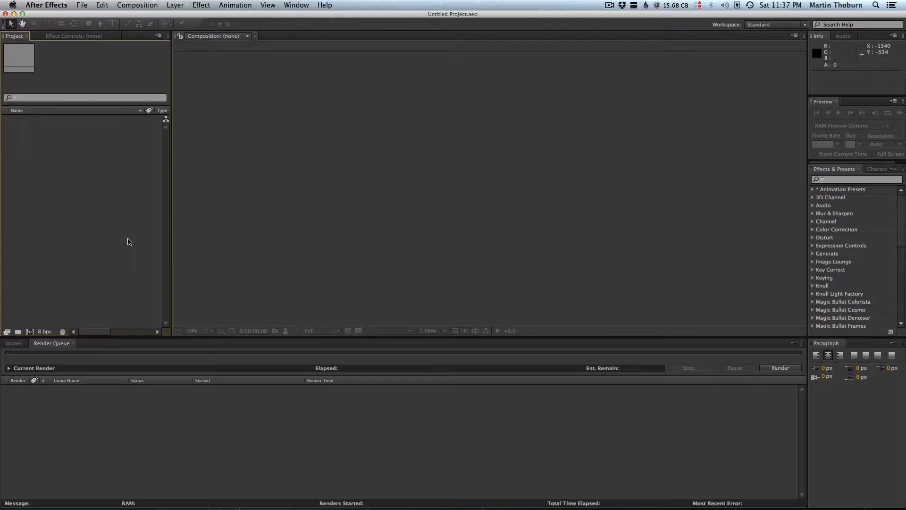
Import MVI_6339_Original 24fps 15sec H264.MOV from LED Tutorial > Footage > Original on the desktop and create a composition from it.
{"action": "double_click", "coordinate": [91, 202]}
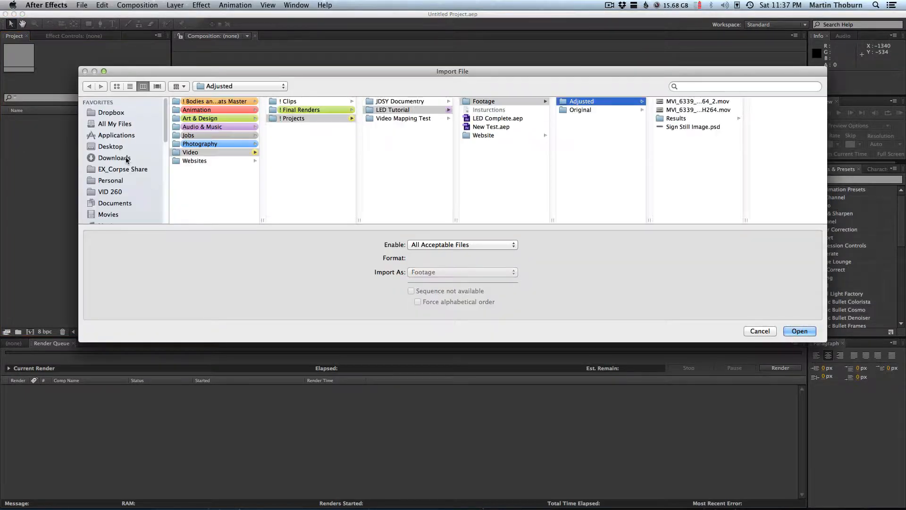
{"action": "left_click", "coordinate": [129, 157]}
{"action": "left_click", "coordinate": [129, 147]}
{"action": "left_click", "coordinate": [212, 110]}
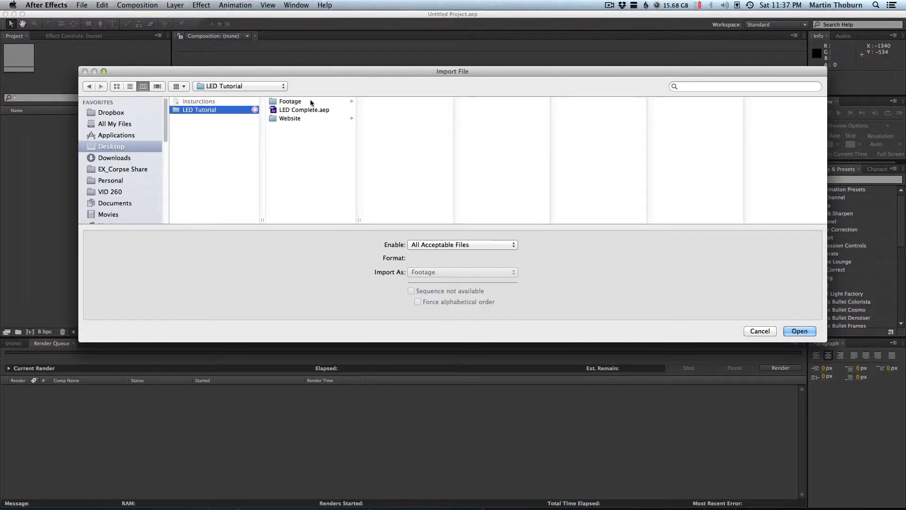
{"action": "left_click", "coordinate": [307, 101]}
{"action": "left_click", "coordinate": [406, 110]}
{"action": "left_click", "coordinate": [505, 110]}
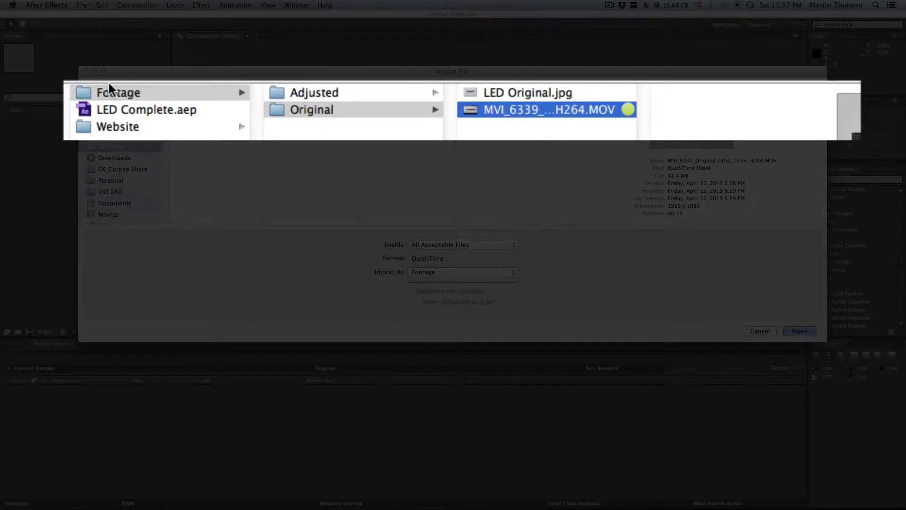
{"action": "left_click_drag", "start_coordinate": [558, 220], "coordinate": [659, 217]}
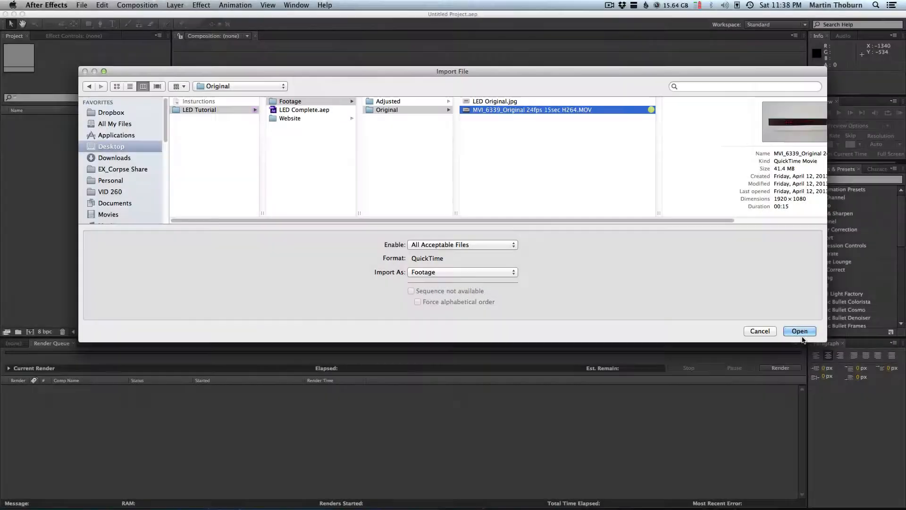
{"action": "left_click", "coordinate": [804, 332]}
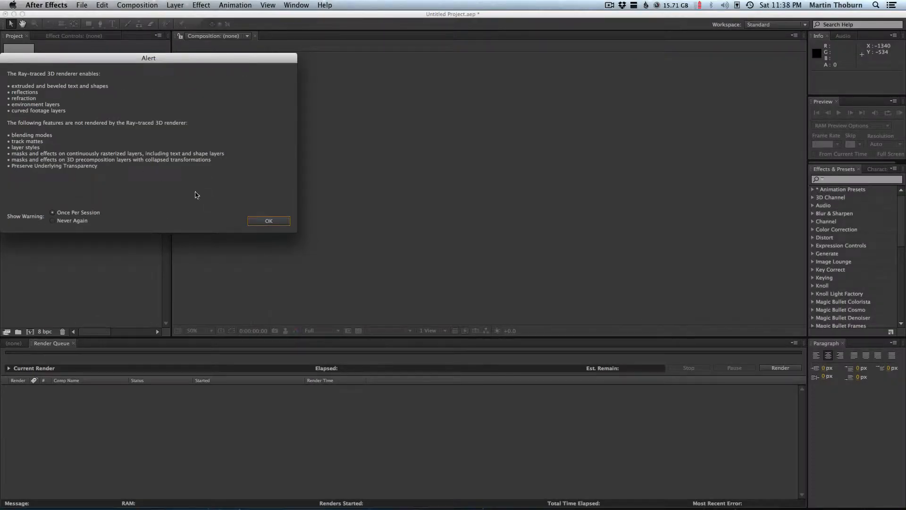
{"action": "left_click", "coordinate": [265, 222]}
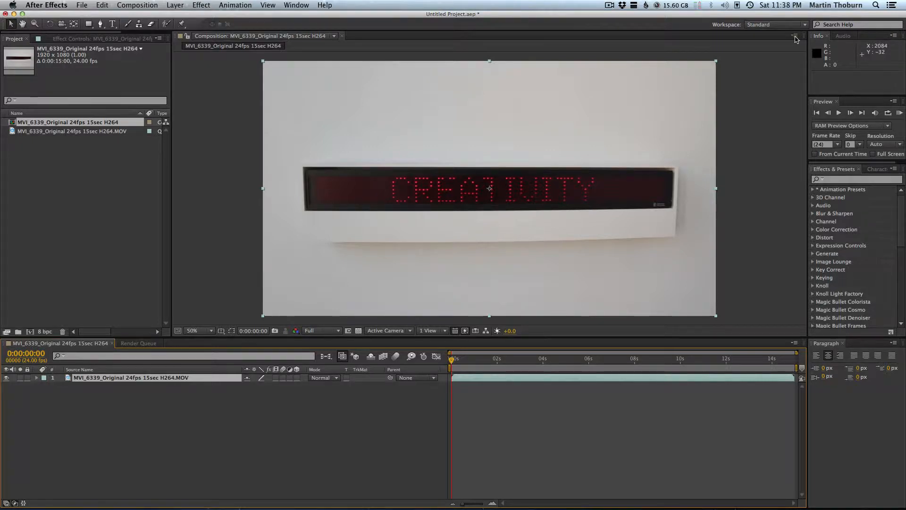
Change the composition's renderer to Classic 3D in its advanced settings.
{"action": "left_click", "coordinate": [797, 40]}
{"action": "left_click", "coordinate": [808, 101]}
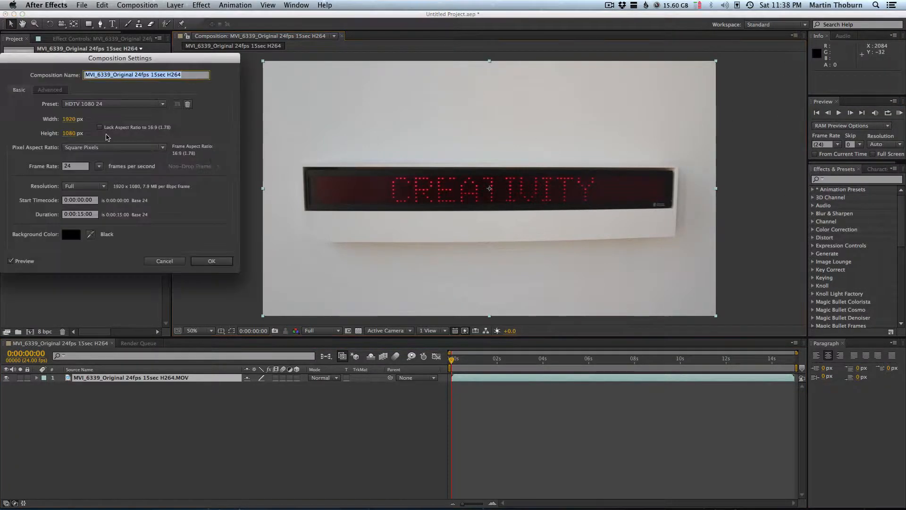
{"action": "left_click", "coordinate": [50, 90]}
{"action": "left_click", "coordinate": [102, 142]}
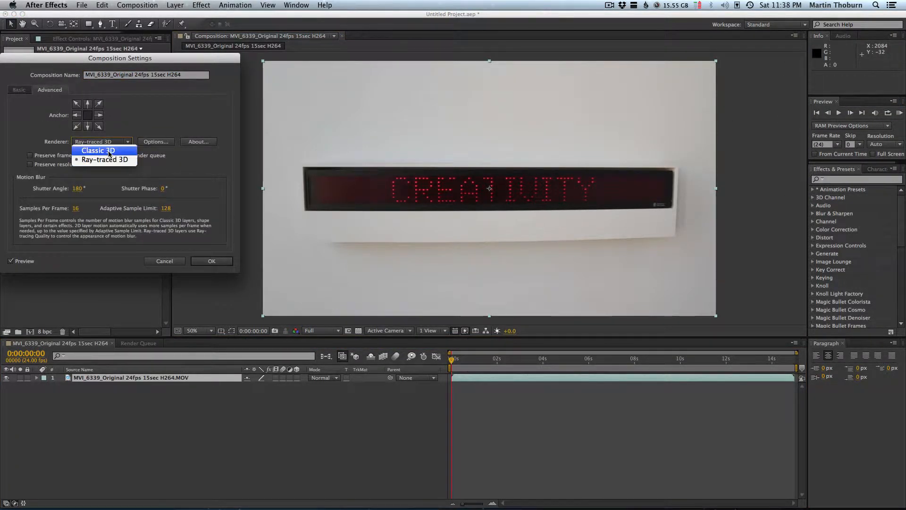
{"action": "left_click", "coordinate": [109, 151]}
{"action": "left_click", "coordinate": [212, 261]}
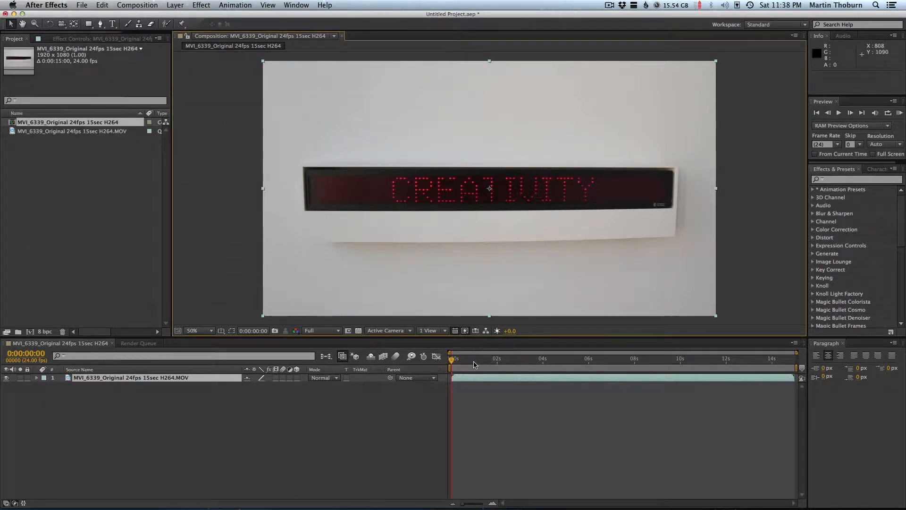
Scrub through the footage to examine the LED sign's motion and lens distortion, stopping at 0:00:04:03.
{"action": "left_click_drag", "start_coordinate": [474, 364], "coordinate": [713, 382]}
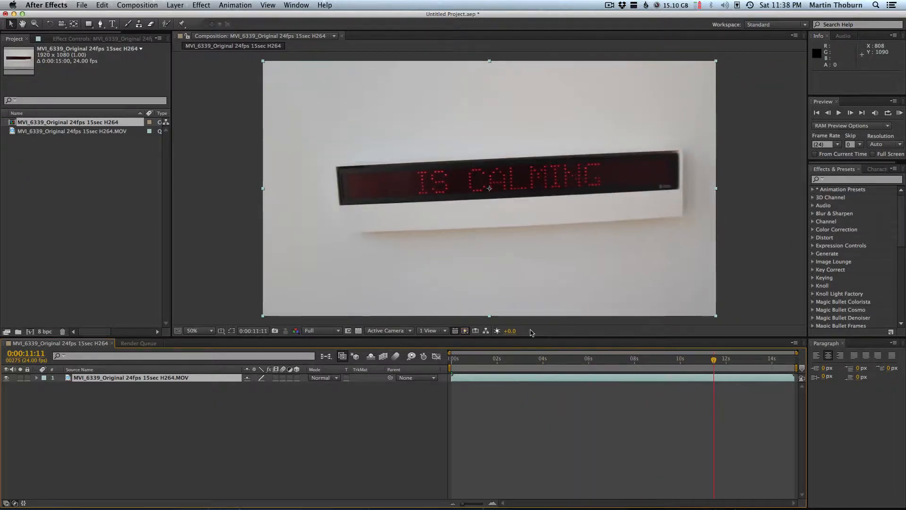
{"action": "left_click_drag", "start_coordinate": [520, 364], "coordinate": [714, 368]}
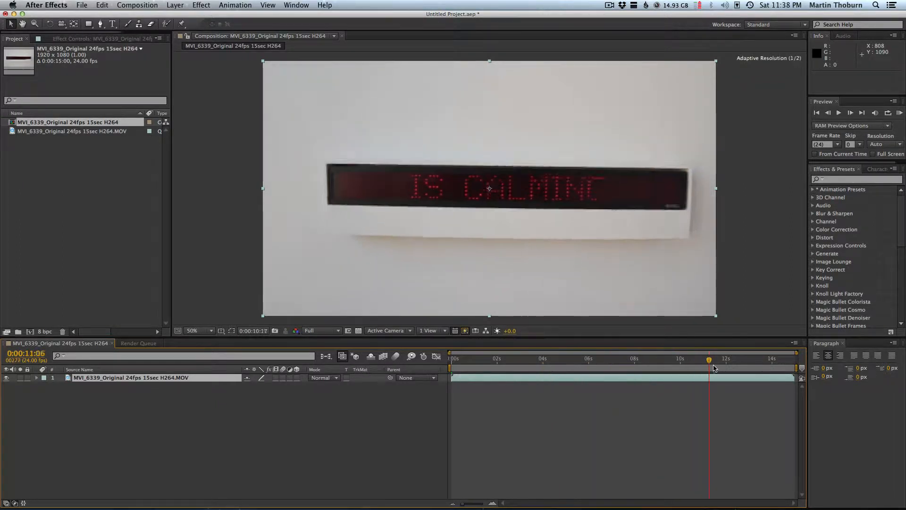
{"action": "left_click_drag", "start_coordinate": [504, 364], "coordinate": [716, 363]}
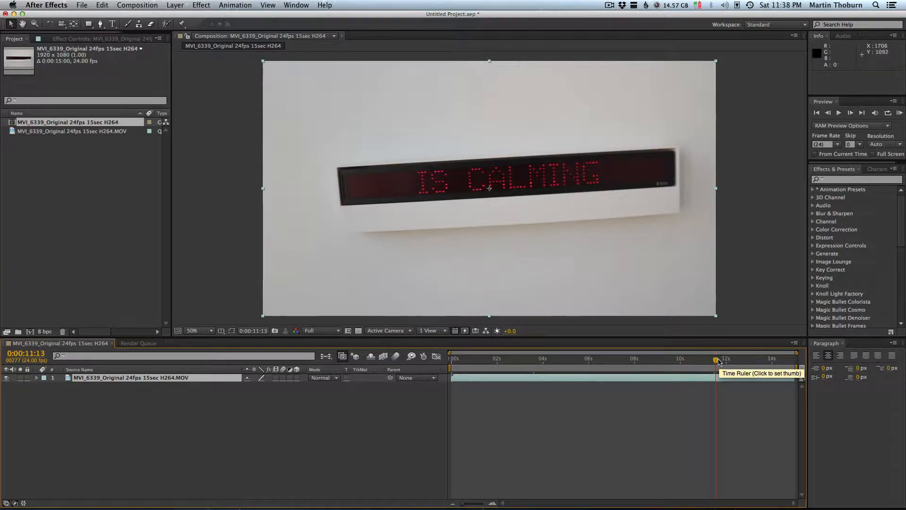
{"action": "left_click_drag", "start_coordinate": [718, 361], "coordinate": [675, 363]}
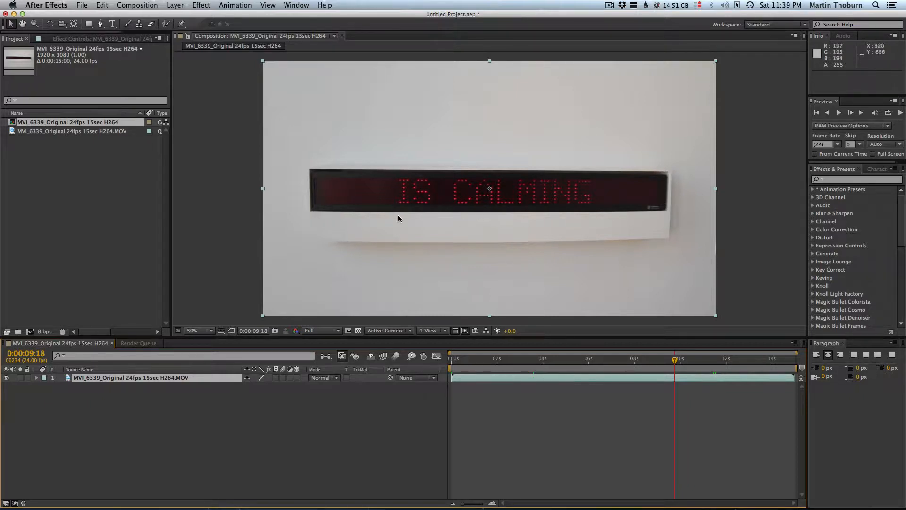
{"action": "left_click_drag", "start_coordinate": [663, 359], "coordinate": [547, 371]}
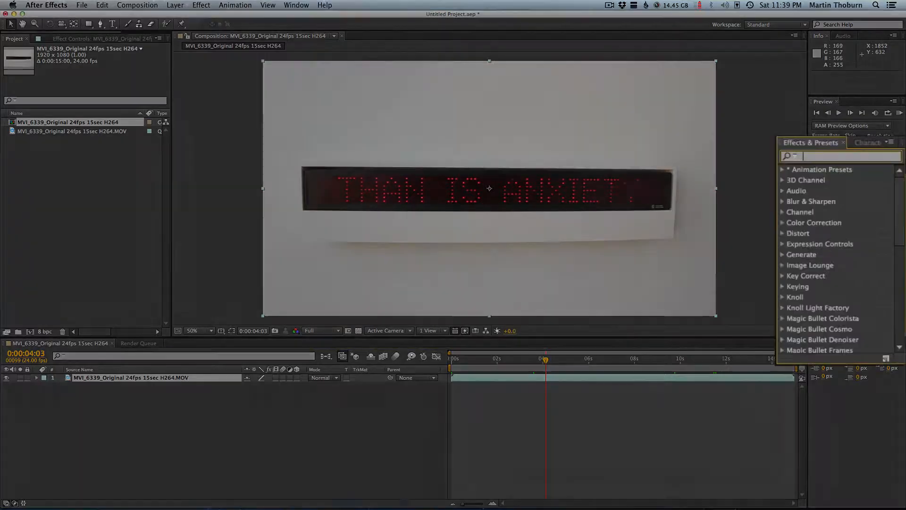
Search the effects for optics compensation and apply Optics Compensation to the footage layer.
{"action": "type", "text": "optics com"}
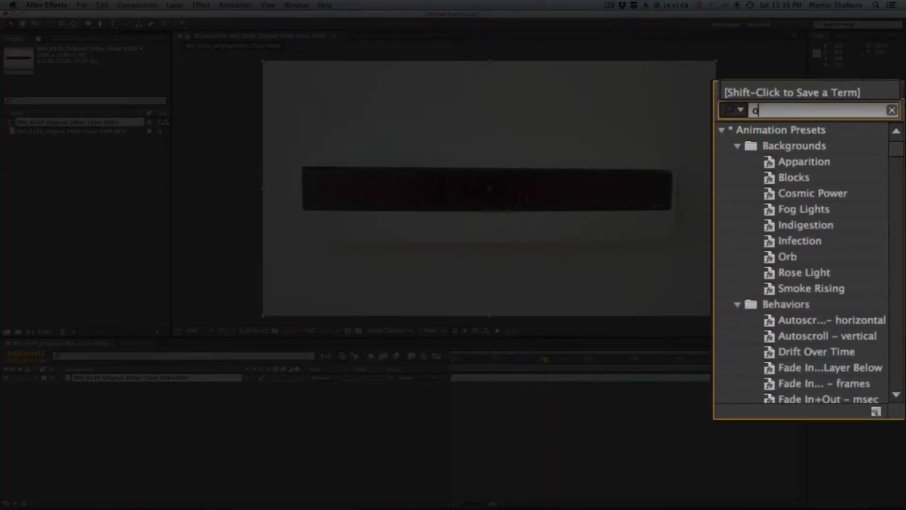
{"action": "type", "text": "pensation"}
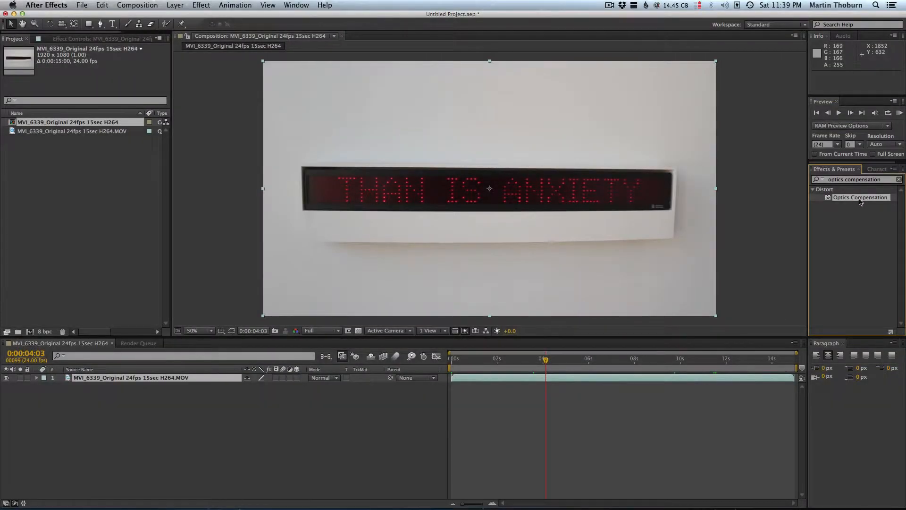
{"action": "left_click_drag", "start_coordinate": [857, 198], "coordinate": [109, 379]}
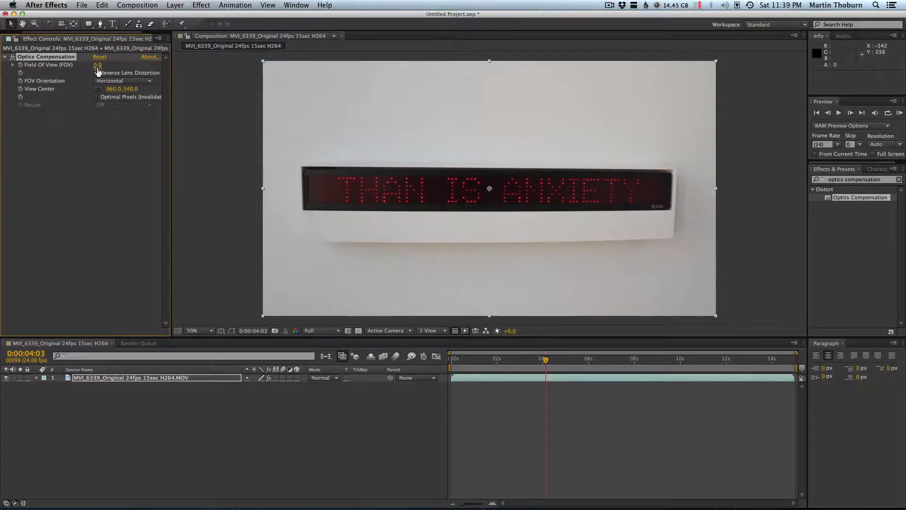
Enable Reverse Lens Distortion in the Optics Compensation effect and set its Field of View to 36.
{"action": "left_click_drag", "start_coordinate": [98, 65], "coordinate": [486, 106]}
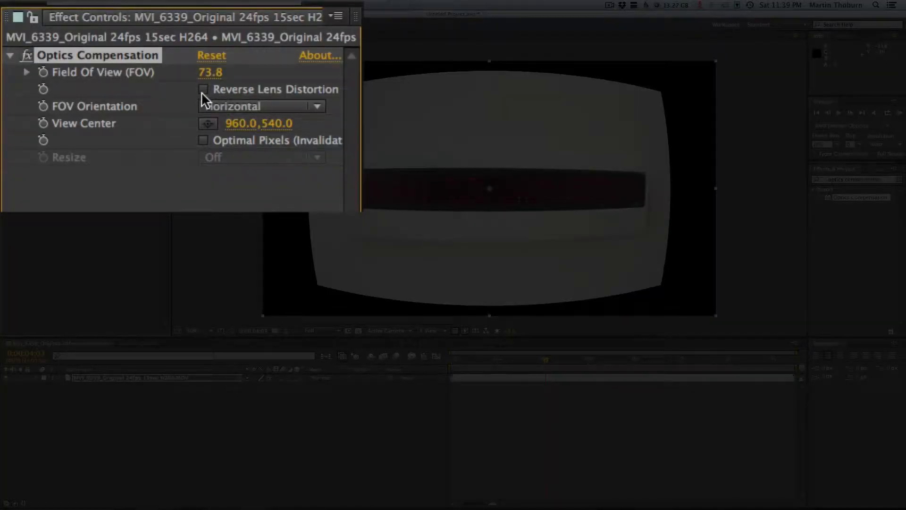
{"action": "left_click", "coordinate": [96, 74]}
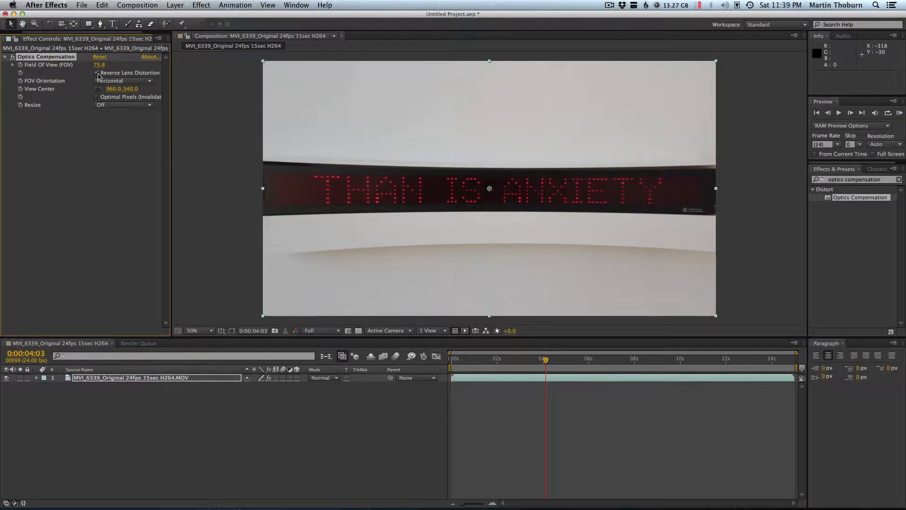
{"action": "left_click_drag", "start_coordinate": [99, 65], "coordinate": [2, 75]}
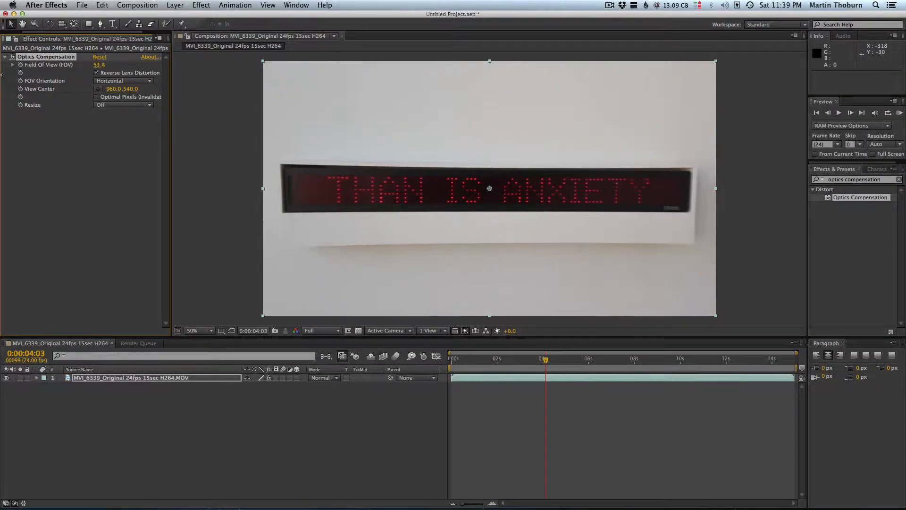
{"action": "left_click_drag", "start_coordinate": [101, 66], "coordinate": [61, 65]}
{"action": "left_click", "coordinate": [103, 66]}
{"action": "type", "text": "36"}
{"action": "key", "text": "Return"}
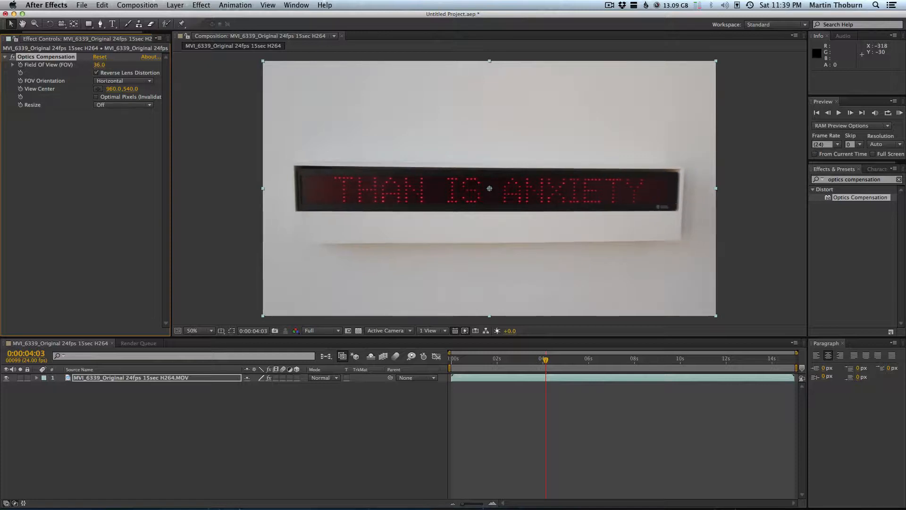
Check the corrected footage up to 0:00:06:01 and add the composition to the render queue.
{"action": "mouse_move", "coordinate": [552, 360]}
{"action": "left_mouse_down"}
{"action": "mouse_move", "coordinate": [629, 362]}
{"action": "mouse_move", "coordinate": [504, 361]}
{"action": "mouse_move", "coordinate": [688, 362]}
{"action": "mouse_move", "coordinate": [564, 362]}
{"action": "left_mouse_up"}
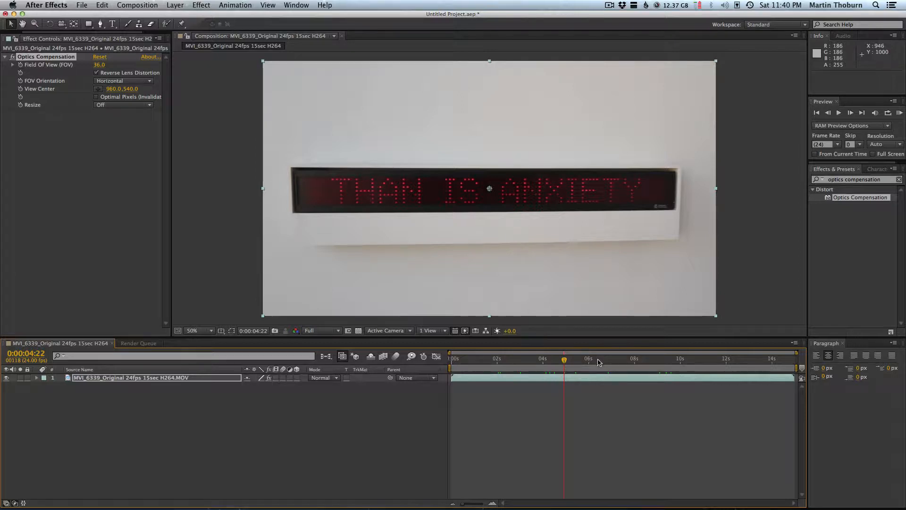
{"action": "mouse_move", "coordinate": [600, 361]}
{"action": "left_mouse_down"}
{"action": "mouse_move", "coordinate": [728, 361]}
{"action": "mouse_move", "coordinate": [589, 362]}
{"action": "left_mouse_up"}
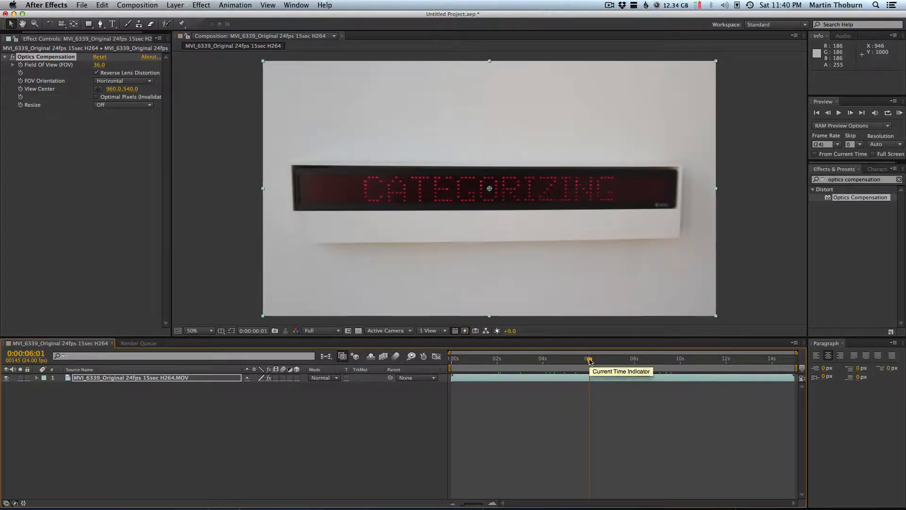
{"action": "left_click", "coordinate": [137, 5]}
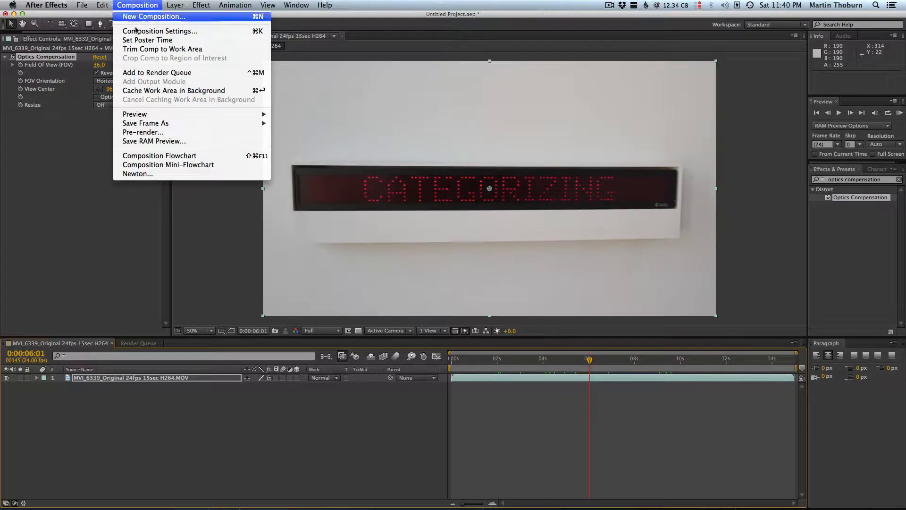
{"action": "left_click", "coordinate": [155, 72]}
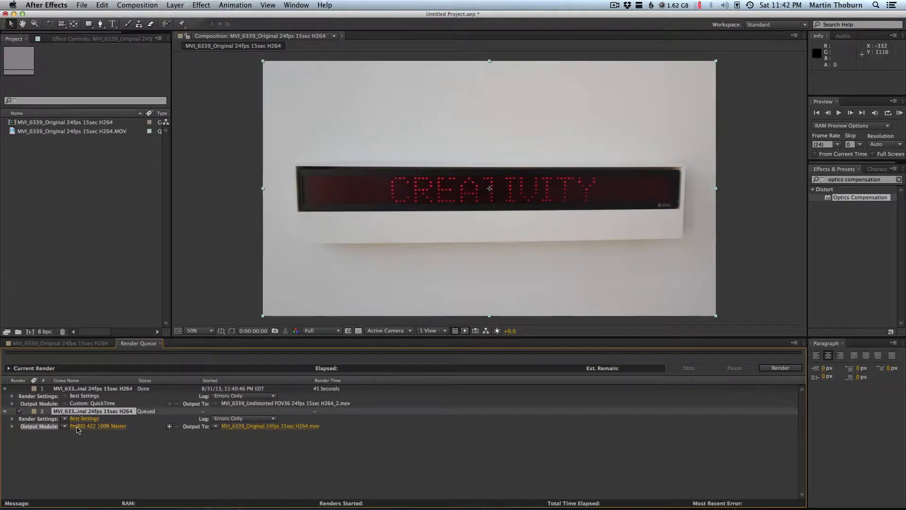
Configure the queued item's output module as QuickTime with Apple ProRes 422 (HQ) at quality 100 and audio output enabled.
{"action": "left_click", "coordinate": [78, 430]}
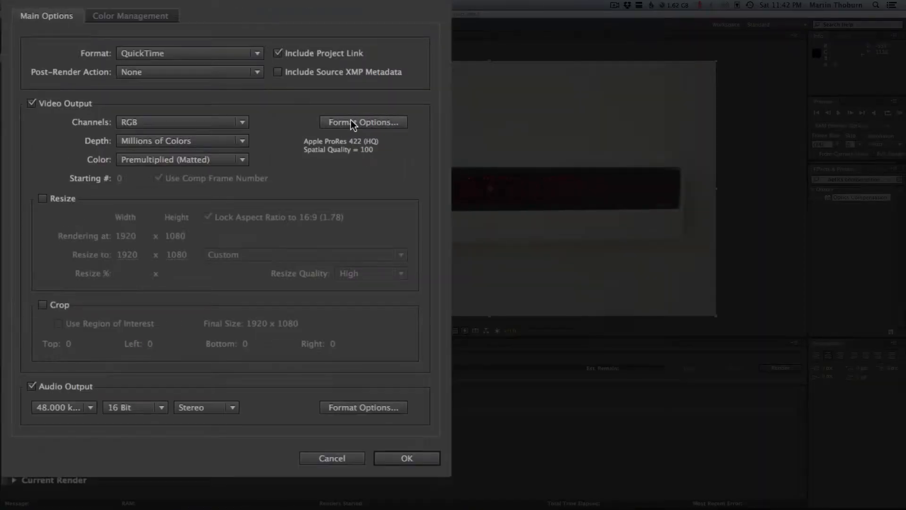
{"action": "left_click", "coordinate": [238, 132]}
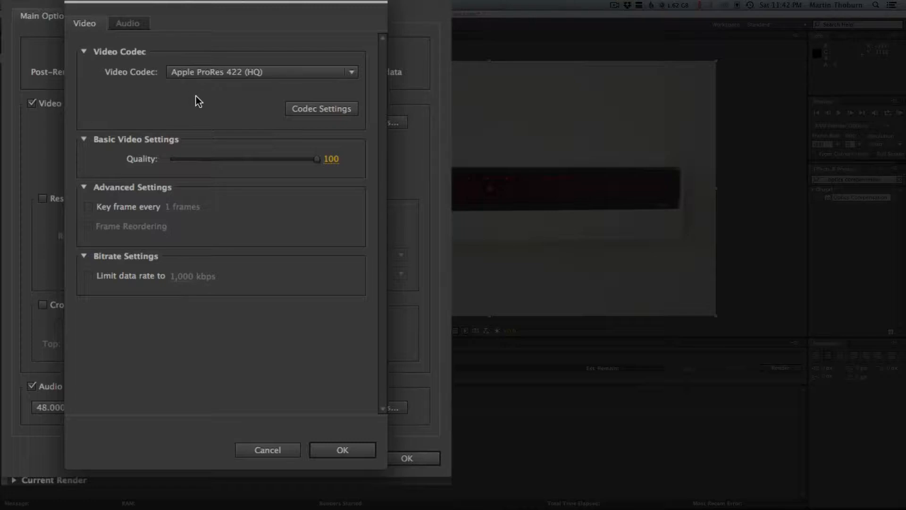
{"action": "left_click", "coordinate": [229, 72]}
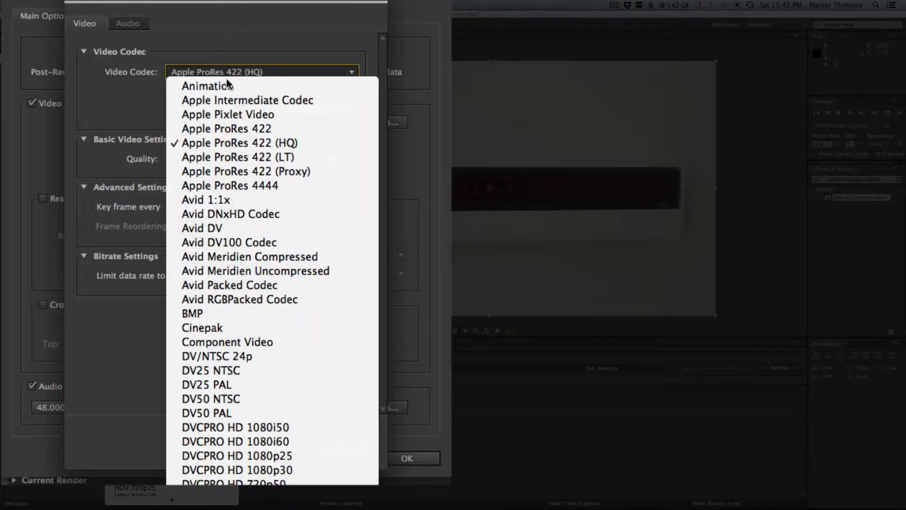
{"action": "left_click", "coordinate": [305, 145]}
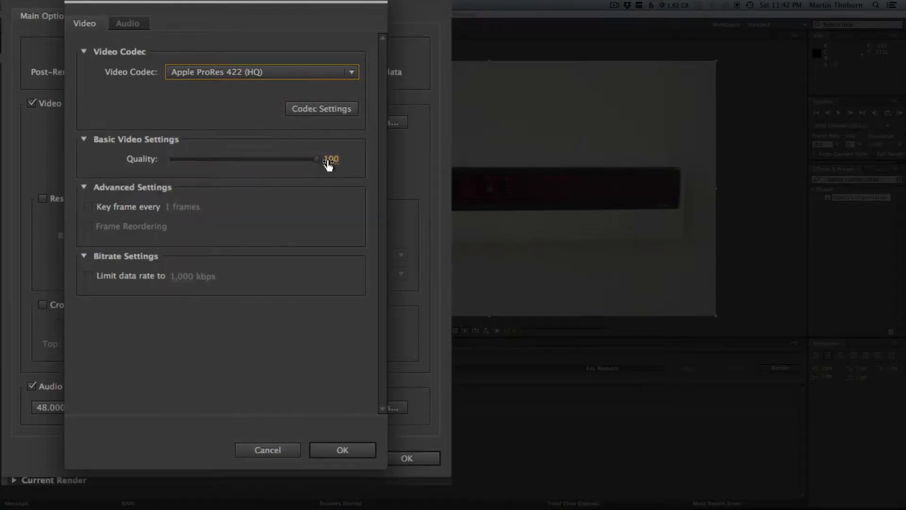
{"action": "left_click", "coordinate": [347, 453]}
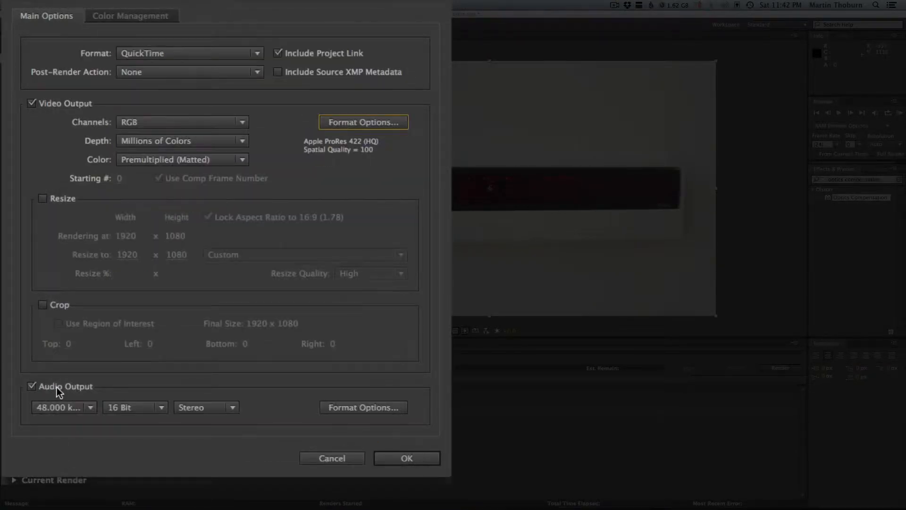
{"action": "left_click", "coordinate": [57, 386]}
{"action": "left_click", "coordinate": [57, 386]}
{"action": "left_click", "coordinate": [407, 458]}
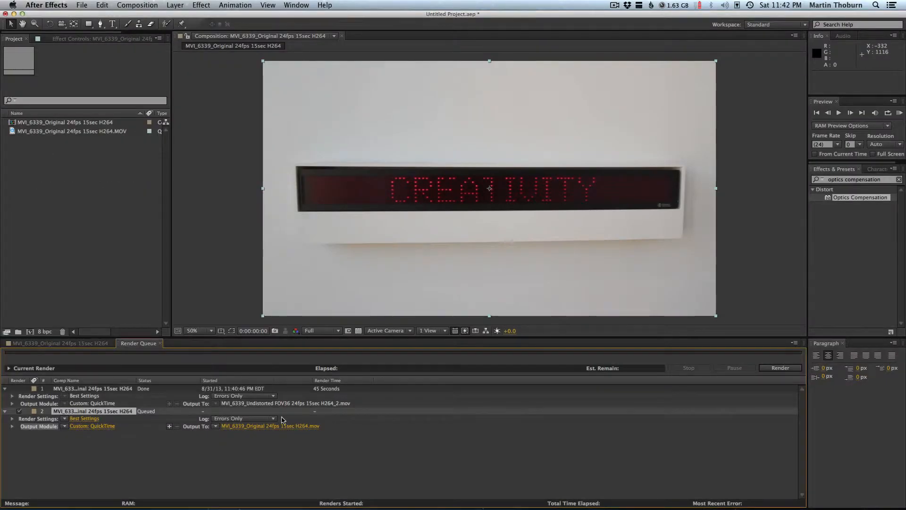
Set the render's output location to the Adjusted folder inside LED Tutorial's Footage folder.
{"action": "left_click", "coordinate": [283, 426]}
{"action": "left_click", "coordinate": [323, 145]}
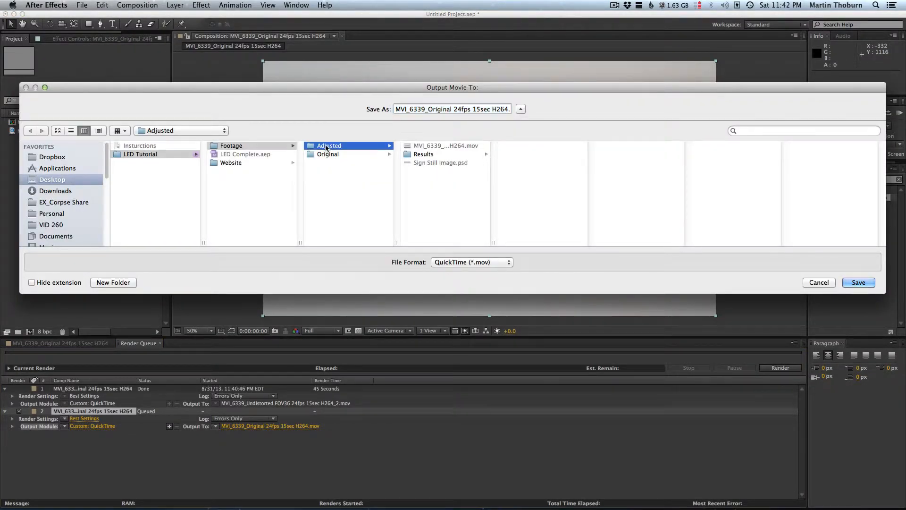
{"action": "left_click", "coordinate": [67, 183]}
{"action": "left_click", "coordinate": [129, 155]}
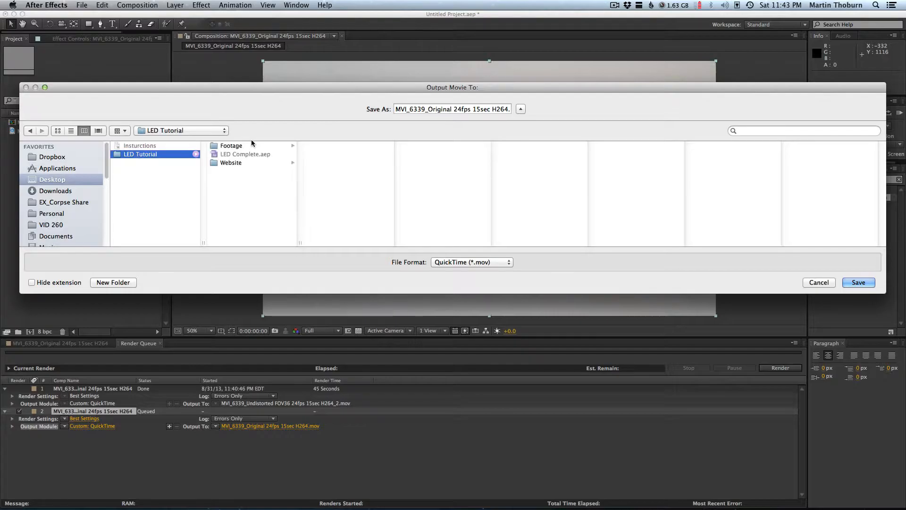
{"action": "left_click", "coordinate": [264, 145]}
{"action": "left_click", "coordinate": [342, 146]}
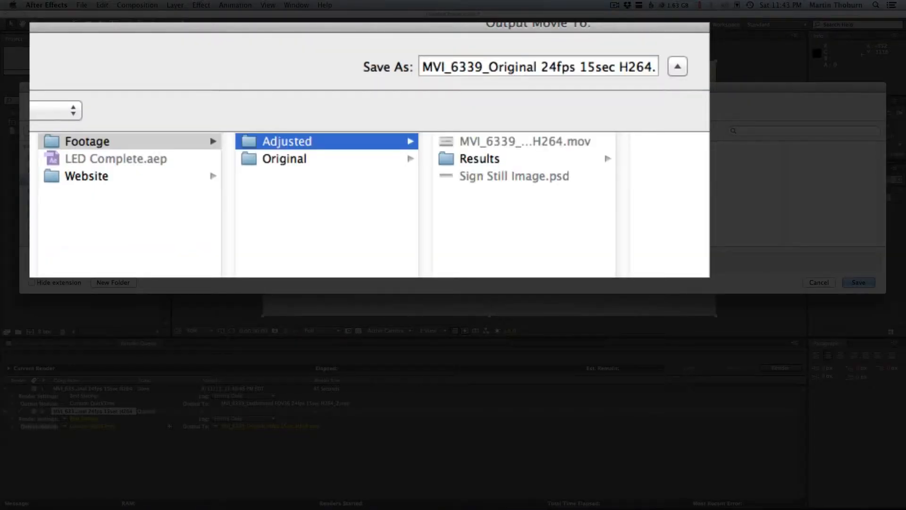
{"action": "double_click", "coordinate": [622, 274]}
Name the output file MVI_6339_Undistorted FOV36 24fps 15sec ProRES.mov, save the output setting and render the queue.
{"action": "left_click", "coordinate": [628, 144]}
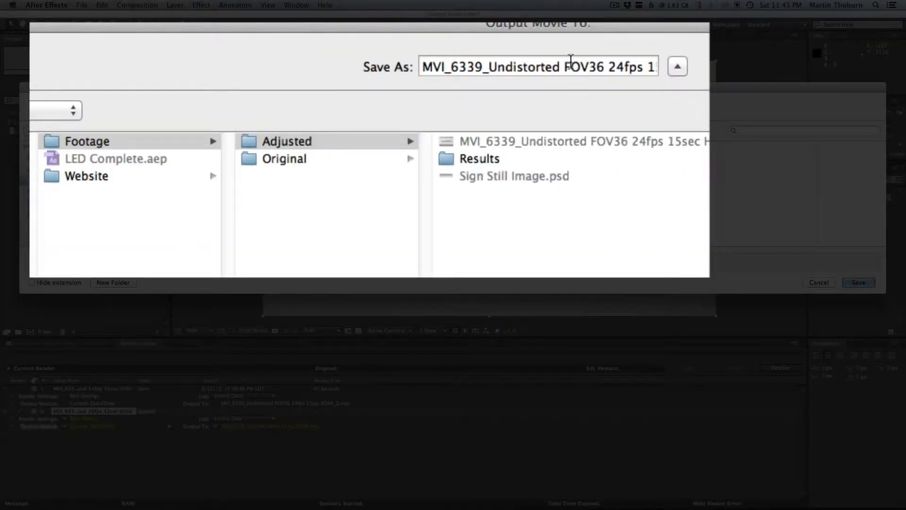
{"action": "left_click", "coordinate": [545, 66]}
{"action": "left_click_drag", "start_coordinate": [545, 67], "coordinate": [669, 71]}
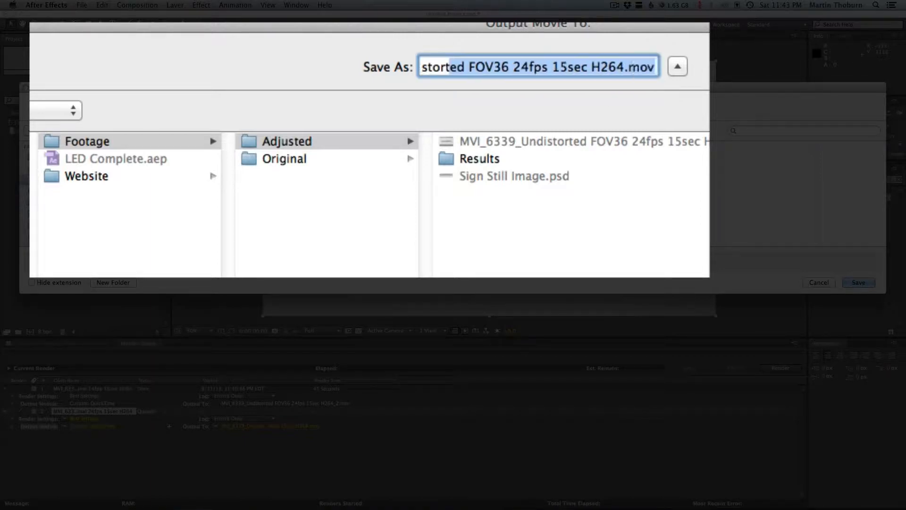
{"action": "left_click", "coordinate": [561, 71]}
{"action": "double_click", "coordinate": [595, 65]}
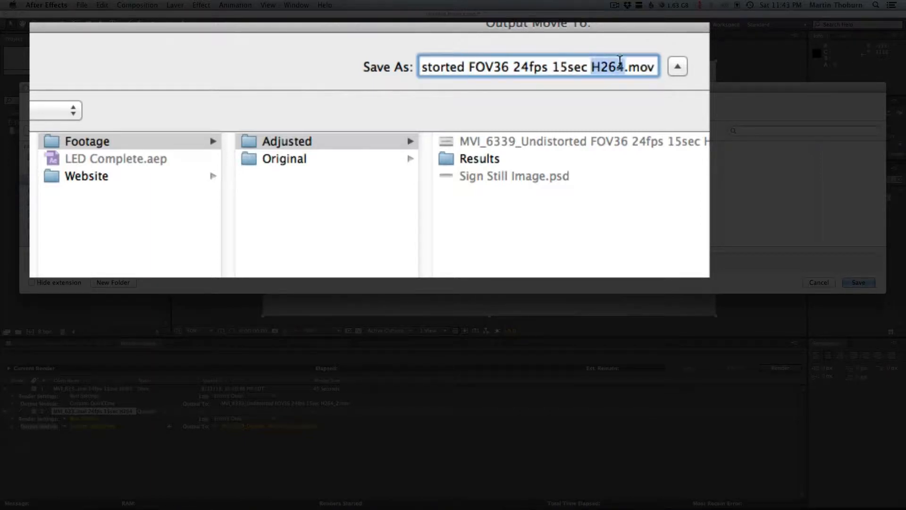
{"action": "type", "text": "ProRES"}
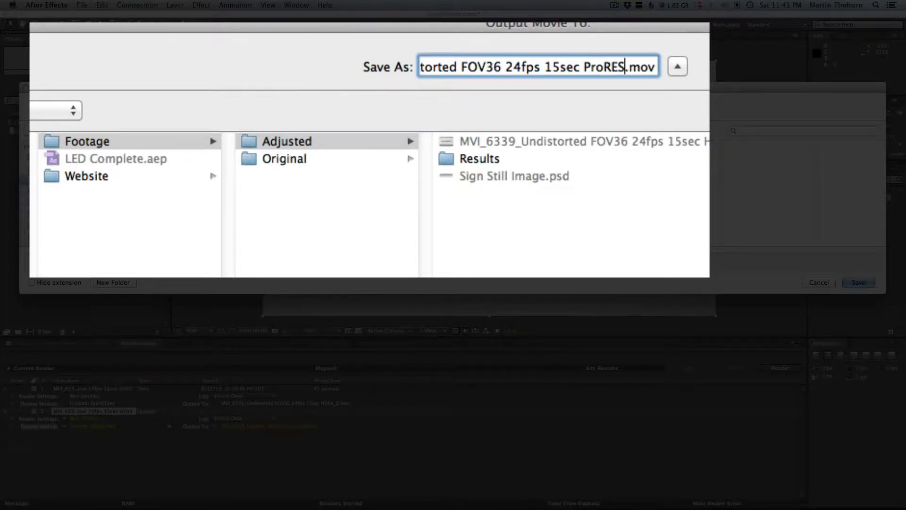
{"action": "key", "text": "Return"}
{"action": "left_click", "coordinate": [781, 367]}
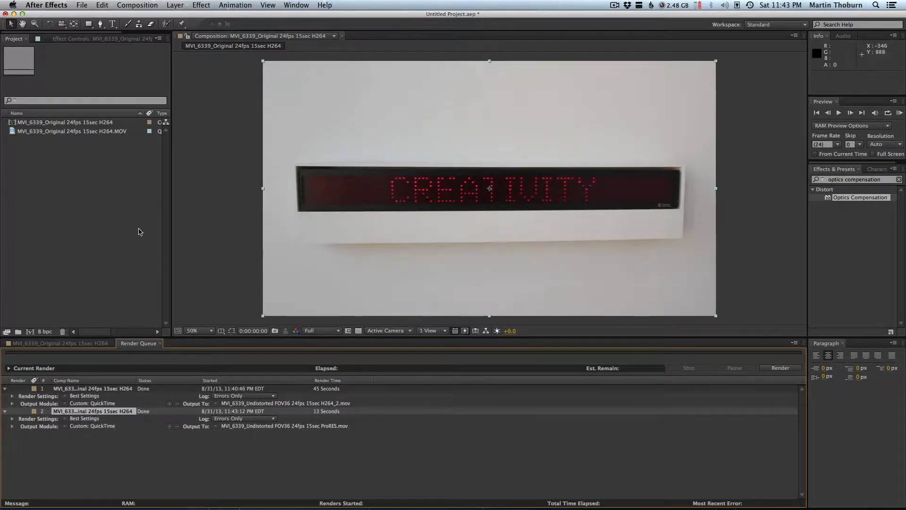
Import MVI_6339_Undistorted FOV36 24fps 15sec ProRES.mov from the Adjusted folder into the project.
{"action": "double_click", "coordinate": [106, 227]}
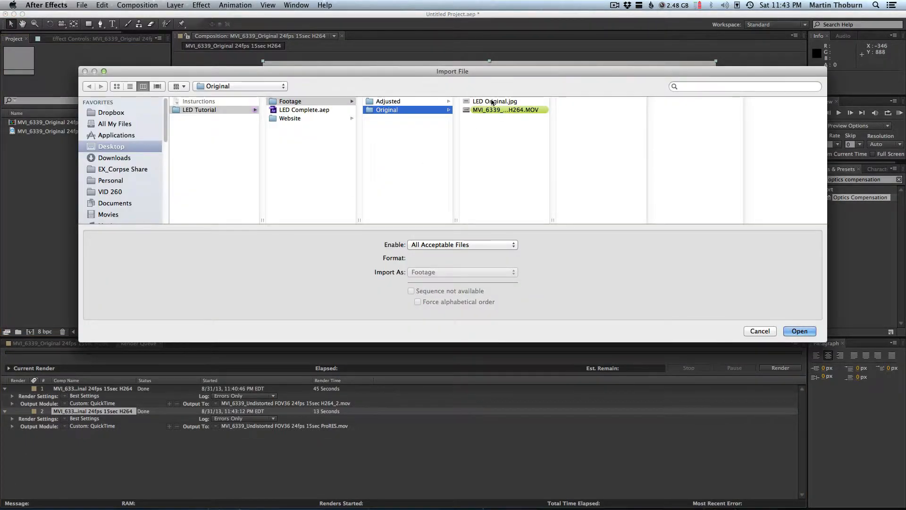
{"action": "left_click", "coordinate": [429, 101]}
{"action": "left_click", "coordinate": [502, 101]}
{"action": "left_click", "coordinate": [523, 112]}
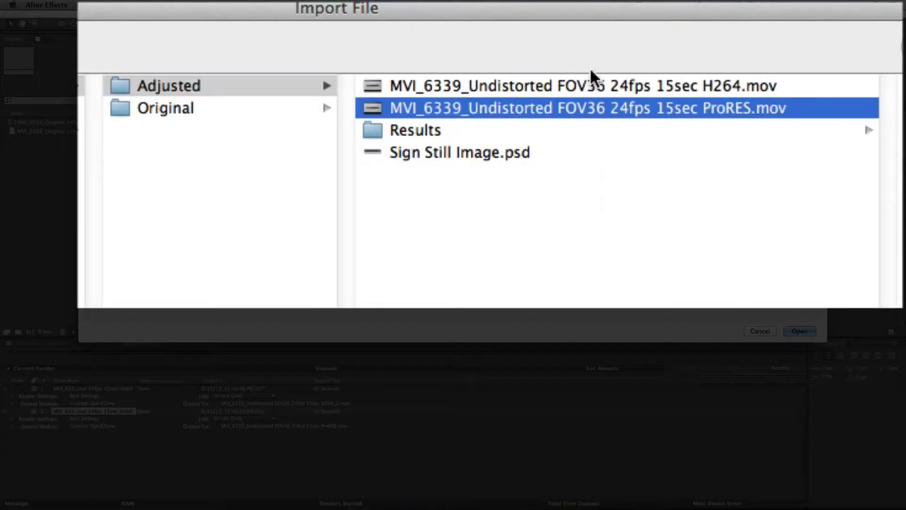
{"action": "left_click", "coordinate": [643, 86]}
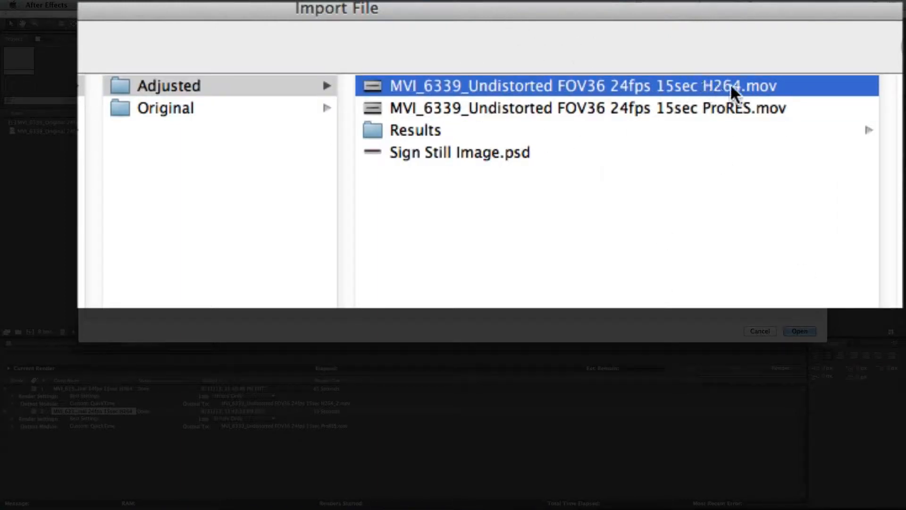
{"action": "left_click", "coordinate": [733, 109]}
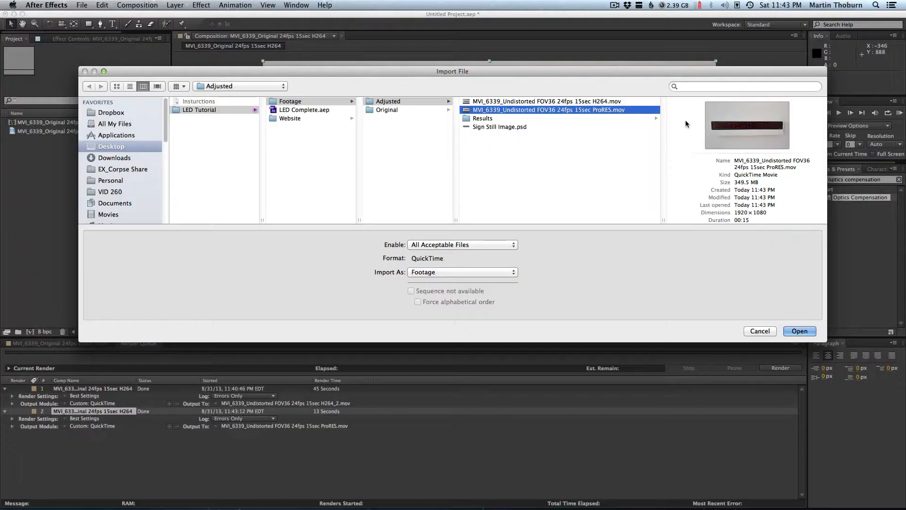
{"action": "key", "text": "Return"}
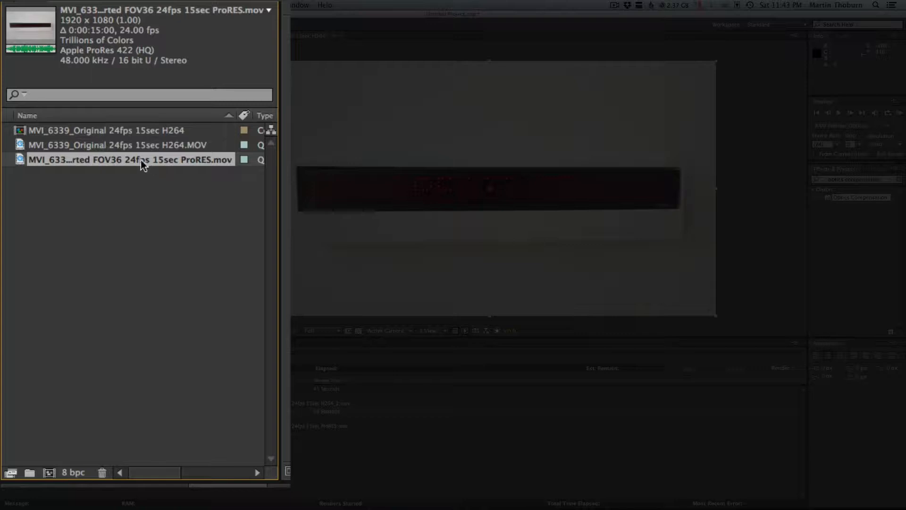
Create a composition from the ProRES footage and rename it ! Master Comp.
{"action": "left_click_drag", "start_coordinate": [142, 164], "coordinate": [47, 472]}
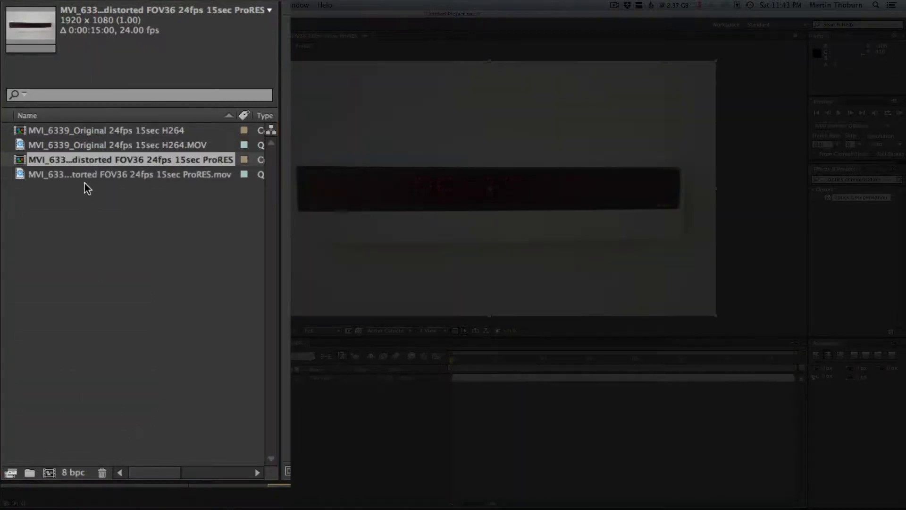
{"action": "left_click", "coordinate": [83, 160]}
{"action": "key", "text": "Return"}
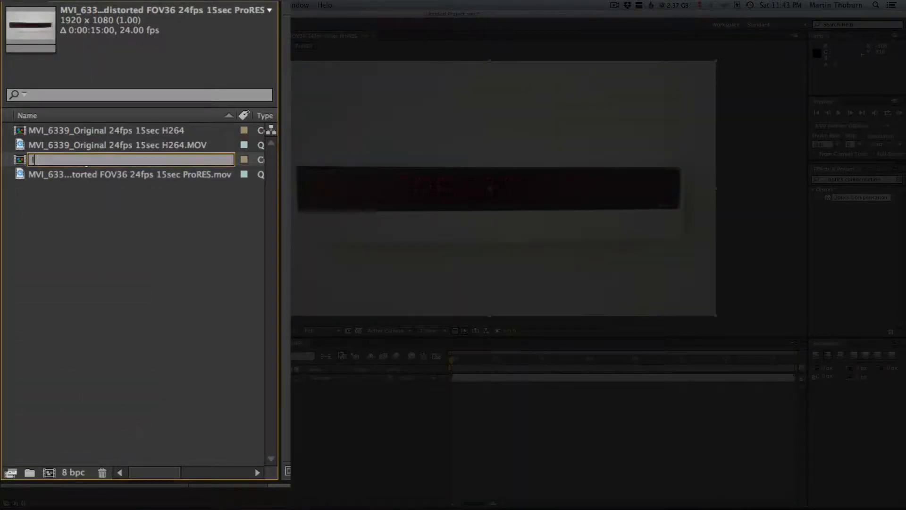
{"action": "type", "text": "! Master Comp"}
{"action": "key", "text": "Return"}
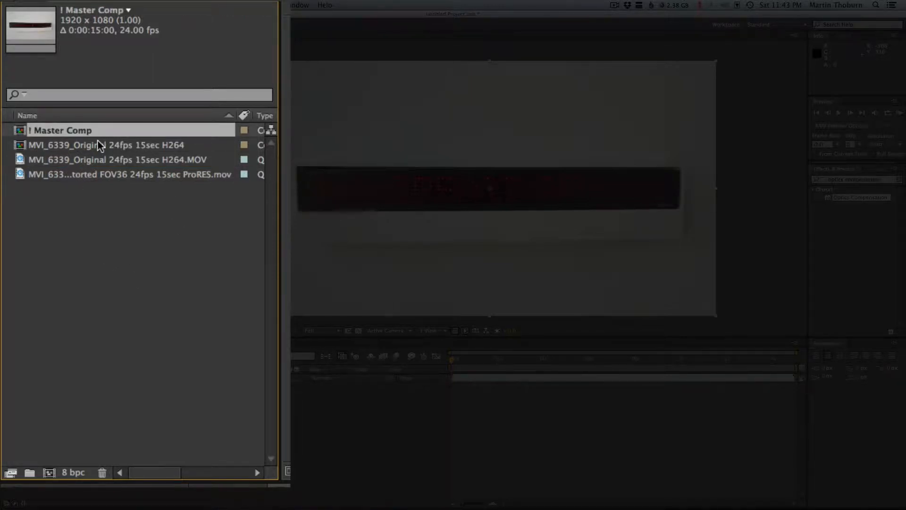
Create a project folder named Media and move both the original and ProRES movie files into it.
{"action": "left_click", "coordinate": [29, 472]}
{"action": "type", "text": "Media"}
{"action": "key", "text": "Return"}
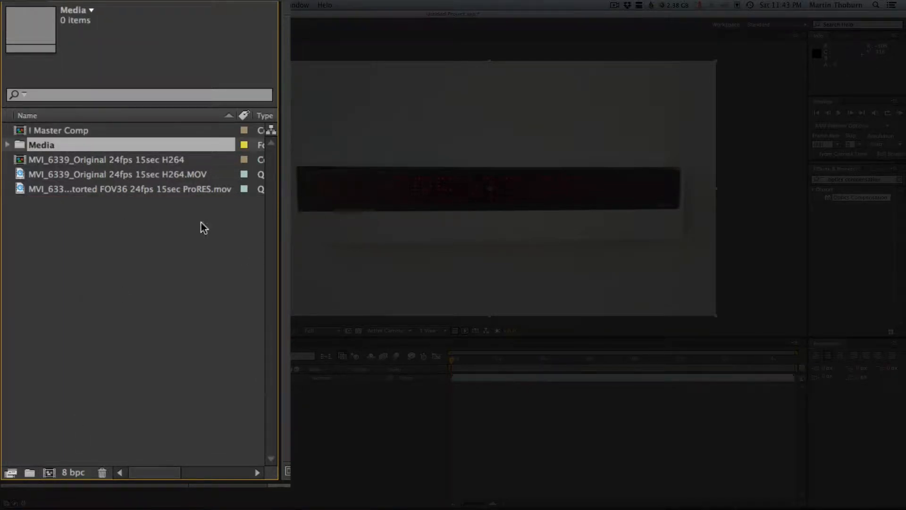
{"action": "left_click_drag", "start_coordinate": [201, 223], "coordinate": [42, 147]}
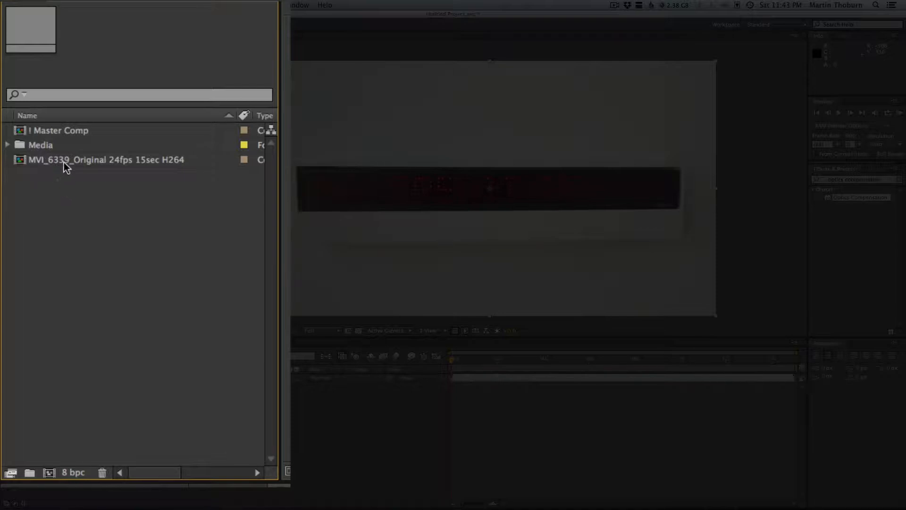
Rename the MVI_6339_Original 24fps 15sec H264 composition as Undestorted.
{"action": "left_click", "coordinate": [64, 163]}
{"action": "key", "text": "Return"}
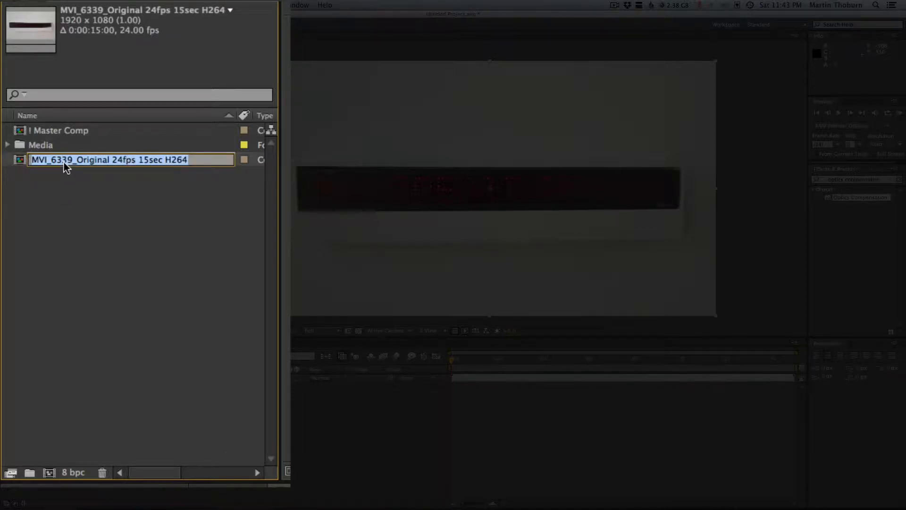
{"action": "type", "text": "Undes"}
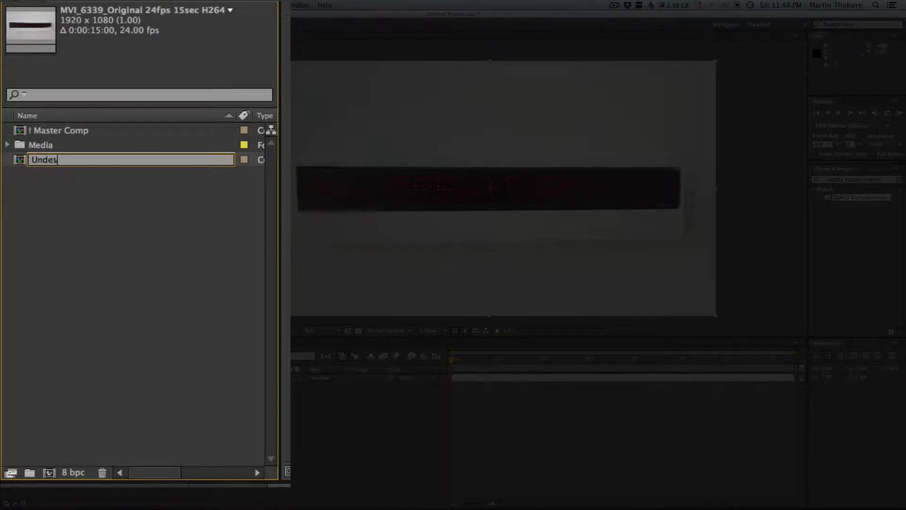
{"action": "type", "text": "torted"}
{"action": "key", "text": "Return"}
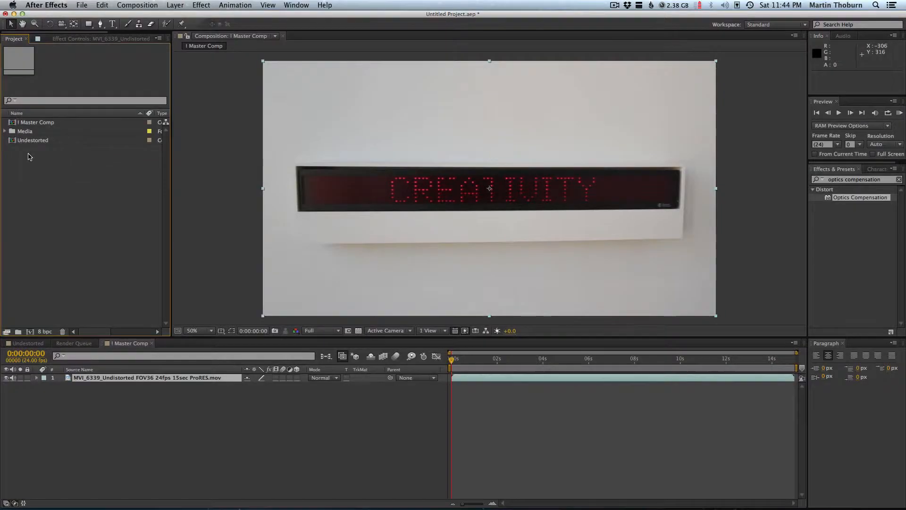
View the Undestorted composition, return to ! Master Comp and scrub its footage to 0:00:05:08.
{"action": "double_click", "coordinate": [92, 156]}
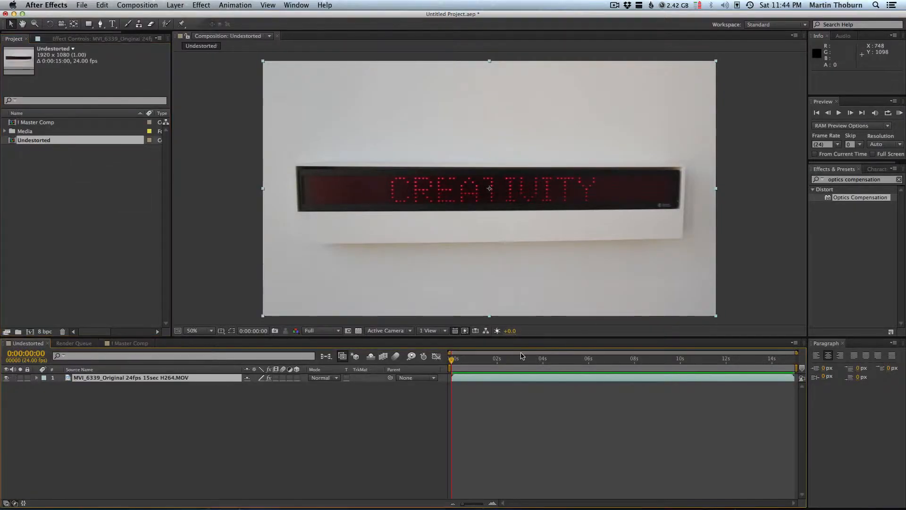
{"action": "double_click", "coordinate": [35, 124]}
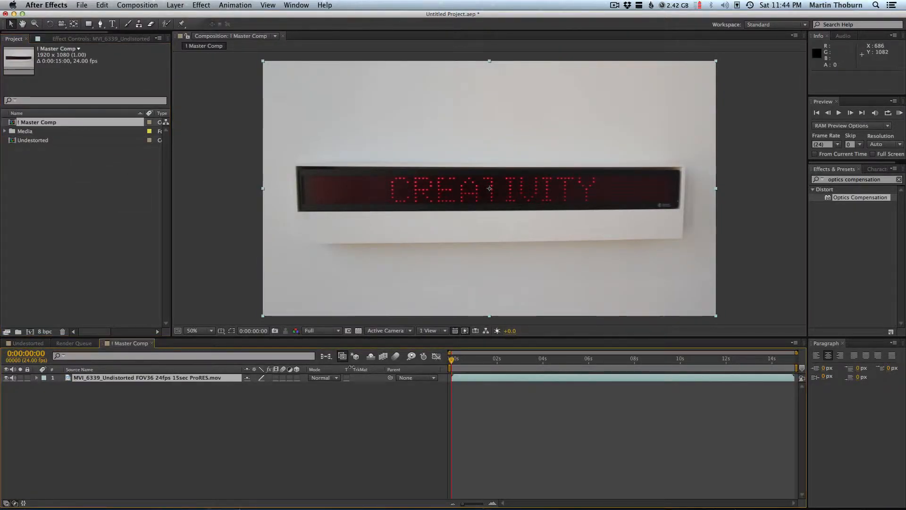
{"action": "left_click_drag", "start_coordinate": [479, 359], "coordinate": [555, 361]}
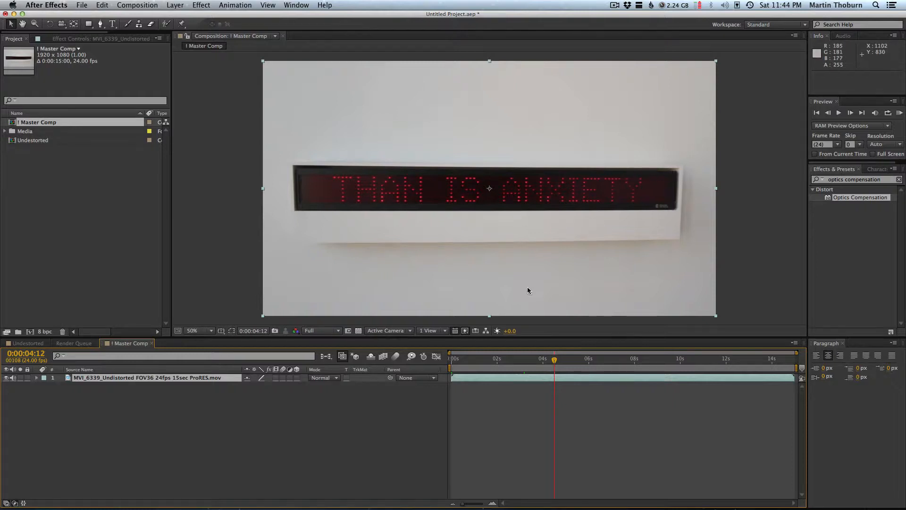
{"action": "mouse_move", "coordinate": [563, 361]}
{"action": "left_mouse_down"}
{"action": "mouse_move", "coordinate": [669, 361]}
{"action": "mouse_move", "coordinate": [574, 361]}
{"action": "left_mouse_up"}
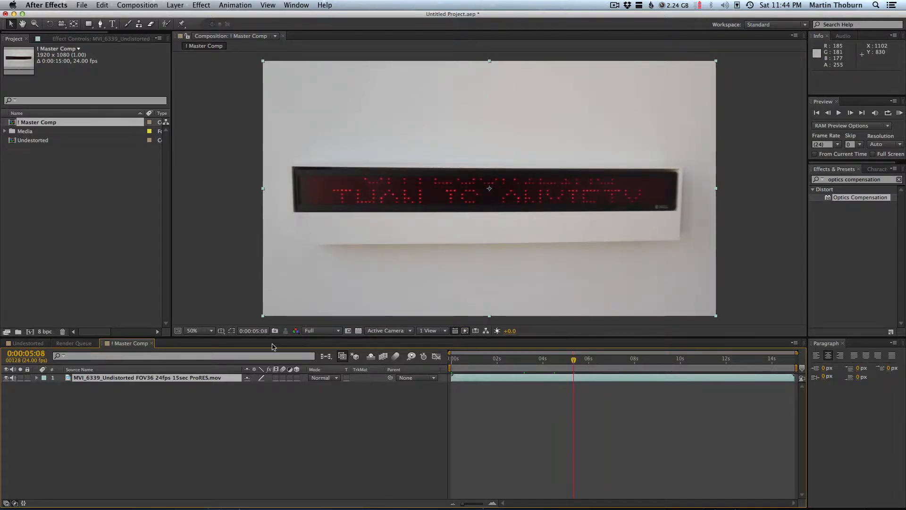
Send the MVI_6339_Undistorted ProRES layer of ! Master Comp to mocha AE for tracking and postpone the registration.
{"action": "mouse_move", "coordinate": [509, 361]}
{"action": "left_mouse_down"}
{"action": "mouse_move", "coordinate": [728, 361]}
{"action": "mouse_move", "coordinate": [497, 361]}
{"action": "left_mouse_up"}
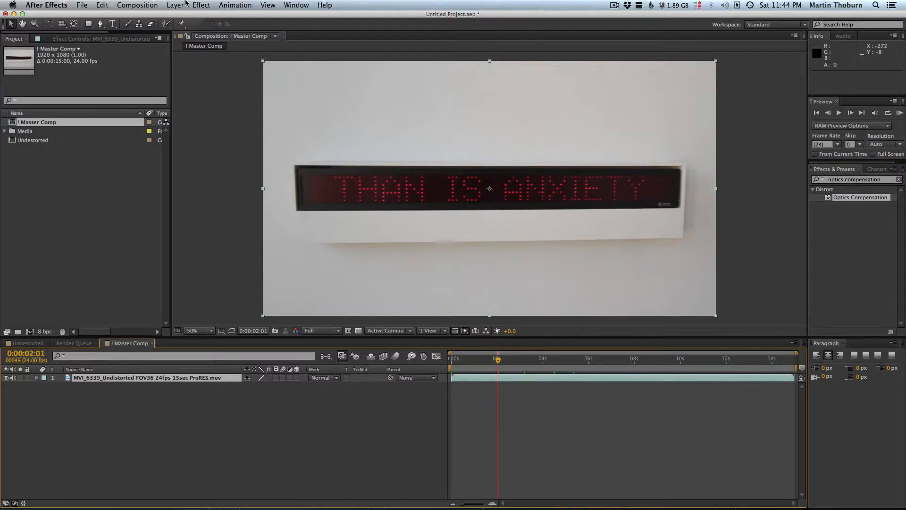
{"action": "left_click", "coordinate": [136, 441]}
{"action": "left_click", "coordinate": [138, 377]}
{"action": "left_click", "coordinate": [235, 5]}
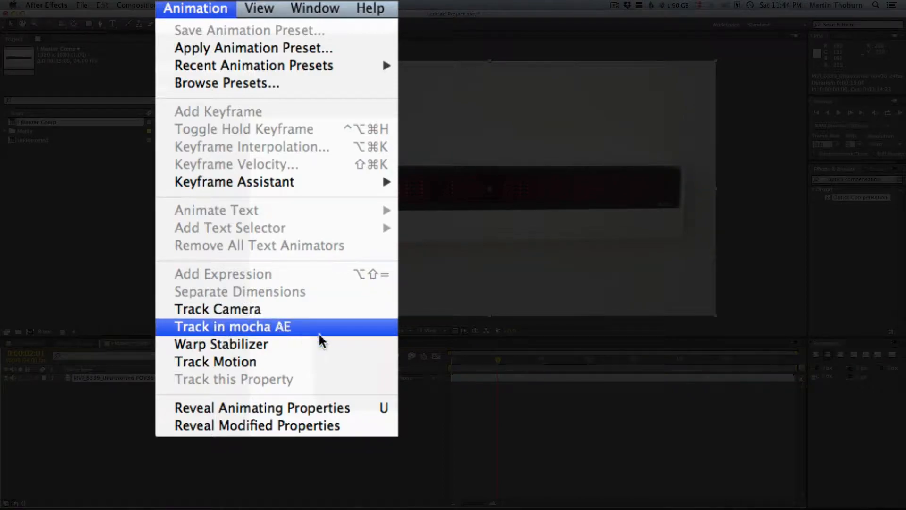
{"action": "left_click", "coordinate": [330, 327]}
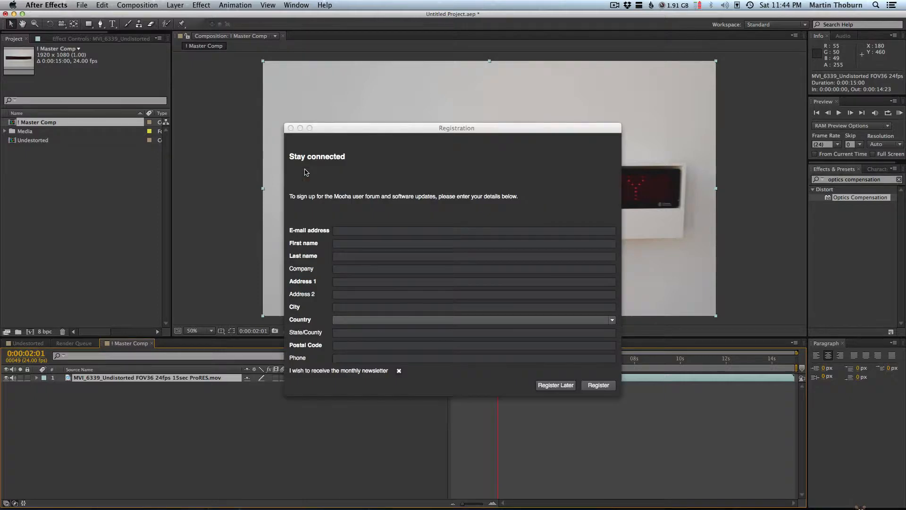
{"action": "left_click", "coordinate": [556, 386]}
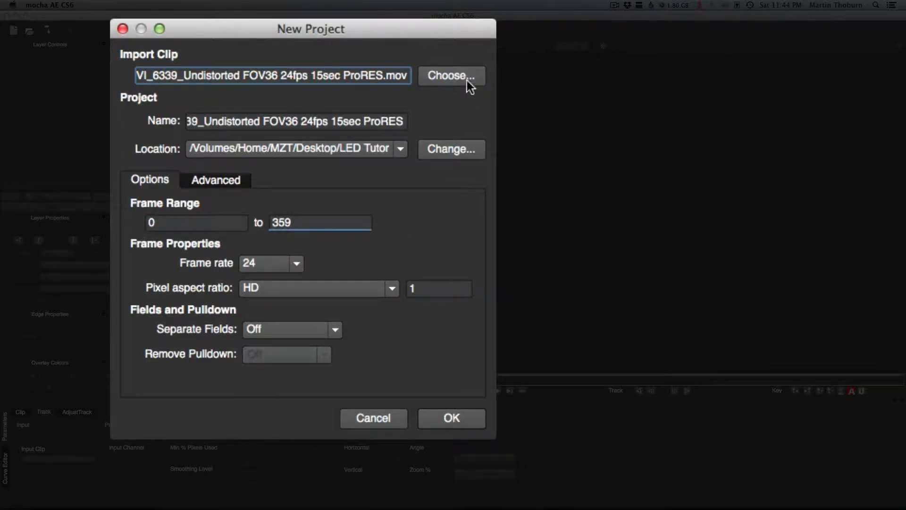
Create the mocha project for the ProRES clip with a frame rate of 24 and HD pixel aspect ratio.
{"action": "left_click", "coordinate": [288, 287]}
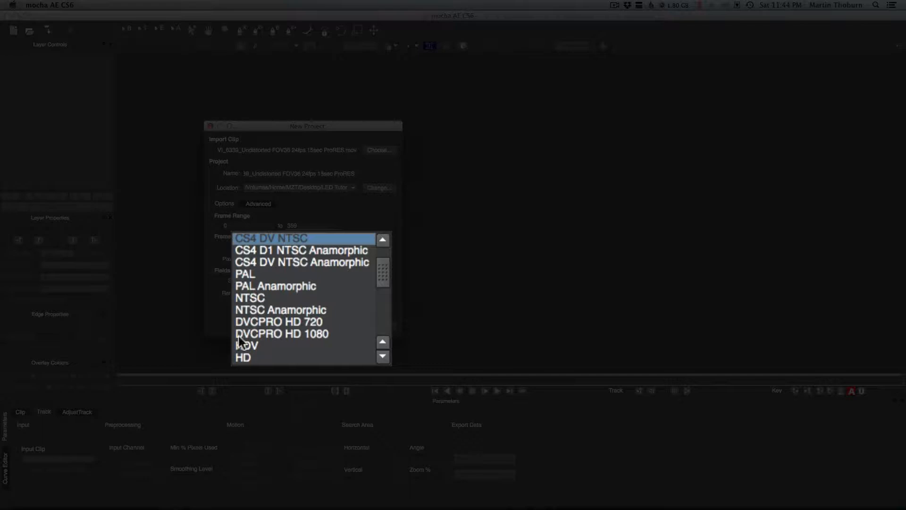
{"action": "left_click", "coordinate": [273, 360]}
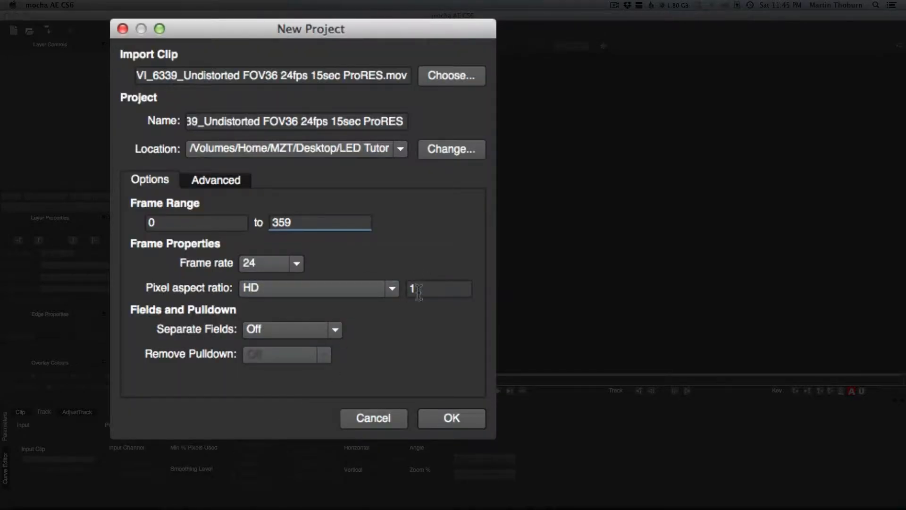
{"action": "left_click", "coordinate": [295, 263]}
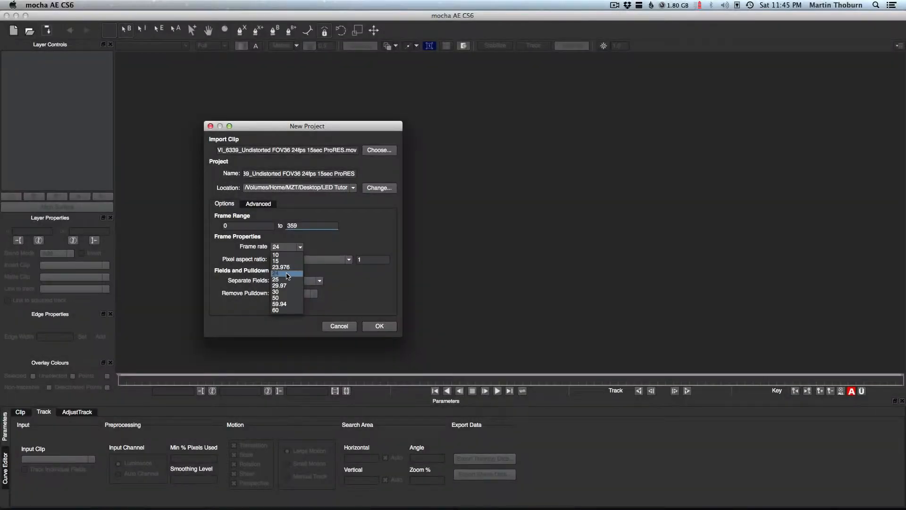
{"action": "left_click", "coordinate": [287, 274]}
{"action": "left_click", "coordinate": [379, 325]}
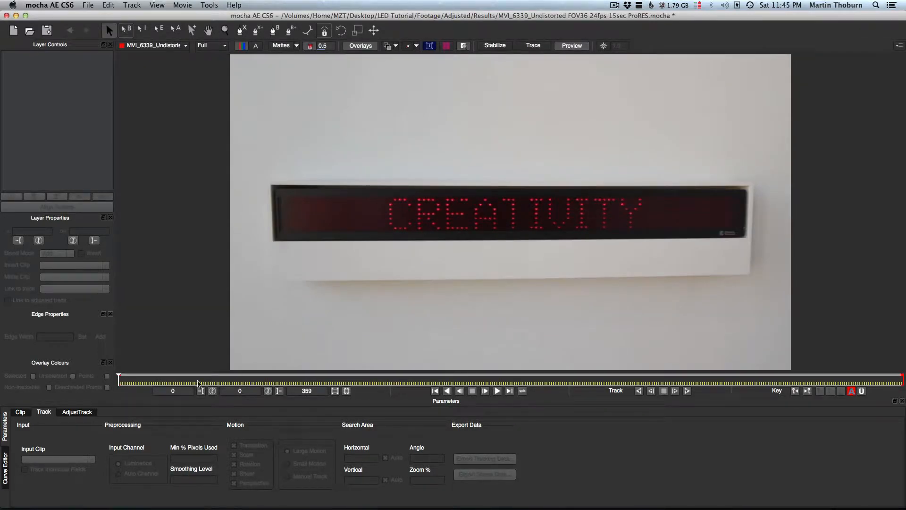
Draw a closed X-spline at frame 0 loosely around the whole LED sign and its white housing, with cut corners.
{"action": "left_click_drag", "start_coordinate": [198, 383], "coordinate": [108, 390]}
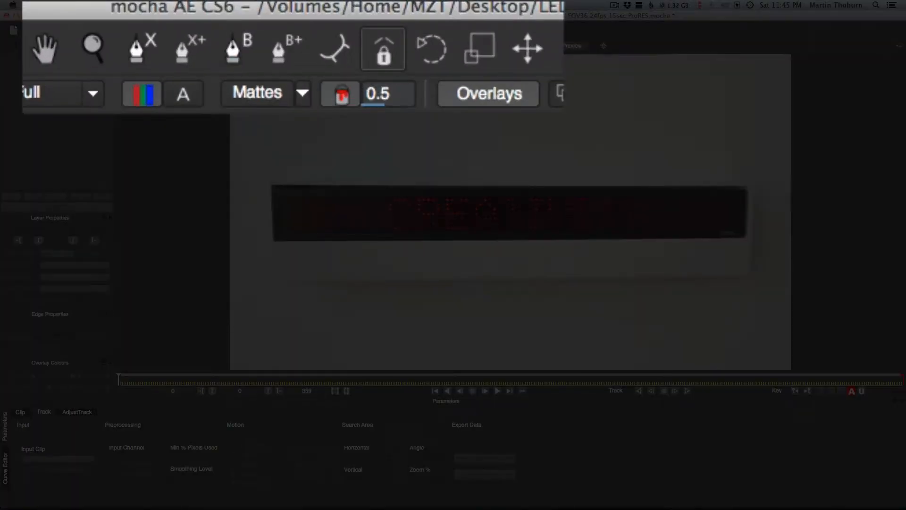
{"action": "left_click", "coordinate": [133, 61]}
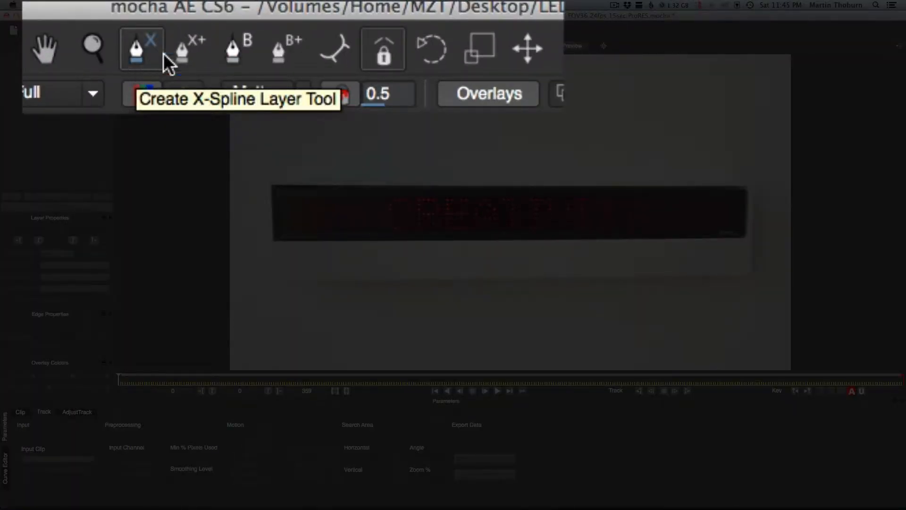
{"action": "left_click", "coordinate": [247, 38]}
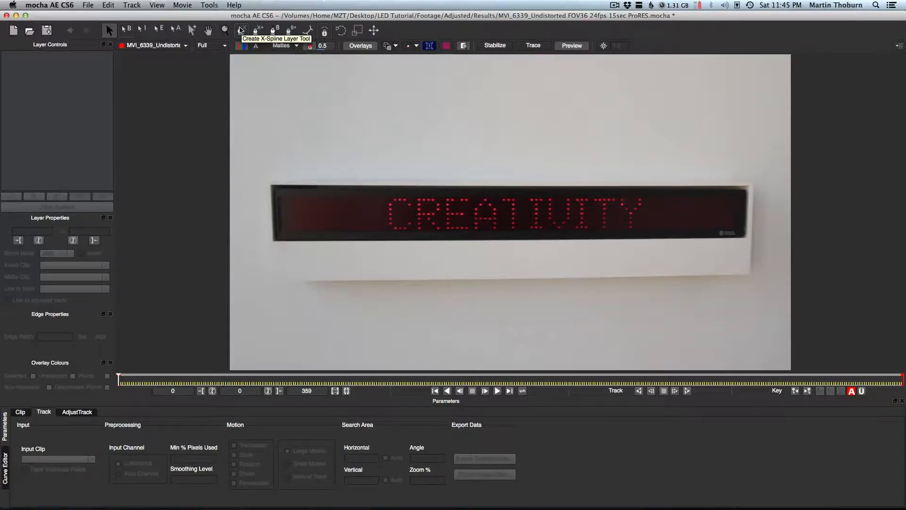
{"action": "left_click", "coordinate": [240, 31]}
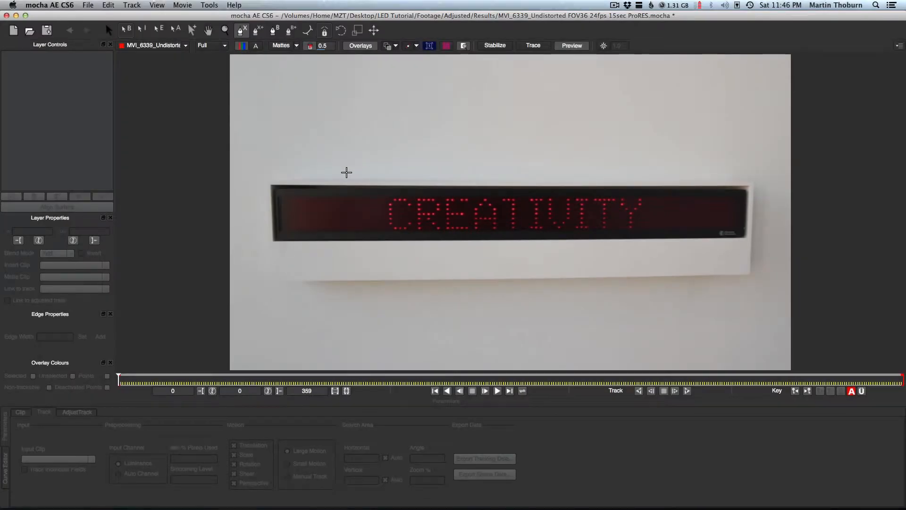
{"action": "left_click", "coordinate": [292, 165]}
{"action": "left_click", "coordinate": [251, 187]}
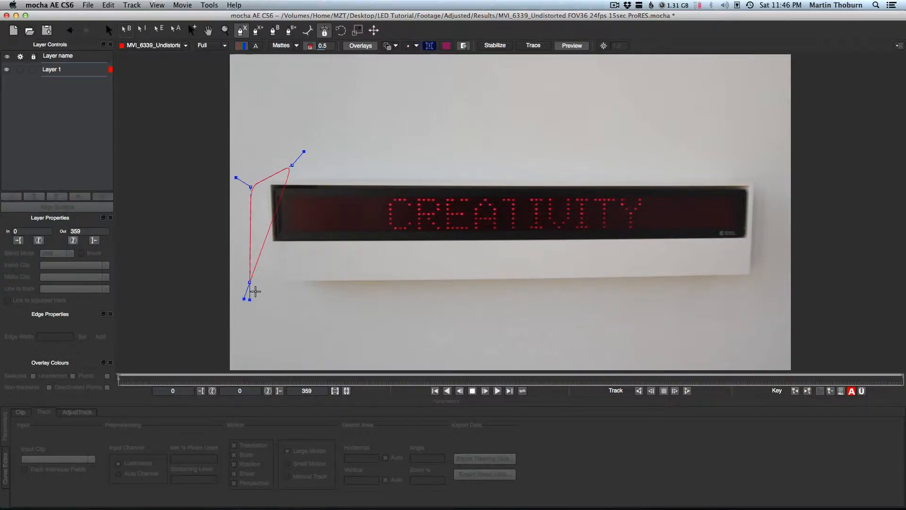
{"action": "left_click", "coordinate": [249, 282]}
{"action": "left_click", "coordinate": [270, 305]}
{"action": "left_click", "coordinate": [739, 302]}
{"action": "left_click", "coordinate": [768, 277]}
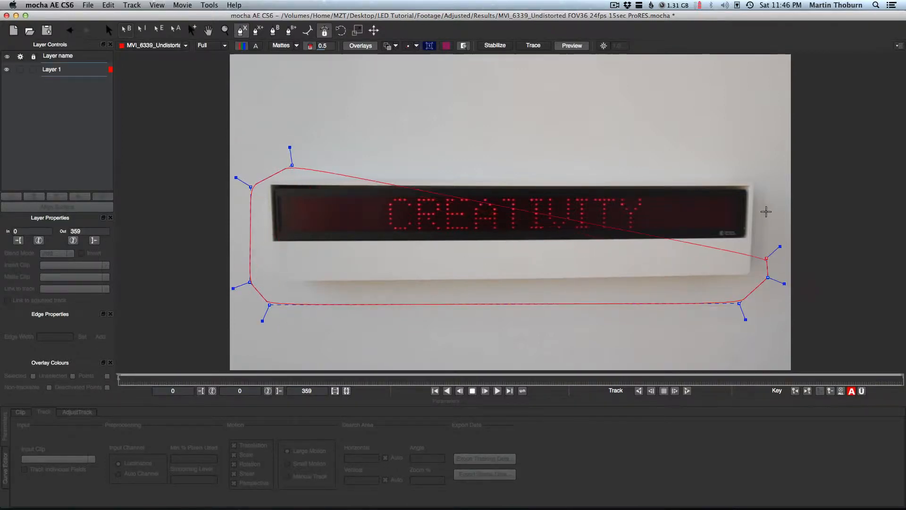
{"action": "left_click", "coordinate": [769, 195]}
{"action": "left_click", "coordinate": [756, 169]}
{"action": "left_click", "coordinate": [739, 161]}
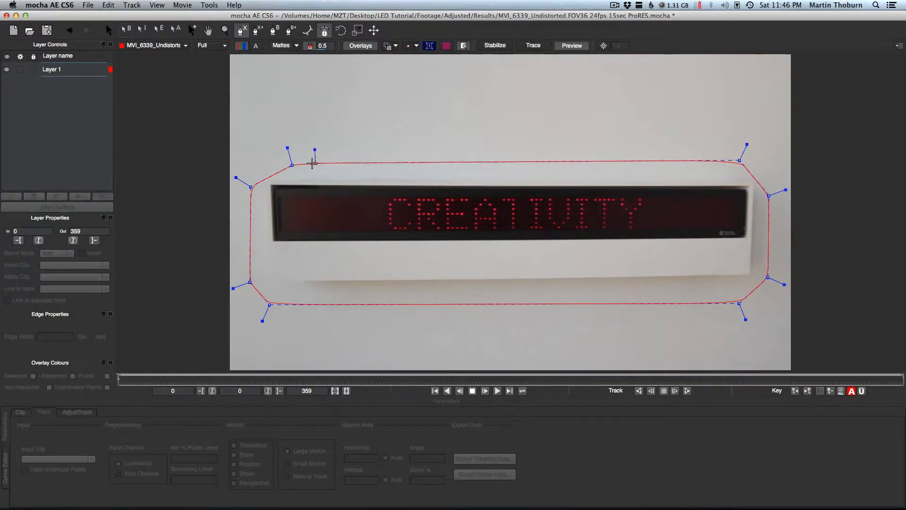
{"action": "left_click", "coordinate": [292, 163]}
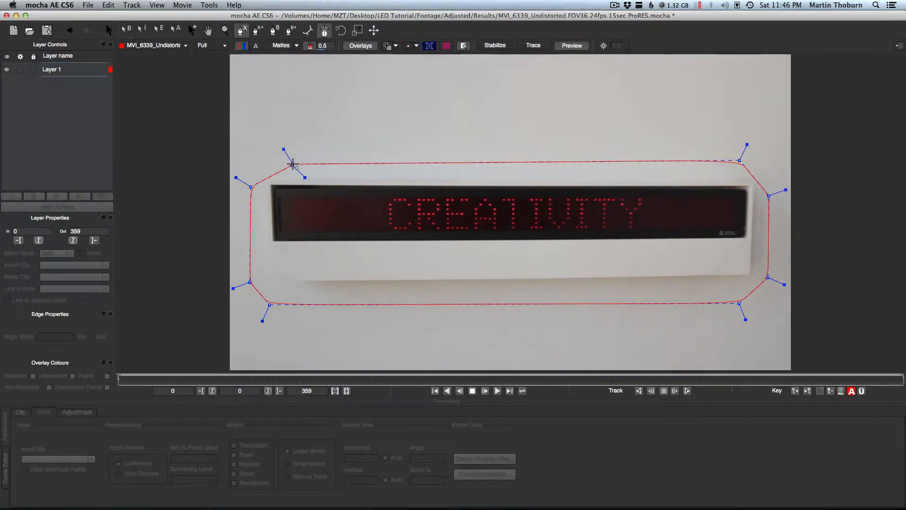
{"action": "left_click", "coordinate": [293, 164]}
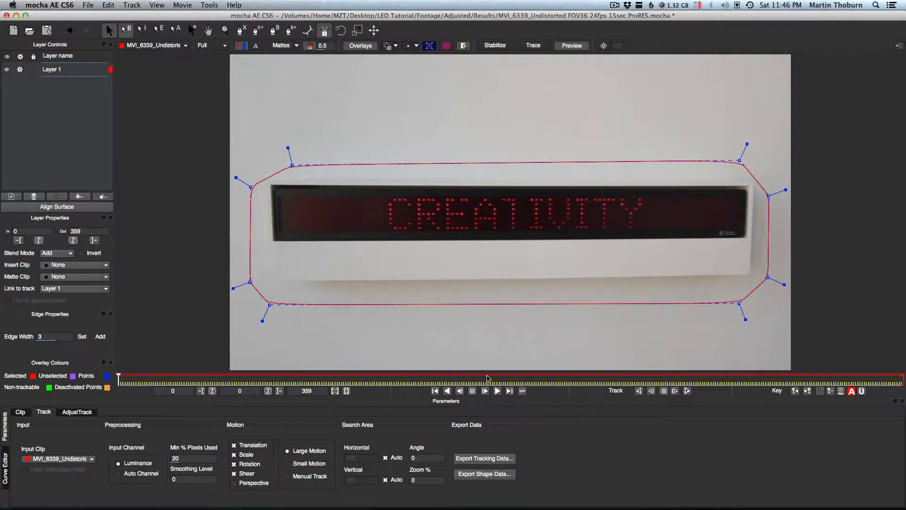
{"action": "left_click_drag", "start_coordinate": [289, 167], "coordinate": [287, 162]}
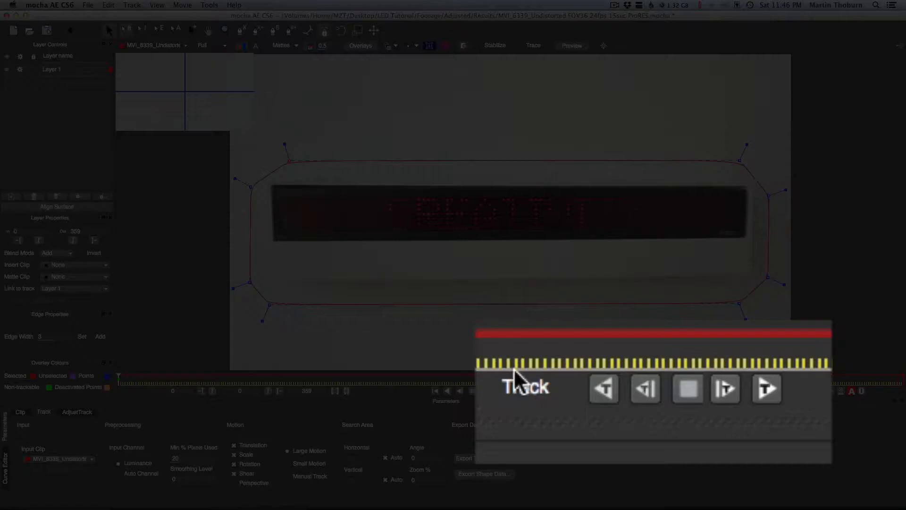
Start tracking Layer 1 forward from frame 0 and turn on the planar surface and planar grid overlays.
{"action": "left_click", "coordinate": [761, 392]}
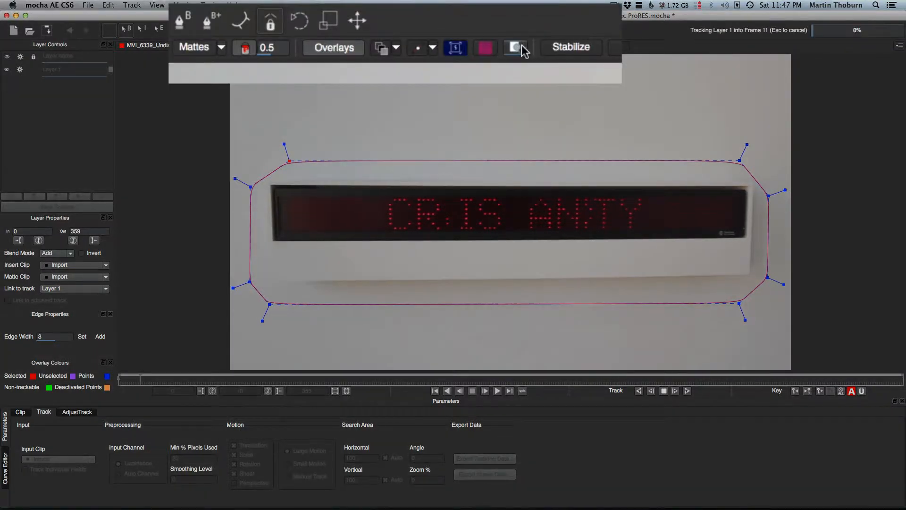
{"action": "left_click", "coordinate": [456, 49]}
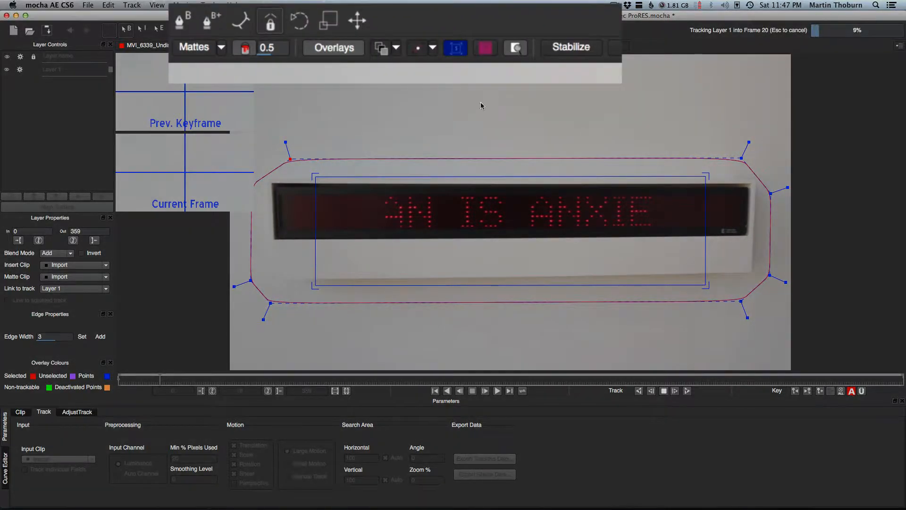
{"action": "left_click", "coordinate": [447, 45]}
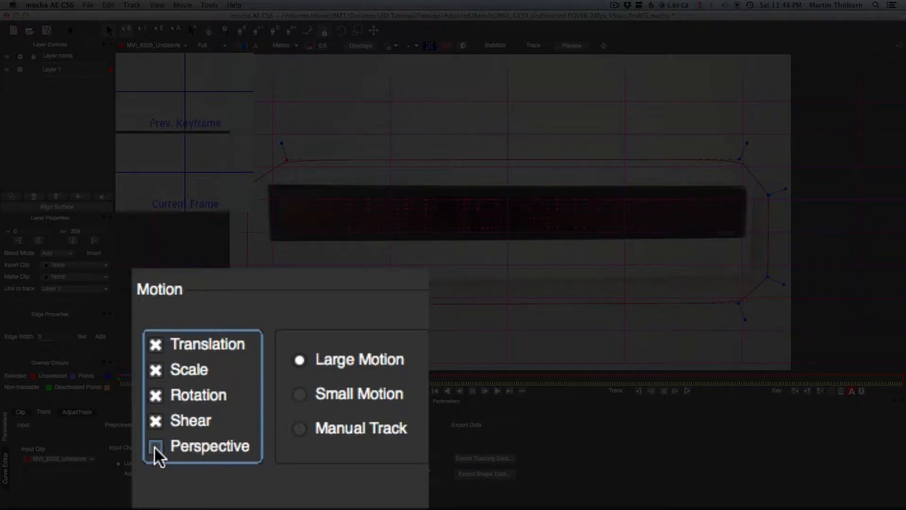
Add Perspective to the tracked motion and resume tracking Layer 1 forward from just before frame 51 to frame 359.
{"action": "left_click", "coordinate": [178, 447]}
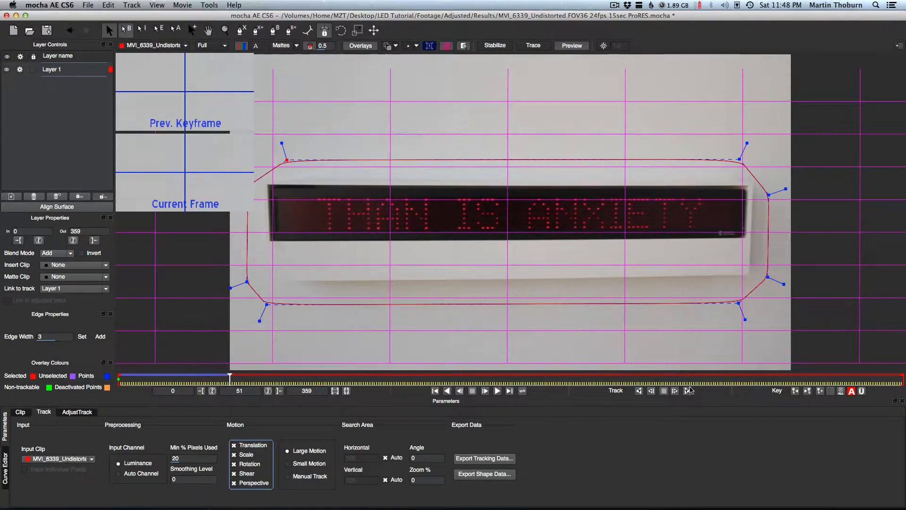
{"action": "left_click", "coordinate": [714, 380]}
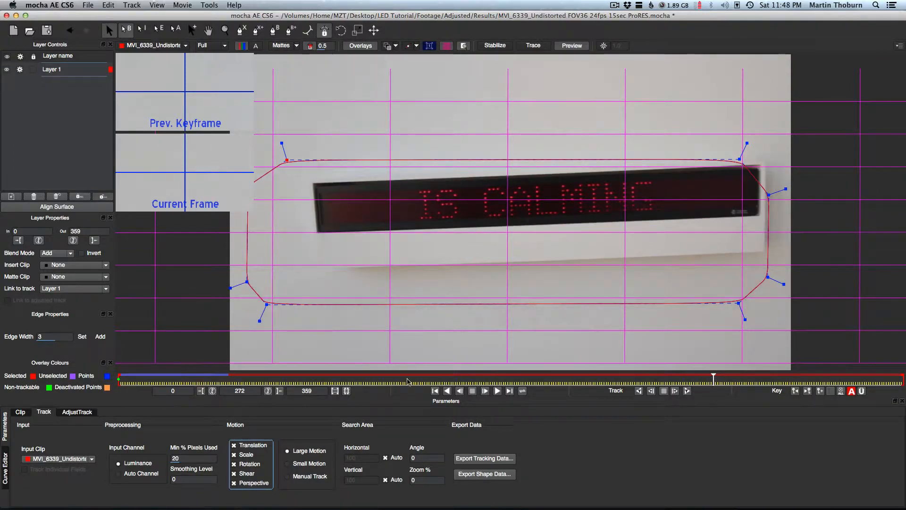
{"action": "left_click", "coordinate": [229, 381]}
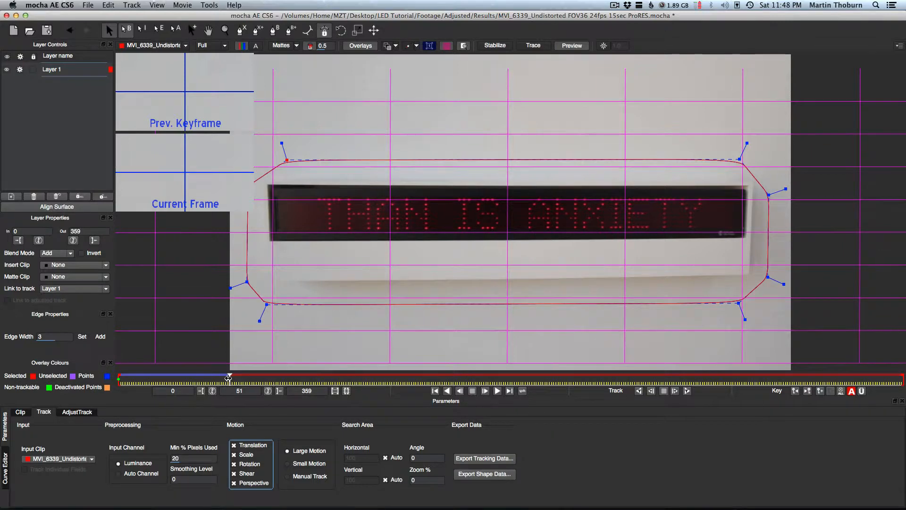
{"action": "left_click_drag", "start_coordinate": [228, 378], "coordinate": [221, 378]}
{"action": "left_click", "coordinate": [687, 391]}
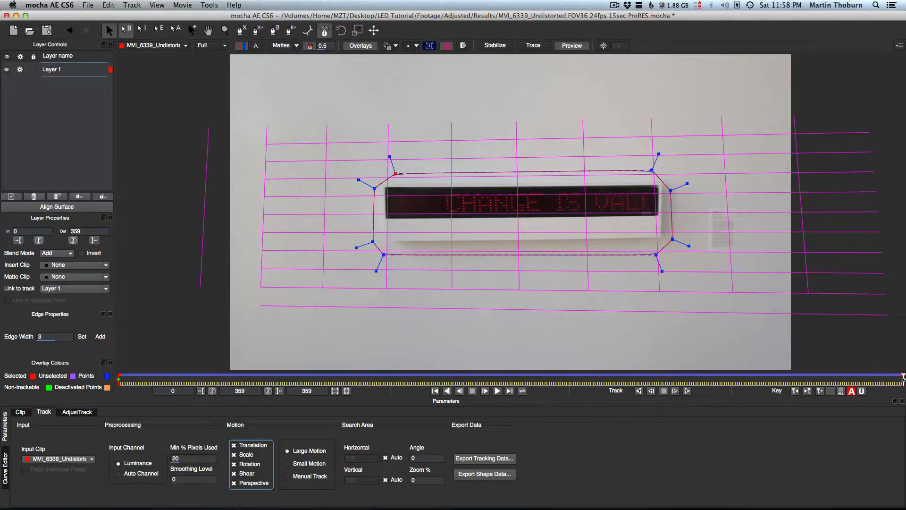
Scrub through the tracked clip to check how the spline and grid follow the LED sign, ending at frame 0.
{"action": "left_click_drag", "start_coordinate": [903, 377], "coordinate": [764, 382]}
{"action": "left_click_drag", "start_coordinate": [685, 386], "coordinate": [595, 338]}
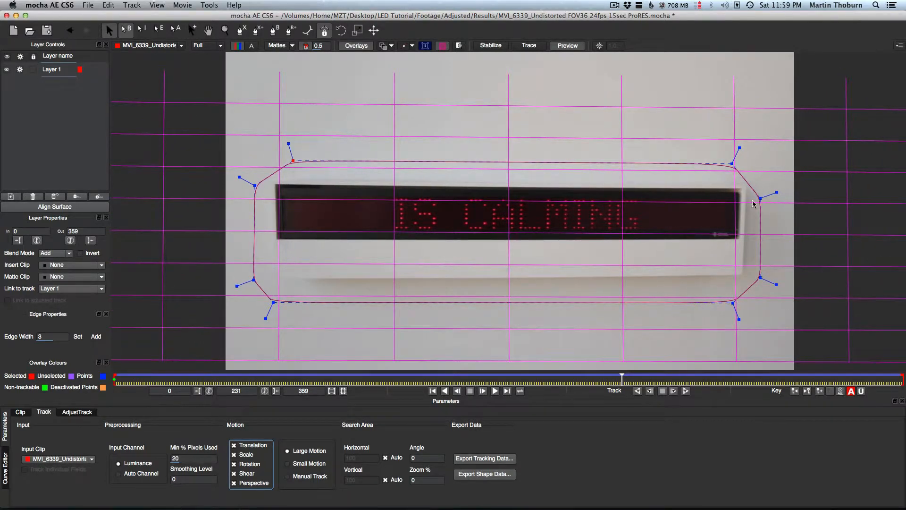
{"action": "left_click_drag", "start_coordinate": [621, 377], "coordinate": [627, 376]}
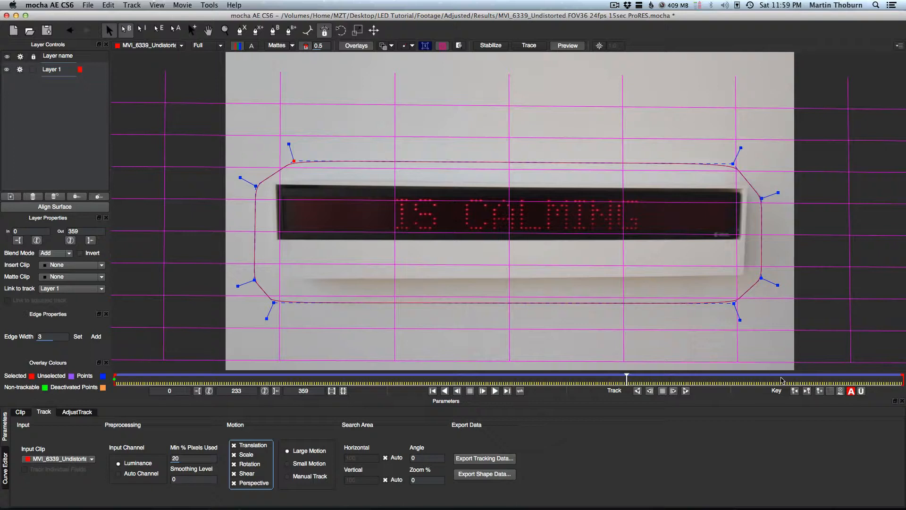
{"action": "left_click_drag", "start_coordinate": [790, 378], "coordinate": [281, 378]}
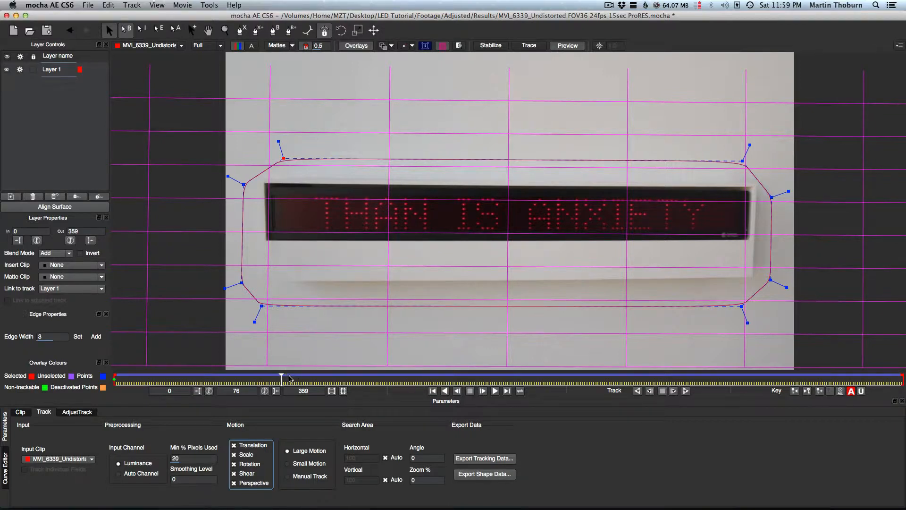
{"action": "left_click", "coordinate": [289, 378]}
{"action": "left_click", "coordinate": [321, 383]}
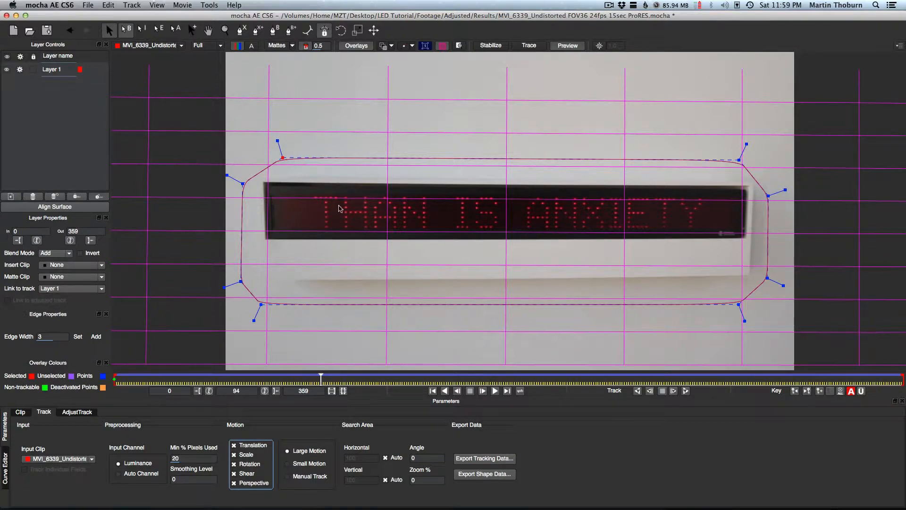
{"action": "left_click", "coordinate": [325, 380]}
{"action": "left_click_drag", "start_coordinate": [325, 378], "coordinate": [110, 378]}
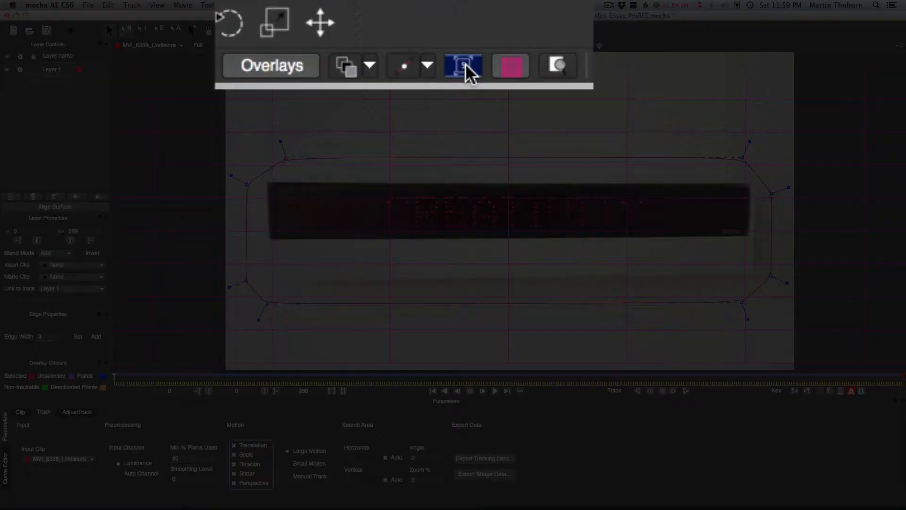
Show the planar surface and align its four corners with the corners of the black LED panel at frame 0.
{"action": "left_click", "coordinate": [427, 46]}
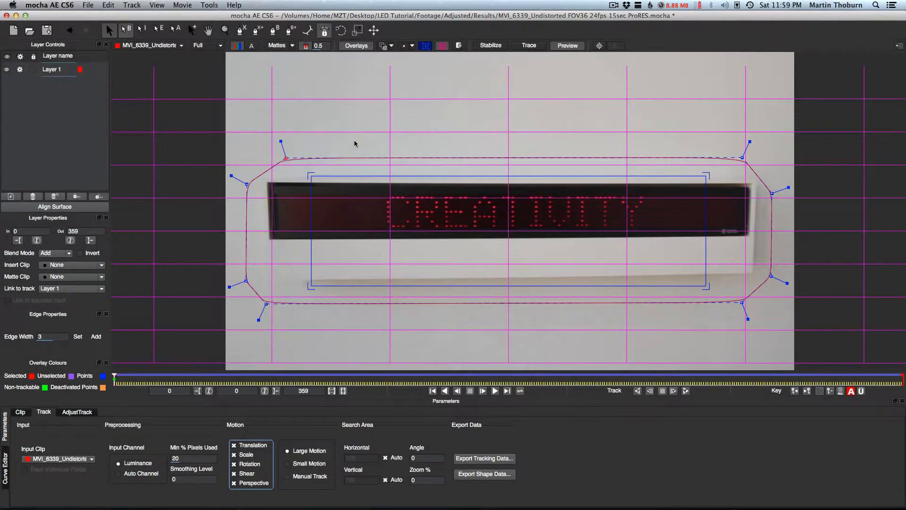
{"action": "left_click_drag", "start_coordinate": [310, 174], "coordinate": [271, 187]}
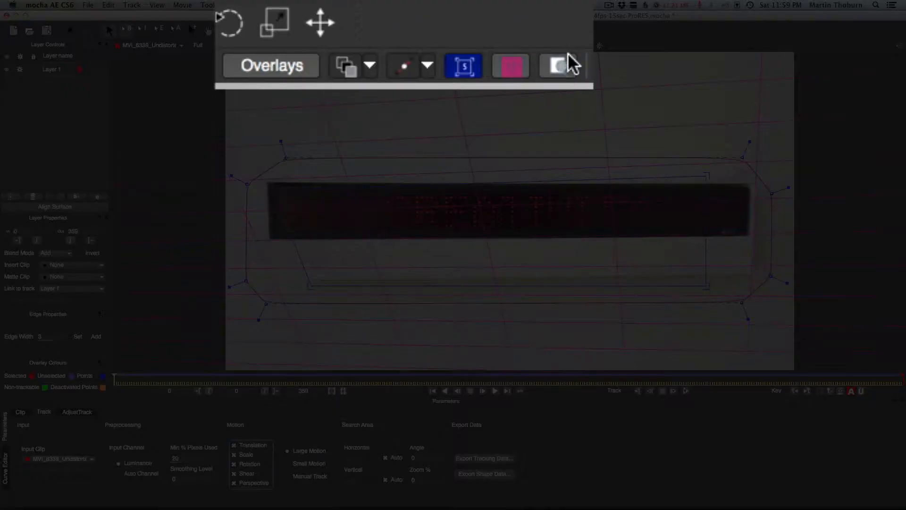
{"action": "left_click_drag", "start_coordinate": [273, 200], "coordinate": [267, 180]}
{"action": "left_click_drag", "start_coordinate": [309, 286], "coordinate": [272, 235]}
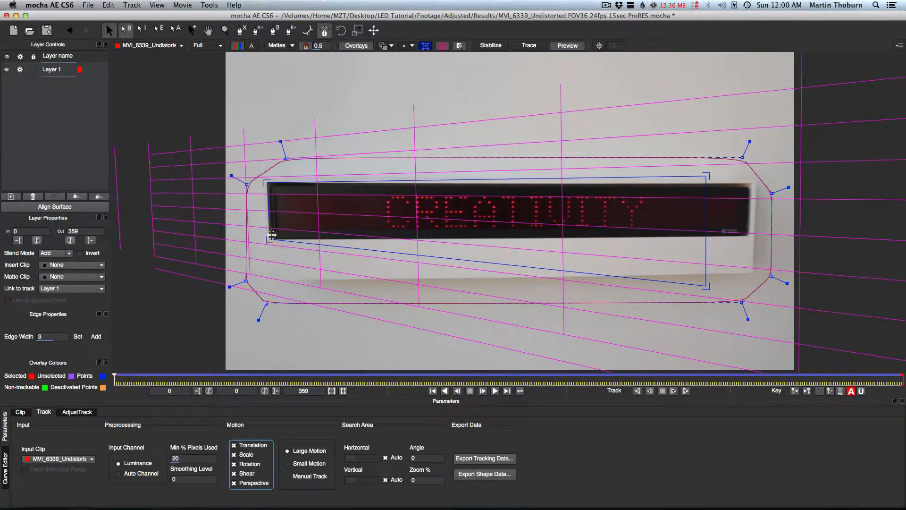
{"action": "left_click_drag", "start_coordinate": [704, 176], "coordinate": [751, 183]}
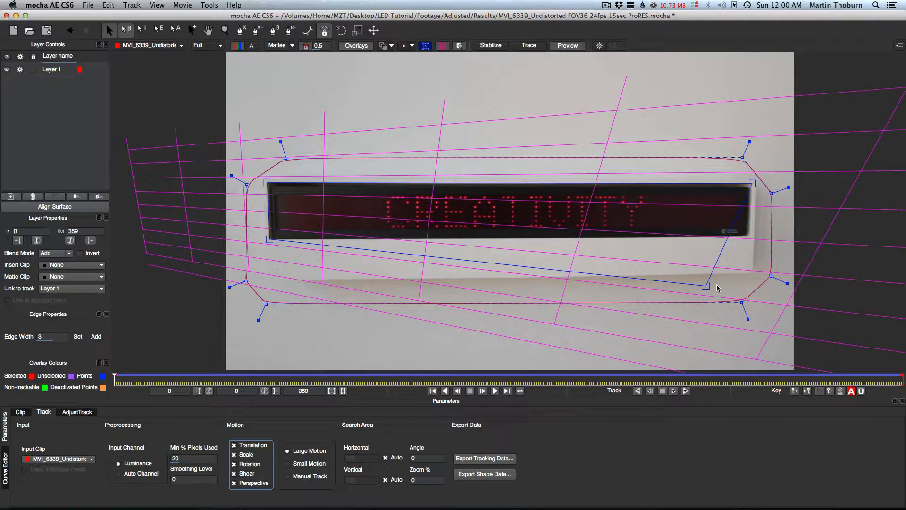
{"action": "left_click_drag", "start_coordinate": [708, 285], "coordinate": [753, 239]}
{"action": "left_click_drag", "start_coordinate": [754, 179], "coordinate": [754, 178]}
{"action": "left_click_drag", "start_coordinate": [751, 238], "coordinate": [752, 237]}
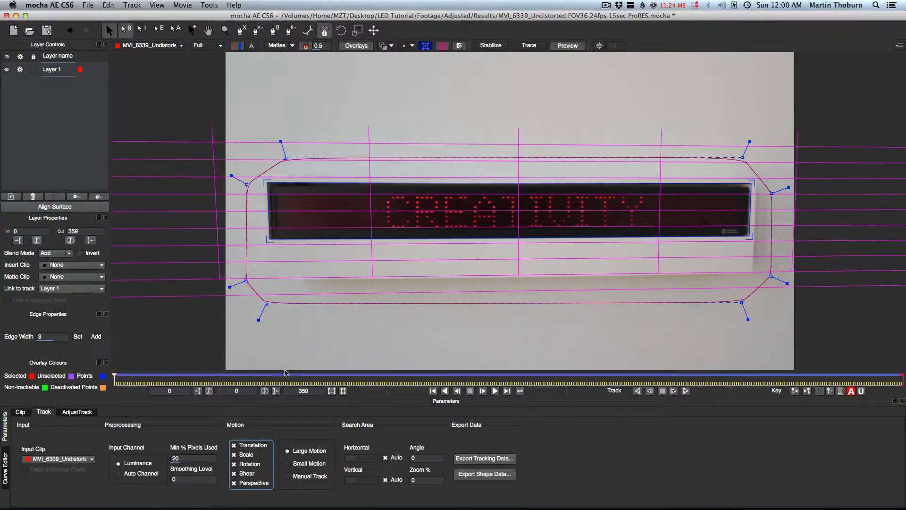
In AdjustTrack, shift the lower-left reference point slightly down and outward at frame 227.
{"action": "left_click_drag", "start_coordinate": [185, 382], "coordinate": [109, 384]}
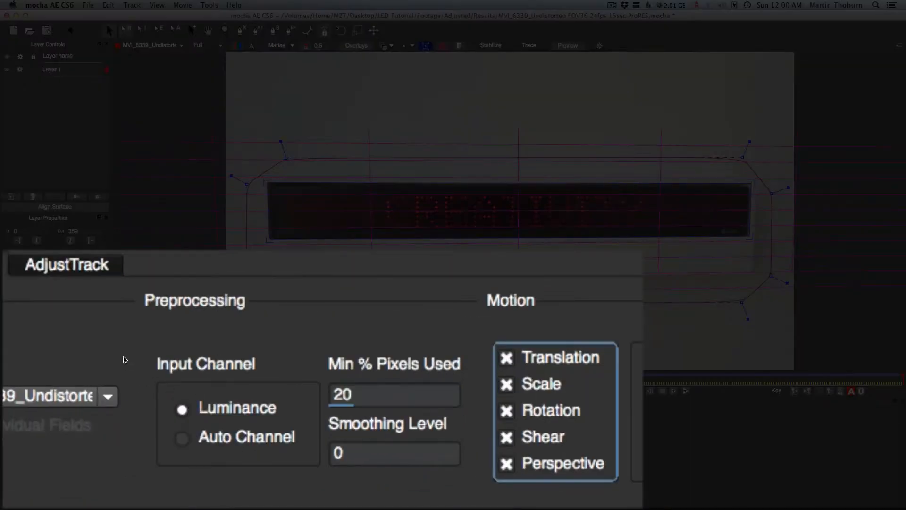
{"action": "left_click", "coordinate": [76, 412]}
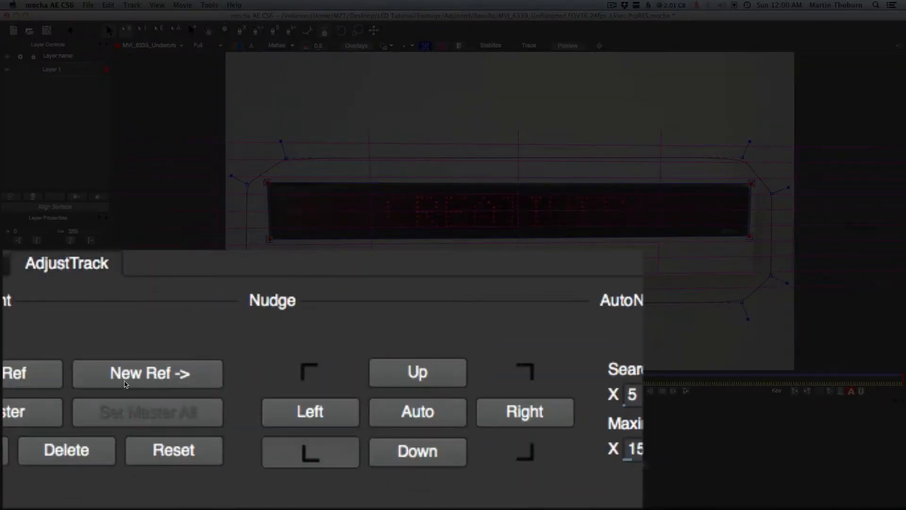
{"action": "left_click_drag", "start_coordinate": [120, 377], "coordinate": [614, 377]}
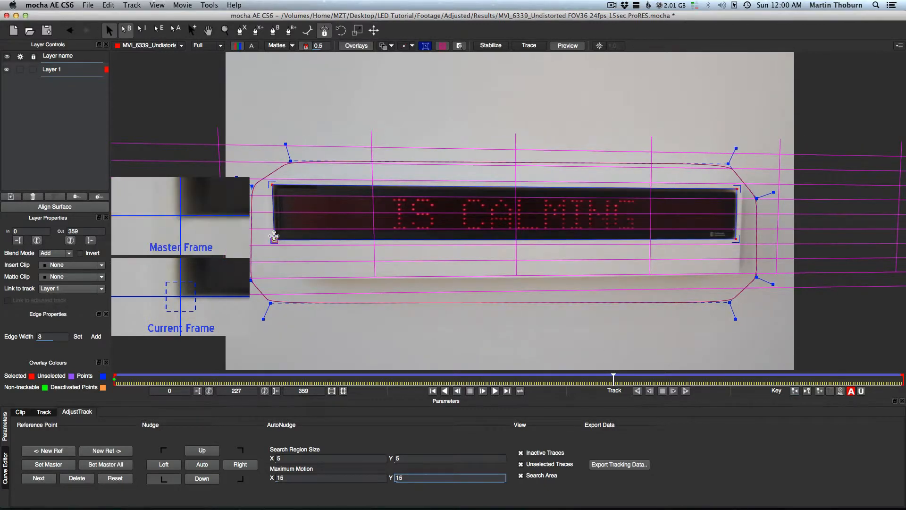
{"action": "left_click_drag", "start_coordinate": [274, 240], "coordinate": [273, 241]}
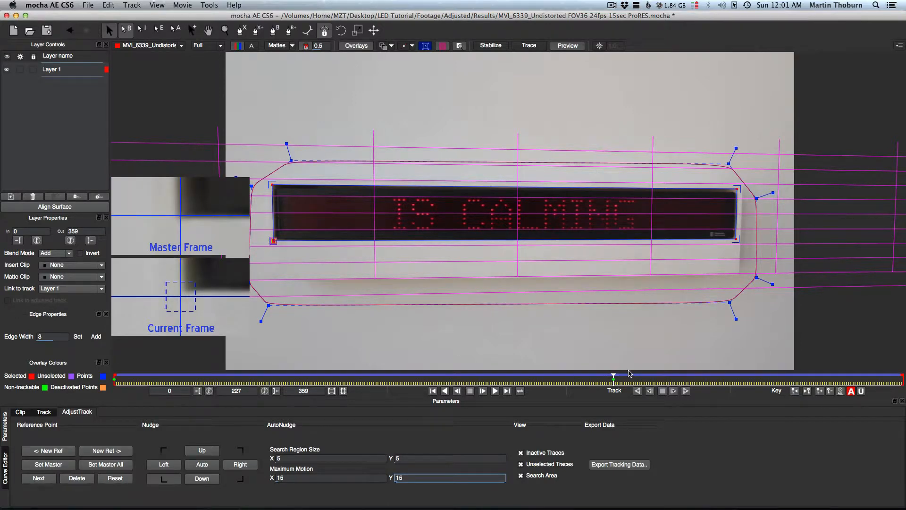
Scrub to the clip's end, return to the adjustment key at frame 227, and delete that key.
{"action": "left_click_drag", "start_coordinate": [615, 376], "coordinate": [903, 378]}
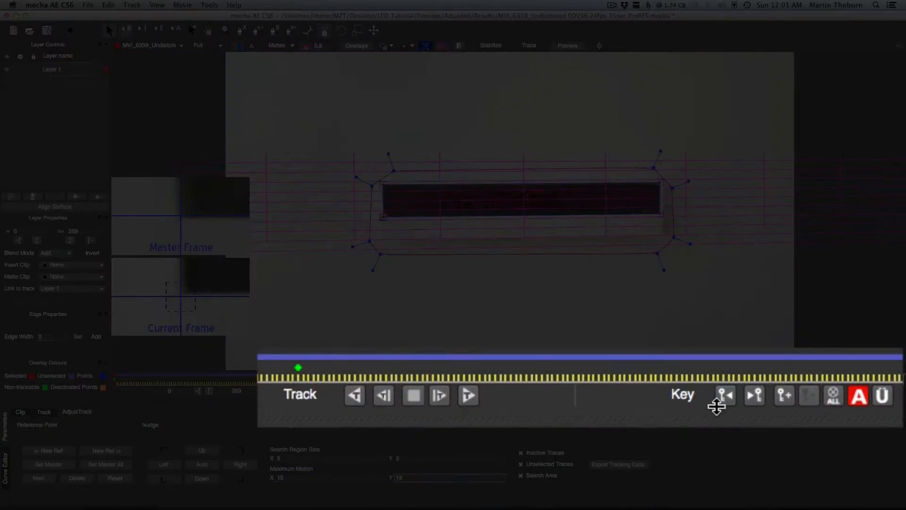
{"action": "left_click", "coordinate": [795, 391]}
{"action": "left_click", "coordinate": [808, 396]}
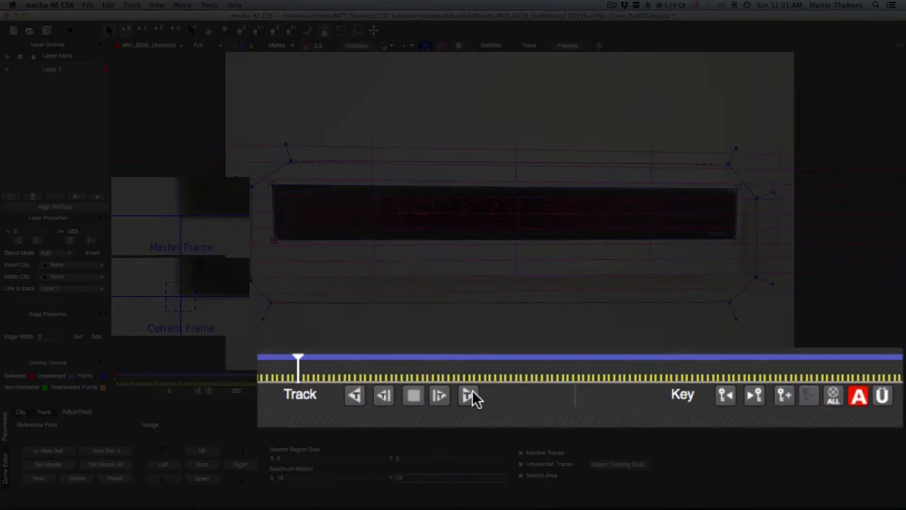
Scrub through the tracked clip to check how the surface corners fit the LED panel, ending at frame 246.
{"action": "left_click_drag", "start_coordinate": [299, 363], "coordinate": [288, 364]}
{"action": "left_click_drag", "start_coordinate": [529, 379], "coordinate": [511, 379]}
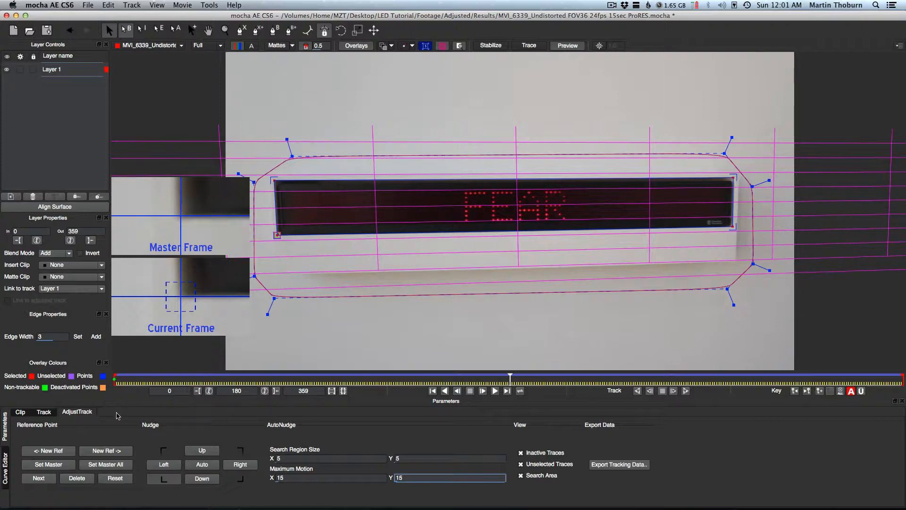
{"action": "left_click_drag", "start_coordinate": [511, 376], "coordinate": [656, 376]}
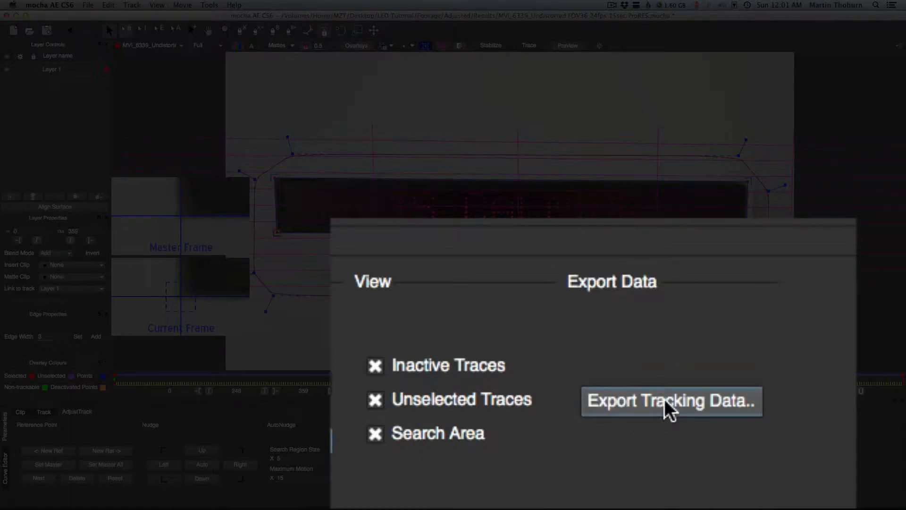
Export the tracking data to the clipboard in After Effects Corner Pin [supports motion blur] format.
{"action": "left_click", "coordinate": [619, 464]}
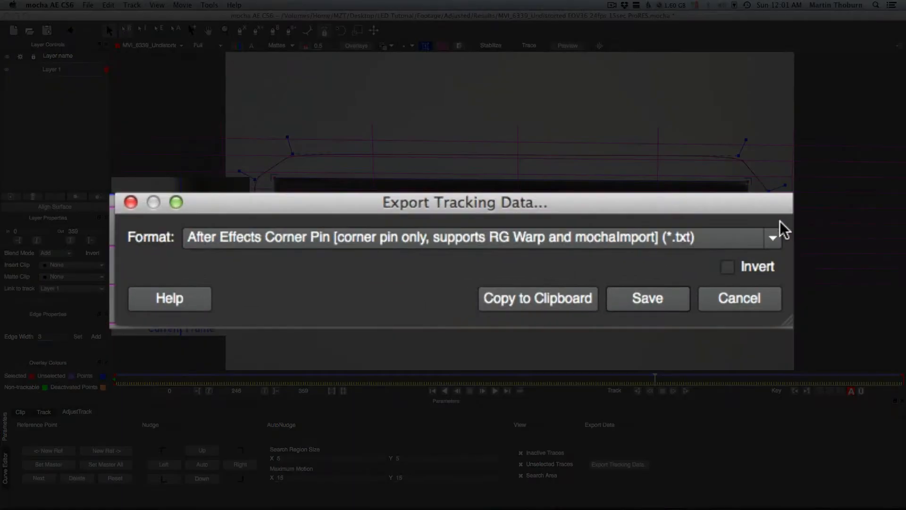
{"action": "left_click", "coordinate": [585, 251]}
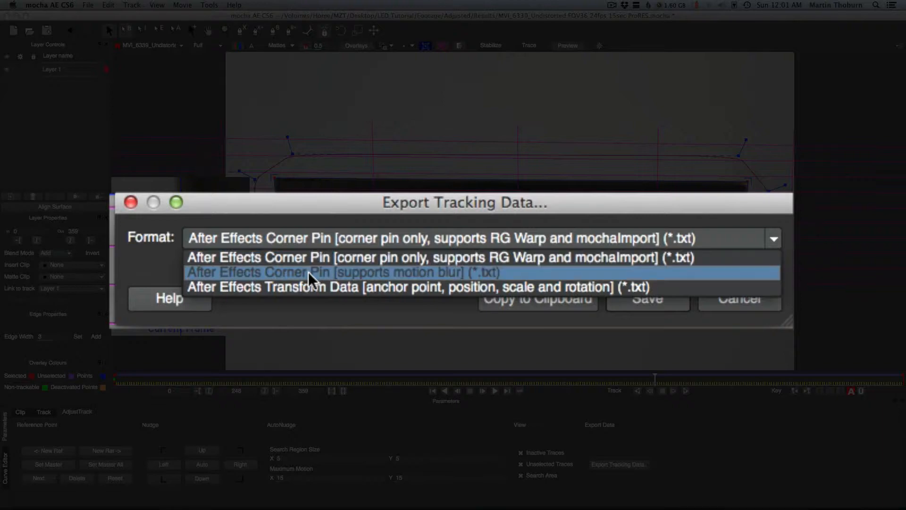
{"action": "left_click", "coordinate": [280, 278]}
{"action": "left_click", "coordinate": [410, 238]}
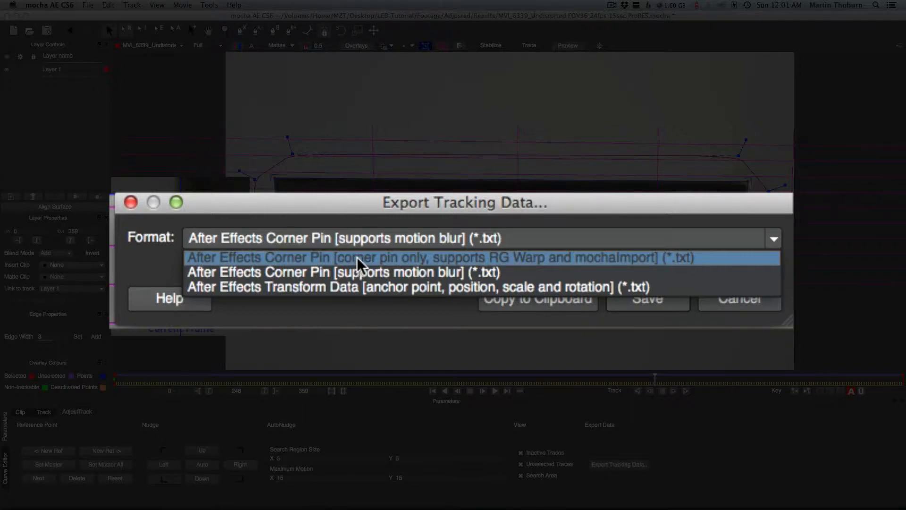
{"action": "left_click", "coordinate": [482, 273]}
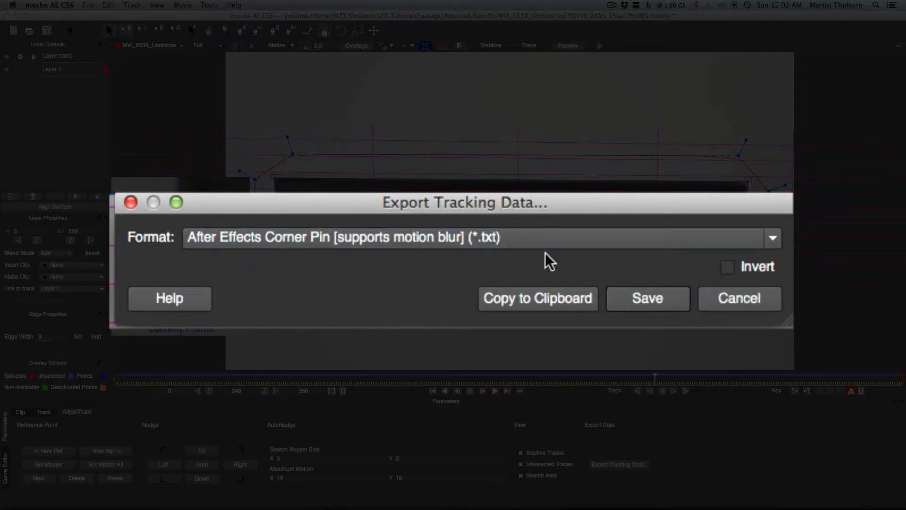
{"action": "left_click", "coordinate": [536, 305]}
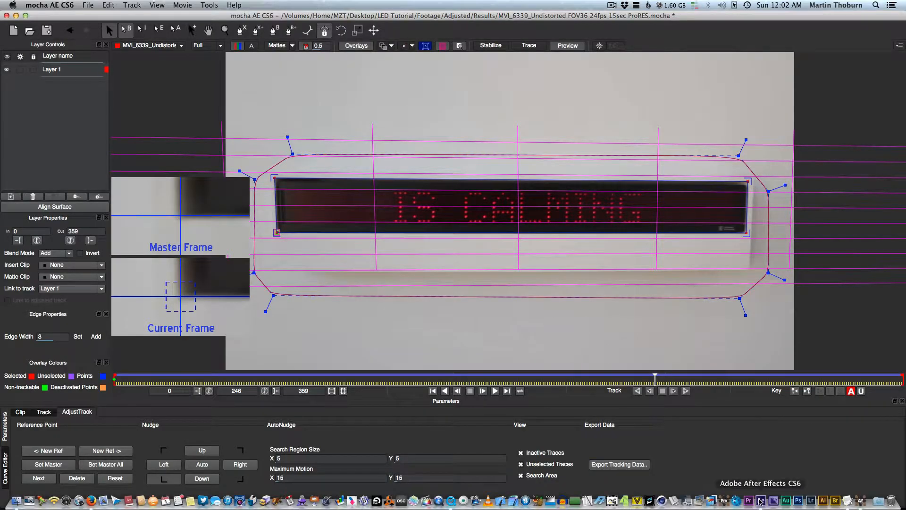
Switch to After Effects and, with ! Master Comp at frame 0, create a 1920 x 1080 px magenta solid above the footage.
{"action": "left_click", "coordinate": [762, 502]}
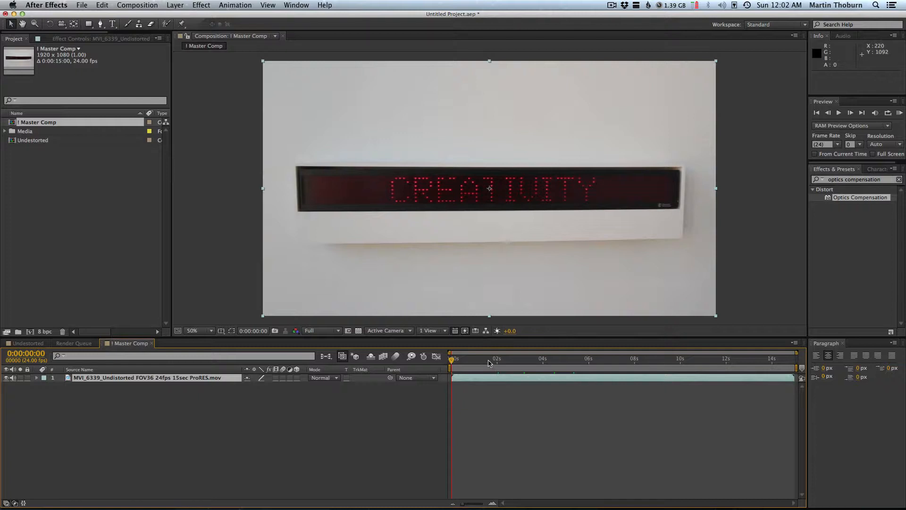
{"action": "left_click_drag", "start_coordinate": [489, 363], "coordinate": [419, 367]}
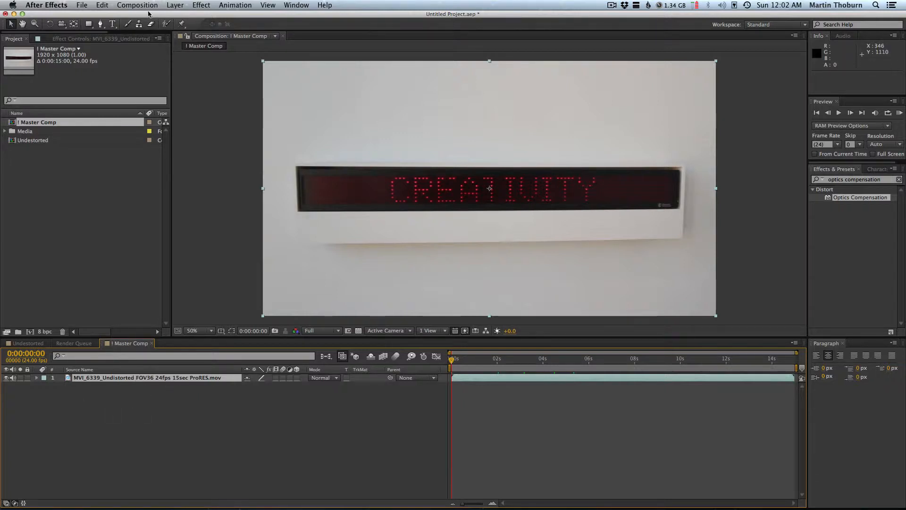
{"action": "left_click", "coordinate": [174, 4]}
{"action": "mouse_move", "coordinate": [179, 16]}
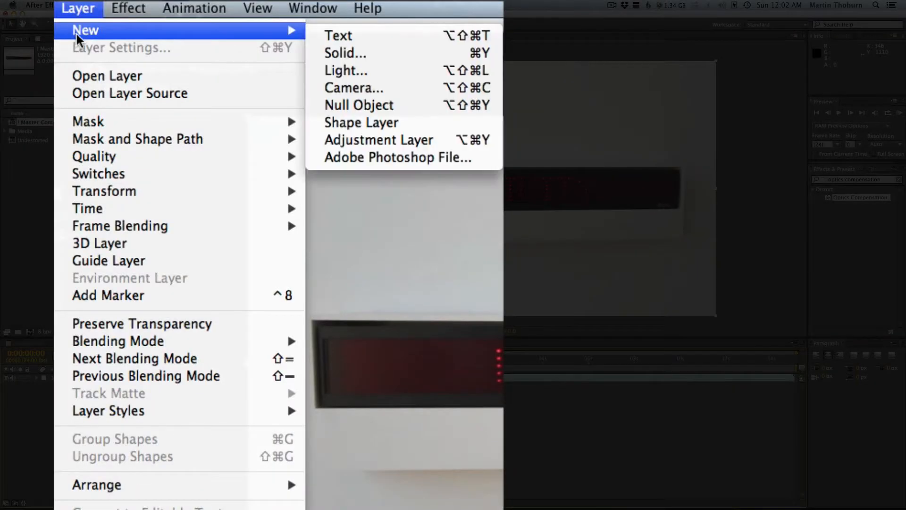
{"action": "left_click", "coordinate": [306, 30]}
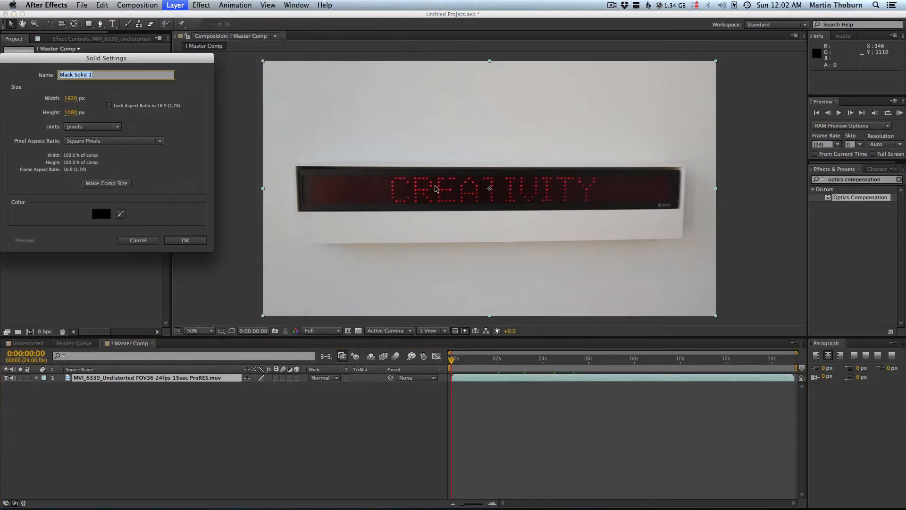
{"action": "key", "text": "super+Tab"}
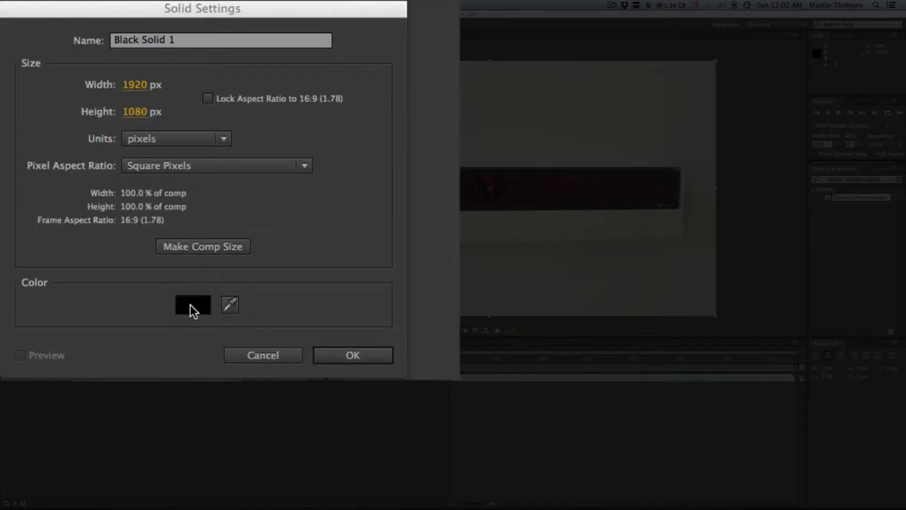
{"action": "left_click", "coordinate": [134, 162]}
{"action": "left_click", "coordinate": [188, 309]}
{"action": "left_click", "coordinate": [229, 38]}
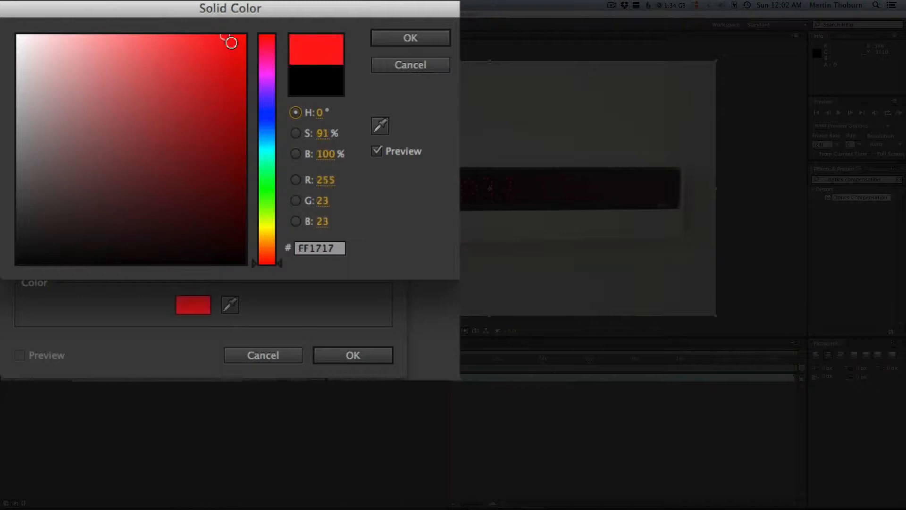
{"action": "left_click", "coordinate": [267, 65]}
{"action": "left_click", "coordinate": [216, 72]}
{"action": "left_click_drag", "start_coordinate": [217, 72], "coordinate": [248, 32]}
{"action": "left_click", "coordinate": [410, 37]}
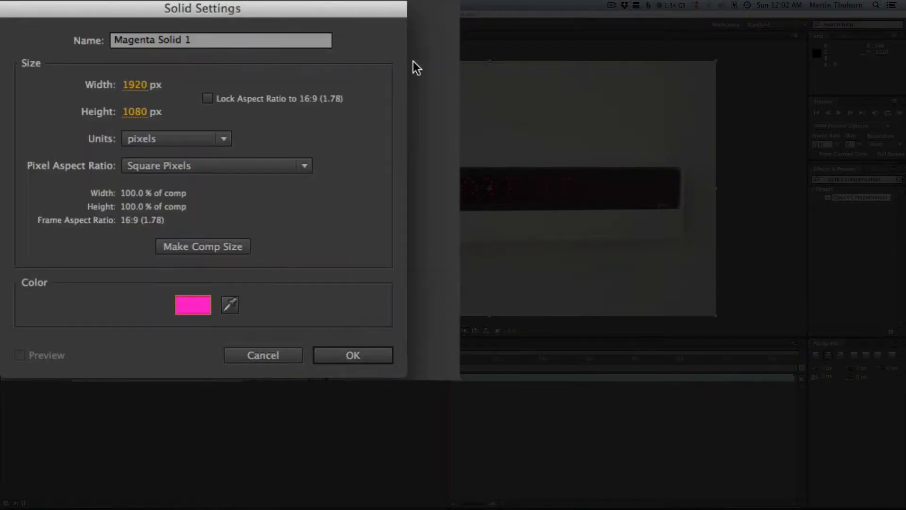
{"action": "left_click", "coordinate": [355, 361]}
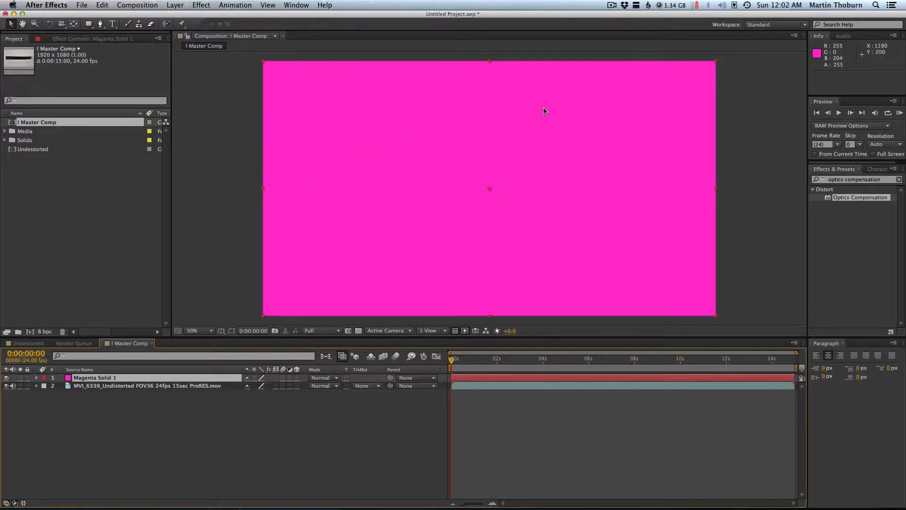
Paste the copied corner pin tracking data onto the magenta solid and scrub to 0:00:02:22 to check the fit.
{"action": "left_click", "coordinate": [100, 4]}
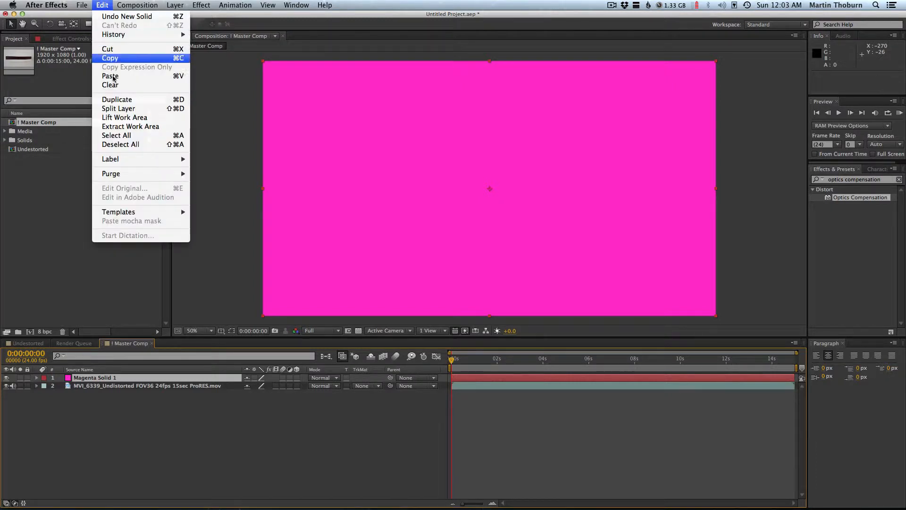
{"action": "left_click", "coordinate": [101, 73]}
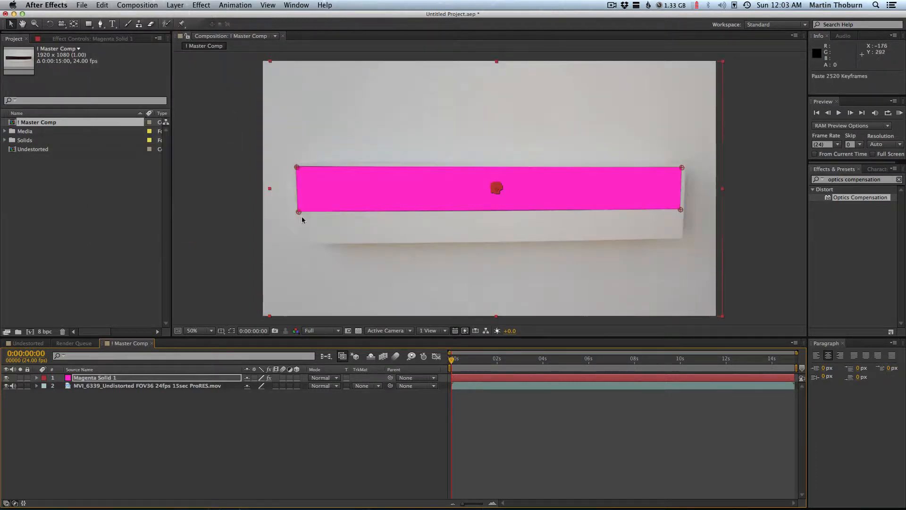
{"action": "left_click_drag", "start_coordinate": [461, 364], "coordinate": [518, 382]}
{"action": "left_click", "coordinate": [559, 421]}
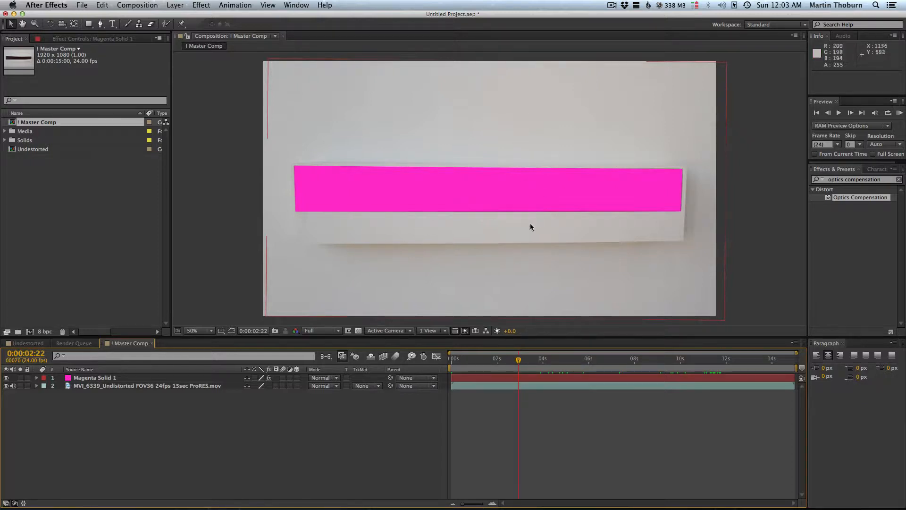
Save the project as Demo LED.aep in the LED Tutorial folder on the Desktop.
{"action": "left_click", "coordinate": [85, 5]}
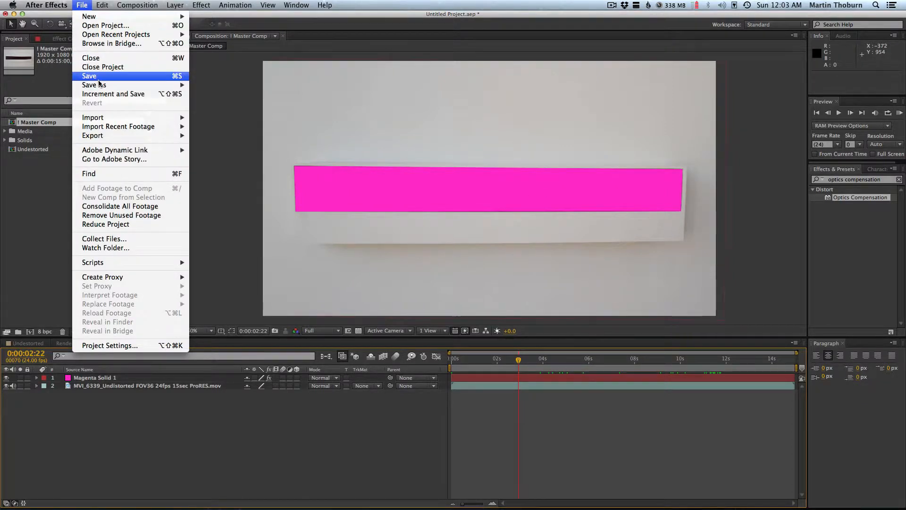
{"action": "mouse_move", "coordinate": [181, 85]}
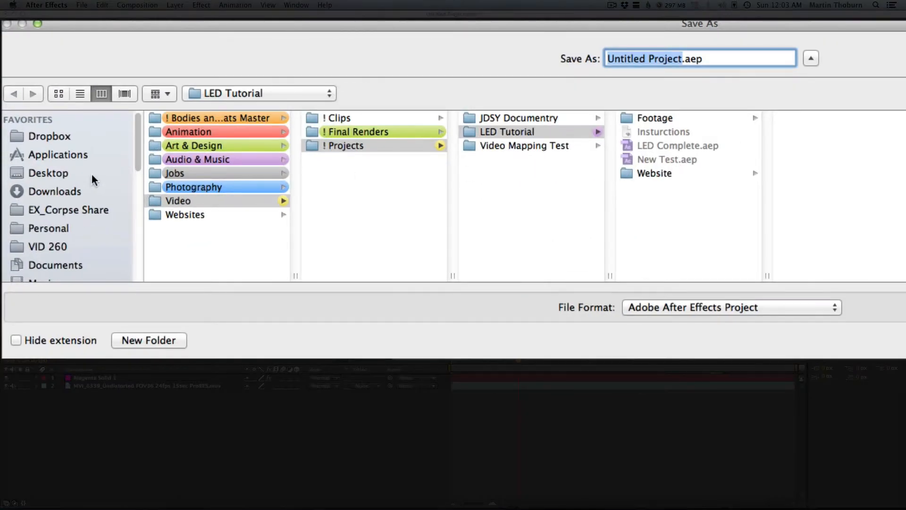
{"action": "left_click", "coordinate": [92, 174]}
{"action": "left_click", "coordinate": [205, 130]}
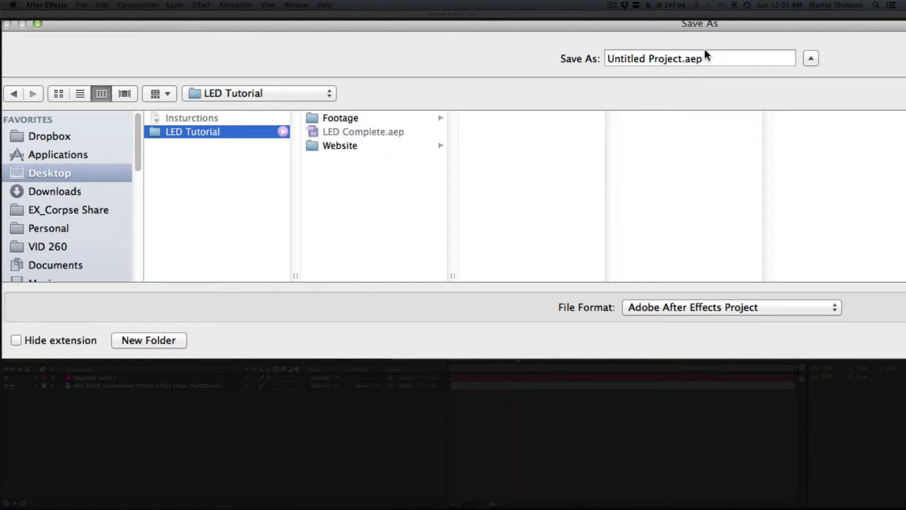
{"action": "left_click_drag", "start_coordinate": [683, 58], "coordinate": [606, 59]}
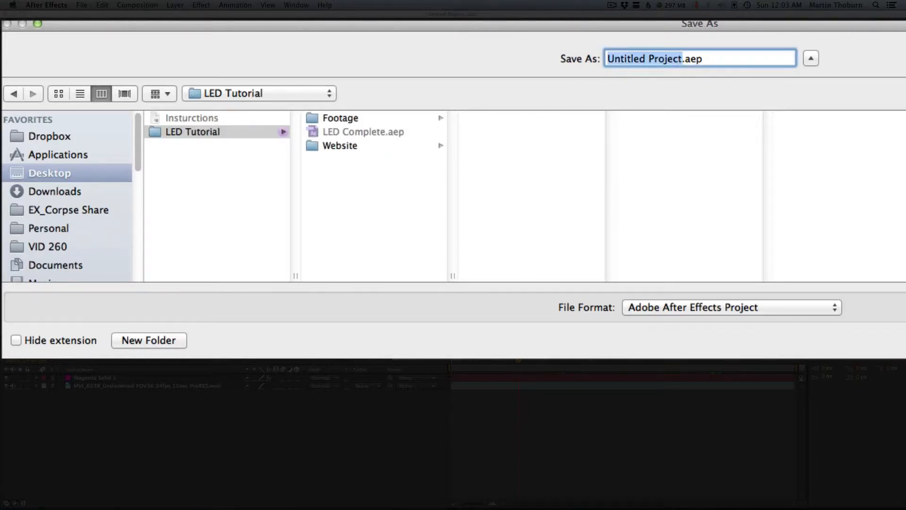
{"action": "key", "text": "BackSpace"}
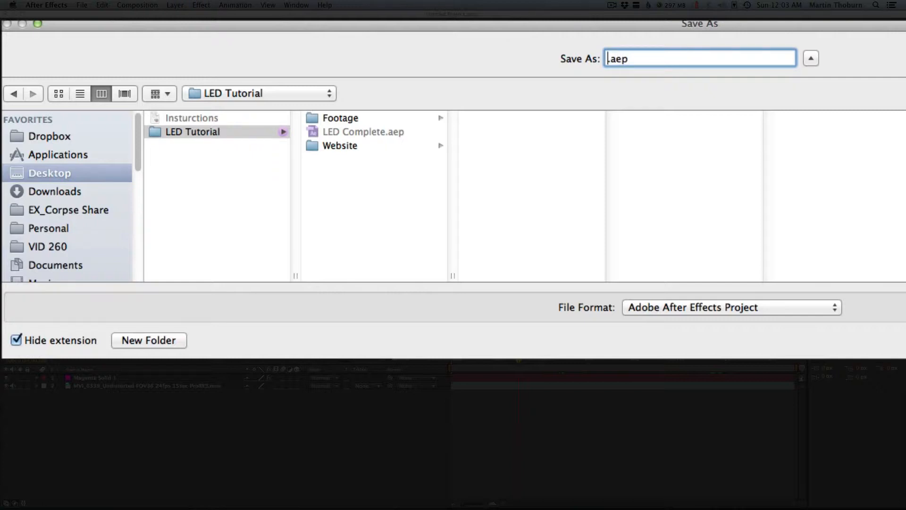
{"action": "type", "text": "Demo LED"}
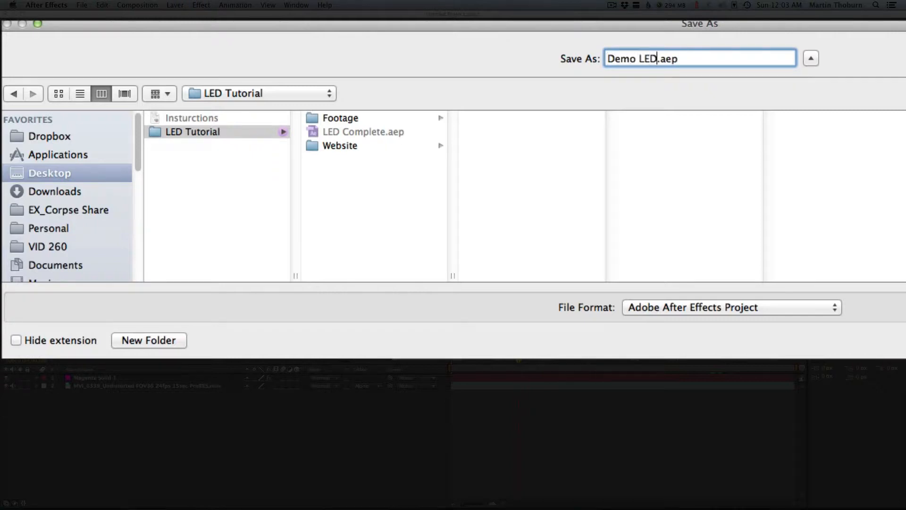
{"action": "key", "text": "Return"}
Pre-compose the magenta solid as LED Board, leaving all attributes in ! Master Comp.
{"action": "left_click", "coordinate": [95, 377]}
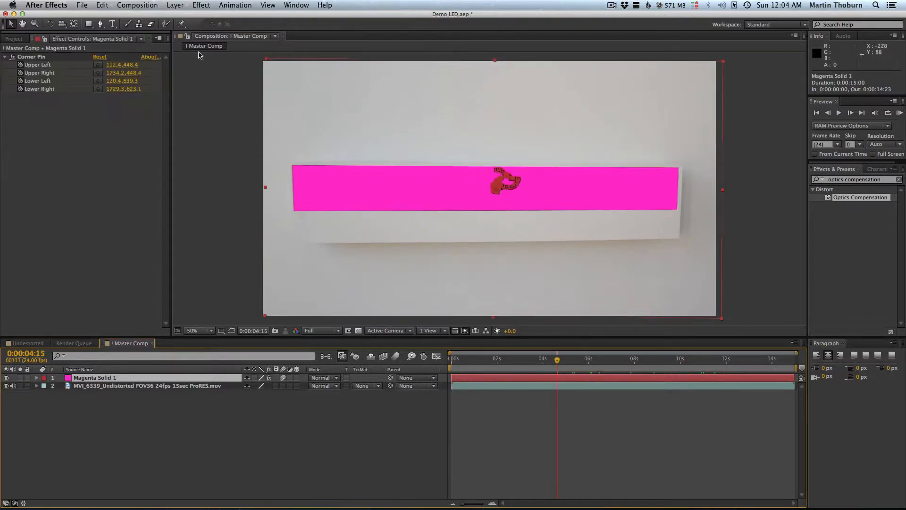
{"action": "left_click", "coordinate": [175, 5]}
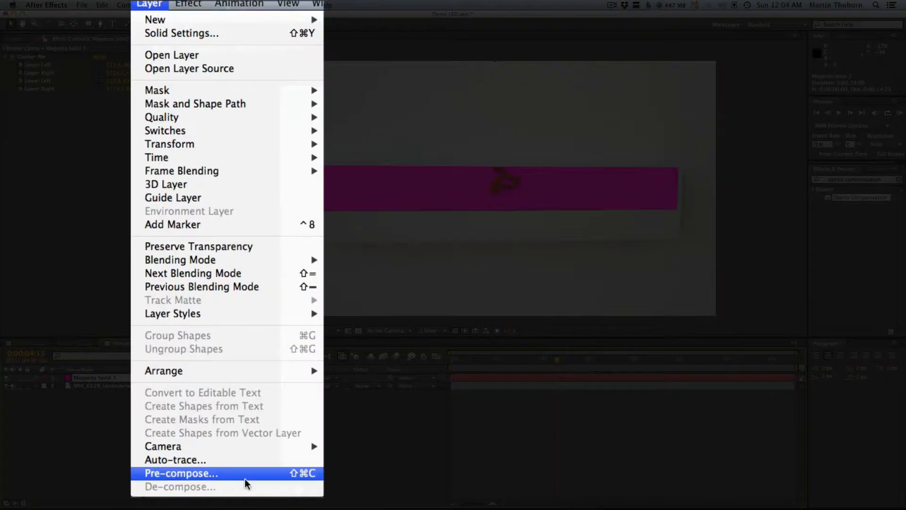
{"action": "left_click", "coordinate": [246, 475]}
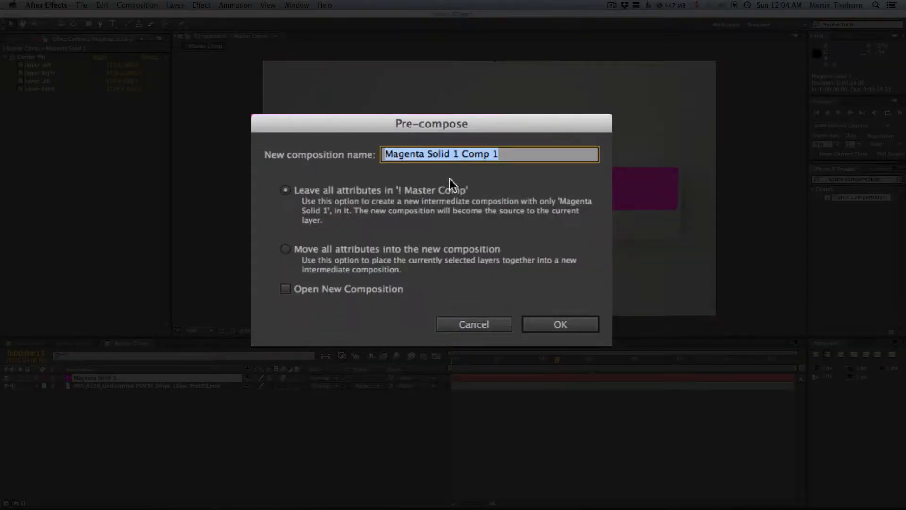
{"action": "type", "text": "LE"}
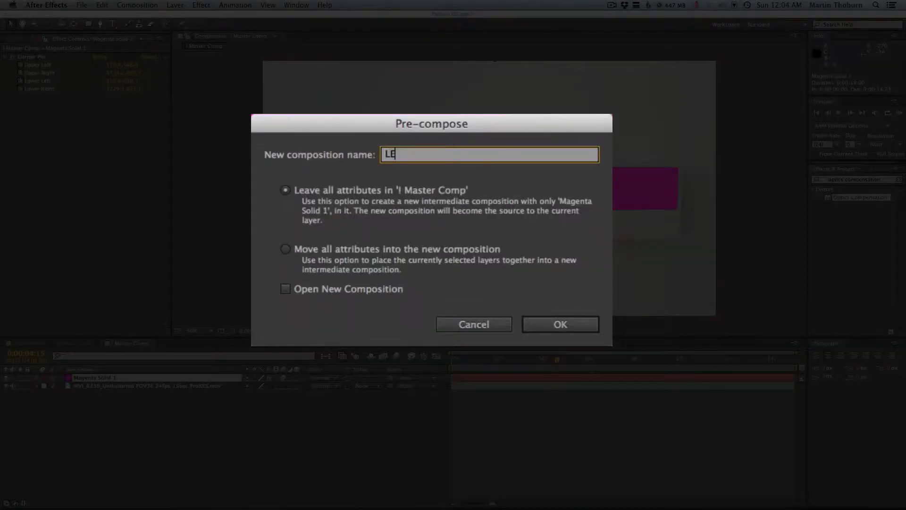
{"action": "type", "text": "D Board"}
{"action": "key", "text": "Return"}
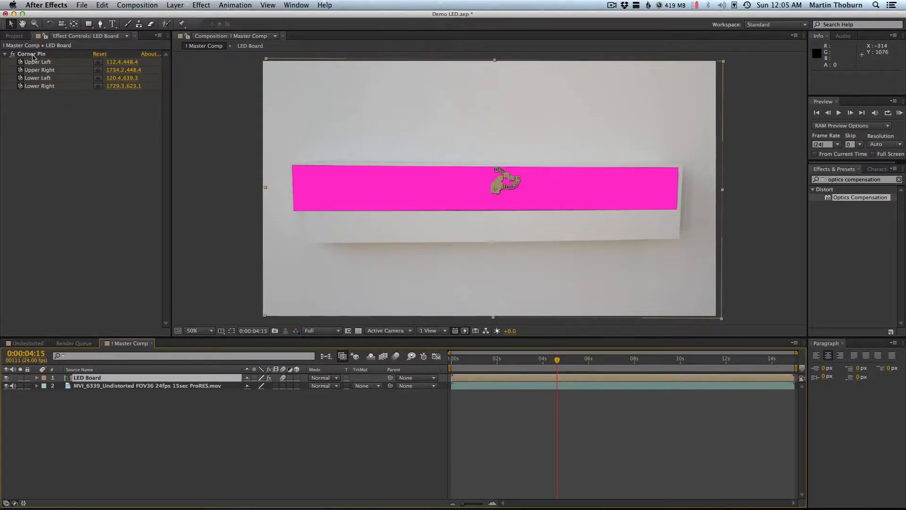
Review the keyframed corner pin and transform properties of the LED Board layer, then collapse them.
{"action": "key", "text": "r"}
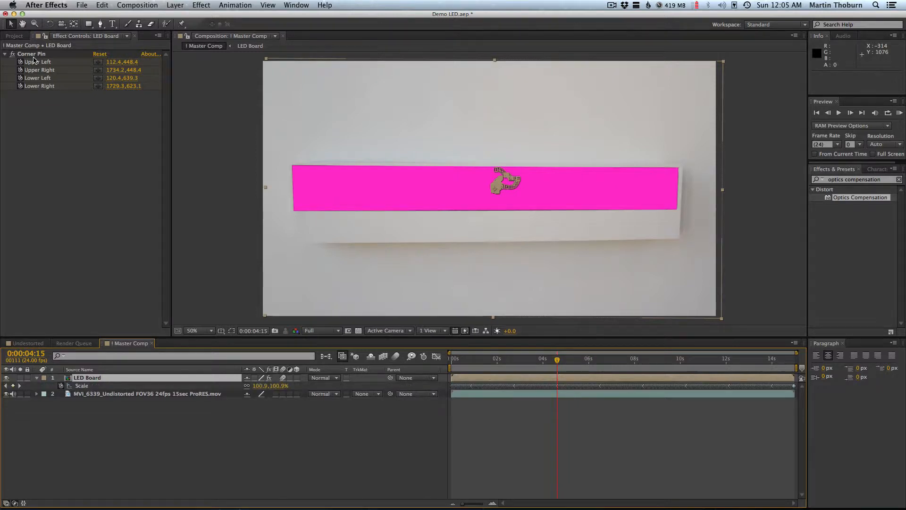
{"action": "key", "text": "p"}
{"action": "key", "text": "u"}
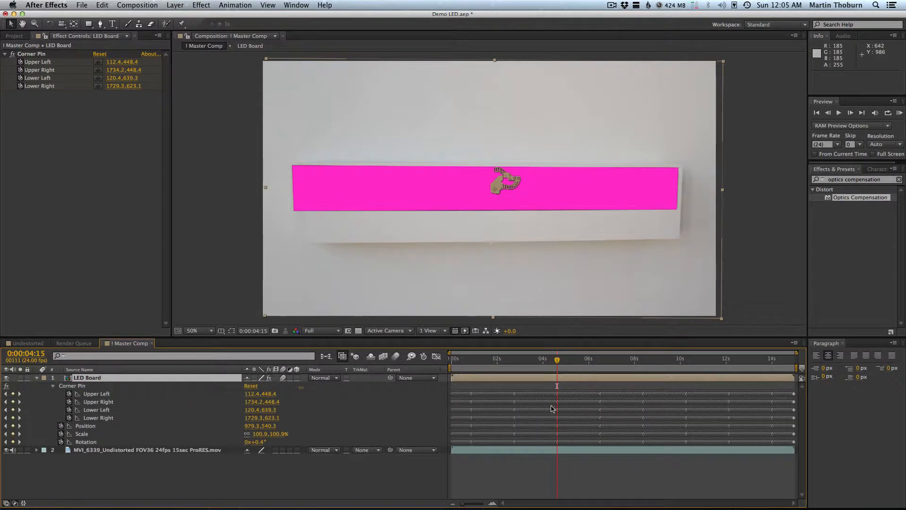
{"action": "key", "text": "u"}
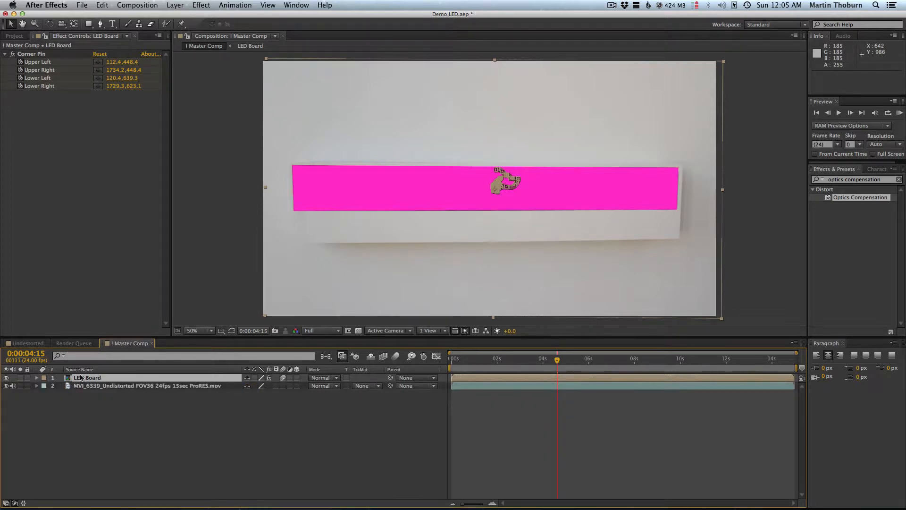
Open the LED Board comp, find the Grid effect and apply it to the magenta solid.
{"action": "double_click", "coordinate": [101, 379]}
{"action": "left_click_drag", "start_coordinate": [463, 360], "coordinate": [619, 359]}
{"action": "left_click", "coordinate": [144, 378]}
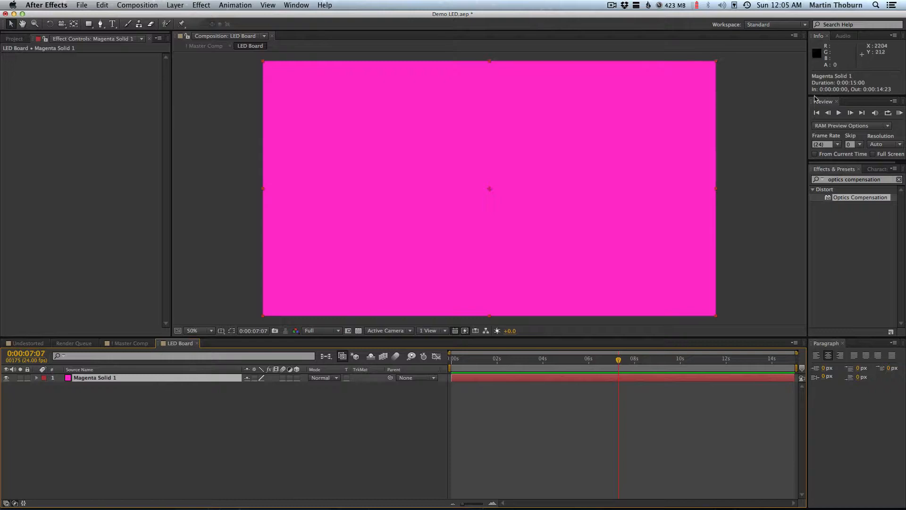
{"action": "left_click", "coordinate": [840, 179]}
{"action": "left_click", "coordinate": [840, 180]}
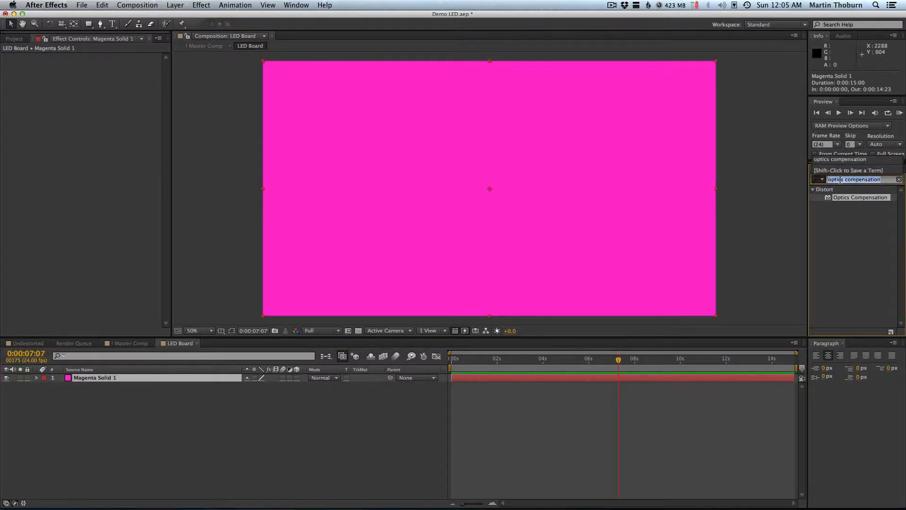
{"action": "key", "text": "BackSpace"}
{"action": "type", "text": "grid"}
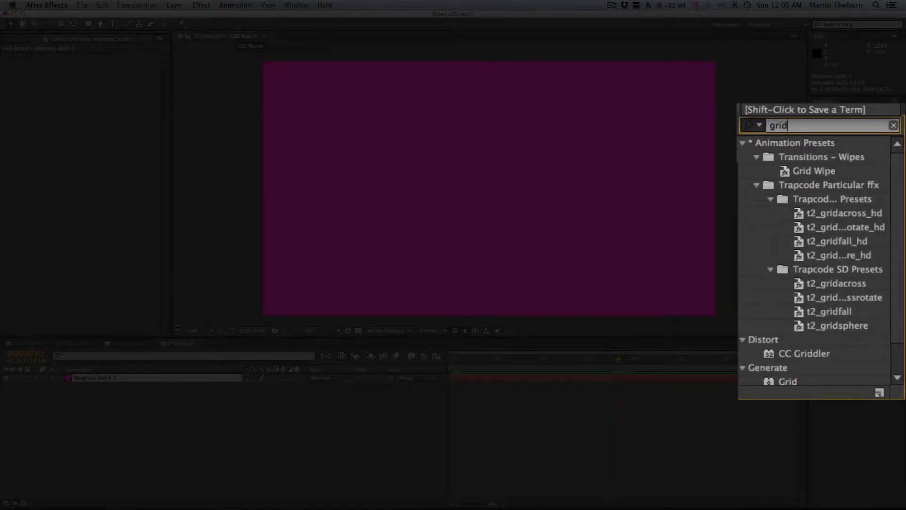
{"action": "scroll", "coordinate": [812, 272], "scroll_direction": "down", "scroll_amount": 2}
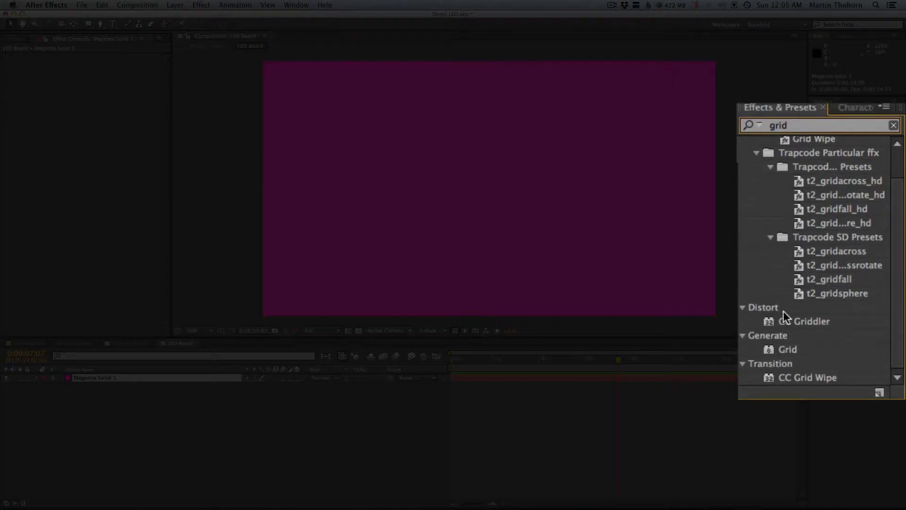
{"action": "left_click_drag", "start_coordinate": [837, 307], "coordinate": [99, 468]}
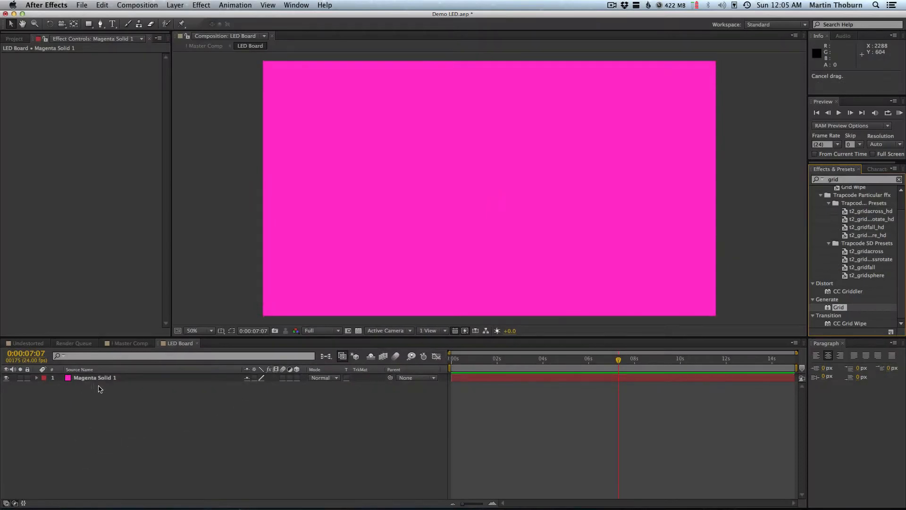
{"action": "left_click_drag", "start_coordinate": [99, 388], "coordinate": [107, 382]}
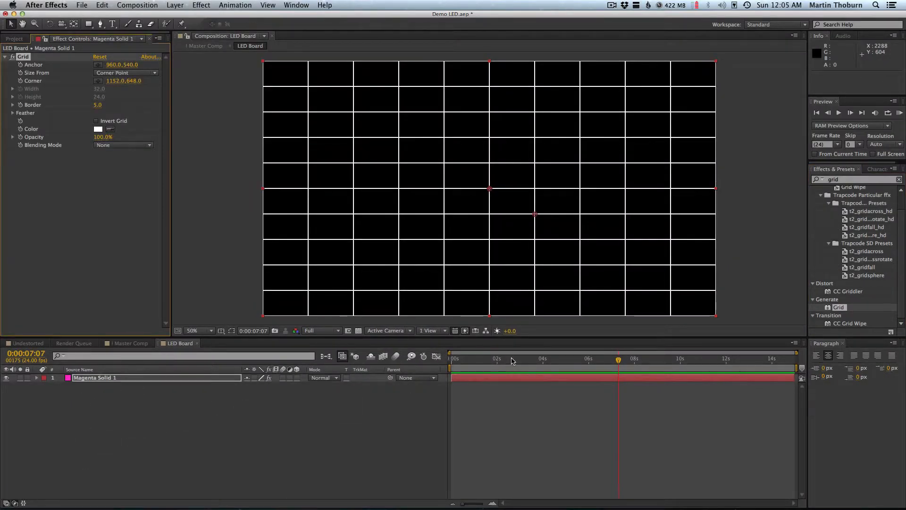
Move to 0:00:04:20 and compare the grid in LED Board with its corner-pinned appearance on the sign in ! Master Comp.
{"action": "mouse_move", "coordinate": [579, 360]}
{"action": "left_mouse_down"}
{"action": "mouse_move", "coordinate": [588, 360]}
{"action": "mouse_move", "coordinate": [562, 360]}
{"action": "left_mouse_up"}
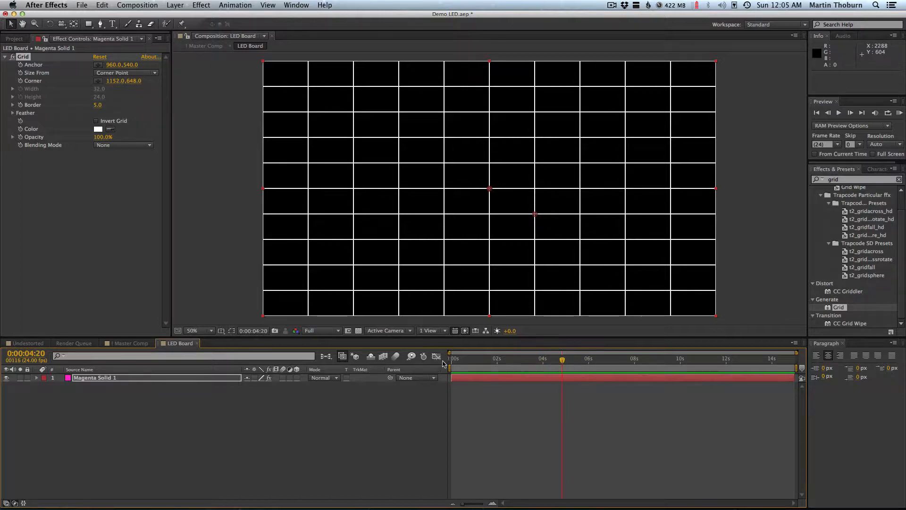
{"action": "left_click", "coordinate": [131, 344]}
{"action": "left_click", "coordinate": [498, 423]}
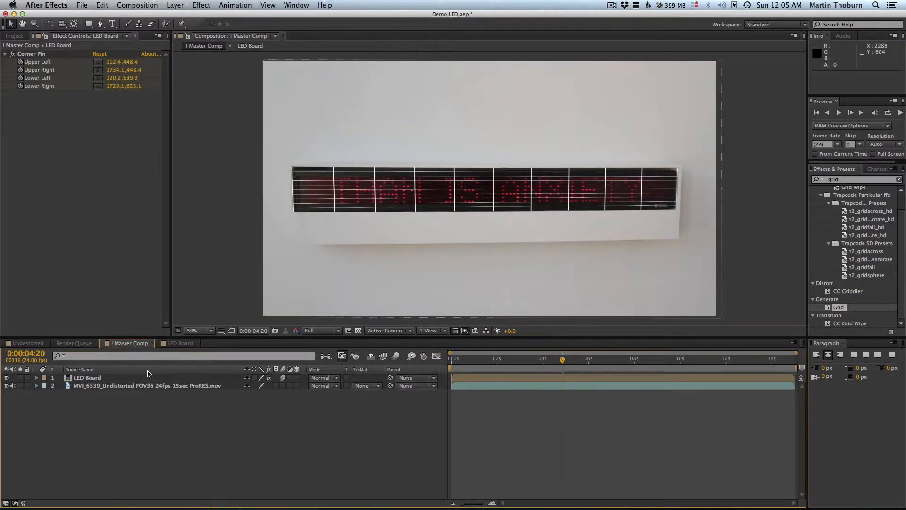
{"action": "left_click", "coordinate": [183, 343]}
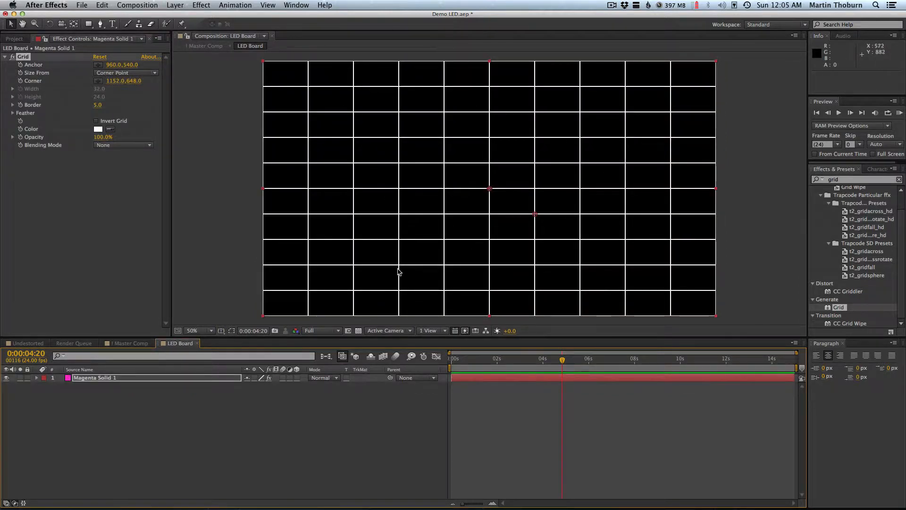
{"action": "left_click", "coordinate": [134, 344]}
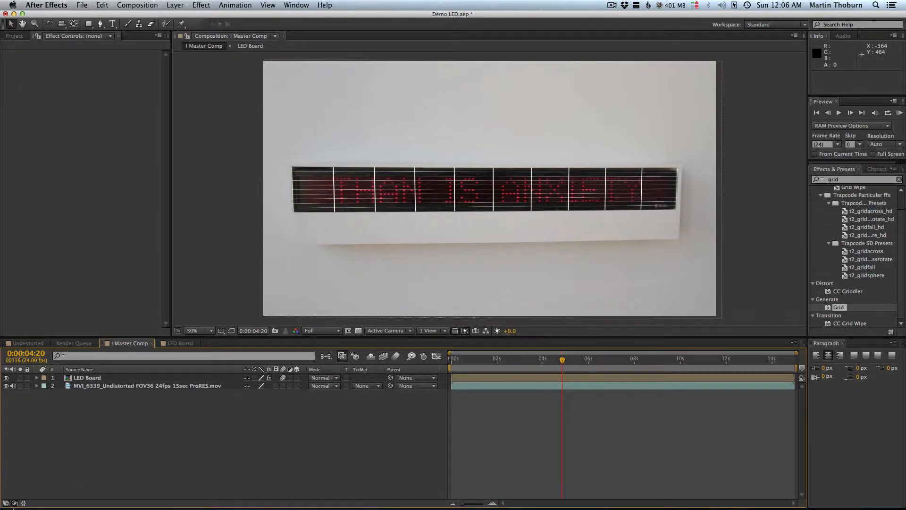
Switch to Finder, open LED Original.jpg from the LED Tutorial footage's Original folder to examine the sign photo, and close it.
{"action": "left_click", "coordinate": [15, 504]}
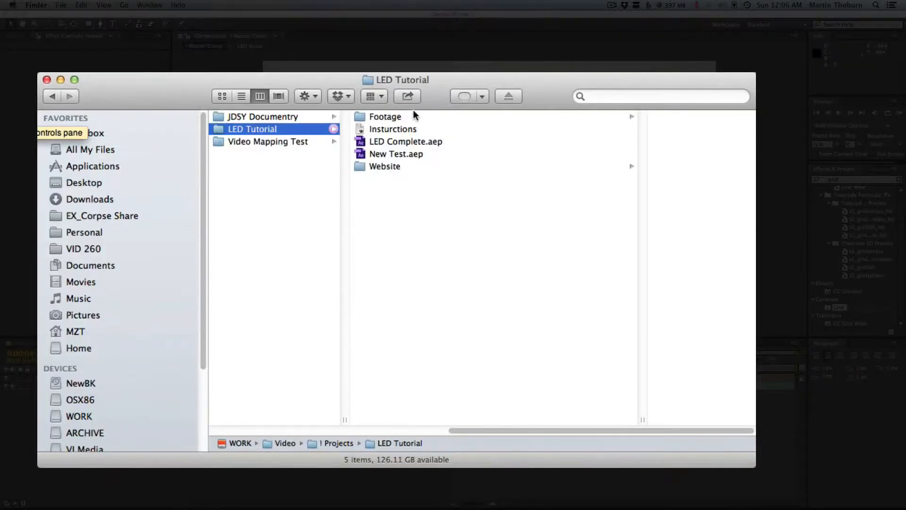
{"action": "left_click", "coordinate": [407, 118]}
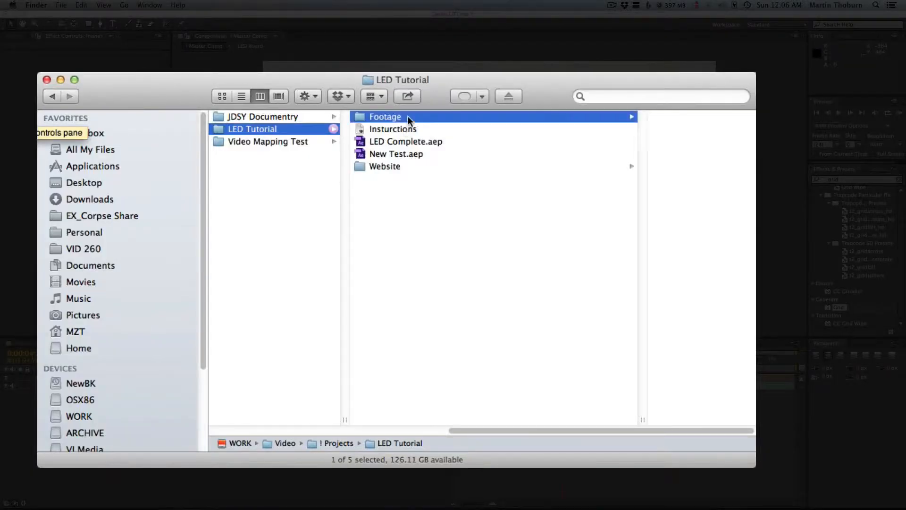
{"action": "left_click", "coordinate": [570, 124]}
{"action": "left_click", "coordinate": [585, 118]}
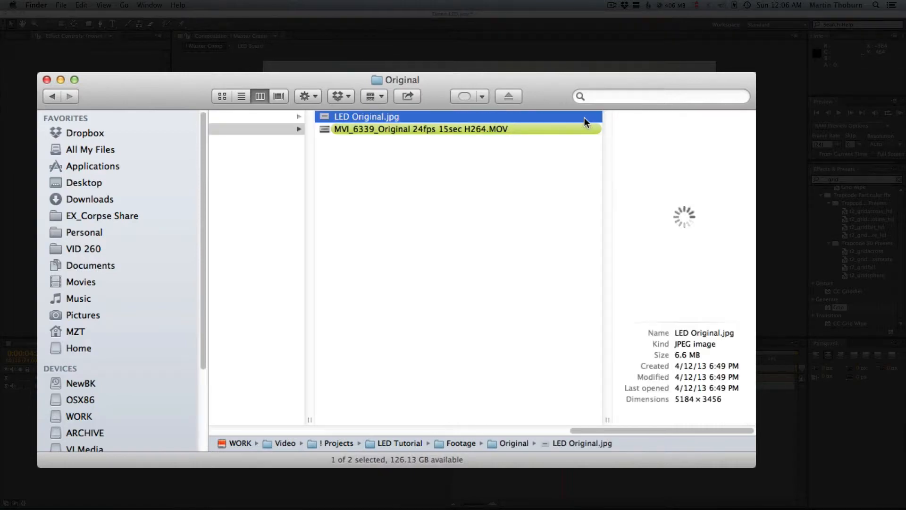
{"action": "double_click", "coordinate": [387, 118]}
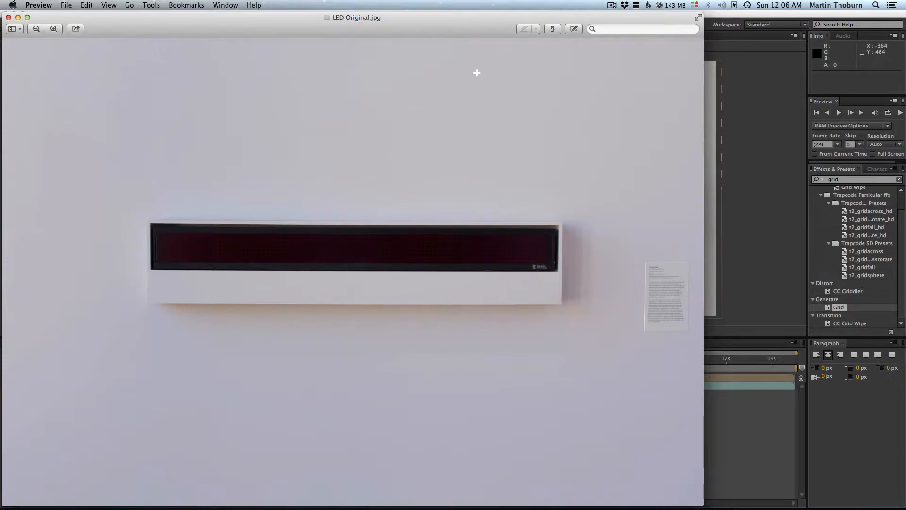
{"action": "key", "text": "super+w"}
Browse to the Adjusted footage folder and preview Sign Still Image.psd to examine the cropped, straightened sign.
{"action": "left_click", "coordinate": [318, 165]}
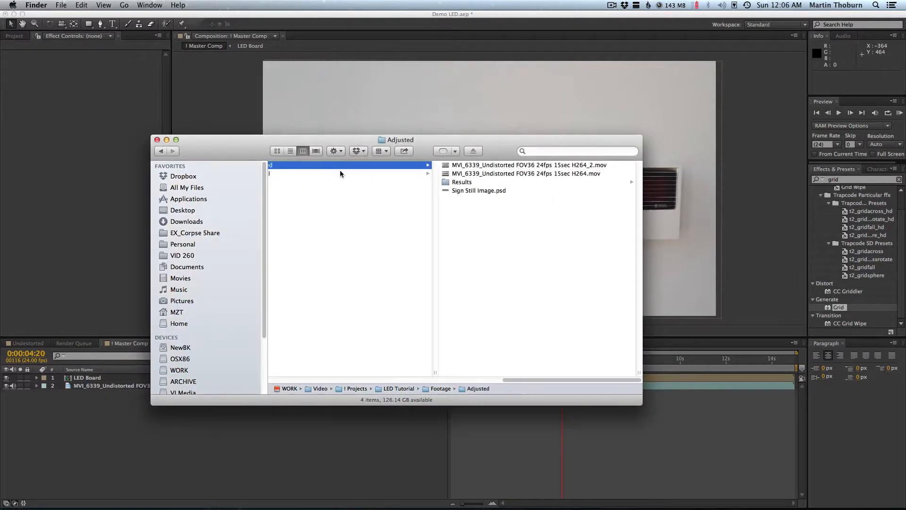
{"action": "left_click_drag", "start_coordinate": [510, 377], "coordinate": [410, 378]}
{"action": "left_click", "coordinate": [531, 165]}
{"action": "left_click", "coordinate": [446, 190]}
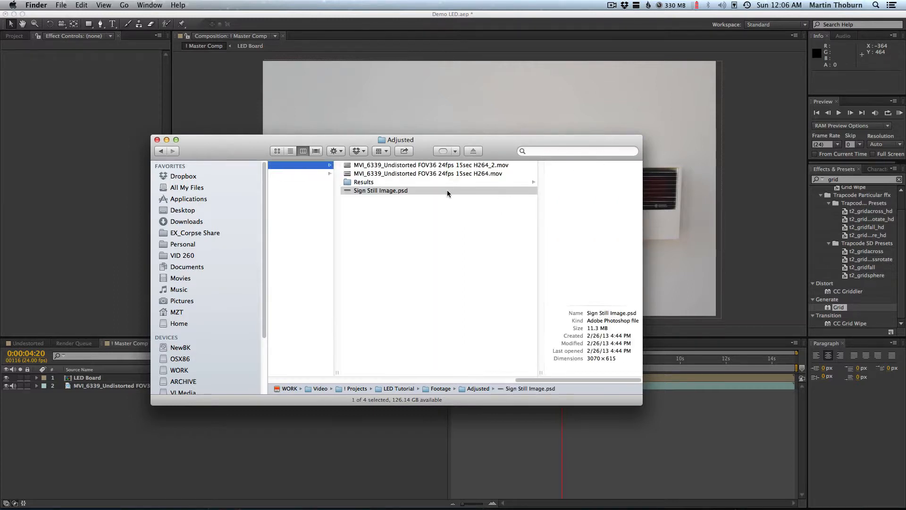
{"action": "left_click", "coordinate": [388, 191]}
{"action": "key", "text": "space"}
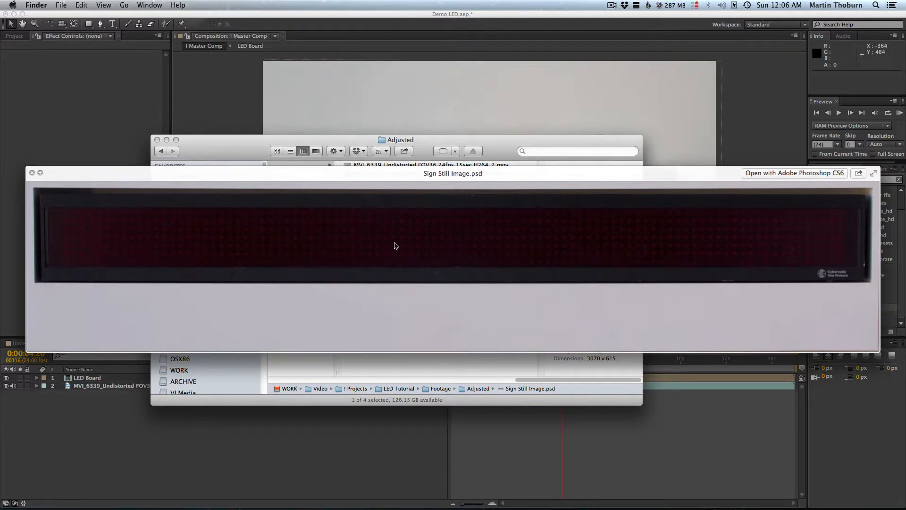
{"action": "key", "text": "space"}
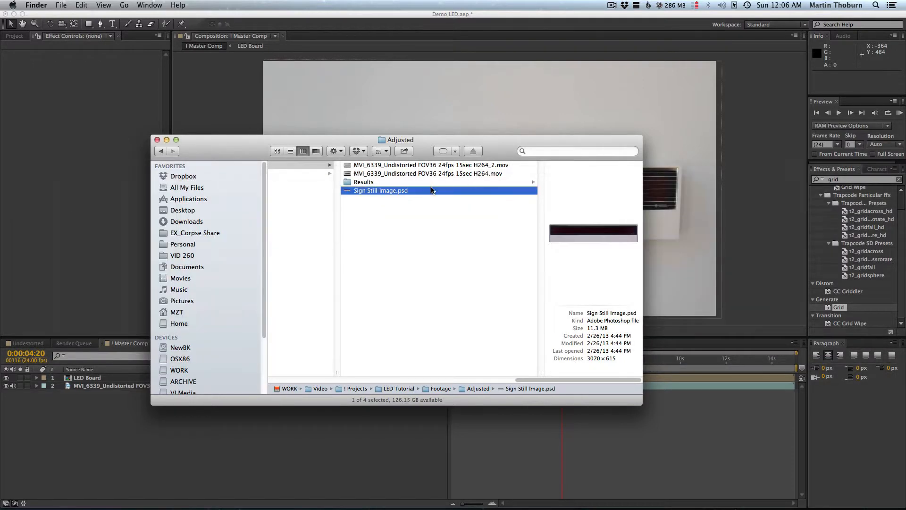
Import Sign Still Image.psd from Finder into the After Effects project as Footage with Merged Layers.
{"action": "left_click_drag", "start_coordinate": [529, 380], "coordinate": [463, 379]}
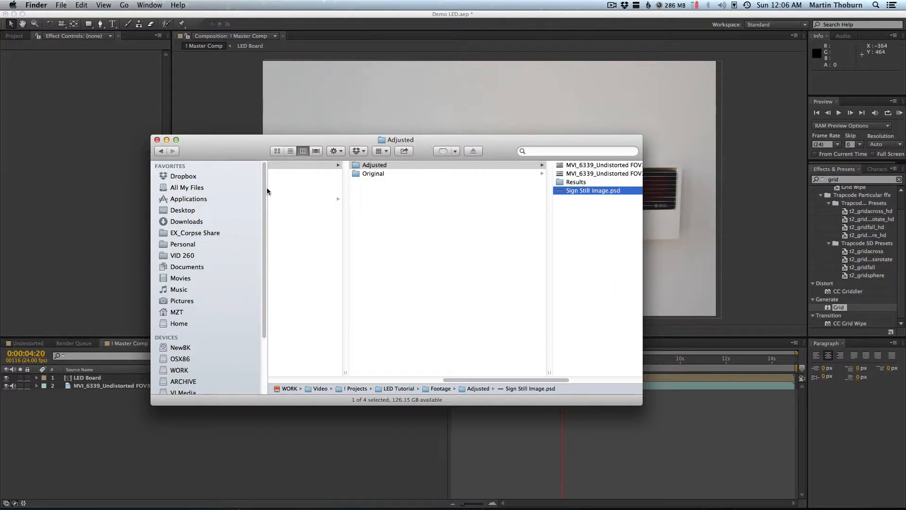
{"action": "left_click_drag", "start_coordinate": [587, 190], "coordinate": [40, 119]}
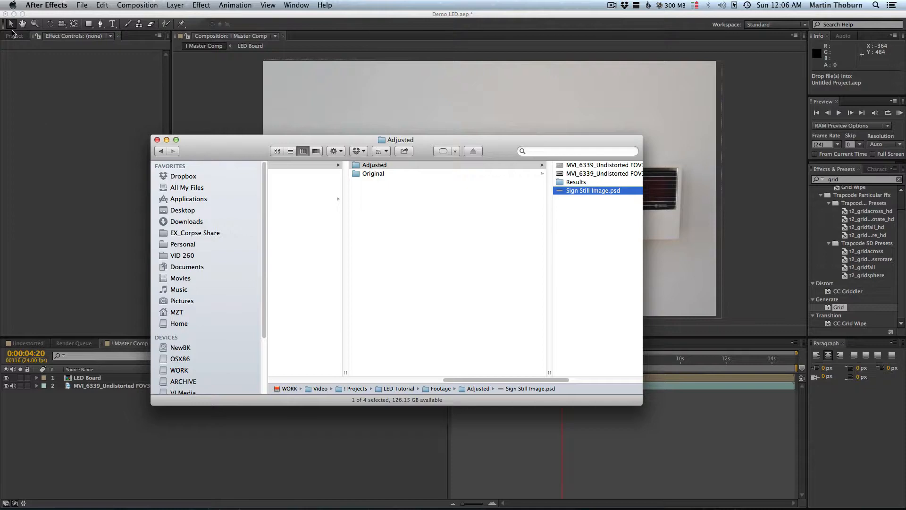
{"action": "left_click_drag", "start_coordinate": [12, 32], "coordinate": [16, 38]}
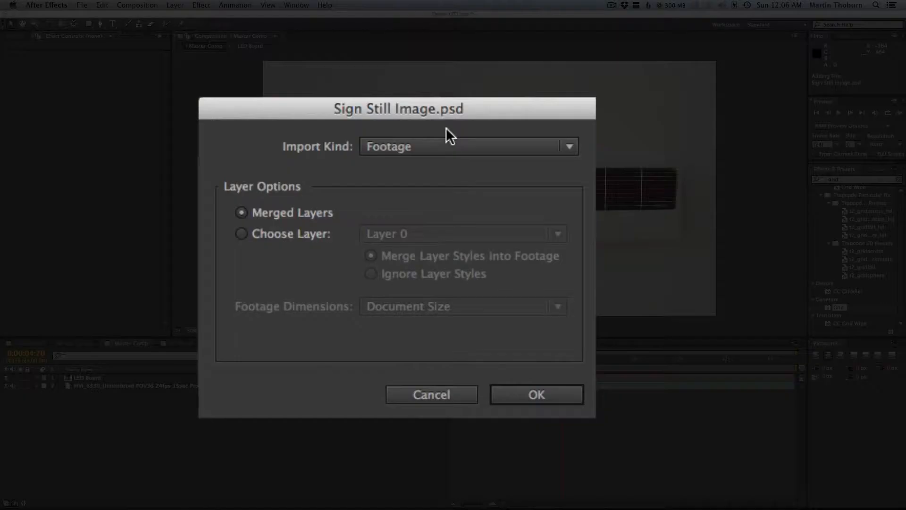
{"action": "left_click", "coordinate": [116, 75]}
{"action": "left_click", "coordinate": [456, 145]}
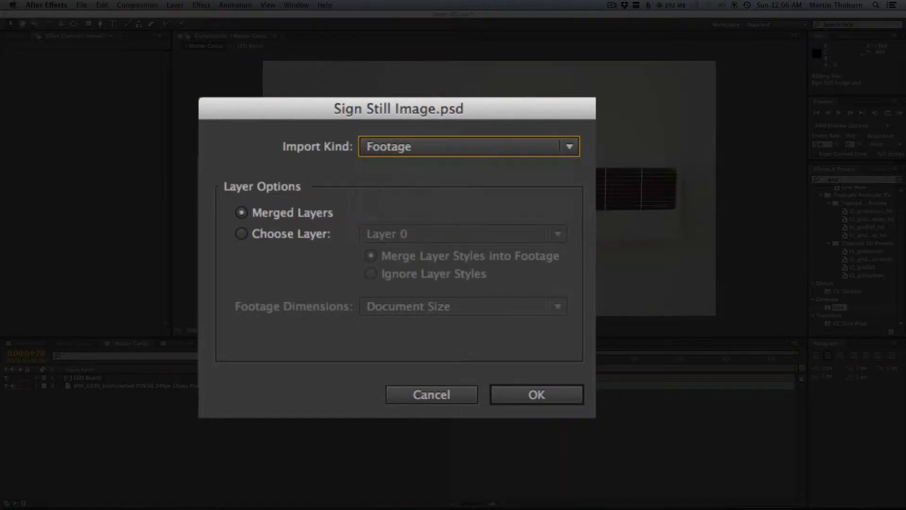
{"action": "left_click", "coordinate": [302, 232]}
{"action": "left_click", "coordinate": [425, 232]}
{"action": "left_click", "coordinate": [298, 258]}
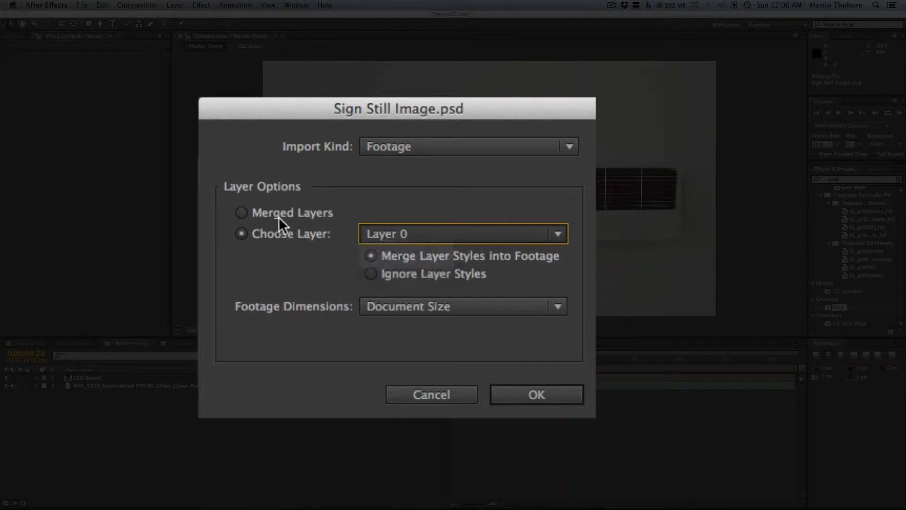
{"action": "left_click", "coordinate": [241, 212]}
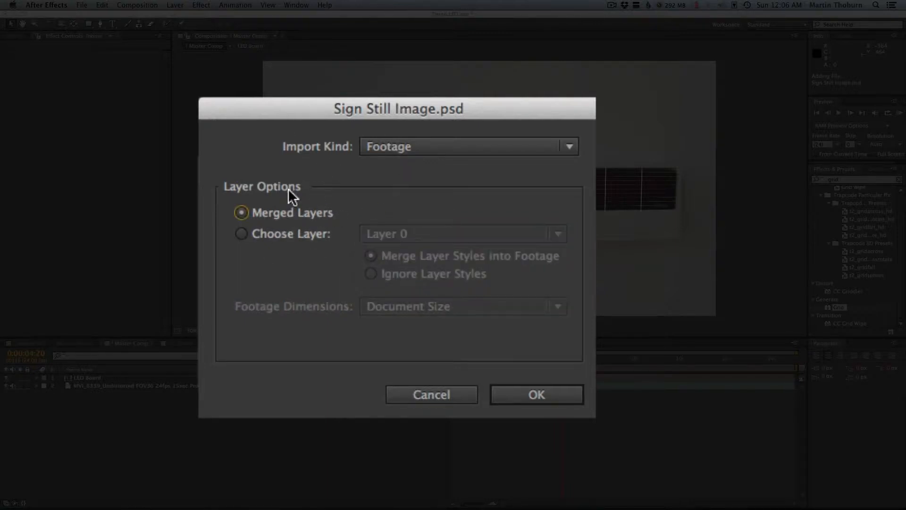
{"action": "left_click", "coordinate": [560, 392]}
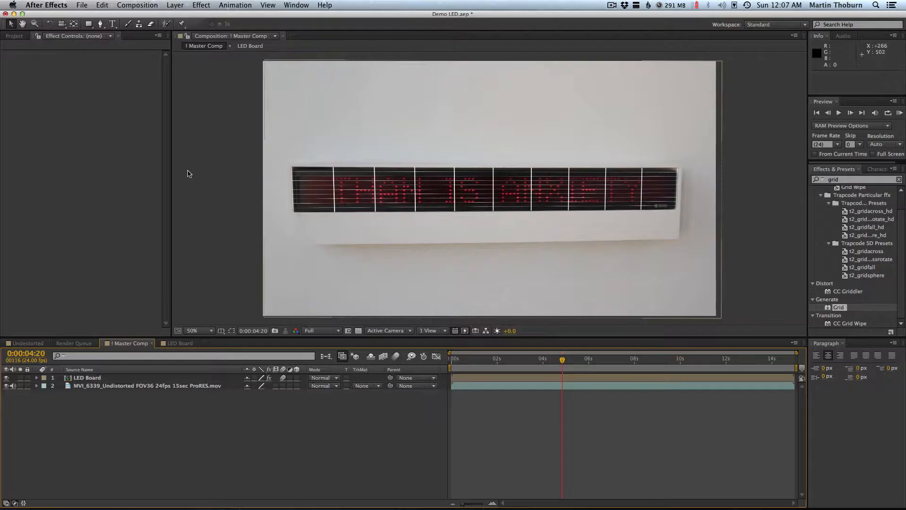
Place Sign Still Image.psd in the LED Board comp above the magenta solid.
{"action": "left_click", "coordinate": [14, 36]}
{"action": "left_click", "coordinate": [52, 149]}
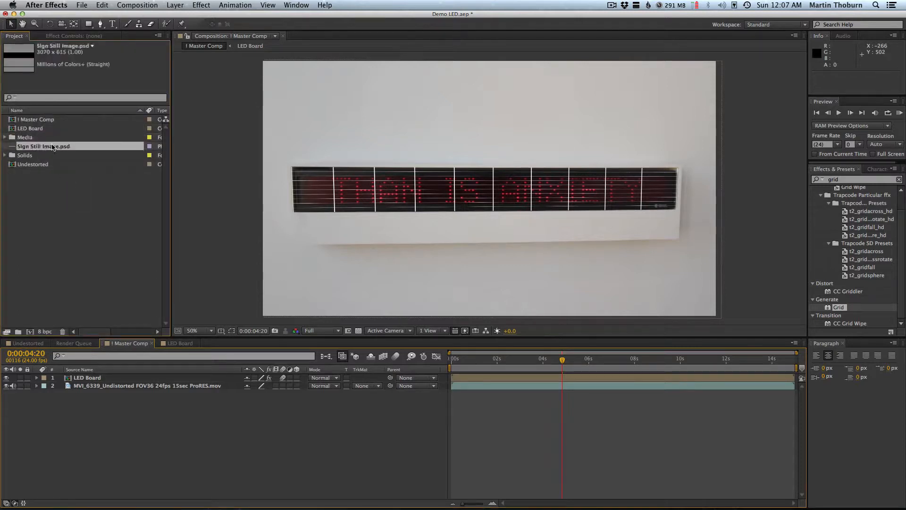
{"action": "left_click", "coordinate": [180, 343]}
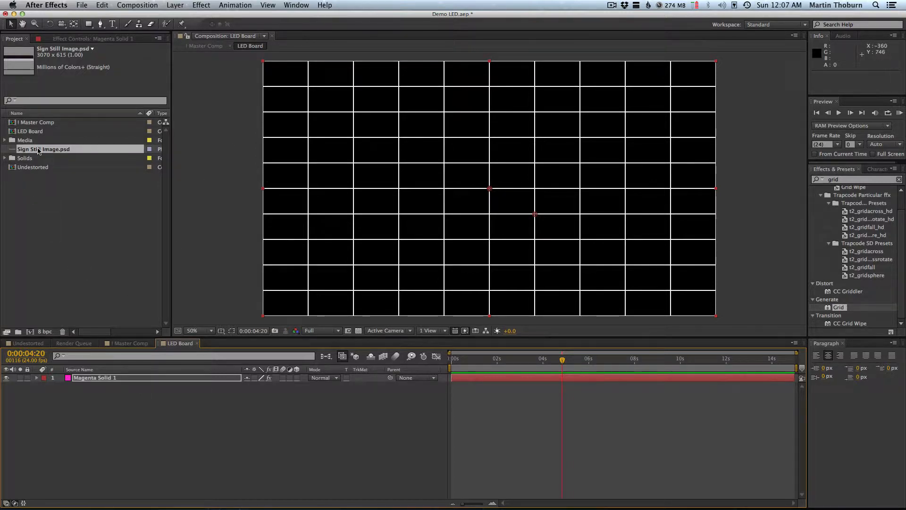
{"action": "left_click_drag", "start_coordinate": [38, 150], "coordinate": [90, 379]}
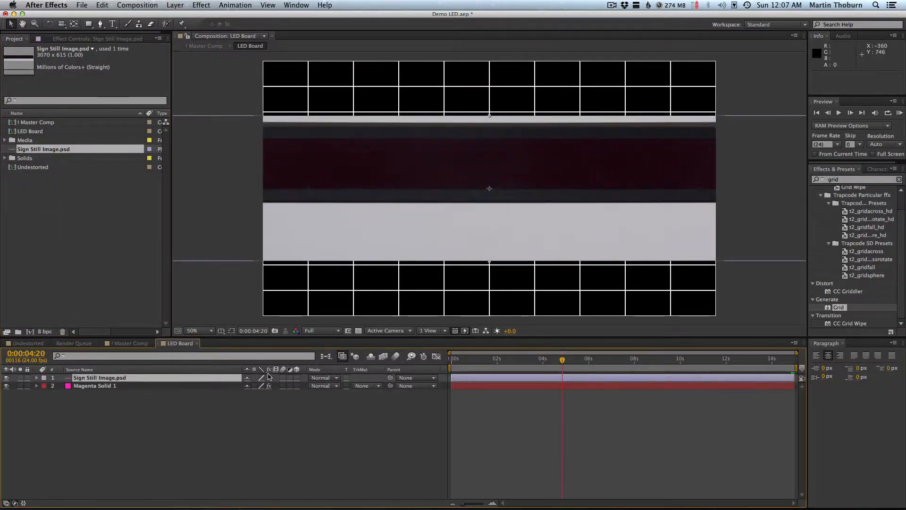
Set the scale of the Sign Still Image.psd layer to 64% in both dimensions.
{"action": "key", "text": "s"}
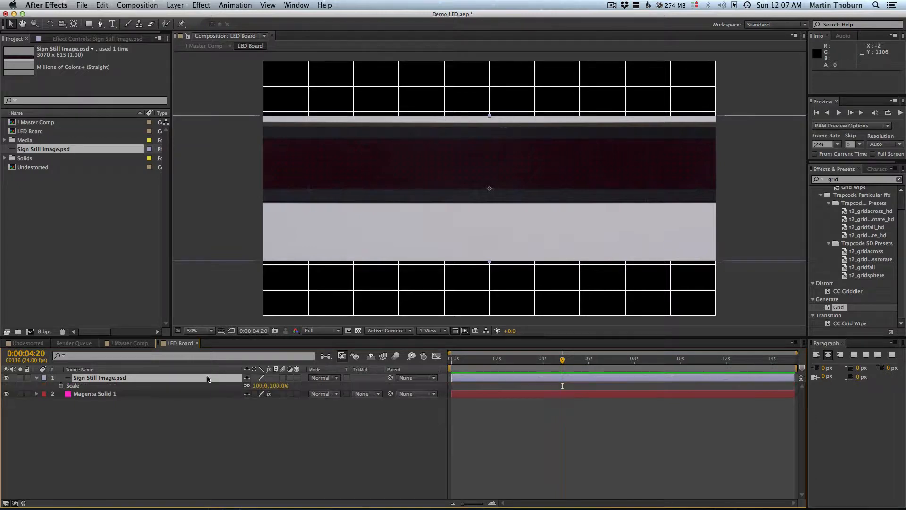
{"action": "left_click_drag", "start_coordinate": [258, 386], "coordinate": [243, 384]}
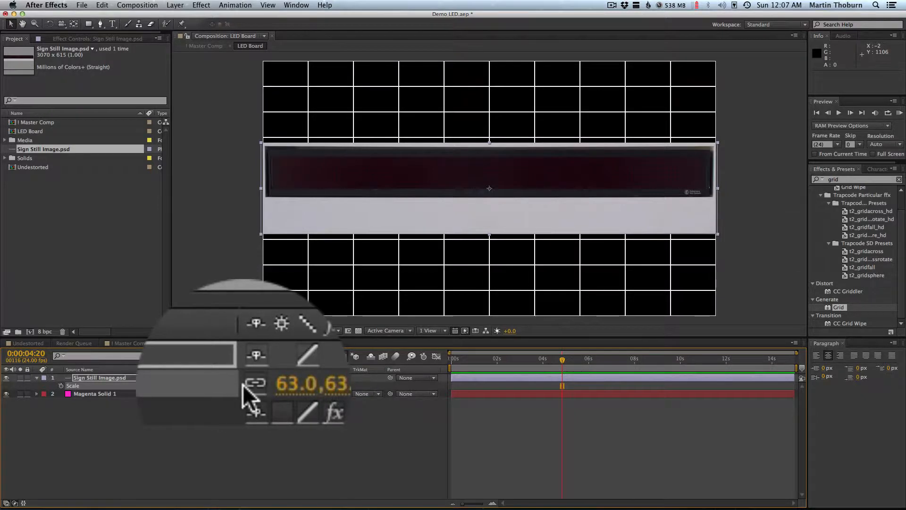
{"action": "left_click", "coordinate": [254, 383]}
{"action": "type", "text": "64"}
{"action": "key", "text": "Return"}
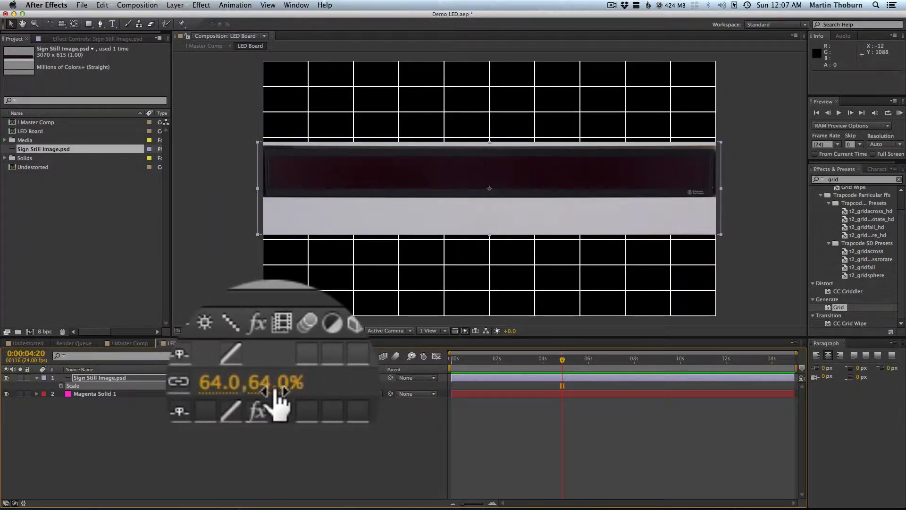
{"action": "left_click_drag", "start_coordinate": [274, 388], "coordinate": [286, 386]}
{"action": "key", "text": "super+z"}
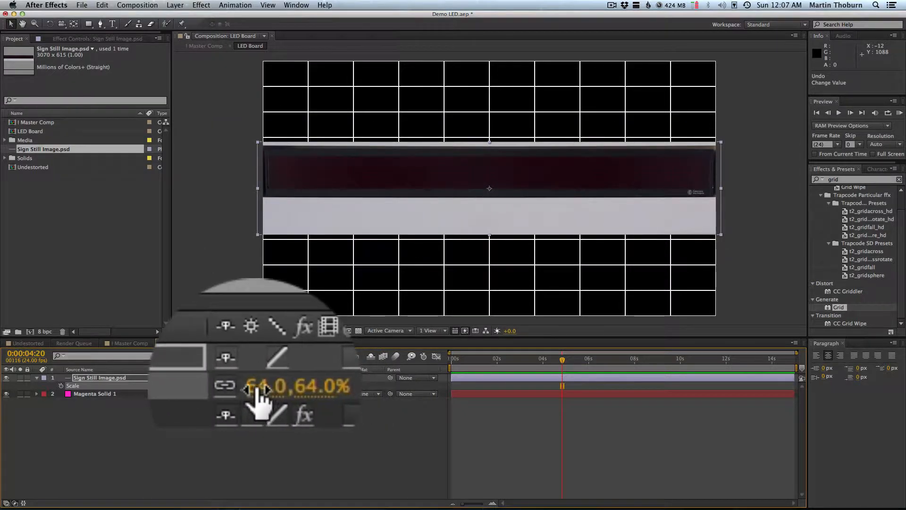
Stretch the Sign Still Image.psd layer to 336% vertical scale, keeping 64% horizontal, and move it to position 960, 906 so the dark display fills the comp.
{"action": "left_click_drag", "start_coordinate": [276, 386], "coordinate": [462, 289]}
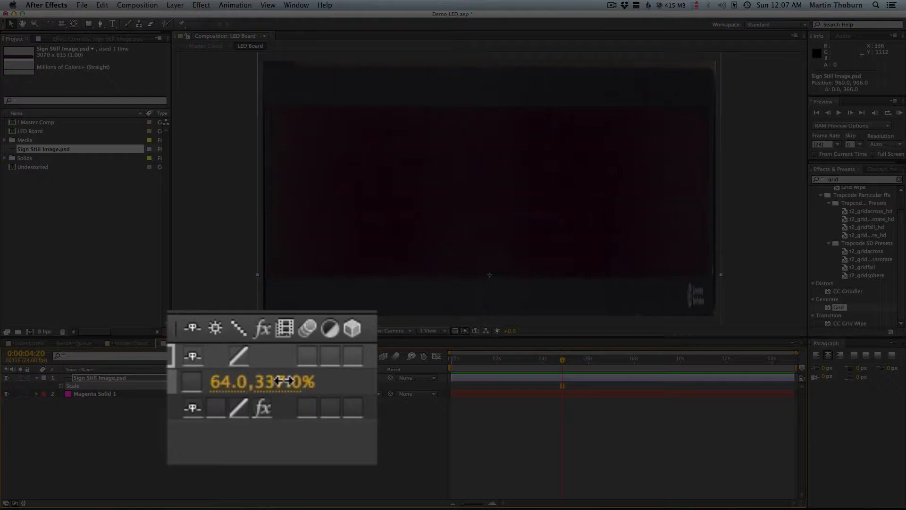
{"action": "left_click_drag", "start_coordinate": [272, 387], "coordinate": [410, 338]}
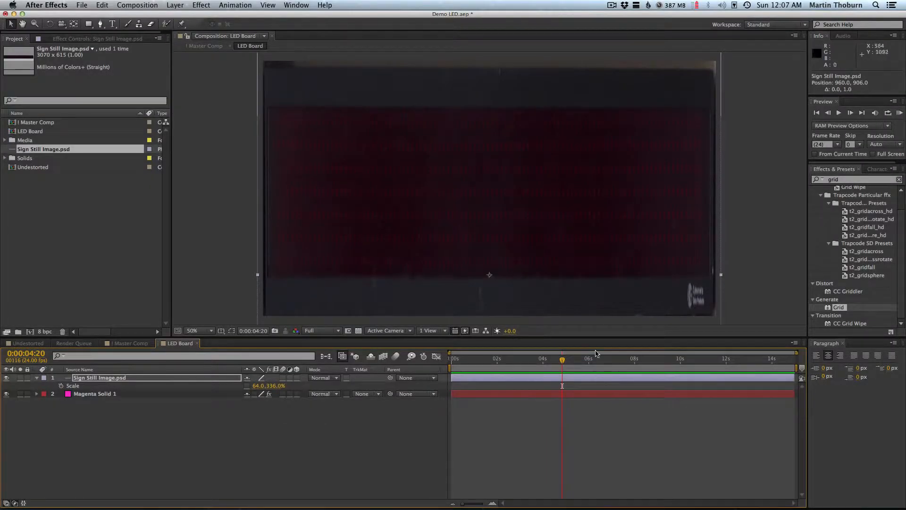
Open ! Master Comp and scrub to 0:00:03:17 to check how the still sign sits on the footage.
{"action": "left_click_drag", "start_coordinate": [546, 360], "coordinate": [657, 361]}
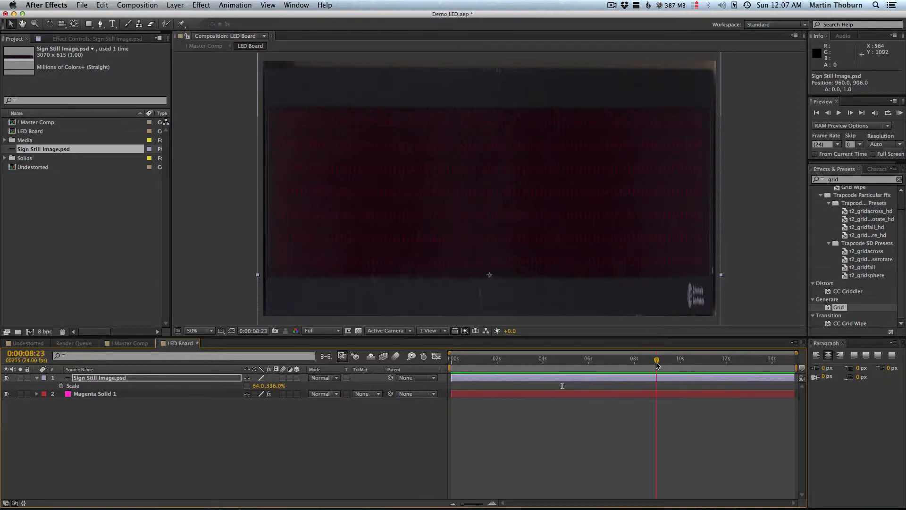
{"action": "left_click", "coordinate": [131, 345]}
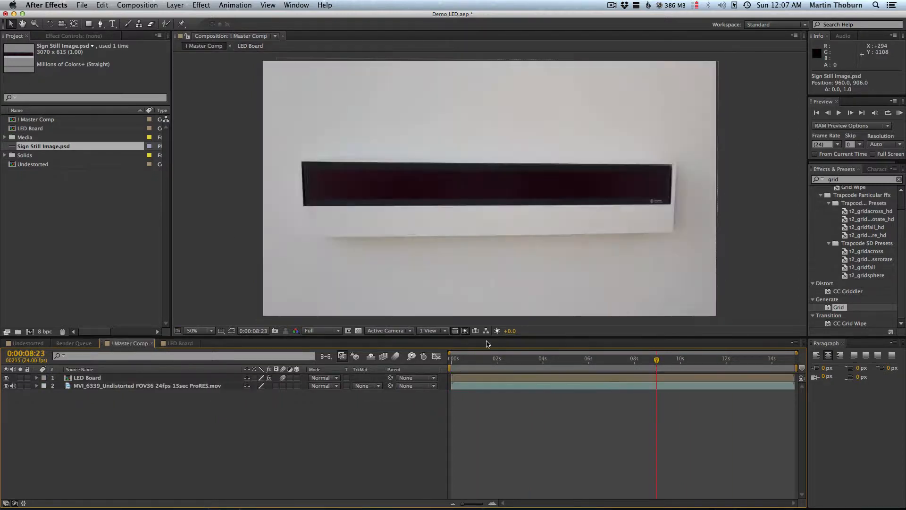
{"action": "left_click", "coordinate": [531, 363]}
{"action": "left_click_drag", "start_coordinate": [535, 365], "coordinate": [536, 363]}
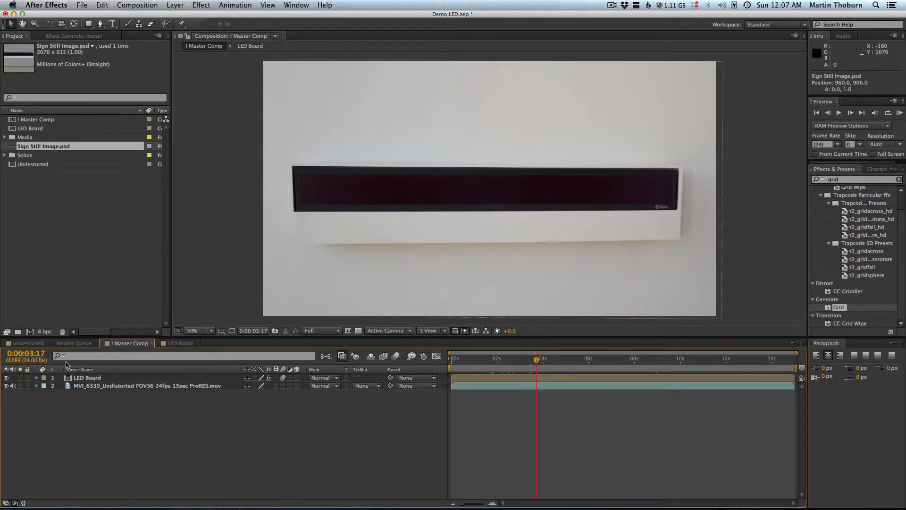
Toggle the LED Board layer's visibility repeatedly to compare the still sign's alignment with the original lit sign.
{"action": "left_click", "coordinate": [5, 378]}
{"action": "left_click", "coordinate": [6, 378]}
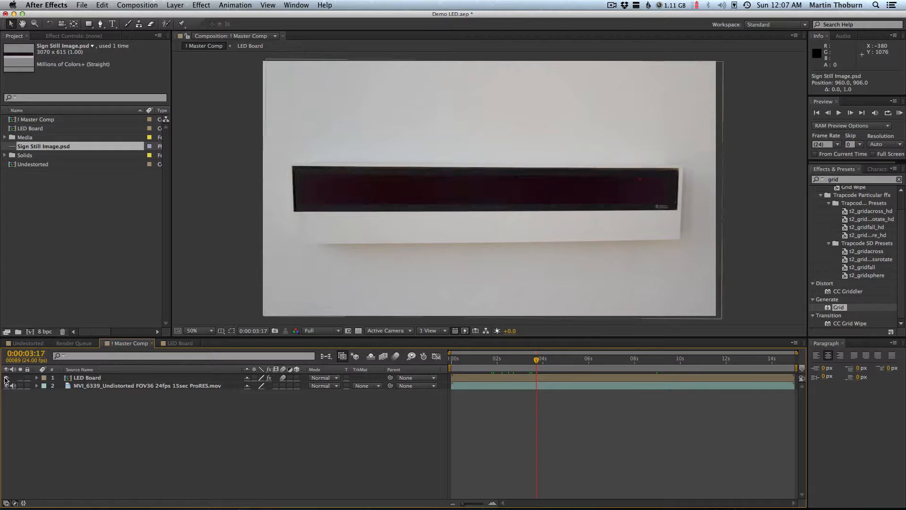
{"action": "left_click", "coordinate": [6, 378]}
{"action": "left_click", "coordinate": [6, 378]}
{"action": "left_click", "coordinate": [6, 378]}
{"action": "left_click", "coordinate": [6, 378]}
{"action": "left_click", "coordinate": [5, 378]}
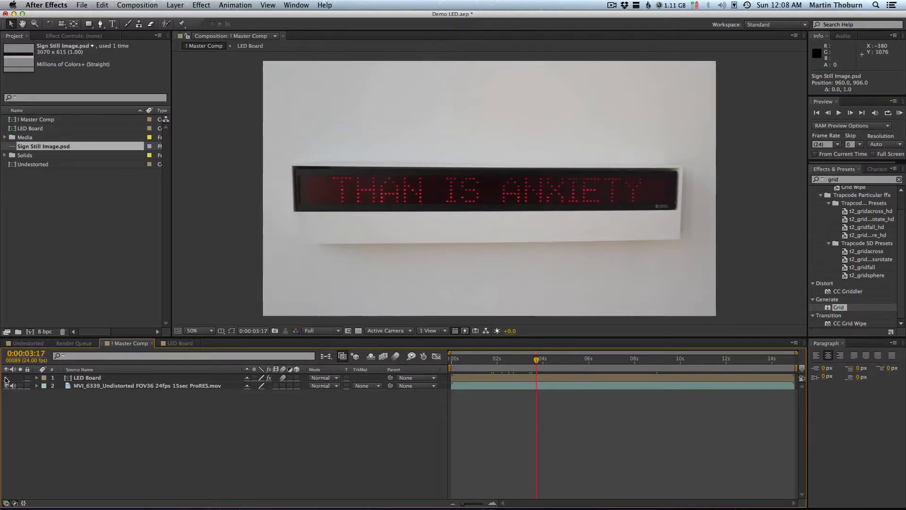
{"action": "left_click", "coordinate": [6, 378]}
{"action": "left_click", "coordinate": [6, 378]}
{"action": "left_click", "coordinate": [5, 378]}
{"action": "left_click", "coordinate": [5, 378]}
{"action": "left_click", "coordinate": [5, 378]}
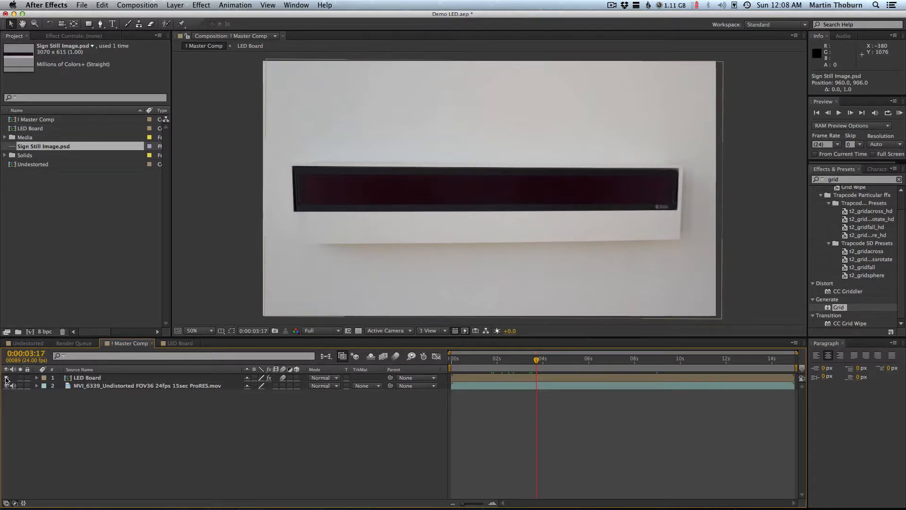
{"action": "left_click", "coordinate": [6, 378]}
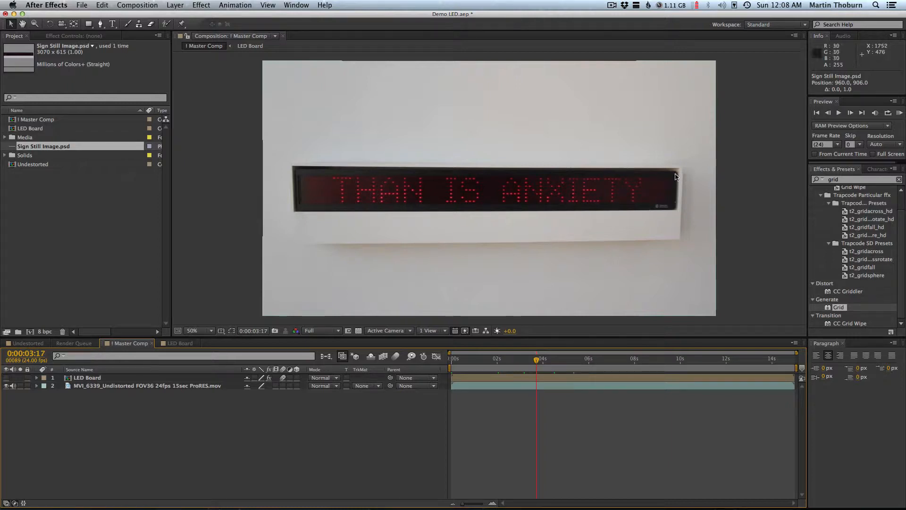
{"action": "left_click", "coordinate": [6, 378]}
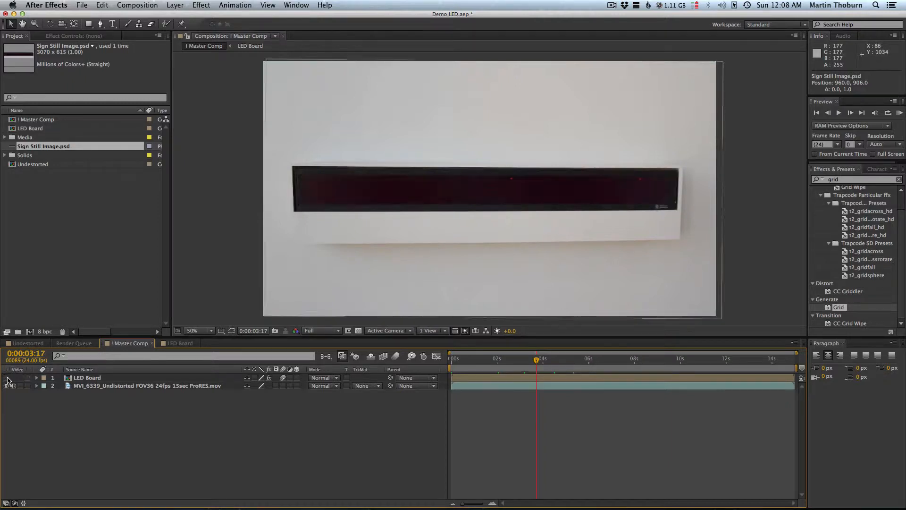
{"action": "left_click", "coordinate": [5, 378]}
{"action": "left_click", "coordinate": [5, 377]}
{"action": "left_click", "coordinate": [6, 377]}
{"action": "left_click", "coordinate": [6, 378]}
{"action": "left_click", "coordinate": [7, 379]}
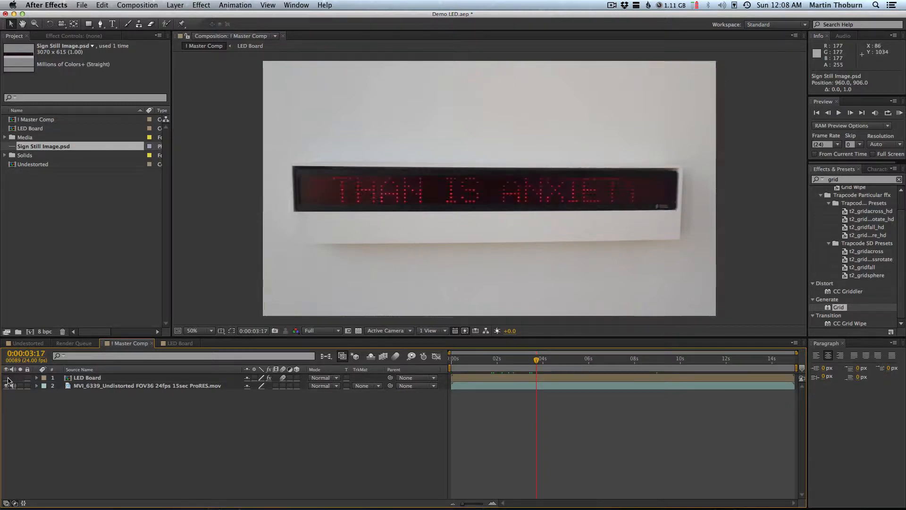
In the LED Board comp, set the still image's vertical scale to 330% and nudge the layer to position 964, 912.
{"action": "double_click", "coordinate": [76, 377]}
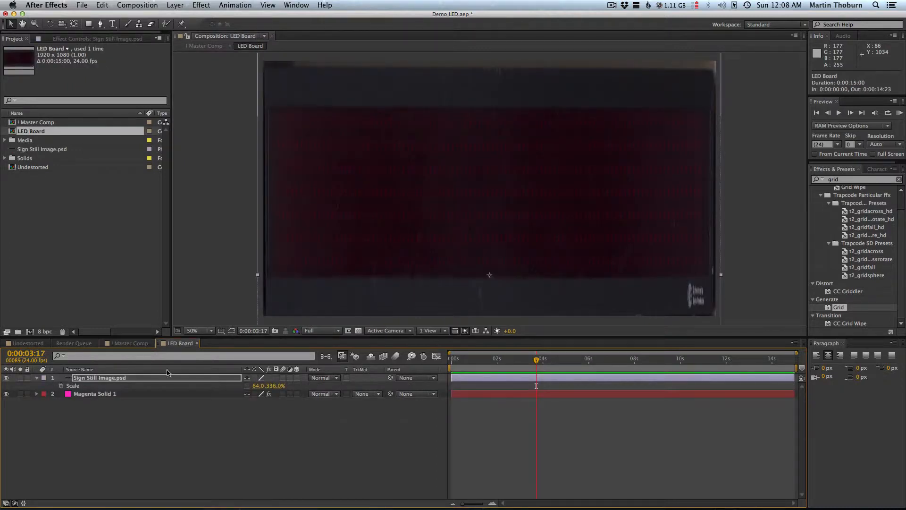
{"action": "left_click_drag", "start_coordinate": [272, 386], "coordinate": [270, 386]}
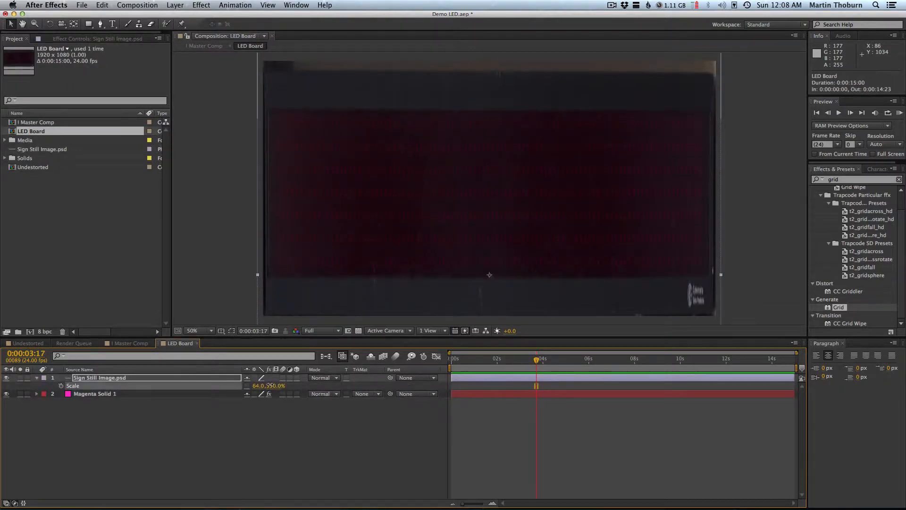
{"action": "left_click_drag", "start_coordinate": [505, 264], "coordinate": [507, 267]}
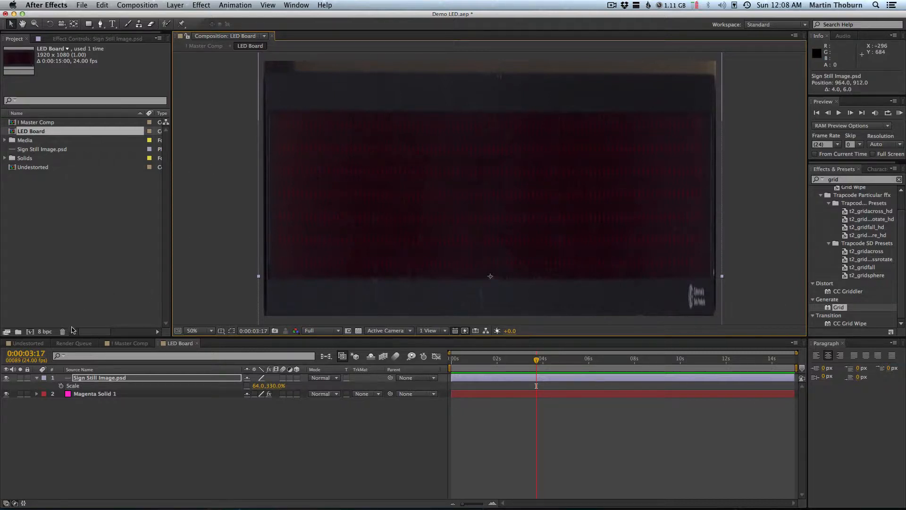
Return to ! Master Comp and toggle the LED Board layer on and off to examine the adjusted fit against the footage.
{"action": "left_click", "coordinate": [131, 344]}
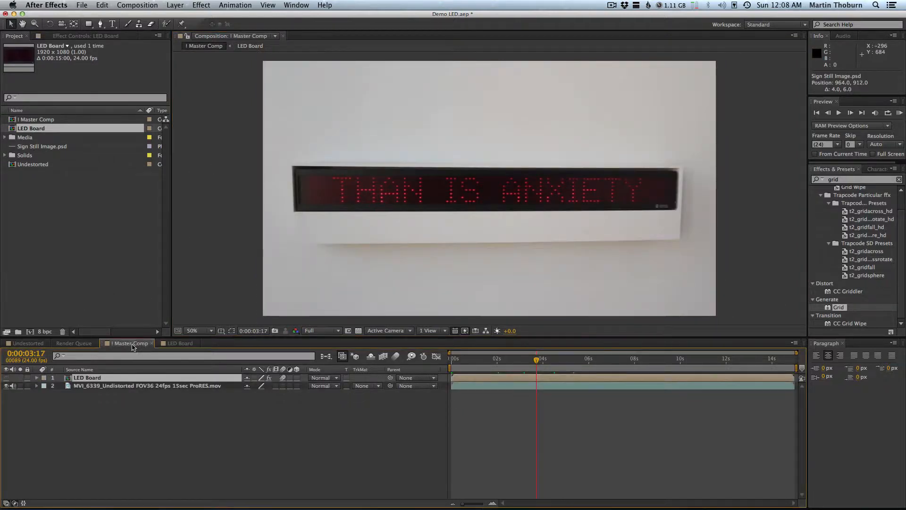
{"action": "left_click", "coordinate": [7, 377]}
{"action": "left_click", "coordinate": [7, 378]}
{"action": "left_click", "coordinate": [7, 377]}
{"action": "left_click", "coordinate": [7, 377]}
{"action": "left_click", "coordinate": [6, 377]}
{"action": "left_click", "coordinate": [7, 377]}
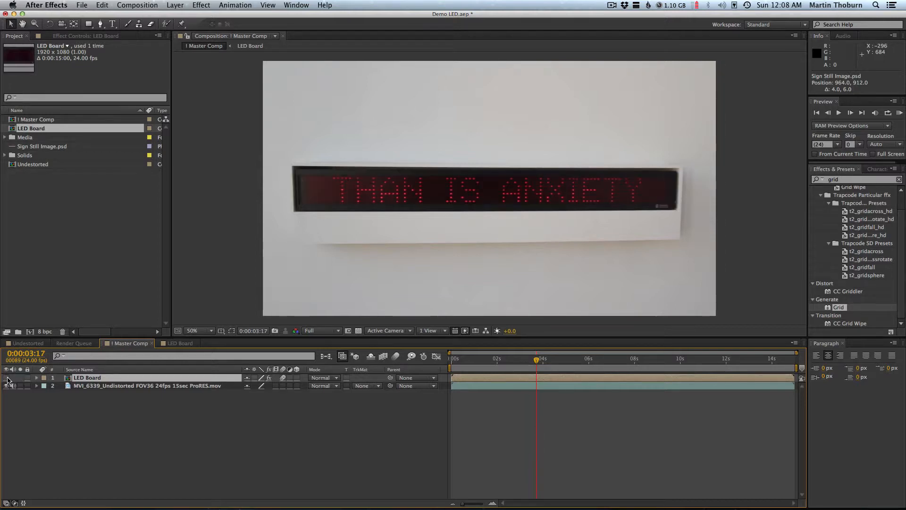
{"action": "left_click", "coordinate": [7, 378]}
{"action": "left_click", "coordinate": [7, 377]}
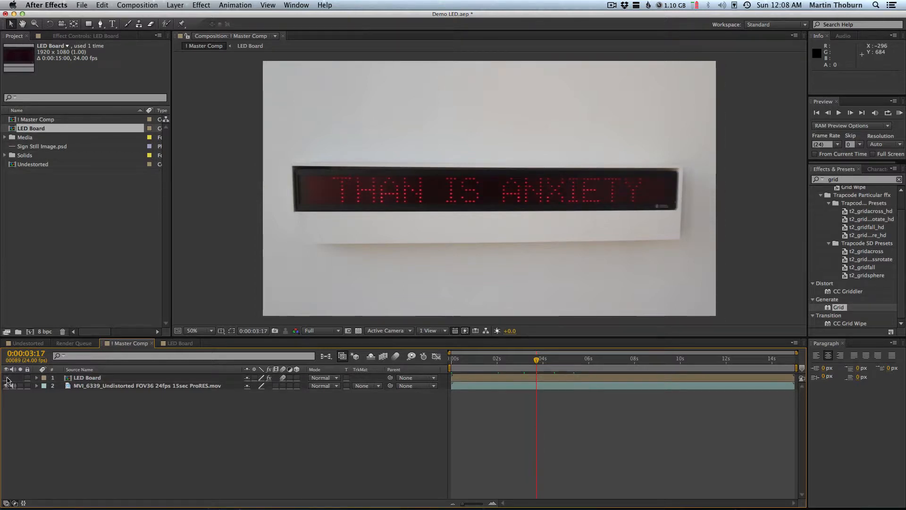
{"action": "left_click", "coordinate": [6, 378]}
{"action": "left_click", "coordinate": [7, 378]}
{"action": "left_click", "coordinate": [6, 377]}
{"action": "left_click", "coordinate": [6, 378]}
{"action": "left_click", "coordinate": [5, 377]}
{"action": "left_click", "coordinate": [5, 378]}
{"action": "left_click", "coordinate": [7, 378]}
{"action": "left_click", "coordinate": [178, 343]}
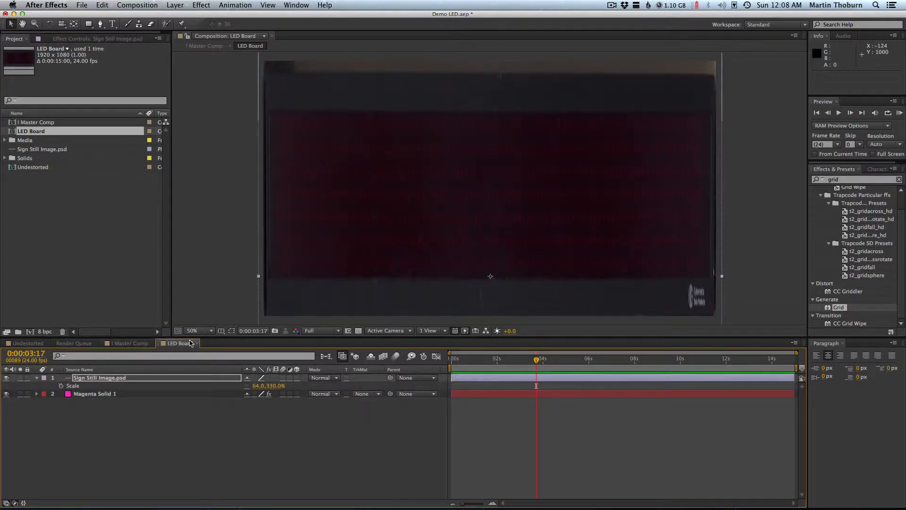
{"action": "left_click", "coordinate": [130, 344]}
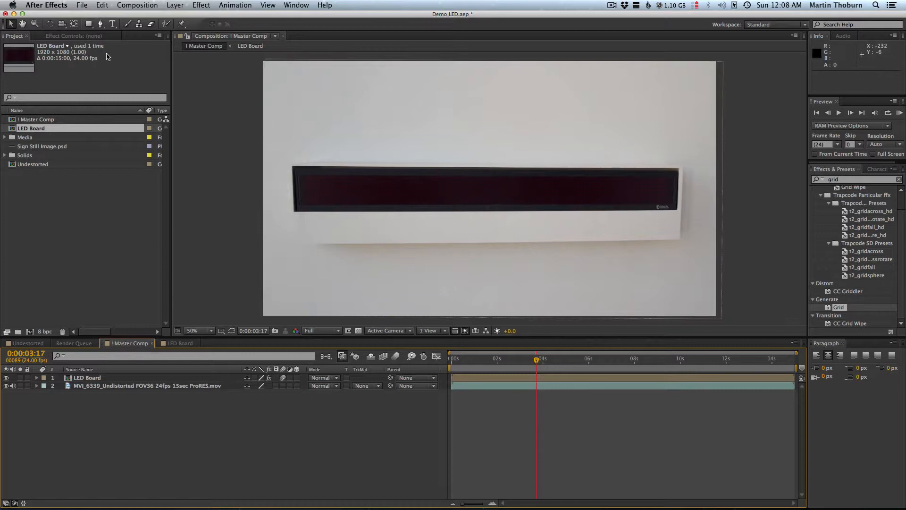
{"action": "left_click", "coordinate": [34, 23]}
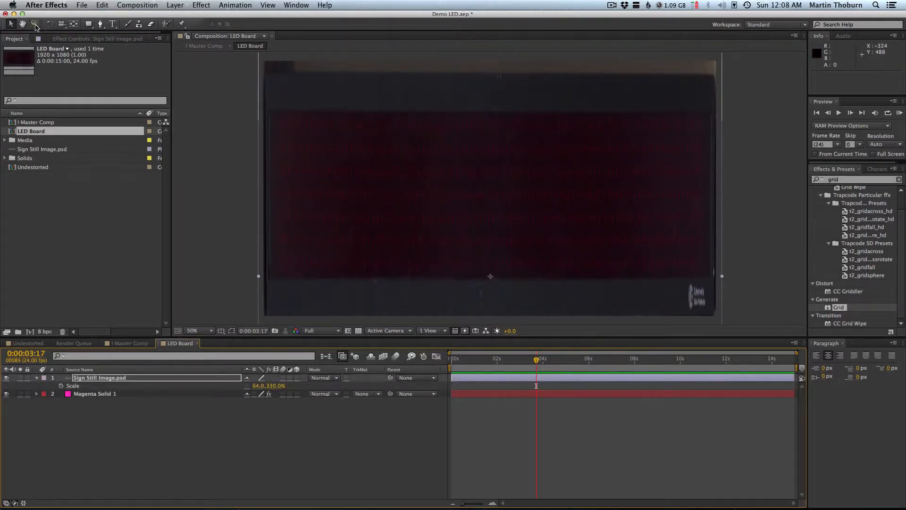
Draw a closed four-point Pen mask around the dark red LED area of the Sign Still Image.psd layer in the LED Board comp.
{"action": "left_click", "coordinate": [35, 24]}
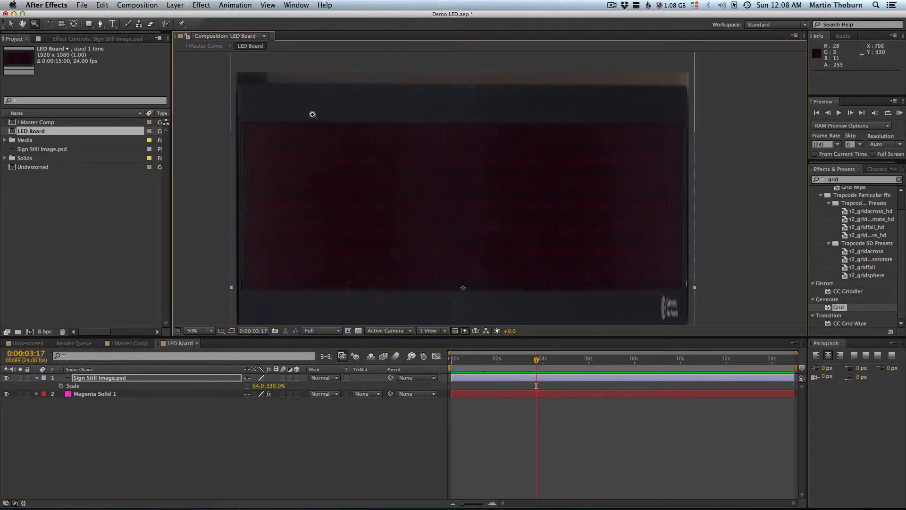
{"action": "left_click", "coordinate": [100, 24]}
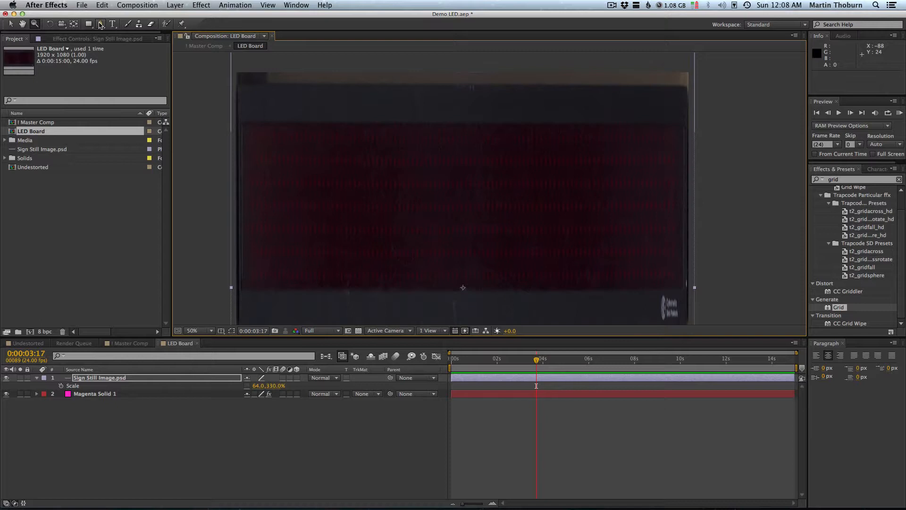
{"action": "left_click", "coordinate": [242, 123]}
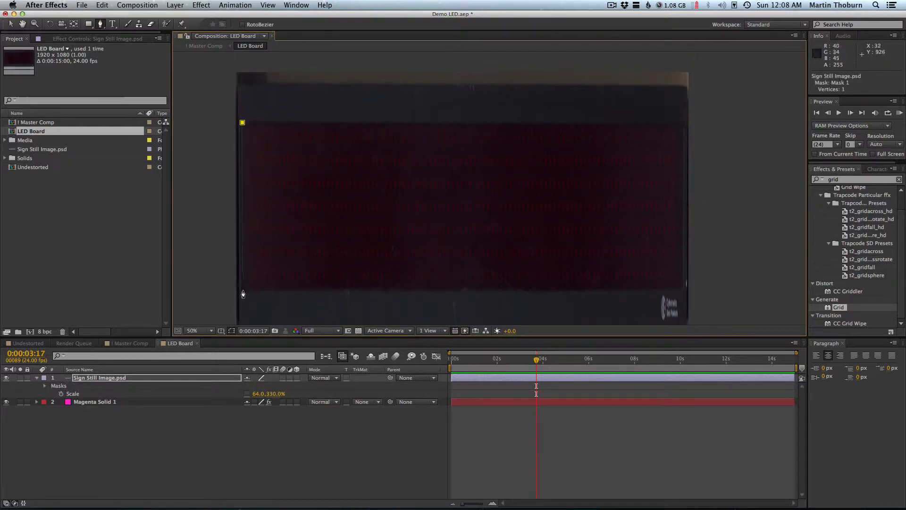
{"action": "left_click", "coordinate": [242, 290]}
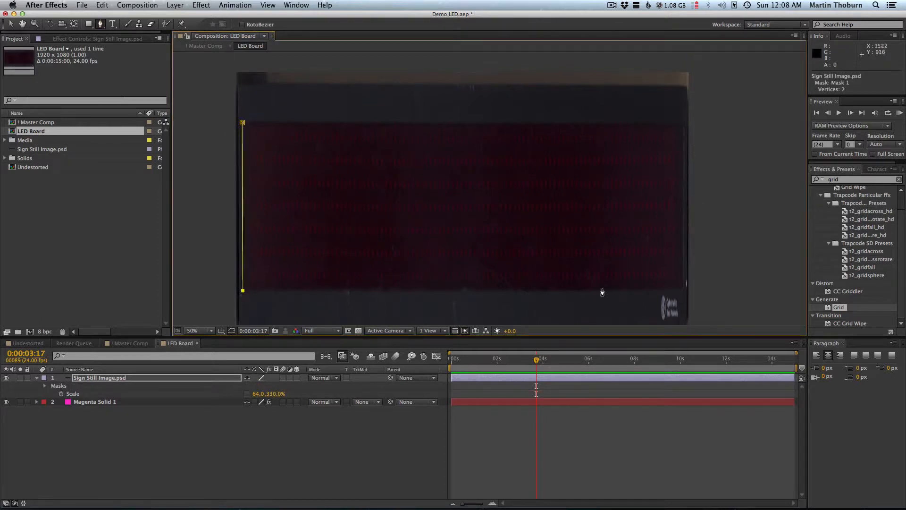
{"action": "left_click", "coordinate": [681, 289]}
{"action": "left_click", "coordinate": [683, 125]}
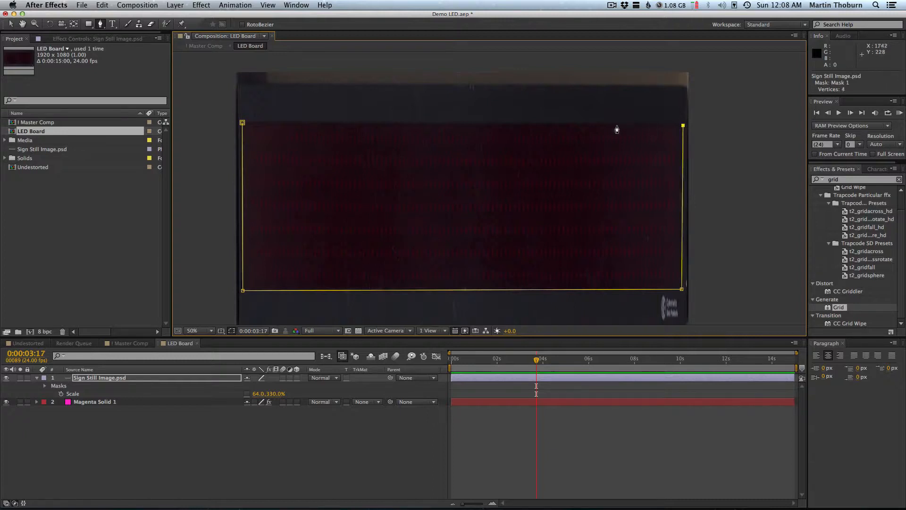
{"action": "left_click", "coordinate": [242, 123]}
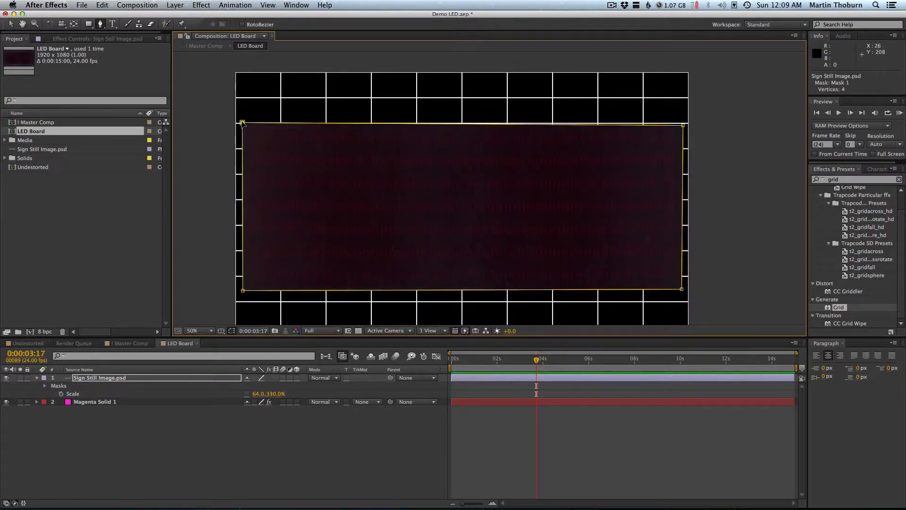
Delete the Magenta Solid 1 grid layer from the LED Board comp.
{"action": "left_click", "coordinate": [88, 401]}
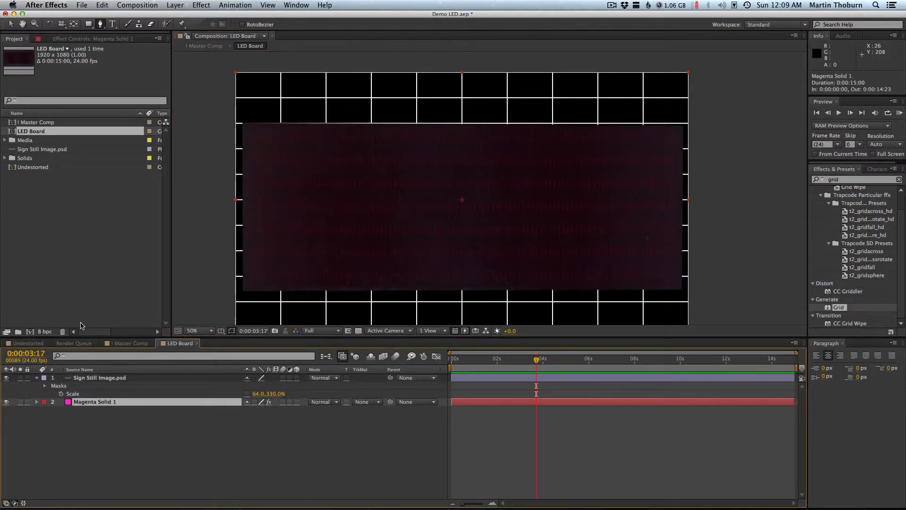
{"action": "key", "text": "Delete"}
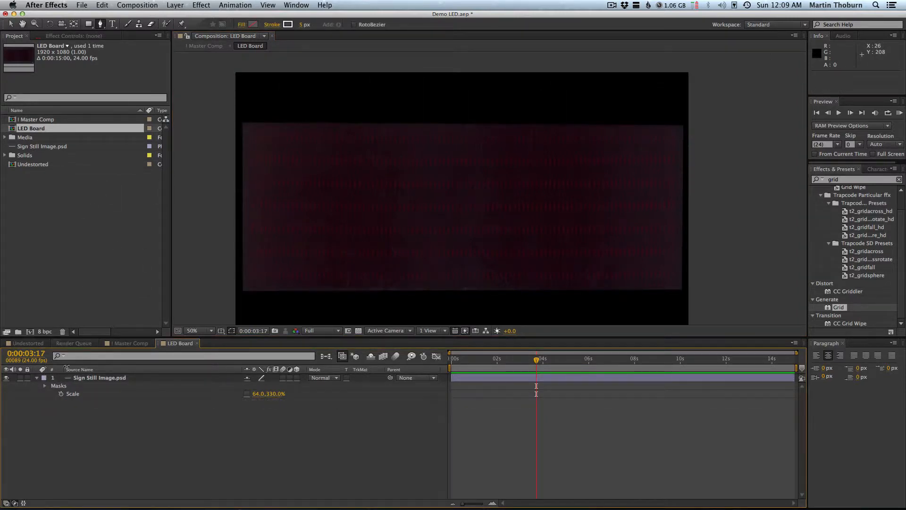
Set the mask feather of Mask 1 on the Sign Still Image.psd layer to 5 pixels.
{"action": "left_click", "coordinate": [118, 376]}
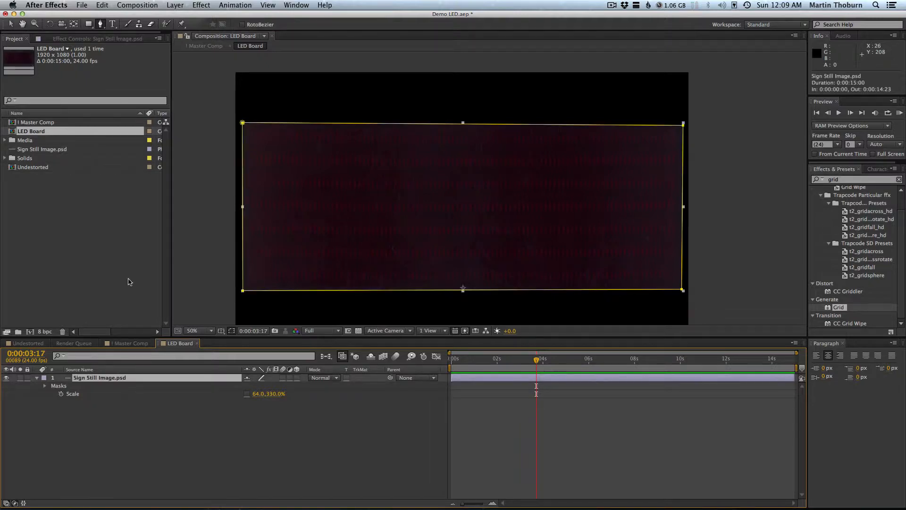
{"action": "key", "text": "m"}
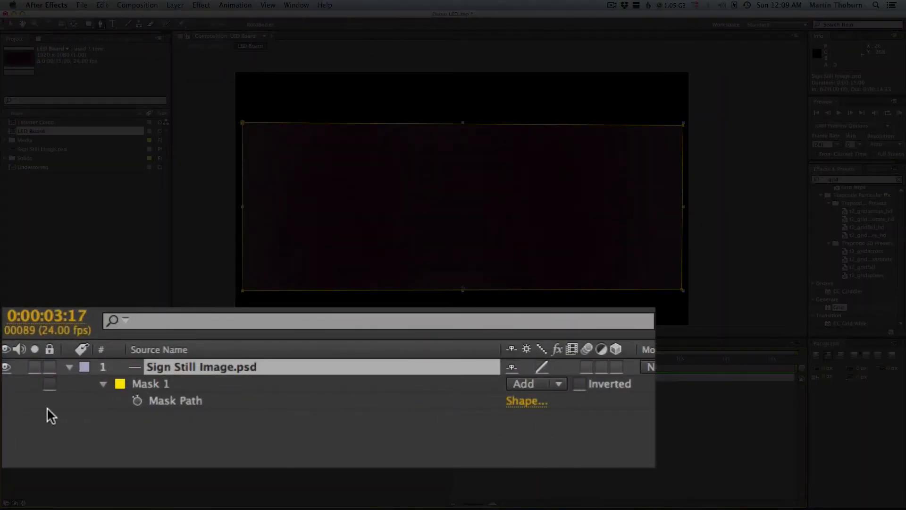
{"action": "key", "text": "f"}
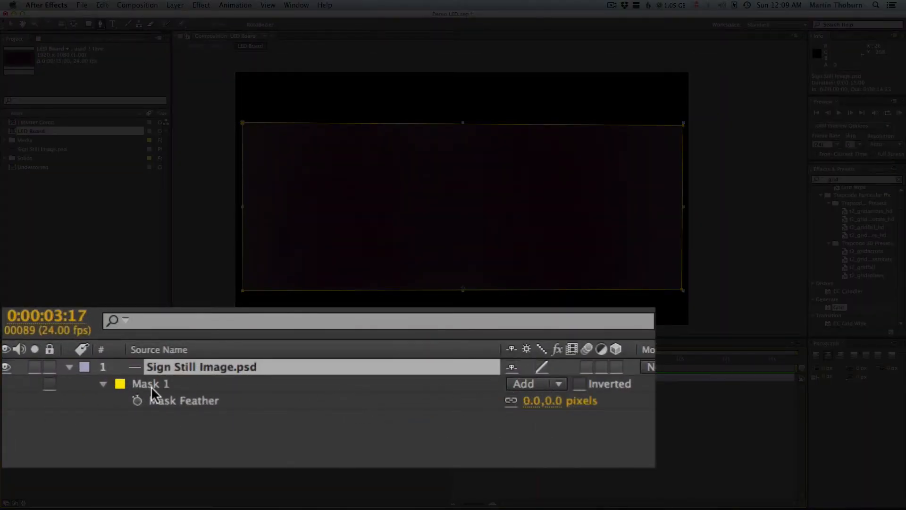
{"action": "left_click", "coordinate": [553, 401]}
{"action": "type", "text": "5"}
{"action": "key", "text": "Return"}
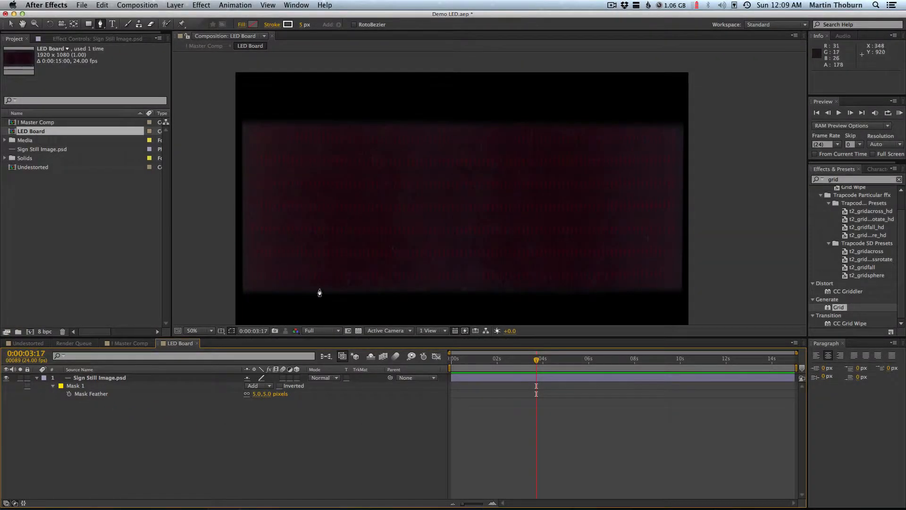
Inspect the sign's corner in ! Master Comp, toggling the LED Board layer to check how the feathered patch blends with the footage.
{"action": "left_click", "coordinate": [131, 344]}
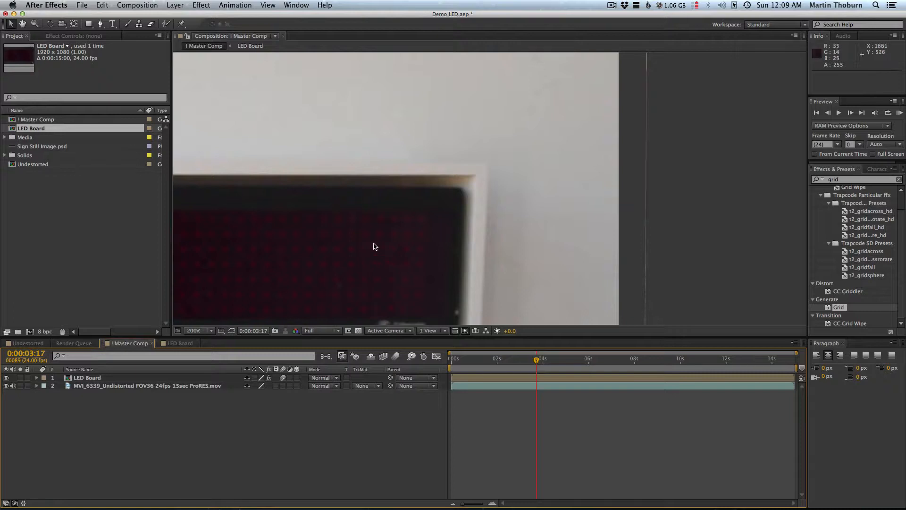
{"action": "left_click_drag", "start_coordinate": [374, 247], "coordinate": [480, 165]}
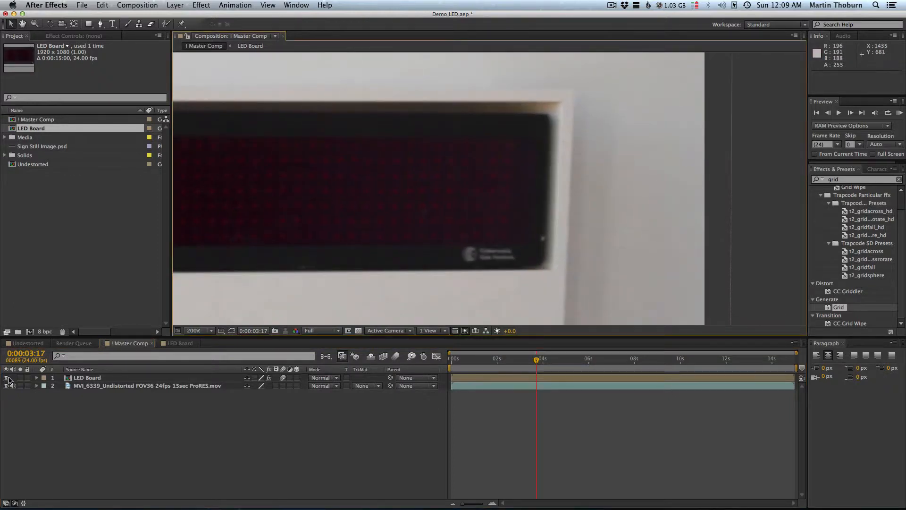
{"action": "left_click", "coordinate": [6, 377]}
{"action": "left_click", "coordinate": [6, 379]}
{"action": "key", "text": "super+a"}
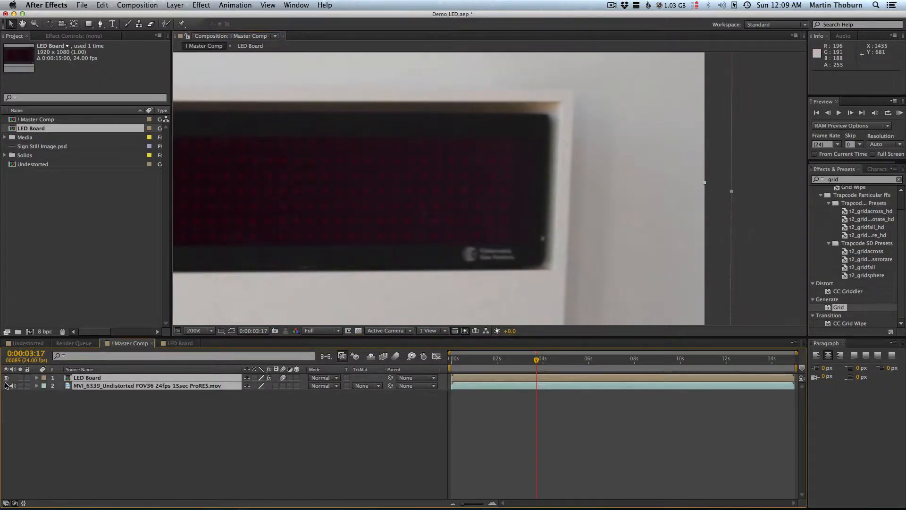
Compare the whole sign in ! Master Comp with the LED Board layer hidden and shown to judge how well it covers the lettering.
{"action": "left_click", "coordinate": [7, 384]}
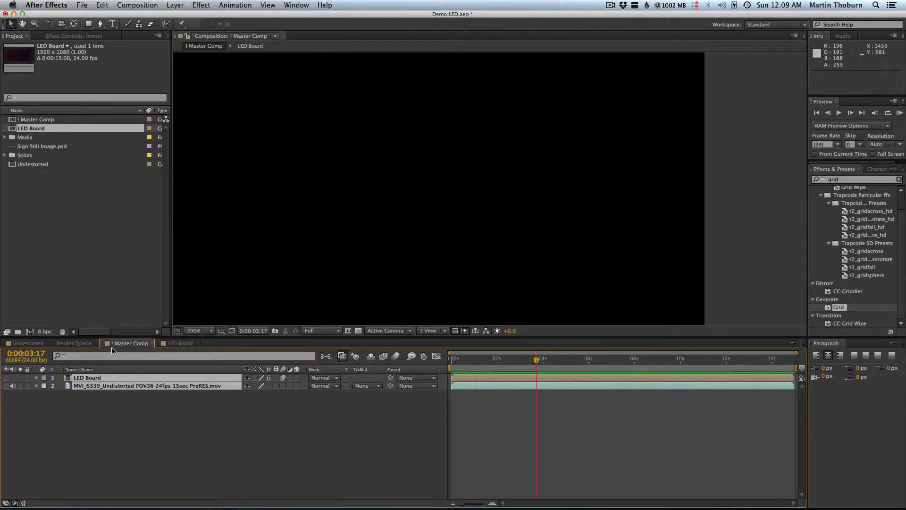
{"action": "left_click", "coordinate": [6, 386]}
{"action": "left_click", "coordinate": [7, 378]}
{"action": "left_click", "coordinate": [6, 381]}
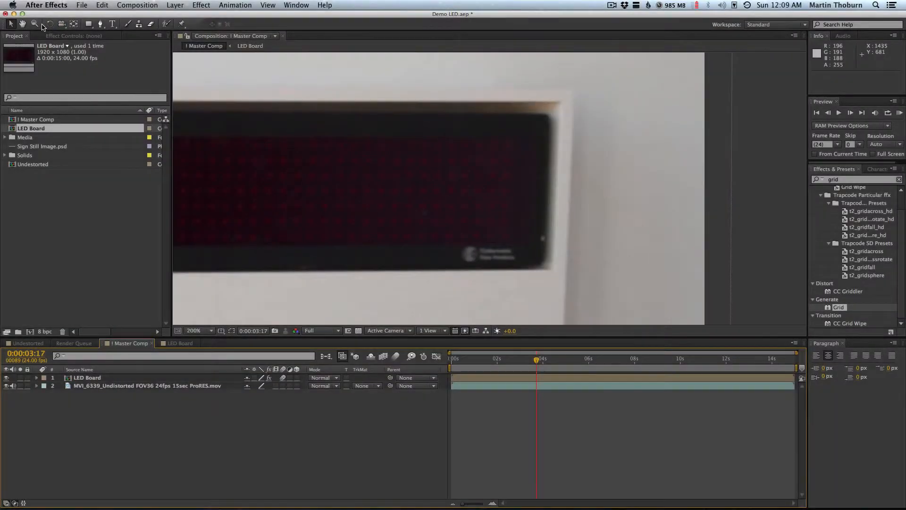
{"action": "left_click", "coordinate": [35, 24]}
{"action": "left_click", "coordinate": [359, 215], "text": "alt"}
{"action": "left_click", "coordinate": [373, 208], "text": "alt"}
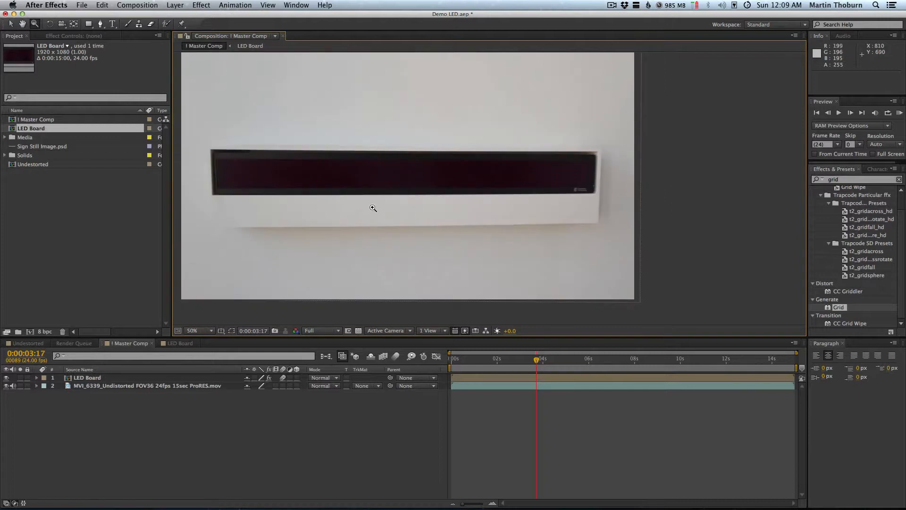
{"action": "left_click", "coordinate": [6, 377]}
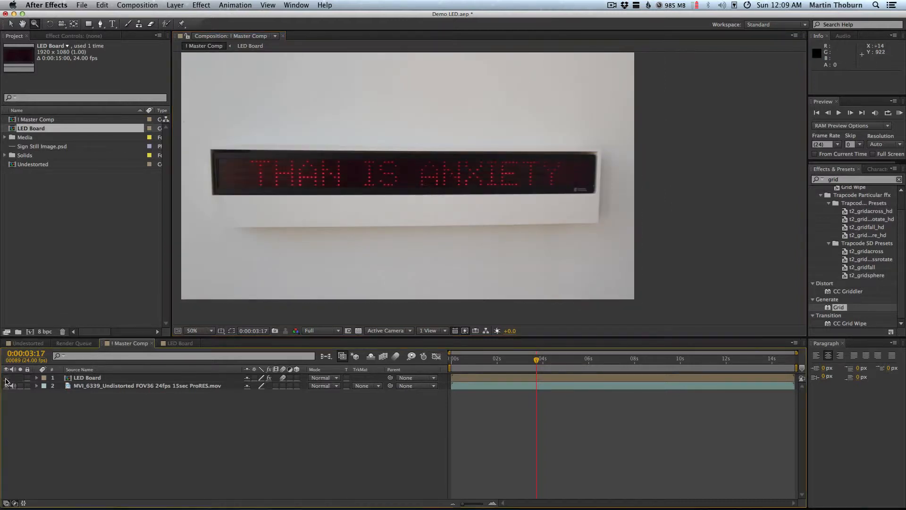
{"action": "left_click", "coordinate": [5, 378]}
{"action": "left_click", "coordinate": [6, 378]}
{"action": "left_click", "coordinate": [6, 377]}
{"action": "left_click", "coordinate": [6, 378]}
{"action": "left_click", "coordinate": [6, 378]}
Inspect the sign's lower-left corner in ! Master Comp and nudge Sign Still Image.psd up in the LED Board comp to position 964, 908.
{"action": "left_click", "coordinate": [233, 191]}
{"action": "left_click", "coordinate": [233, 192]}
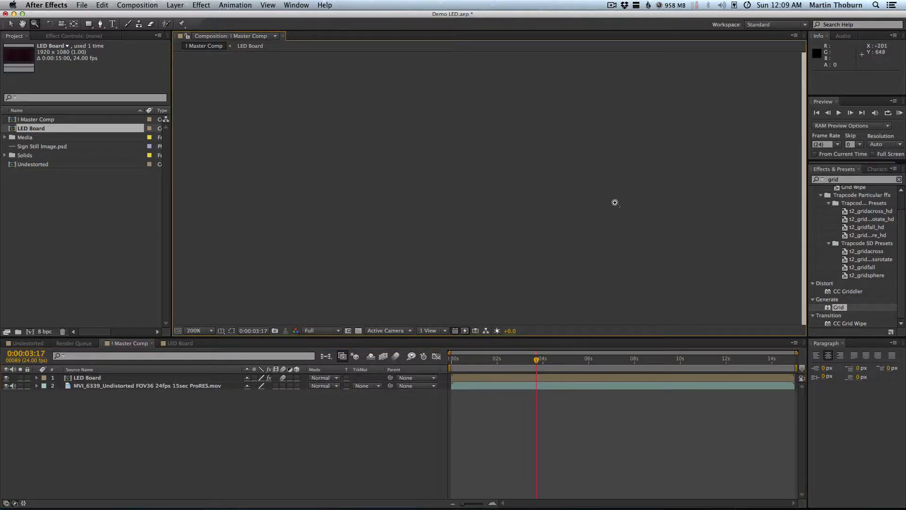
{"action": "key", "text": "space"}
{"action": "left_click_drag", "start_coordinate": [637, 201], "coordinate": [224, 197]}
{"action": "left_click_drag", "start_coordinate": [546, 196], "coordinate": [315, 204]}
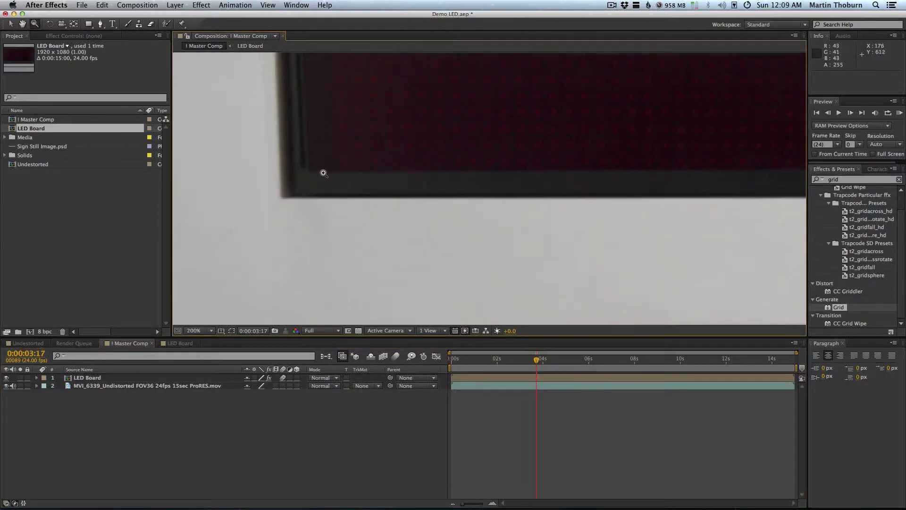
{"action": "left_click", "coordinate": [180, 343]}
{"action": "key", "text": "v"}
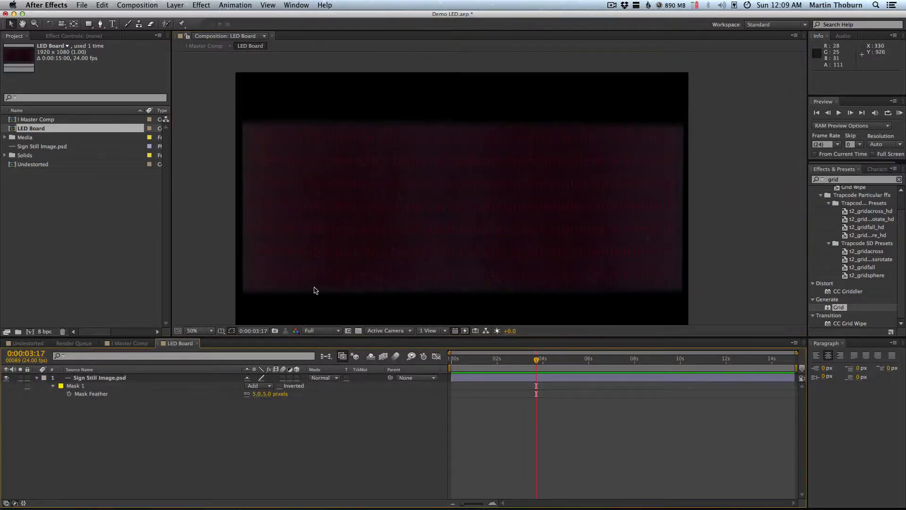
{"action": "left_click", "coordinate": [346, 240]}
{"action": "key", "text": "Up"}
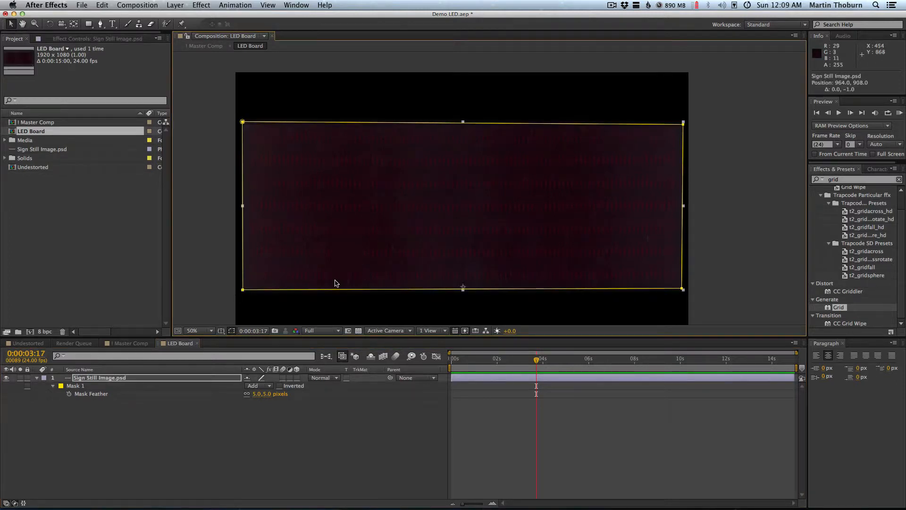
Set the vertical scale of the Sign Still Image.psd layer to 328%, leaving the horizontal scale at 64%.
{"action": "key", "text": "s"}
{"action": "left_click", "coordinate": [278, 387]}
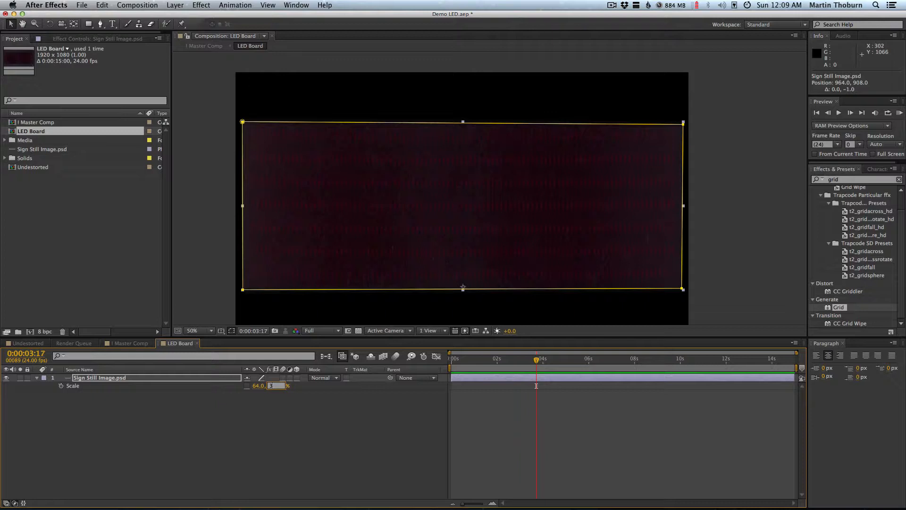
{"action": "key", "text": "Return"}
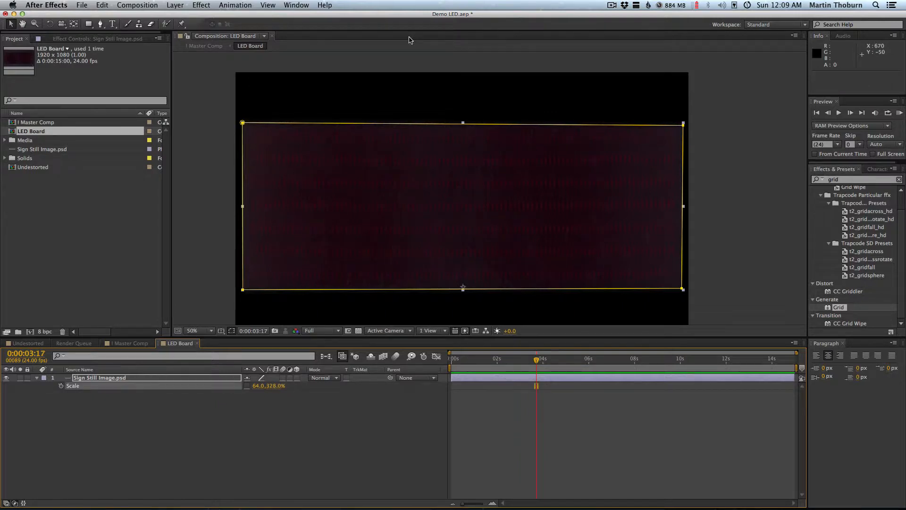
Check the corner in ! Master Comp and nudge the Sign Still Image.psd layer up and left to position 962, 904.
{"action": "left_click", "coordinate": [125, 344]}
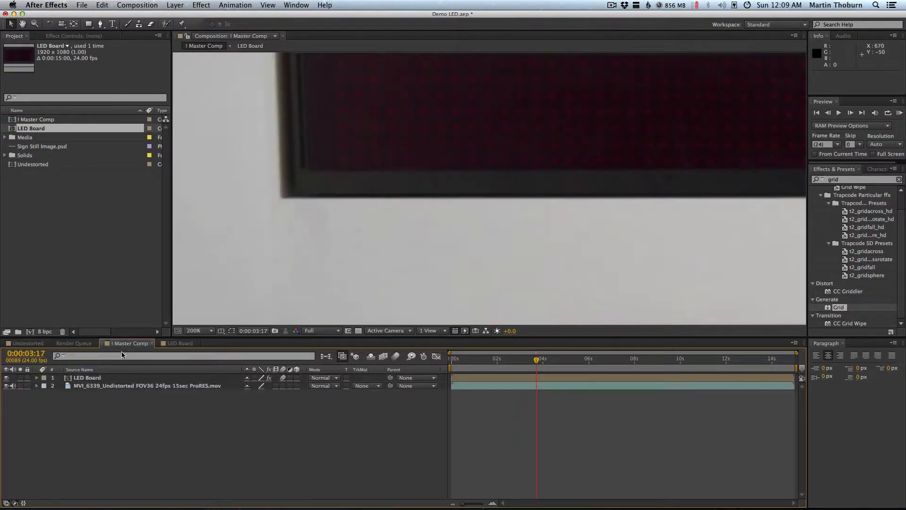
{"action": "left_click", "coordinate": [183, 344]}
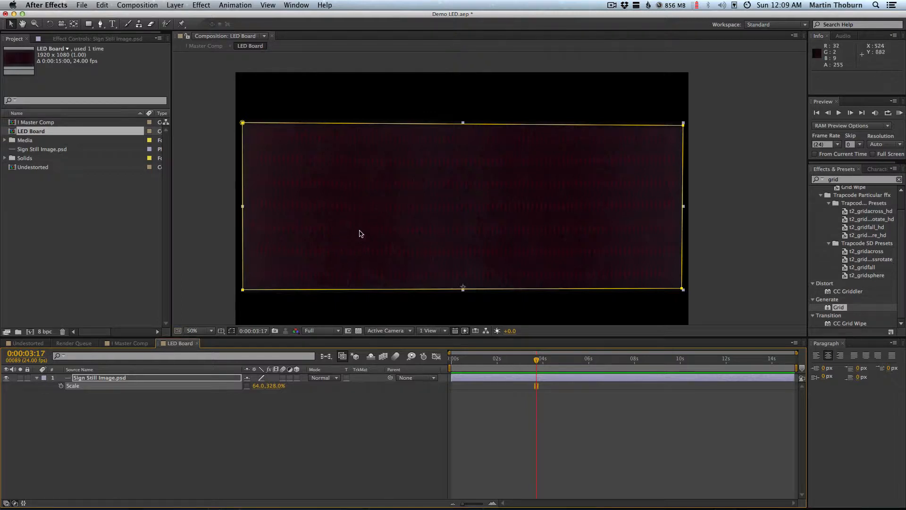
{"action": "key", "text": "Left"}
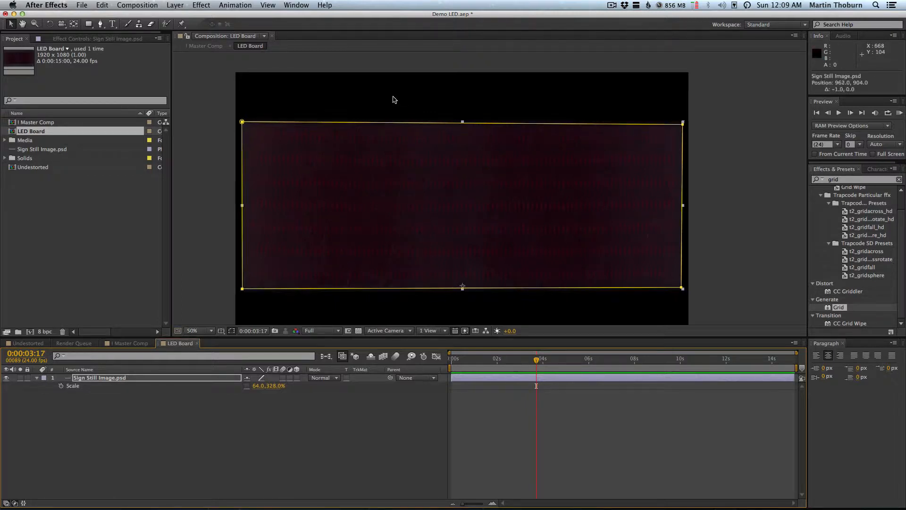
Review the full sign in ! Master Comp, scrubbing the footage to 0:00:10:08 to check that the patch stays in place.
{"action": "left_click", "coordinate": [127, 344]}
{"action": "left_click", "coordinate": [35, 24]}
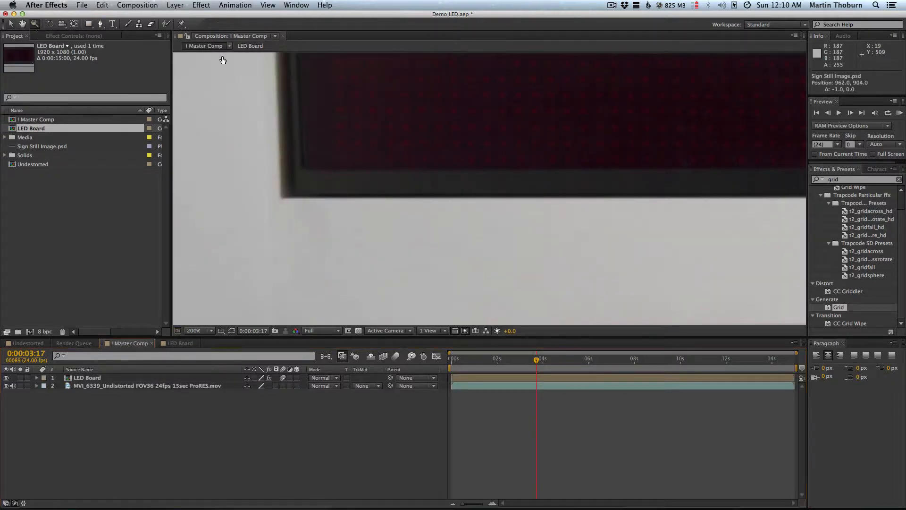
{"action": "left_click", "coordinate": [555, 145], "text": "alt"}
{"action": "left_click", "coordinate": [629, 161], "text": "alt"}
{"action": "left_click_drag", "start_coordinate": [610, 208], "coordinate": [539, 197]}
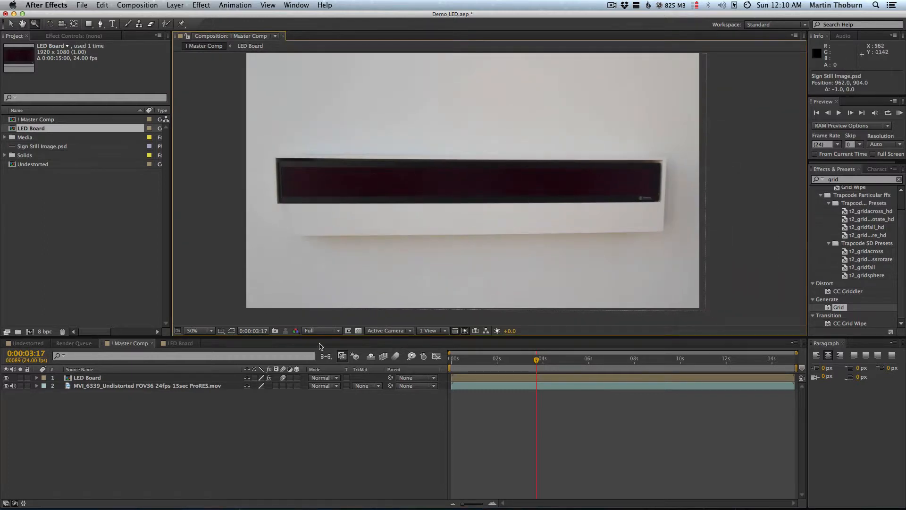
{"action": "left_click_drag", "start_coordinate": [537, 353], "coordinate": [689, 373]}
Rename the Sign Still Image.psd layer in the LED Board comp as LED Board Background.
{"action": "left_click", "coordinate": [181, 343]}
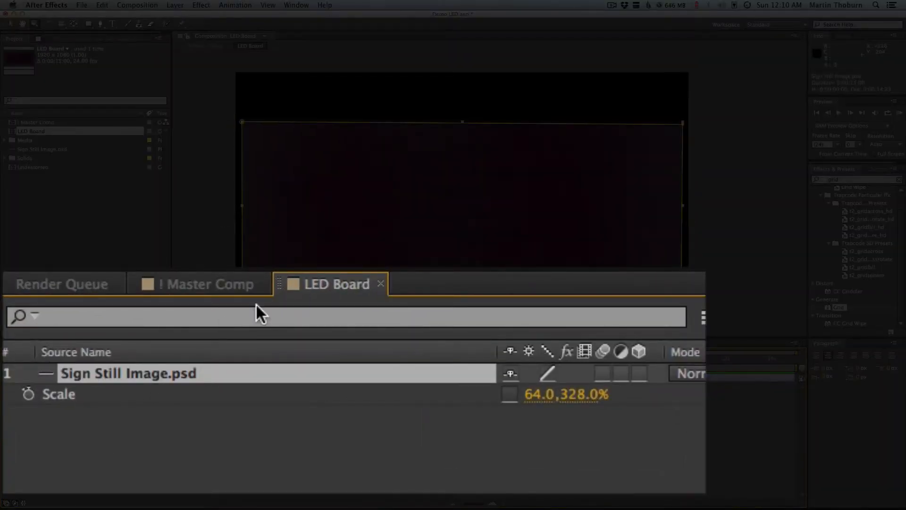
{"action": "key", "text": "Return"}
{"action": "type", "text": "LED"}
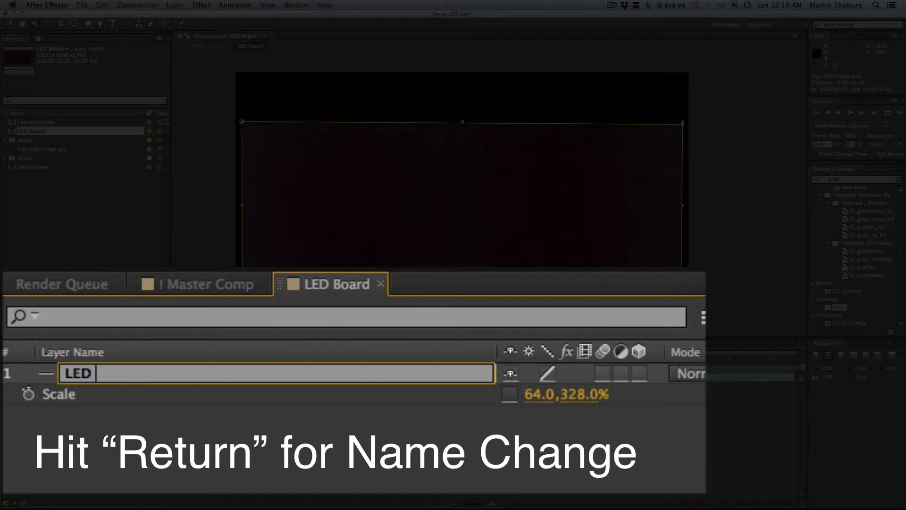
{"action": "type", "text": " Board Background"}
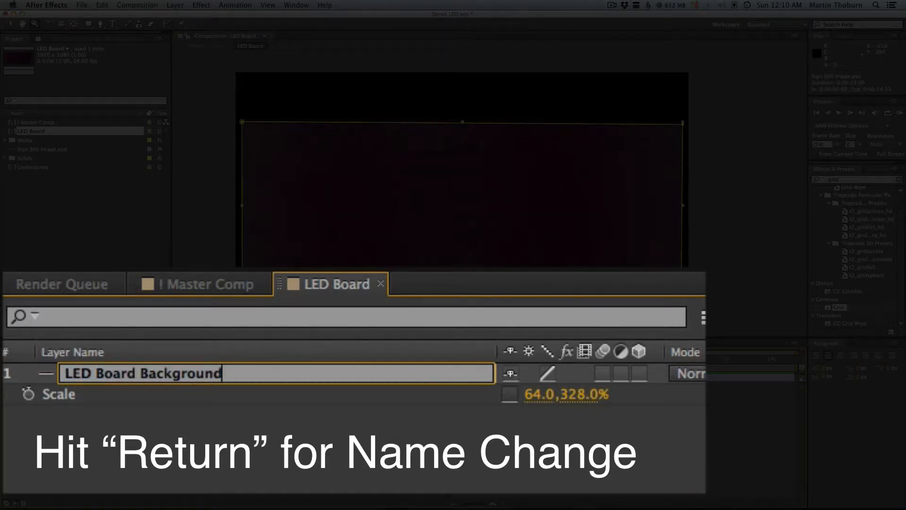
{"action": "key", "text": "Return"}
{"action": "left_click", "coordinate": [211, 393]}
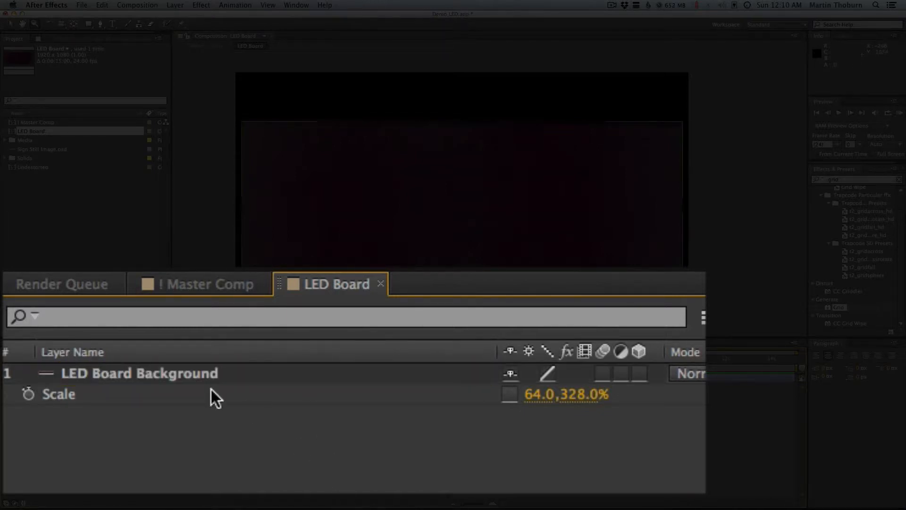
Duplicate the LED Board Background layer and rename the copy as LED Animated.
{"action": "left_click", "coordinate": [167, 373]}
{"action": "key", "text": "super+d"}
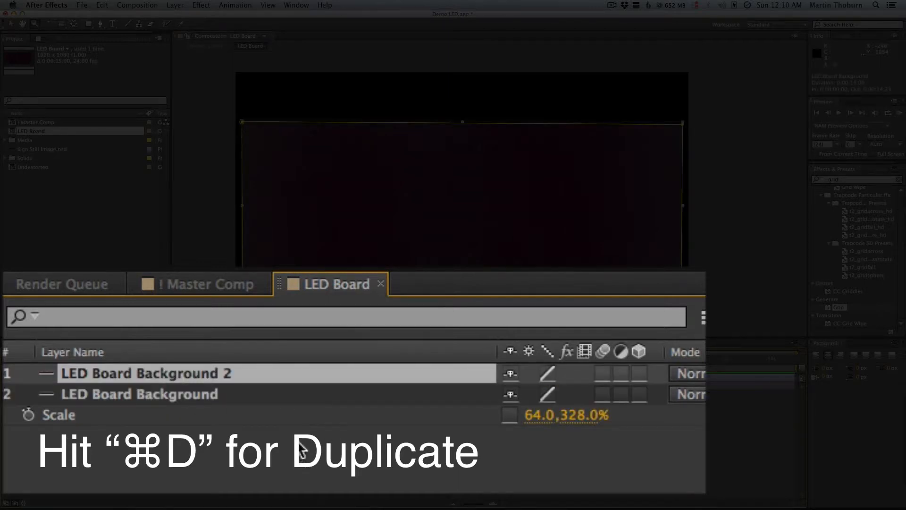
{"action": "key", "text": "Return"}
{"action": "type", "text": "LED"}
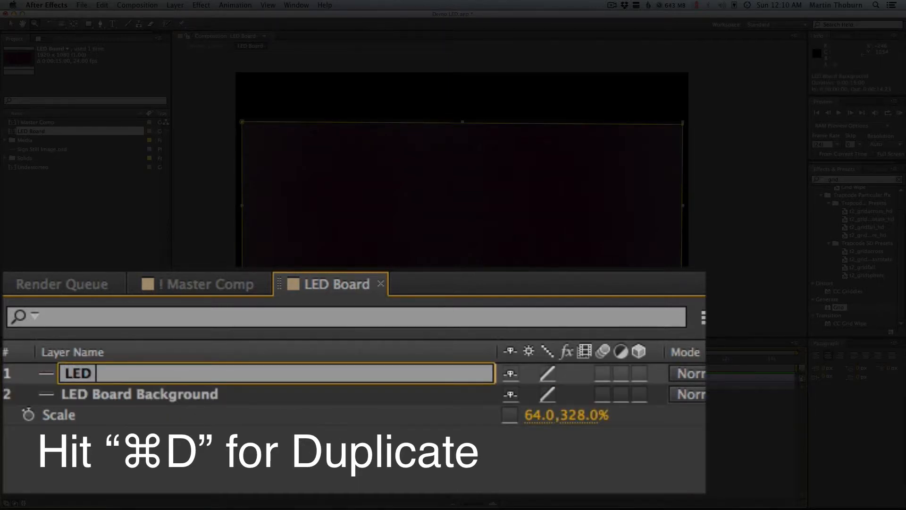
{"action": "type", "text": " Animated"}
{"action": "key", "text": "Return"}
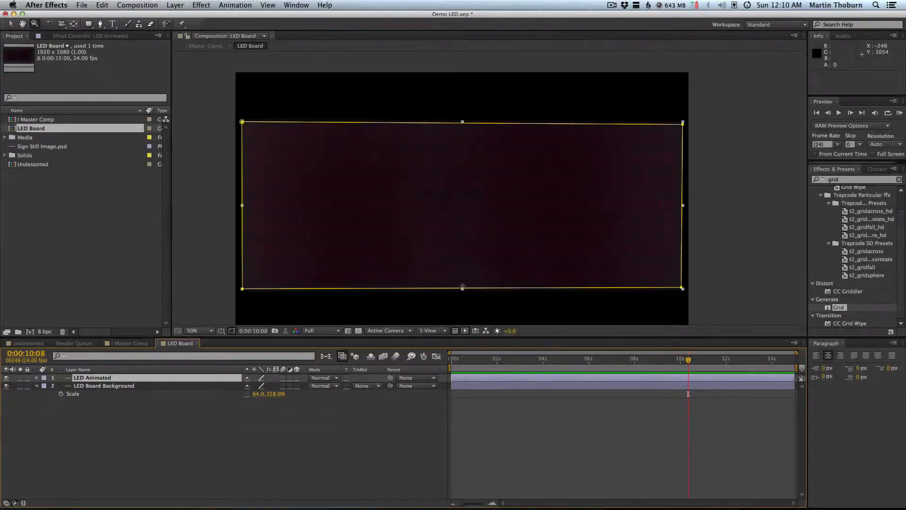
{"action": "left_click", "coordinate": [255, 494]}
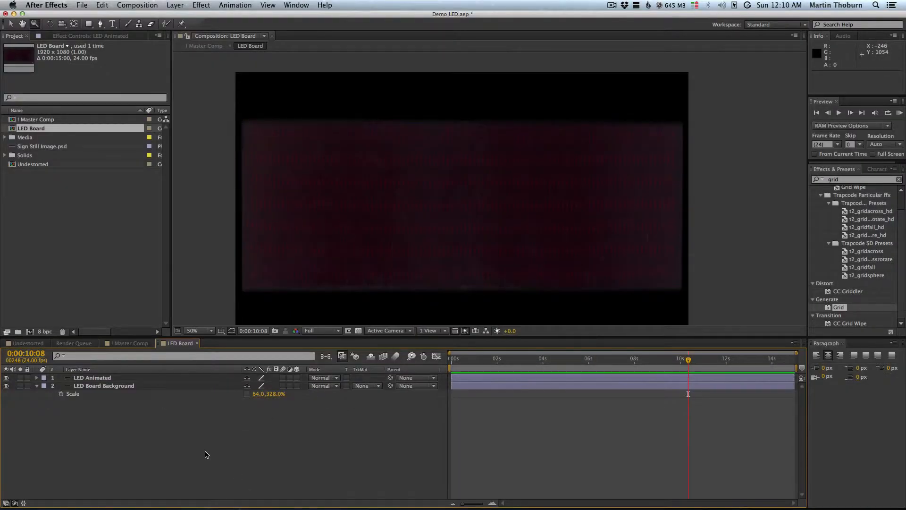
Pre-compose the LED Animated layer as LED Animated Comp, leaving all attributes in LED Board.
{"action": "left_click", "coordinate": [110, 385]}
{"action": "left_click", "coordinate": [106, 379]}
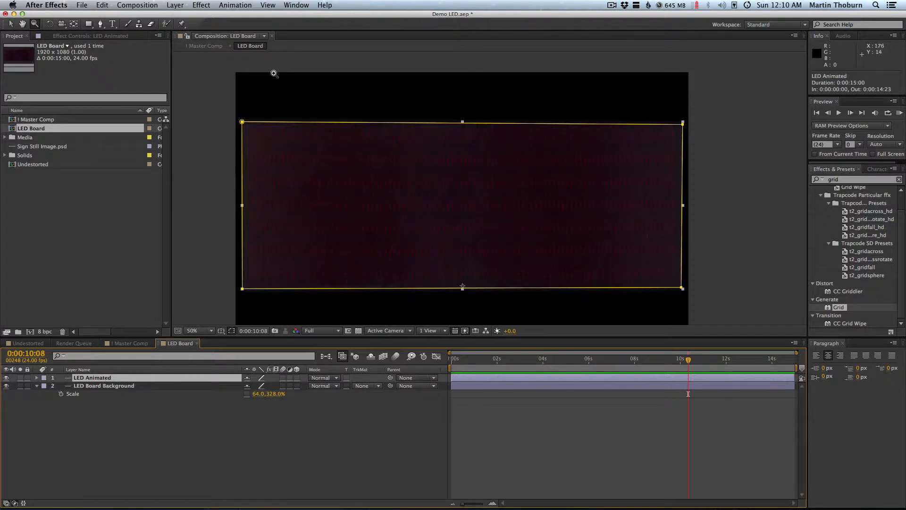
{"action": "left_click", "coordinate": [169, 5]}
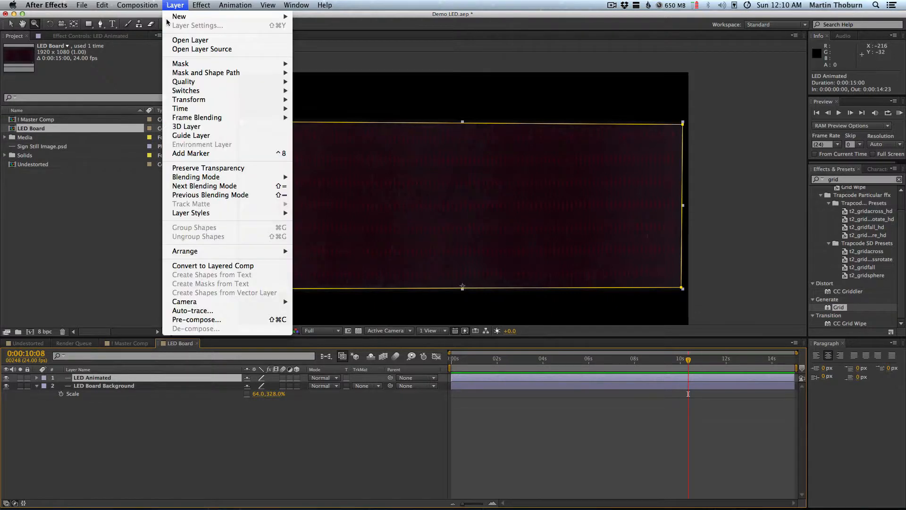
{"action": "left_click", "coordinate": [219, 321]}
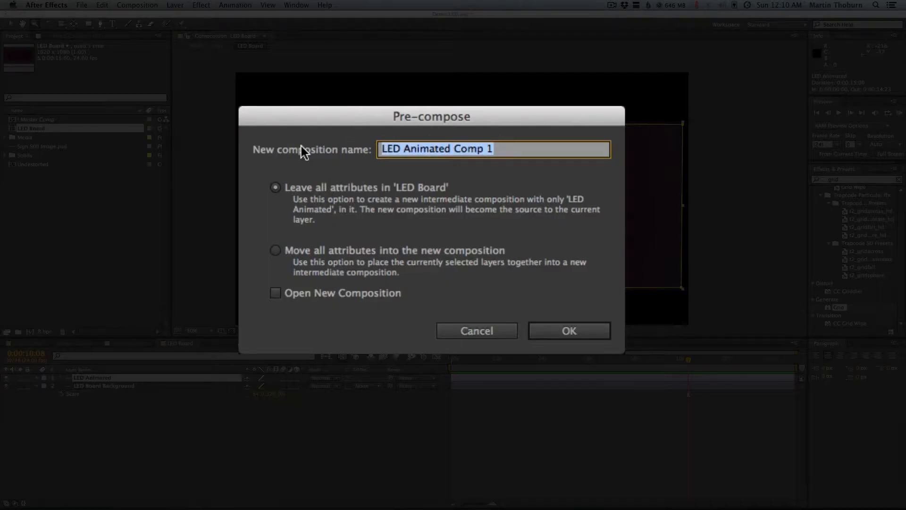
{"action": "key", "text": "Right"}
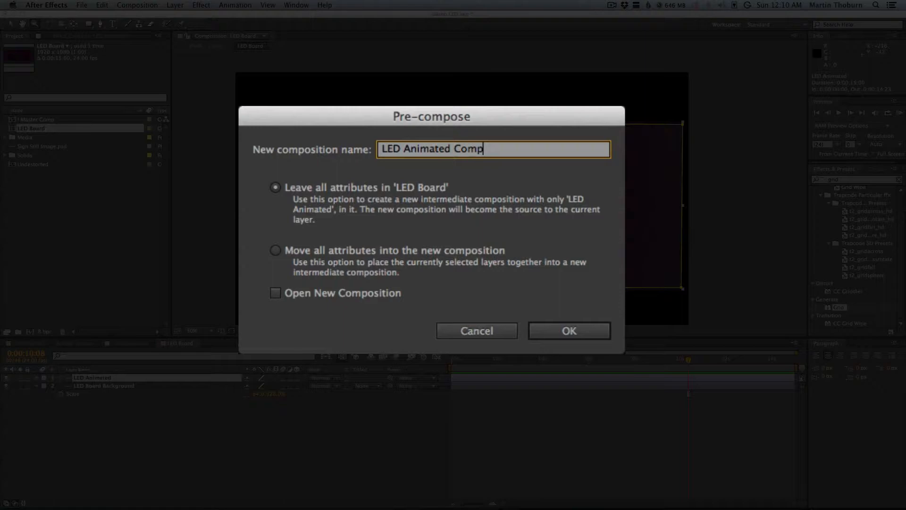
{"action": "key", "text": "Return"}
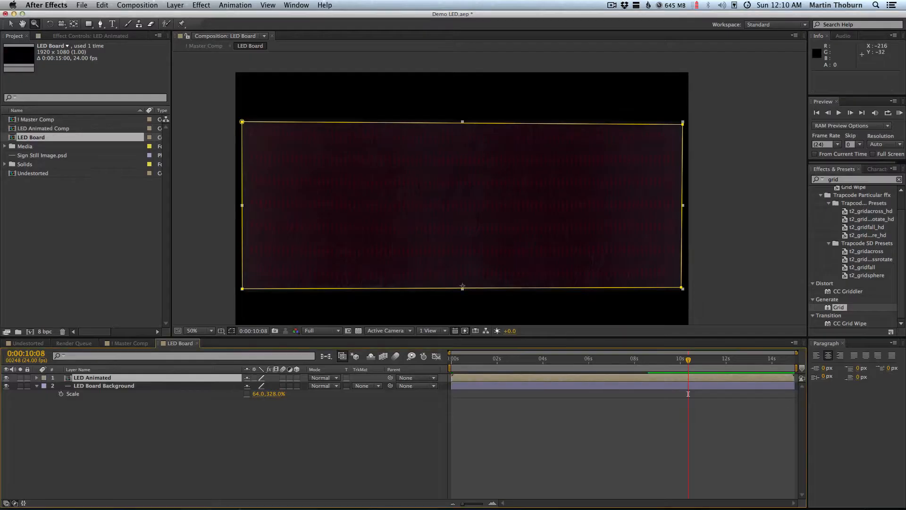
Open LED Animated Comp and examine the entire unmasked sign still, comparing it with the scaled layer in the LED Board comp.
{"action": "double_click", "coordinate": [88, 379]}
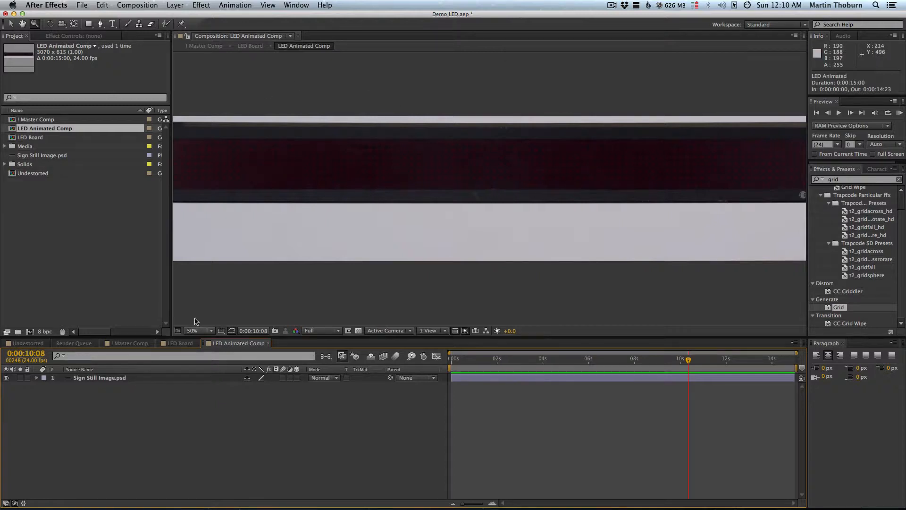
{"action": "key", "text": "space"}
{"action": "mouse_move", "coordinate": [249, 203]}
{"action": "left_mouse_down"}
{"action": "mouse_move", "coordinate": [518, 202]}
{"action": "mouse_move", "coordinate": [254, 186]}
{"action": "left_mouse_up"}
{"action": "left_click", "coordinate": [396, 180], "text": "alt"}
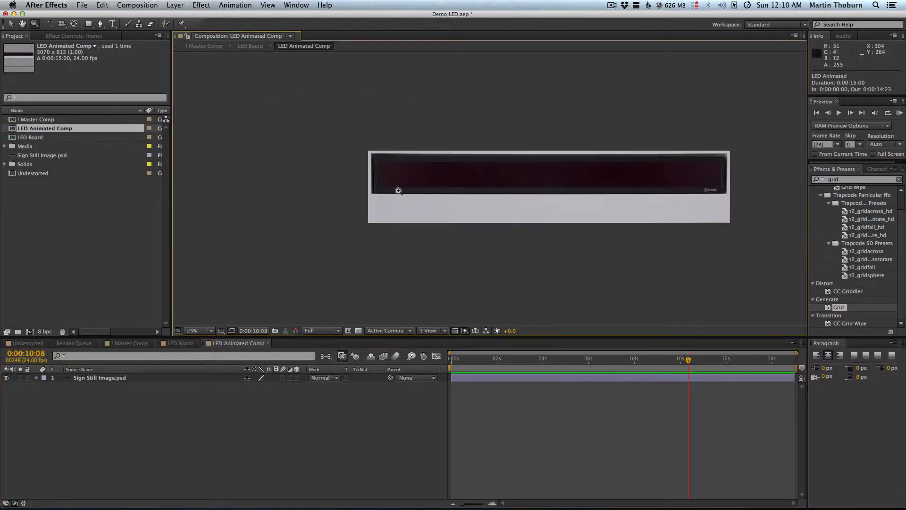
{"action": "left_click", "coordinate": [173, 344]}
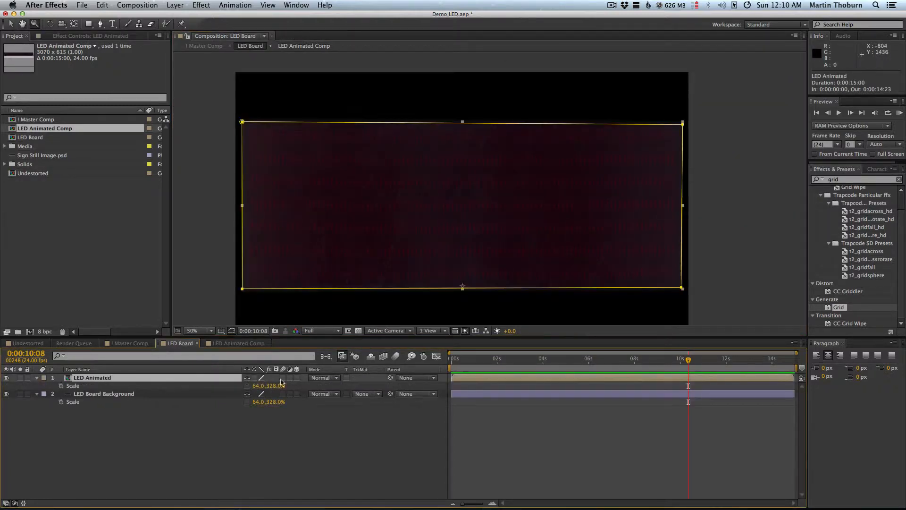
{"action": "left_click", "coordinate": [245, 345]}
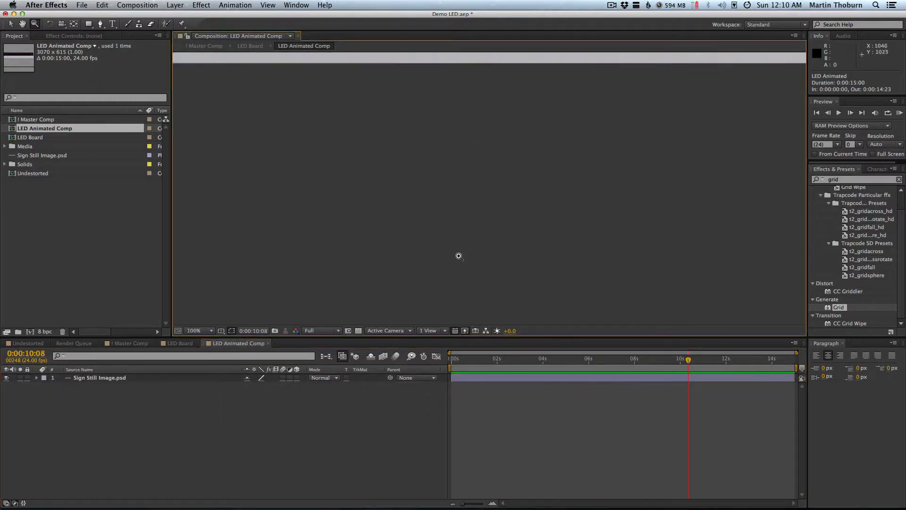
{"action": "key", "text": "space"}
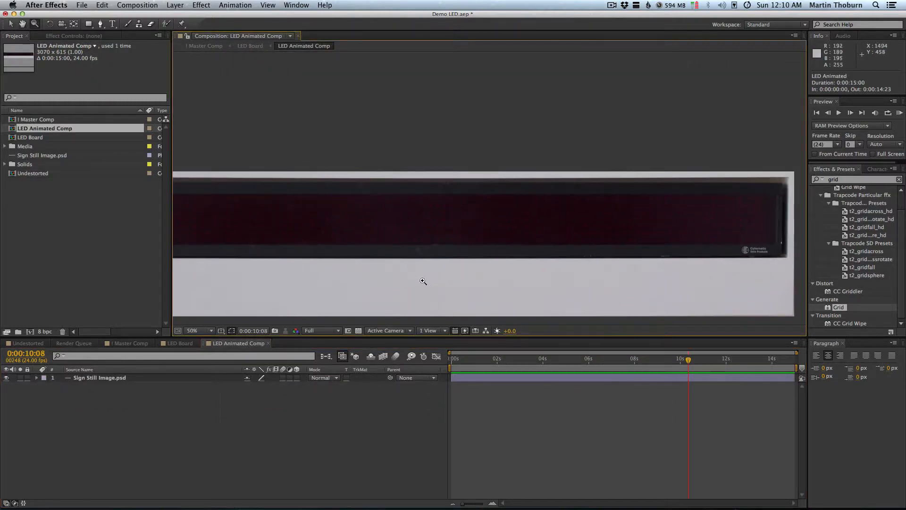
{"action": "left_click_drag", "start_coordinate": [421, 279], "coordinate": [471, 245]}
{"action": "key", "text": "z"}
{"action": "left_click", "coordinate": [450, 256], "text": "alt"}
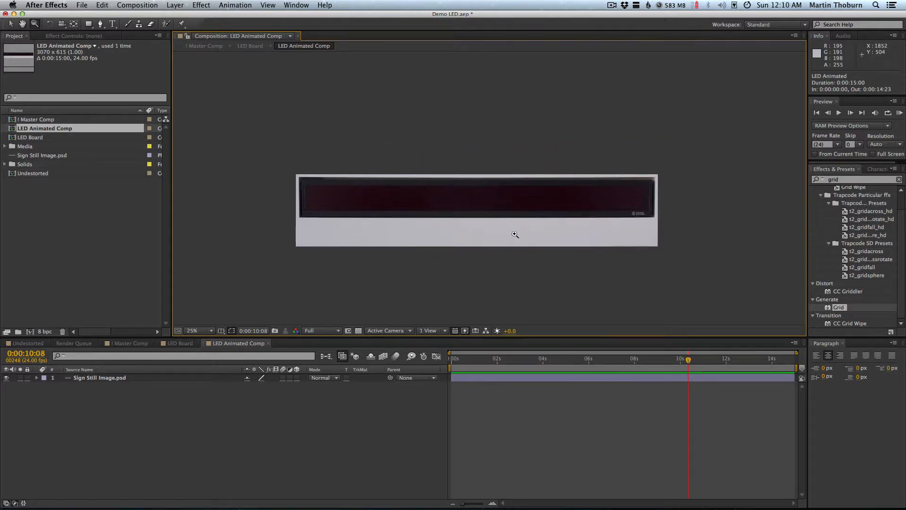
Rename the Sign Still Image.psd layer in the LED Animated Comp to "Text Base".
{"action": "left_click", "coordinate": [491, 210]}
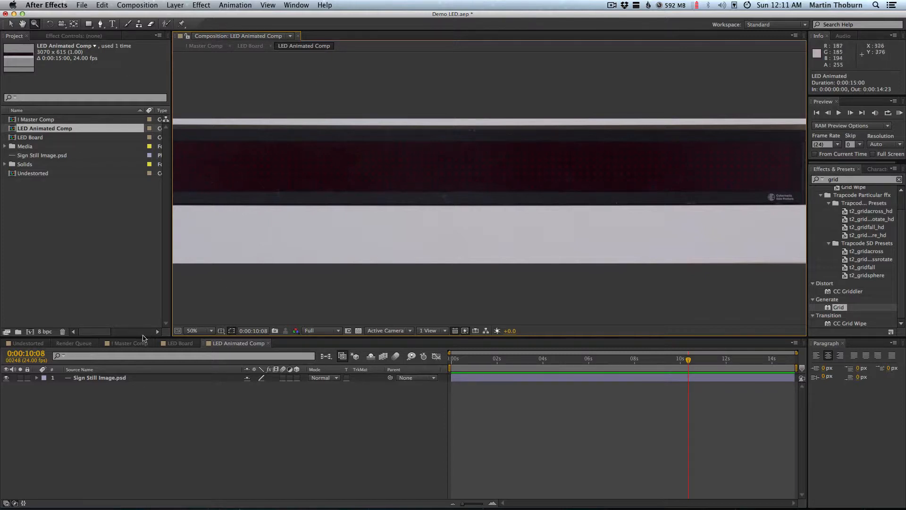
{"action": "left_click", "coordinate": [130, 378]}
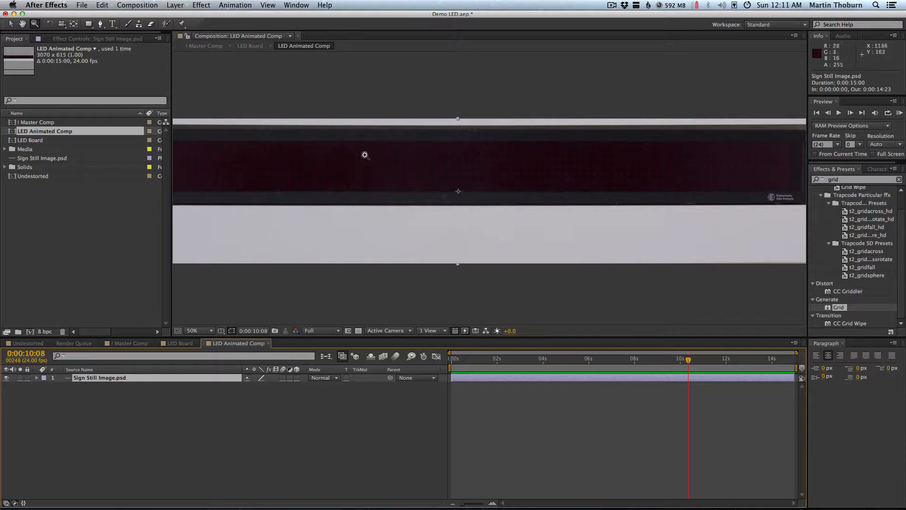
{"action": "key", "text": "v"}
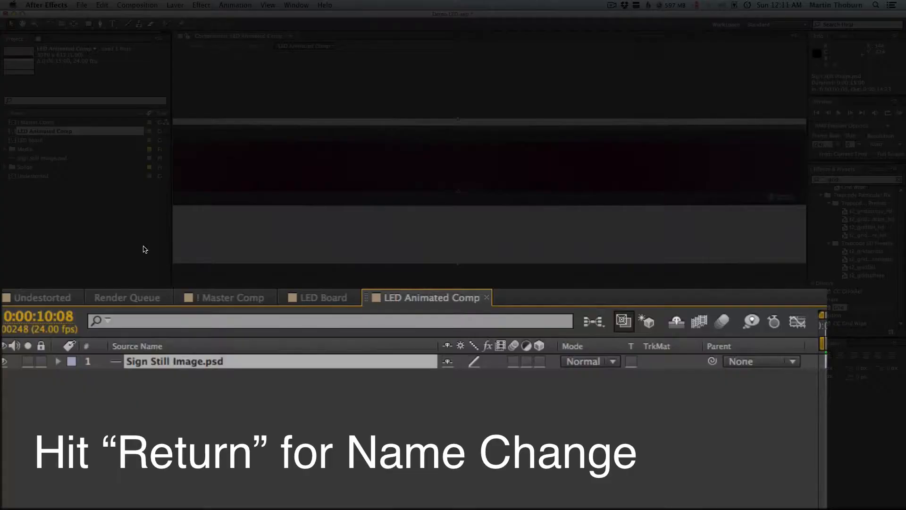
{"action": "key", "text": "Return"}
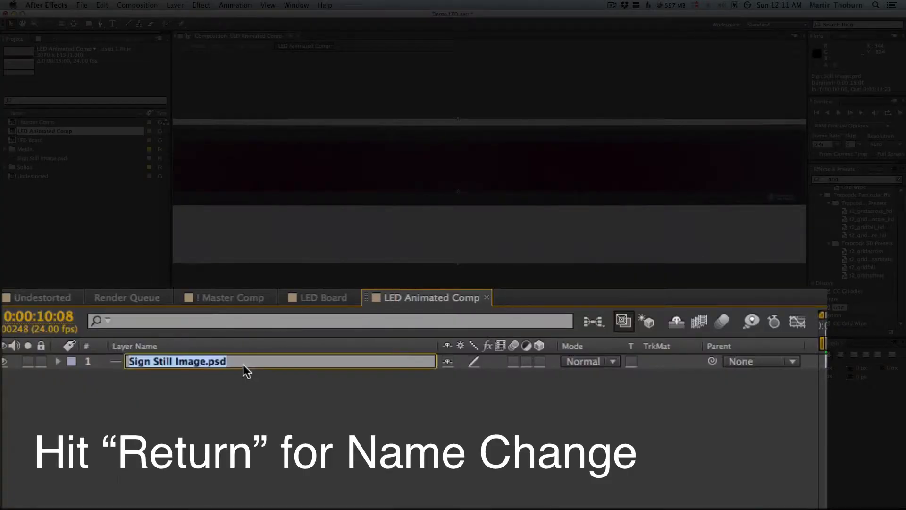
{"action": "type", "text": "Text"}
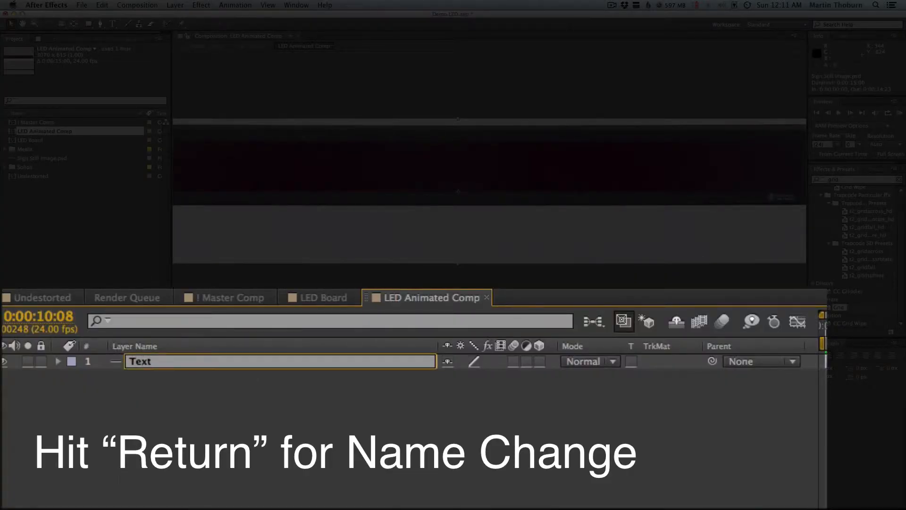
{"action": "type", "text": " Base"}
{"action": "key", "text": "Return"}
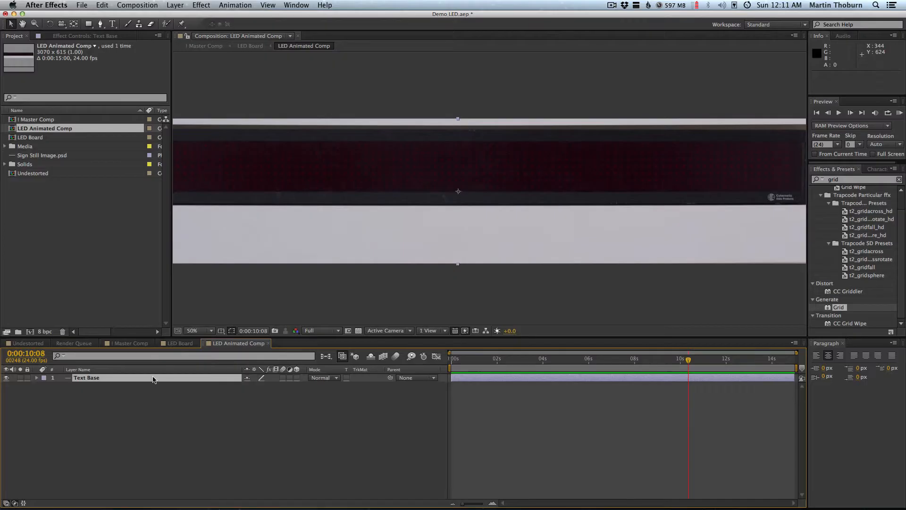
Create a comp-sized magenta solid layer named "Text Mask" and hide it so the sign shows.
{"action": "left_click", "coordinate": [168, 6]}
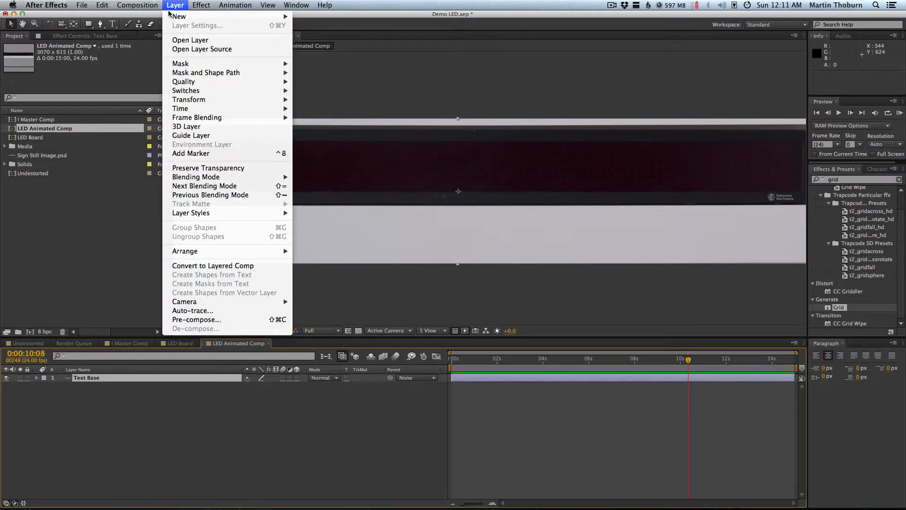
{"action": "mouse_move", "coordinate": [177, 16]}
{"action": "left_click", "coordinate": [331, 26]}
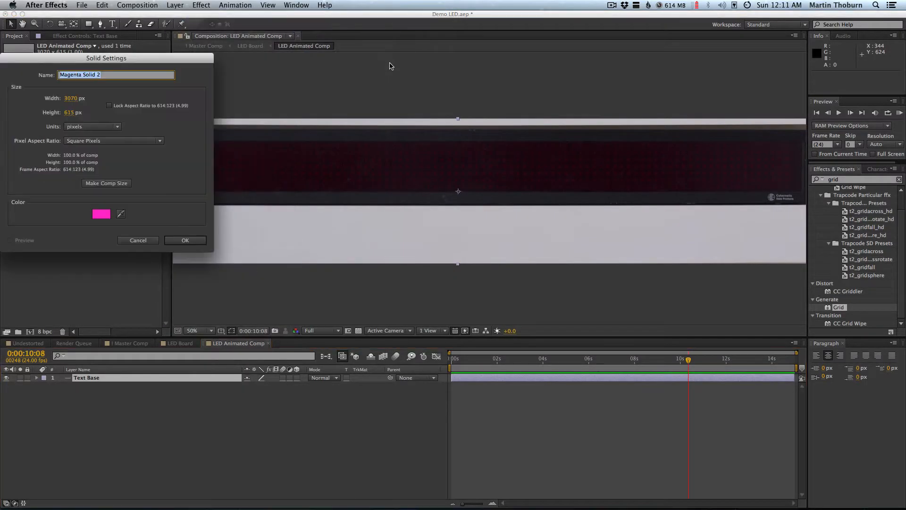
{"action": "type", "text": "Text"}
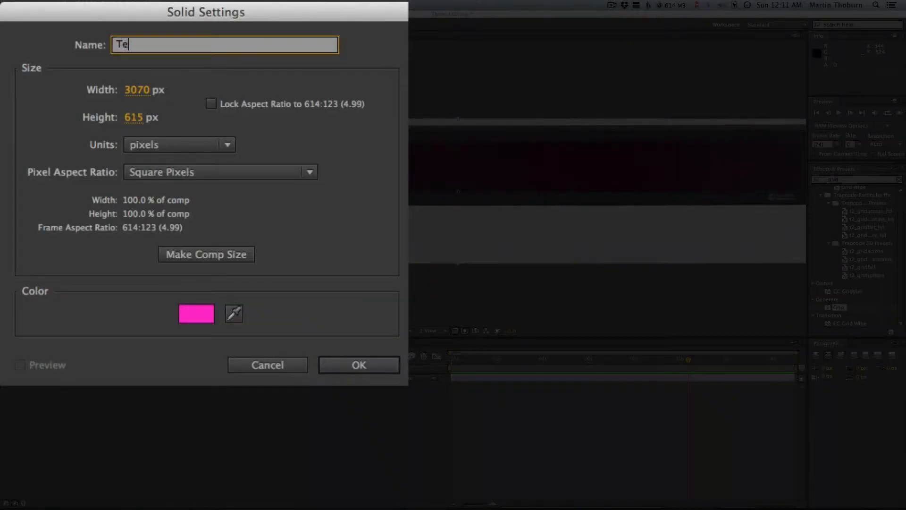
{"action": "key", "text": "BackSpace"}
{"action": "key", "text": "BackSpace"}
{"action": "key", "text": "BackSpace"}
{"action": "type", "text": "ext Lay"}
{"action": "key", "text": "BackSpace"}
{"action": "key", "text": "BackSpace"}
{"action": "key", "text": "BackSpace"}
{"action": "type", "text": "Mask"}
{"action": "key", "text": "Return"}
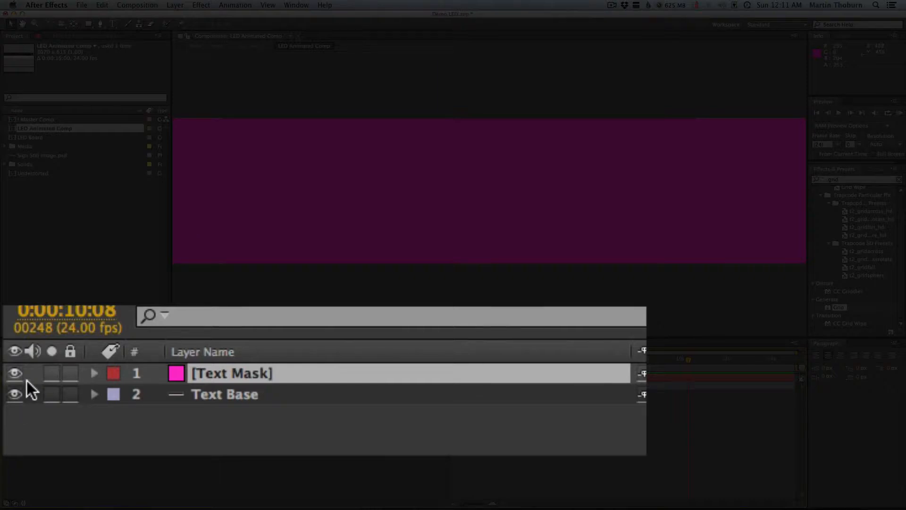
{"action": "left_click", "coordinate": [15, 373]}
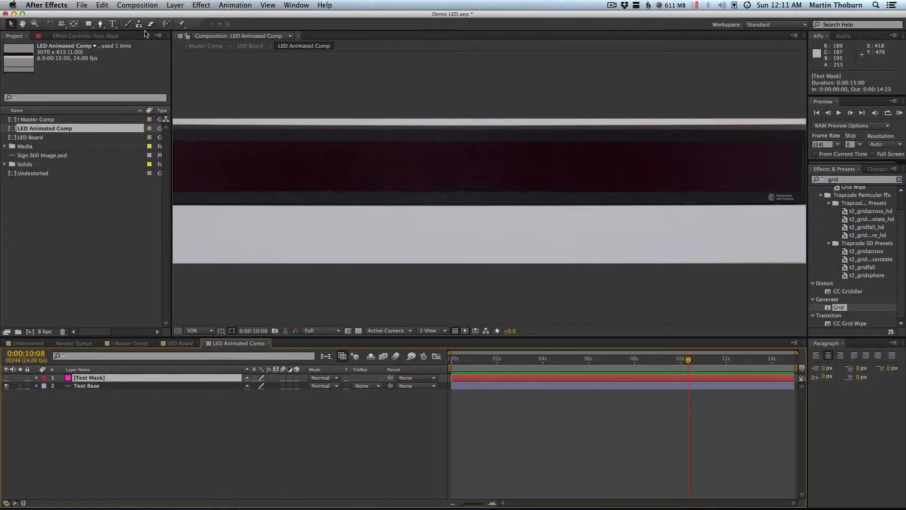
Draw a closed, blocky letter-like mask with the Pen tool on the Text Mask layer, spanning the height of the LED area.
{"action": "left_click", "coordinate": [100, 23]}
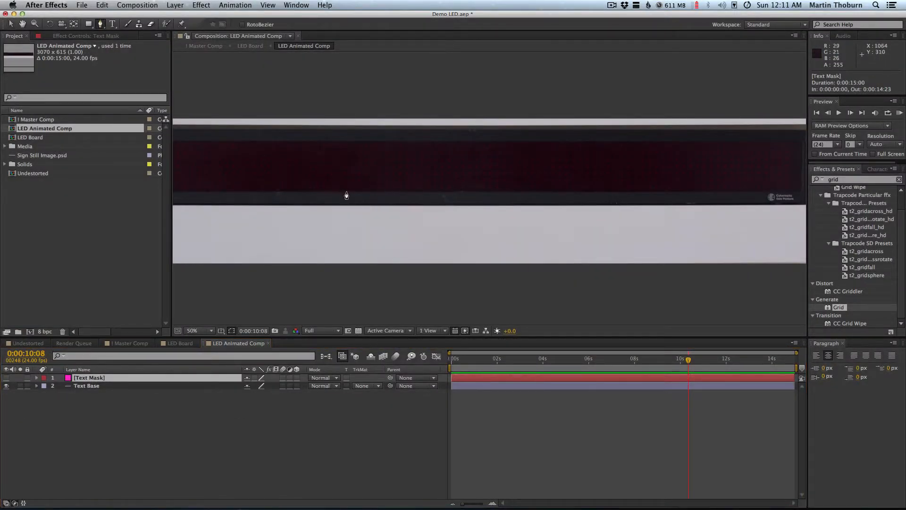
{"action": "left_click", "coordinate": [36, 24]}
{"action": "left_click", "coordinate": [384, 182]}
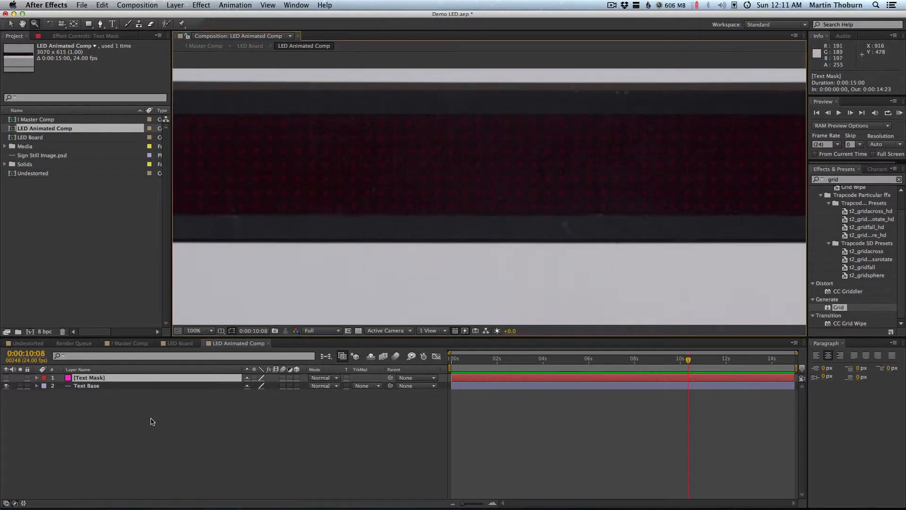
{"action": "key", "text": "v"}
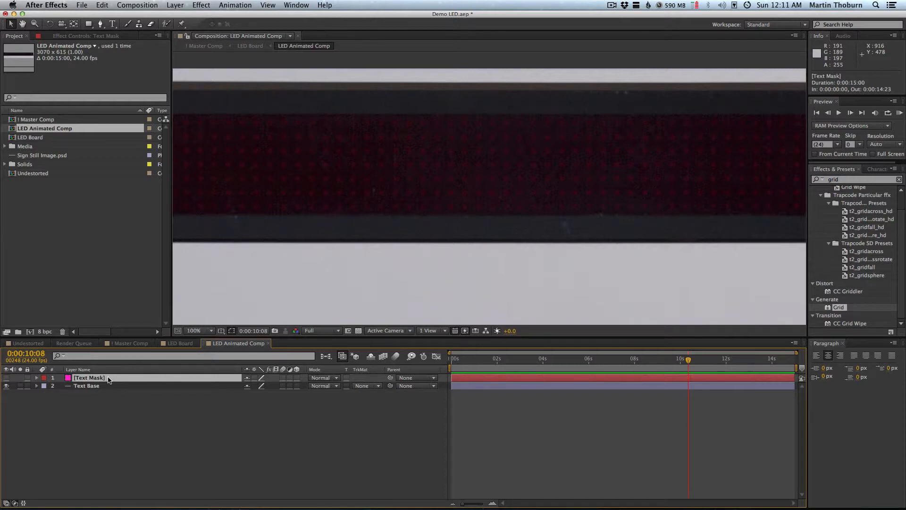
{"action": "left_click", "coordinate": [90, 386]}
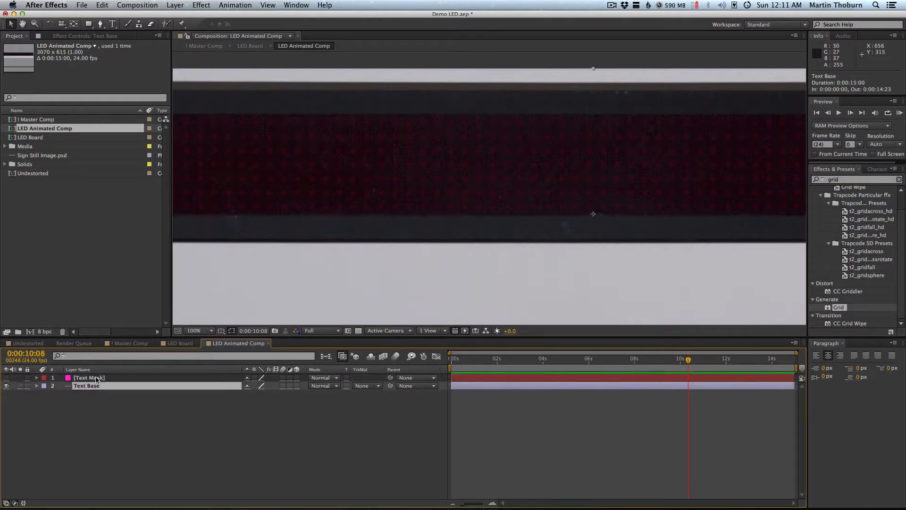
{"action": "left_click", "coordinate": [96, 379]}
{"action": "left_click", "coordinate": [100, 24]}
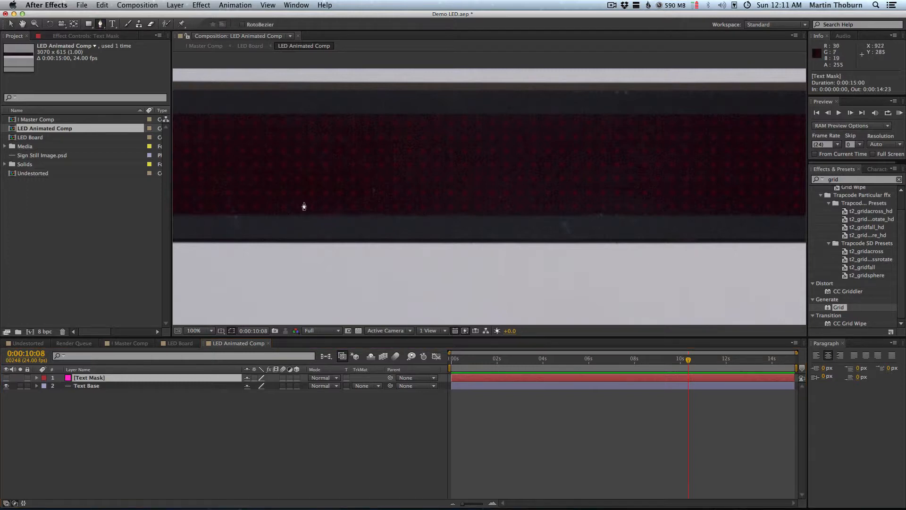
{"action": "left_click", "coordinate": [319, 212]}
{"action": "left_click", "coordinate": [307, 212]}
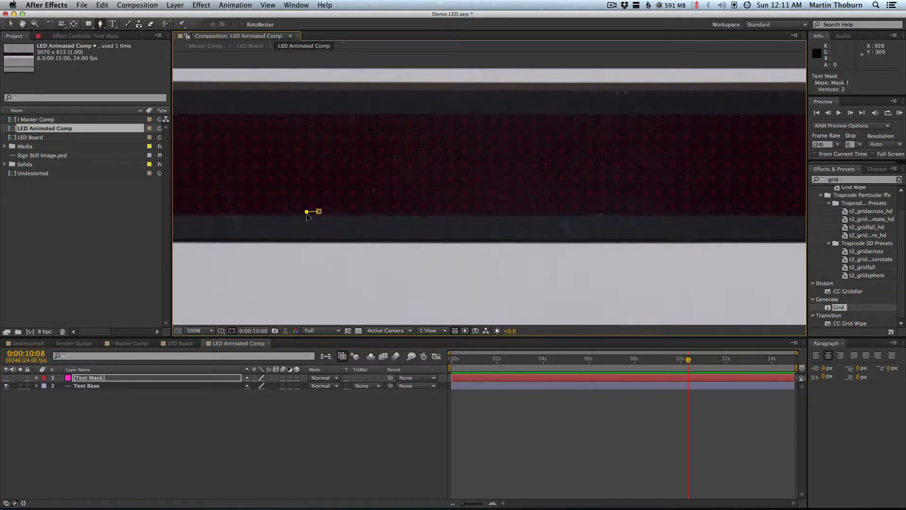
{"action": "left_click", "coordinate": [305, 120]}
{"action": "left_click", "coordinate": [320, 120]}
{"action": "left_click", "coordinate": [320, 159]}
{"action": "left_click", "coordinate": [360, 159]}
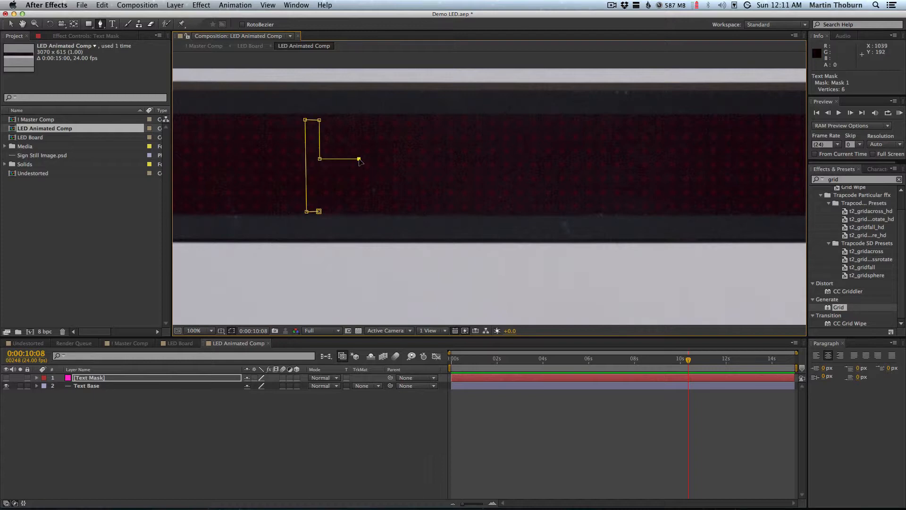
{"action": "left_click", "coordinate": [358, 133]}
{"action": "left_click", "coordinate": [386, 132]}
{"action": "left_click", "coordinate": [400, 134]}
{"action": "left_click", "coordinate": [400, 156]}
{"action": "left_click", "coordinate": [375, 158]}
{"action": "left_click", "coordinate": [375, 183]}
{"action": "left_click", "coordinate": [414, 187]}
{"action": "left_click", "coordinate": [413, 198]}
{"action": "left_click", "coordinate": [358, 200]}
{"action": "left_click", "coordinate": [359, 188]}
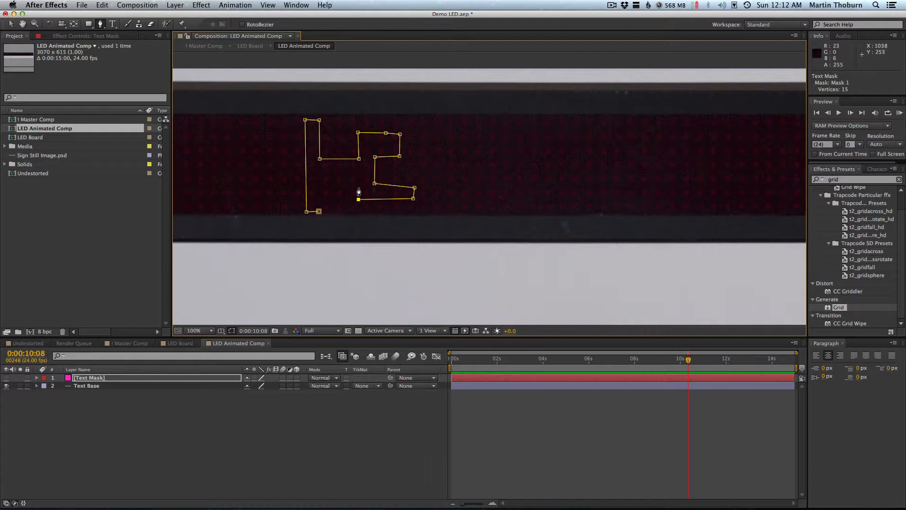
{"action": "left_click", "coordinate": [319, 212]}
{"action": "key", "text": "v"}
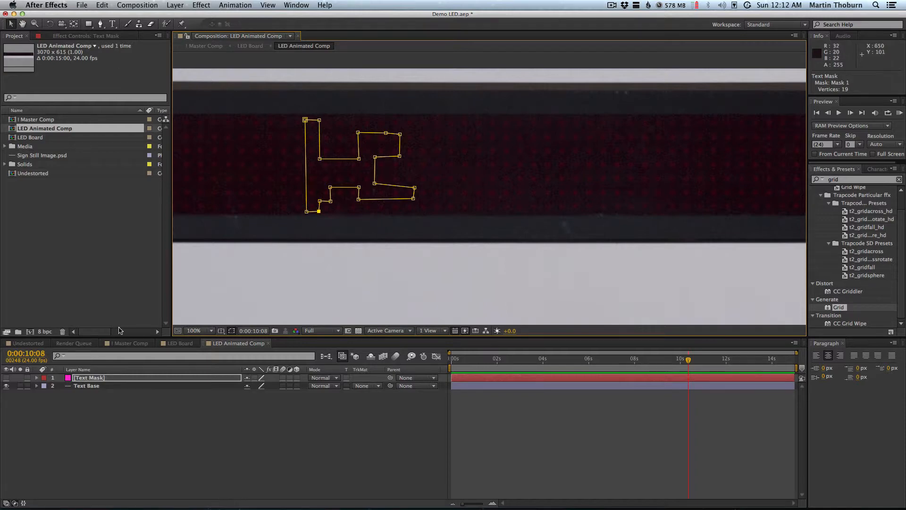
Draw a second mask on the Text Mask layer as a narrow vertical bar just right of the letter shape.
{"action": "left_click", "coordinate": [101, 24]}
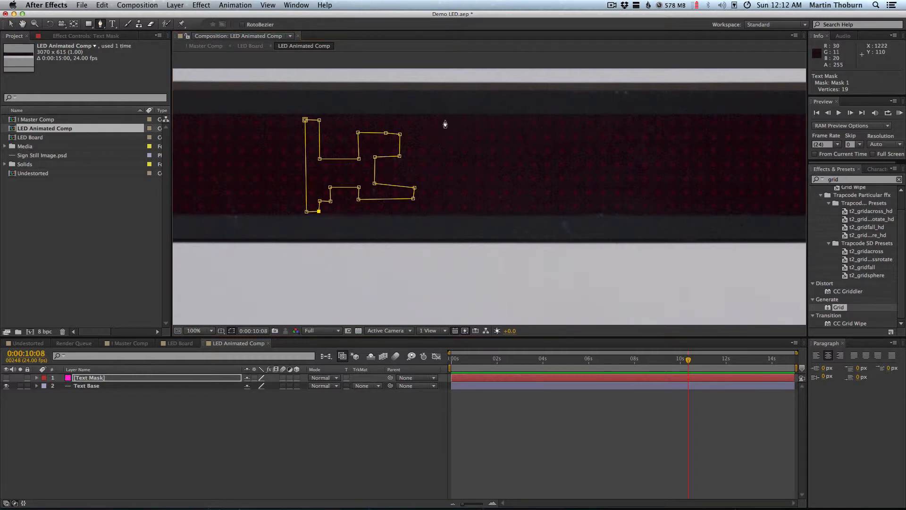
{"action": "left_click", "coordinate": [445, 121]}
{"action": "left_click", "coordinate": [446, 211]}
{"action": "left_click", "coordinate": [456, 210]}
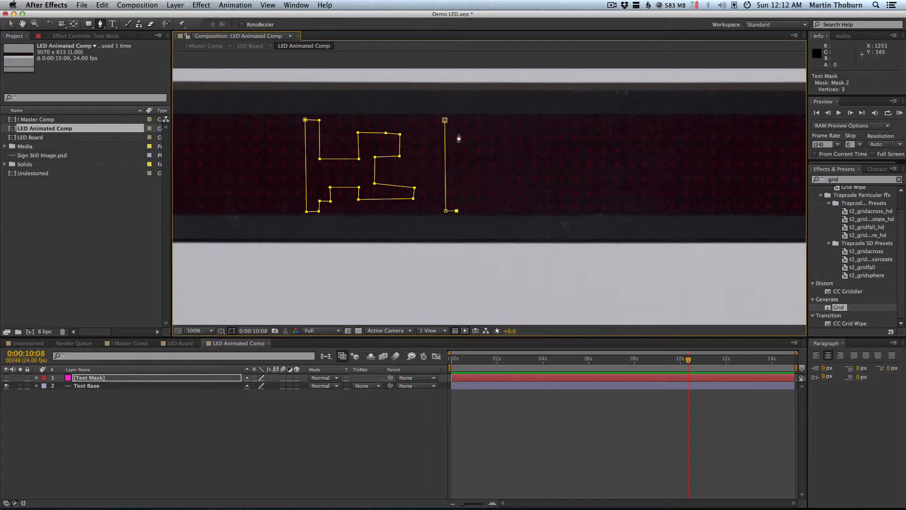
{"action": "left_click", "coordinate": [455, 117]}
{"action": "left_click", "coordinate": [445, 120]}
Draw a third mask as a thin horizontal bar right of the vertical one and nudge its lower corners slightly downward.
{"action": "left_click", "coordinate": [487, 158]}
{"action": "left_click", "coordinate": [487, 168]}
{"action": "left_click", "coordinate": [609, 170]}
{"action": "left_click", "coordinate": [609, 158]}
{"action": "left_click", "coordinate": [487, 158]}
{"action": "key", "text": "v"}
{"action": "left_click", "coordinate": [487, 169]}
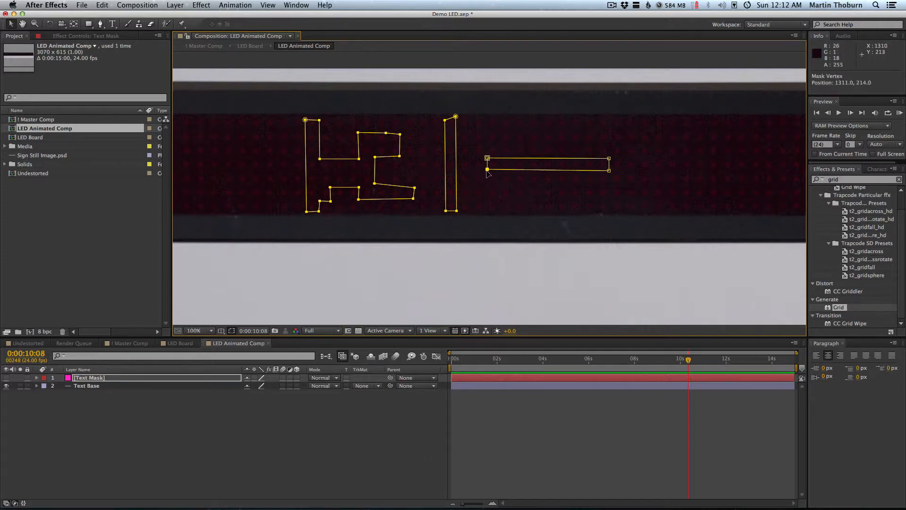
{"action": "left_click_drag", "start_coordinate": [488, 170], "coordinate": [487, 172]}
{"action": "left_click_drag", "start_coordinate": [609, 170], "coordinate": [611, 172]}
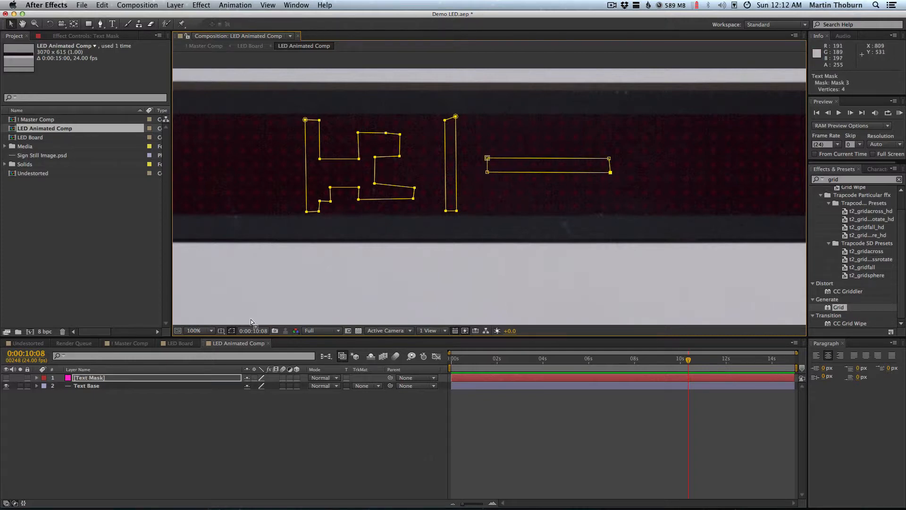
Show the Text Mask layer briefly to check the filled mask shapes over the sign, and hide it again.
{"action": "left_click", "coordinate": [6, 378]}
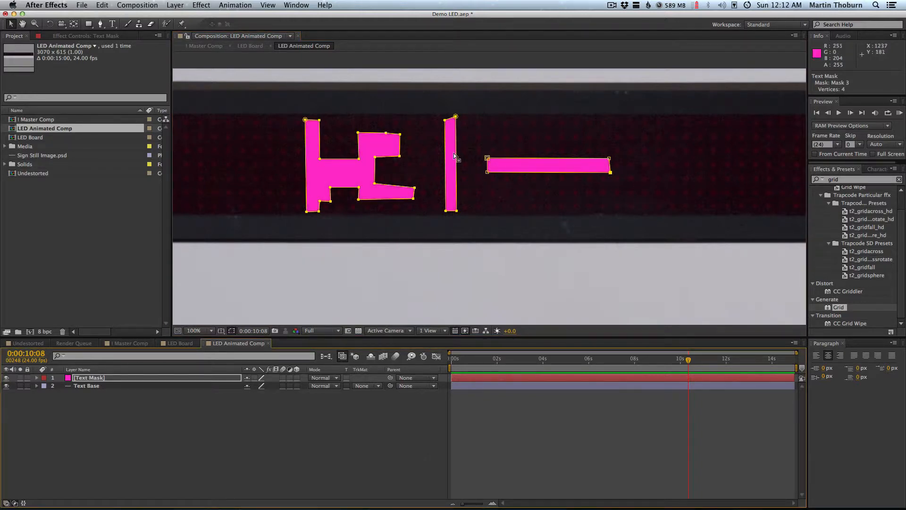
{"action": "left_click", "coordinate": [6, 377]}
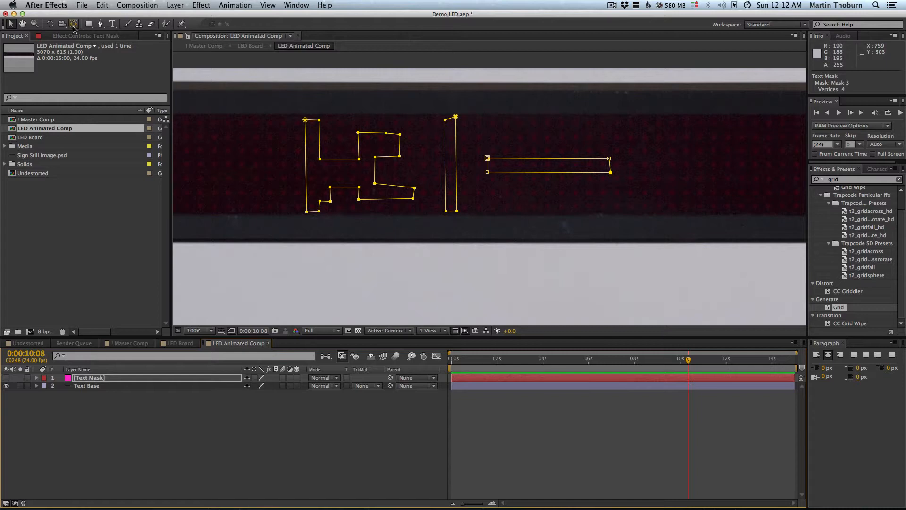
{"action": "left_click", "coordinate": [35, 24]}
{"action": "left_click", "coordinate": [512, 209], "text": "alt"}
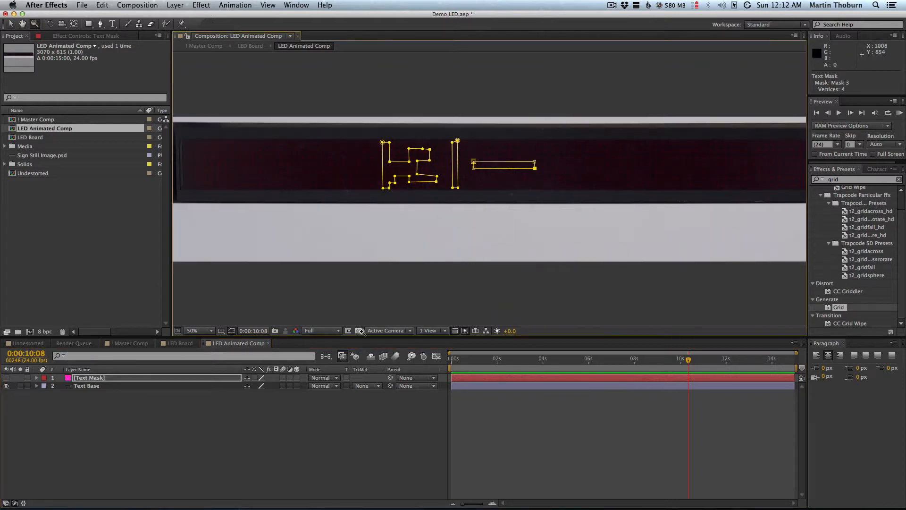
{"action": "left_click", "coordinate": [98, 380]}
{"action": "key", "text": "space"}
{"action": "left_click_drag", "start_coordinate": [427, 200], "coordinate": [425, 224]}
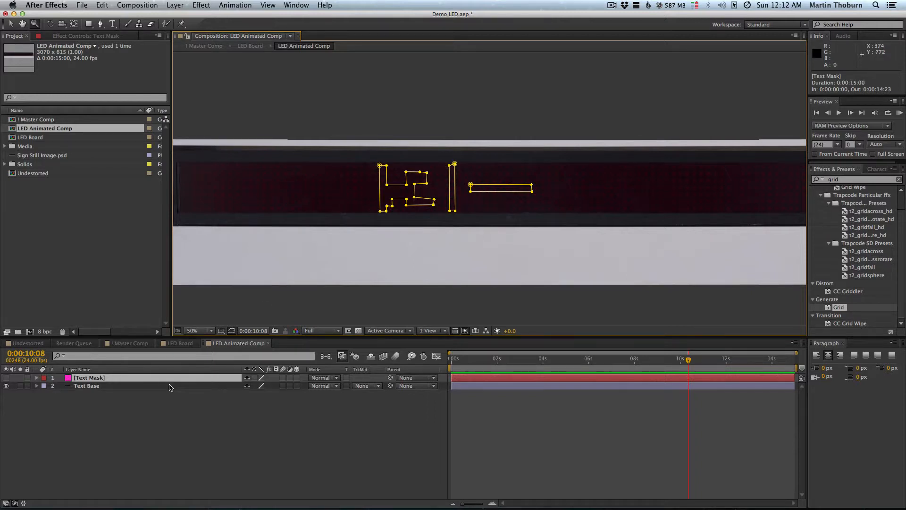
{"action": "key", "text": "v"}
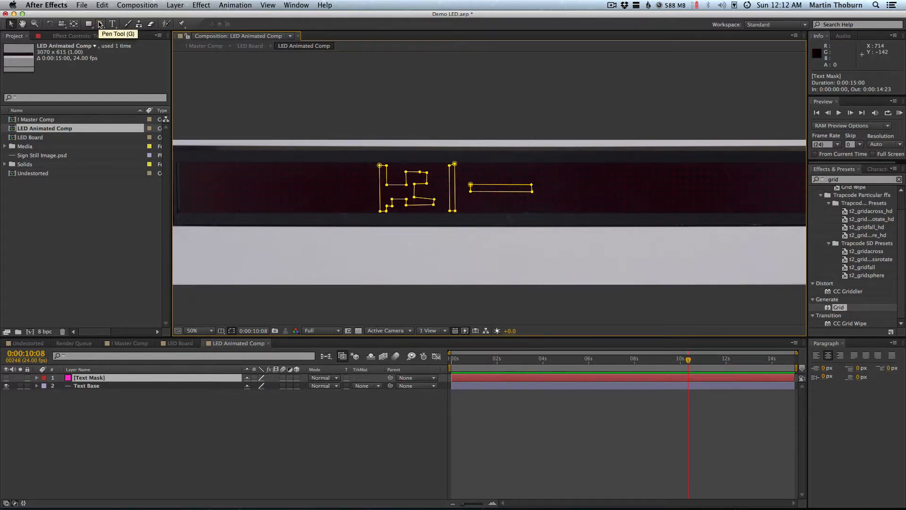
{"action": "left_click", "coordinate": [108, 391]}
{"action": "left_click", "coordinate": [104, 381]}
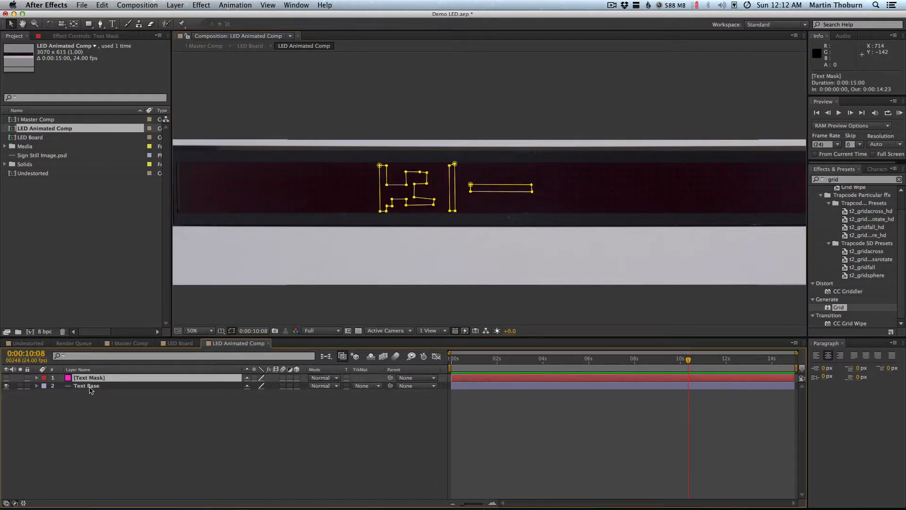
Set the Text Base layer's track matte to Alpha Matte "[Text Mask]".
{"action": "left_click", "coordinate": [86, 387]}
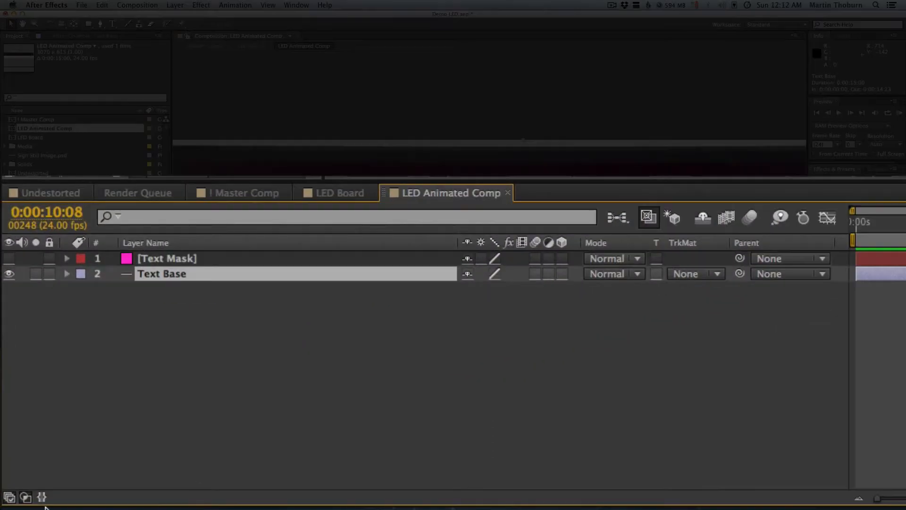
{"action": "left_click", "coordinate": [14, 503]}
{"action": "left_click", "coordinate": [25, 498]}
{"action": "left_click", "coordinate": [25, 497]}
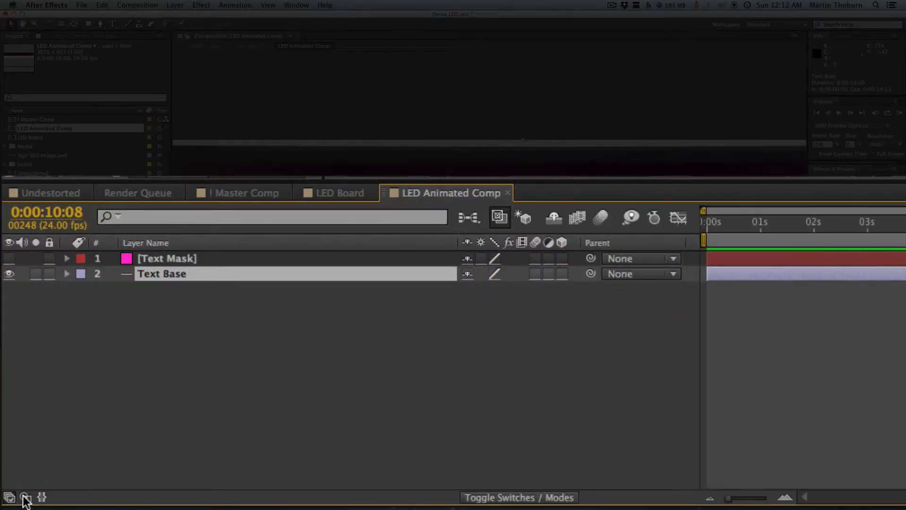
{"action": "left_click", "coordinate": [25, 497]}
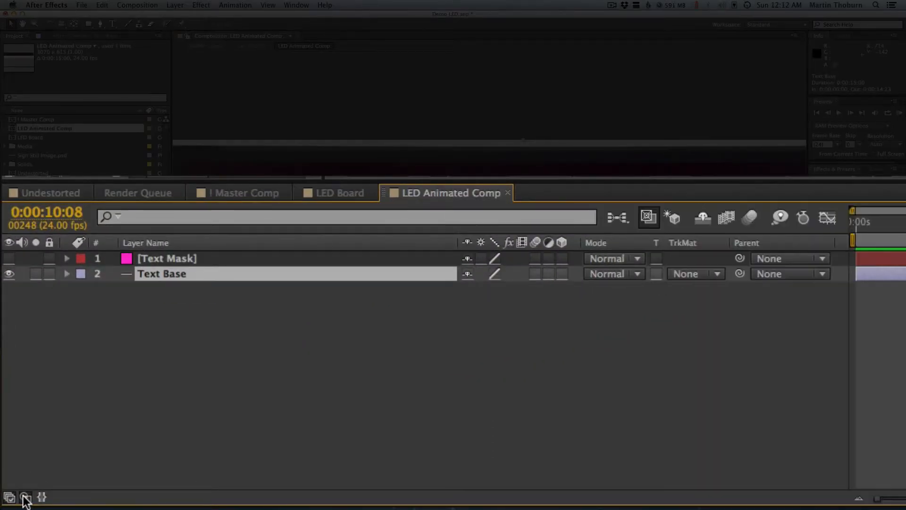
{"action": "left_click", "coordinate": [706, 275]}
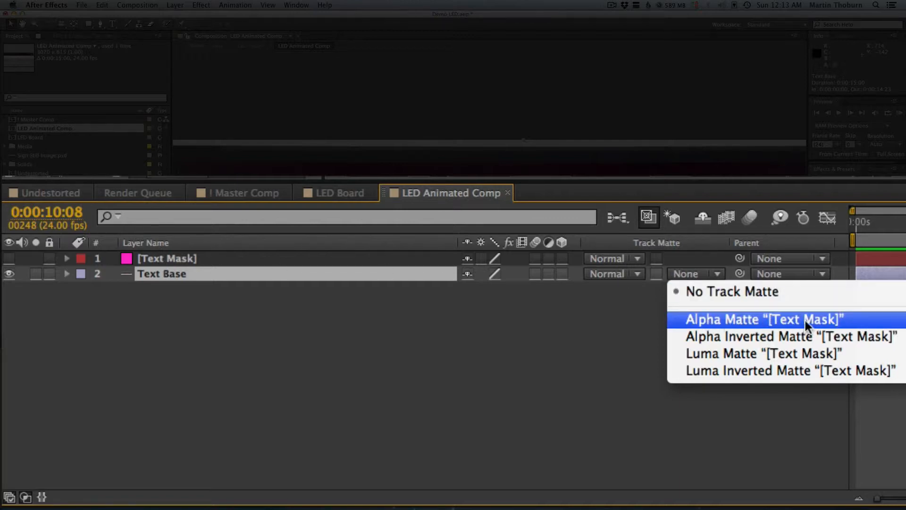
{"action": "left_click", "coordinate": [805, 321]}
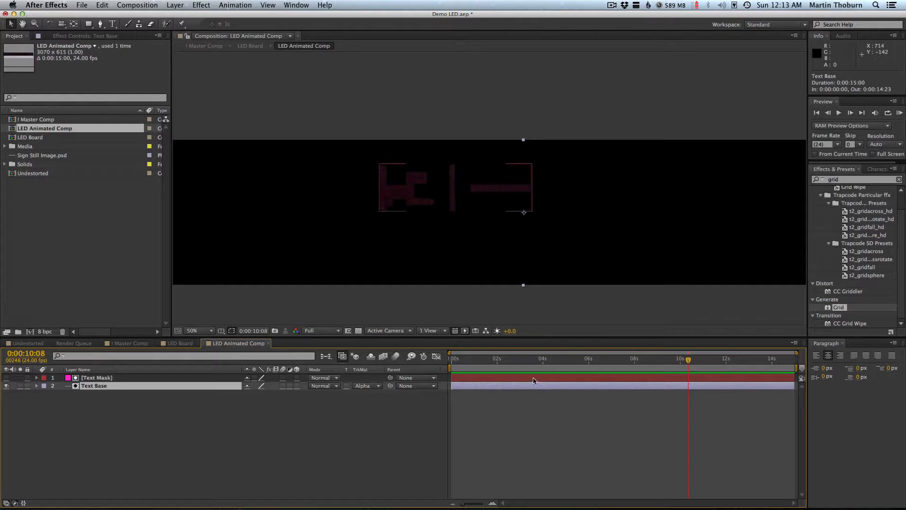
Set a starting Position keyframe for the Text Mask layer at 0:00:00:10.
{"action": "left_click_drag", "start_coordinate": [463, 359], "coordinate": [597, 357]}
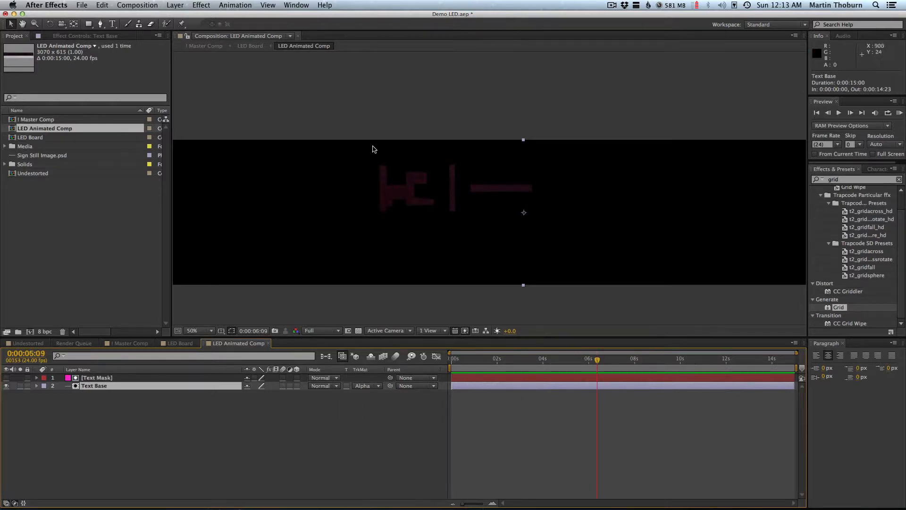
{"action": "left_click", "coordinate": [136, 377]}
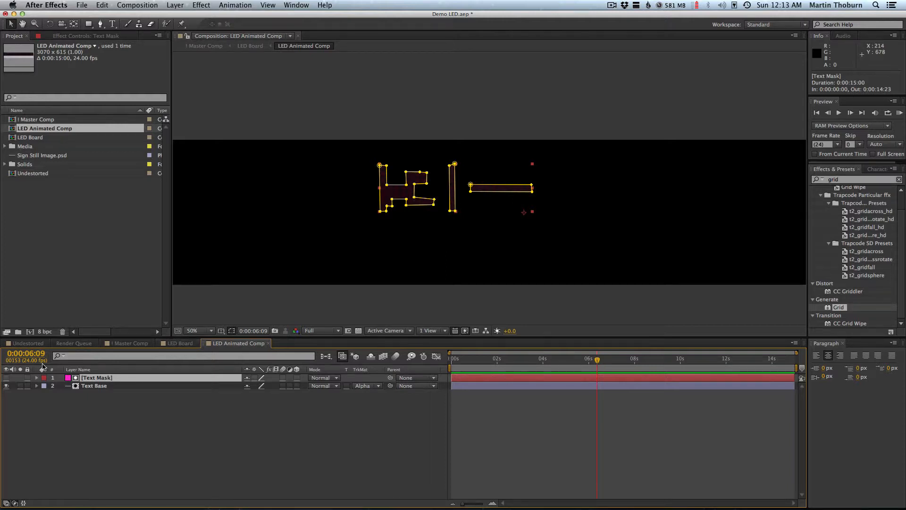
{"action": "left_click", "coordinate": [76, 413]}
{"action": "left_click", "coordinate": [101, 379]}
{"action": "left_click_drag", "start_coordinate": [548, 363], "coordinate": [479, 366]}
{"action": "key", "text": "h"}
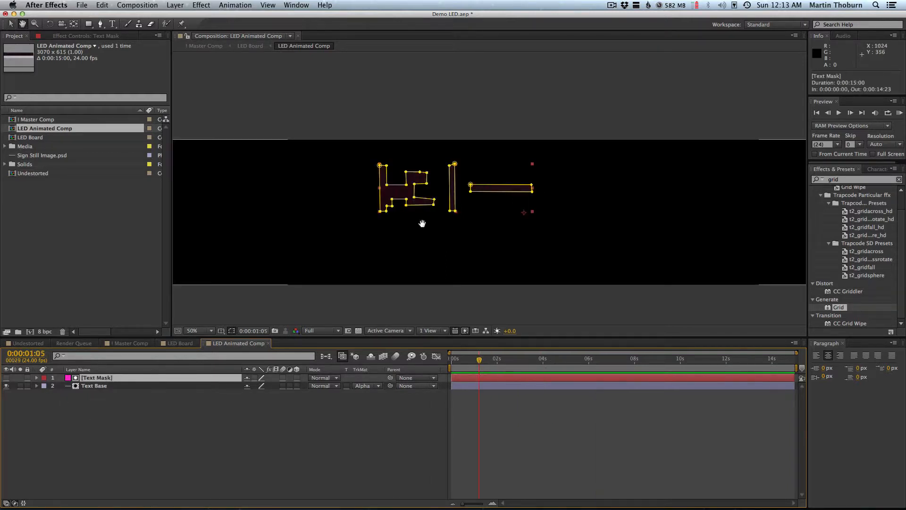
{"action": "left_click_drag", "start_coordinate": [421, 223], "coordinate": [488, 223]}
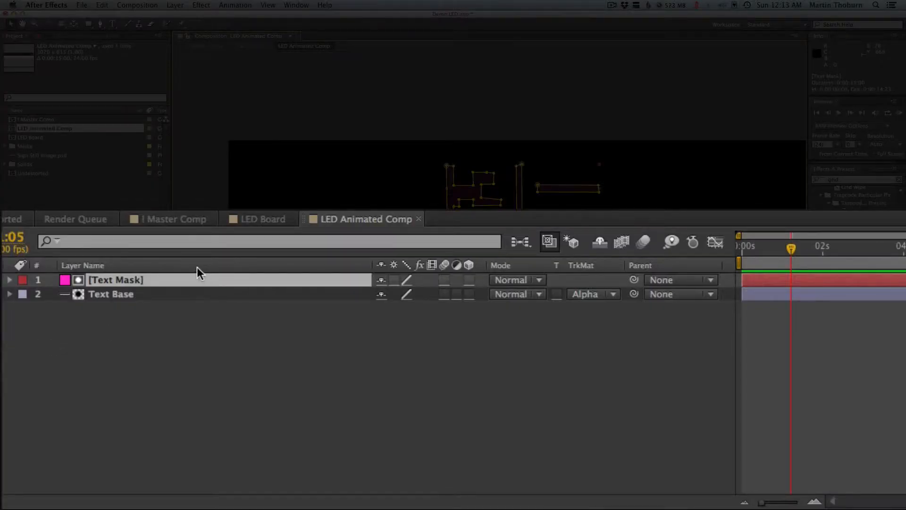
{"action": "key", "text": "p"}
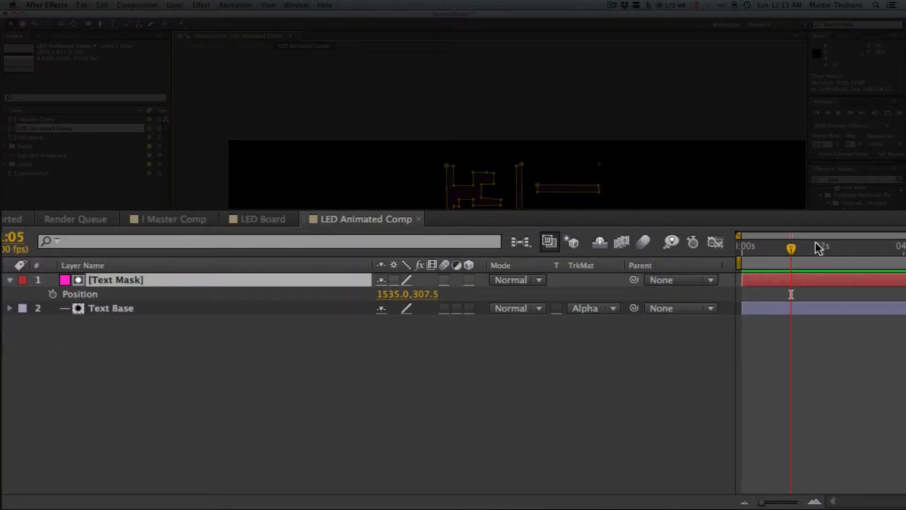
{"action": "left_click", "coordinate": [761, 247]}
{"action": "left_click", "coordinate": [60, 386]}
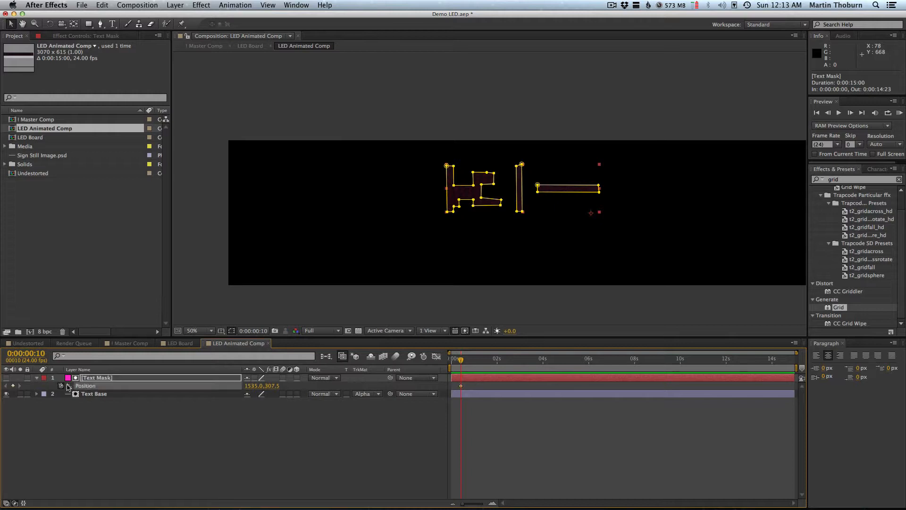
At 0:00:05:16, slide the whole Text Mask layer horizontally leftward to Position 739.0, 307.5 as a second keyframe, and scrub through the motion.
{"action": "left_click", "coordinate": [581, 359]}
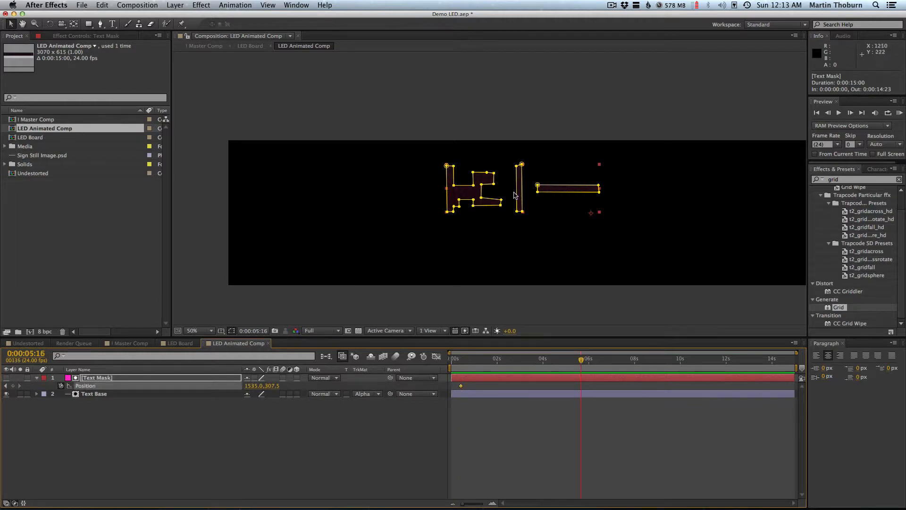
{"action": "left_click_drag", "start_coordinate": [480, 196], "coordinate": [439, 195]}
{"action": "key", "text": "super+z"}
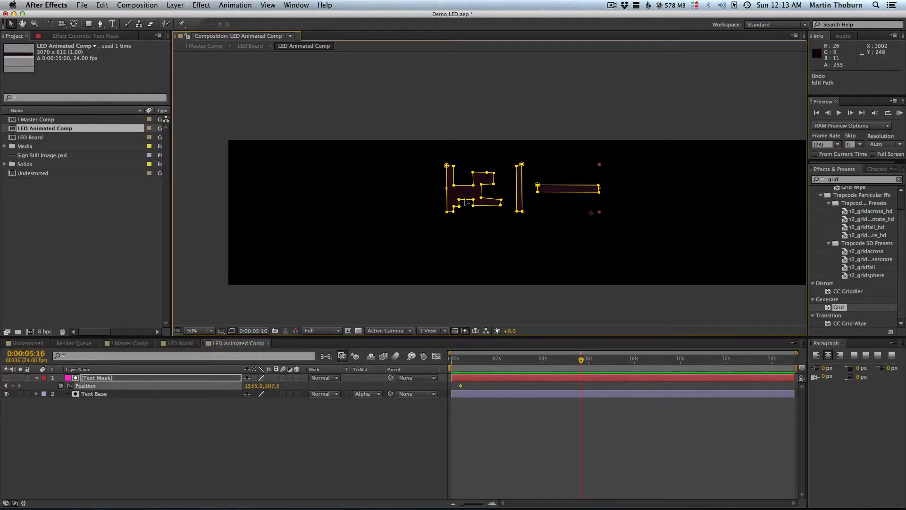
{"action": "left_click_drag", "start_coordinate": [521, 198], "coordinate": [354, 202]}
{"action": "key", "text": "super+z"}
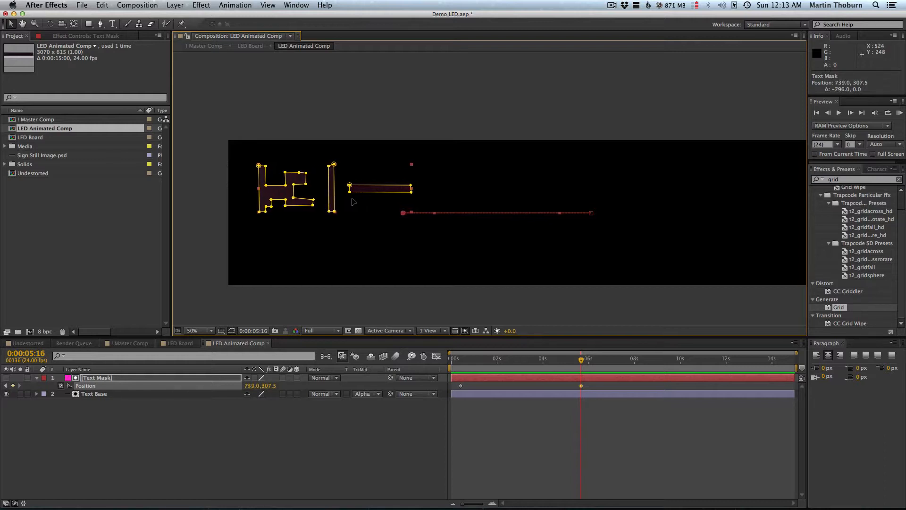
{"action": "left_click_drag", "start_coordinate": [582, 360], "coordinate": [546, 361]}
{"action": "left_click", "coordinate": [563, 411]}
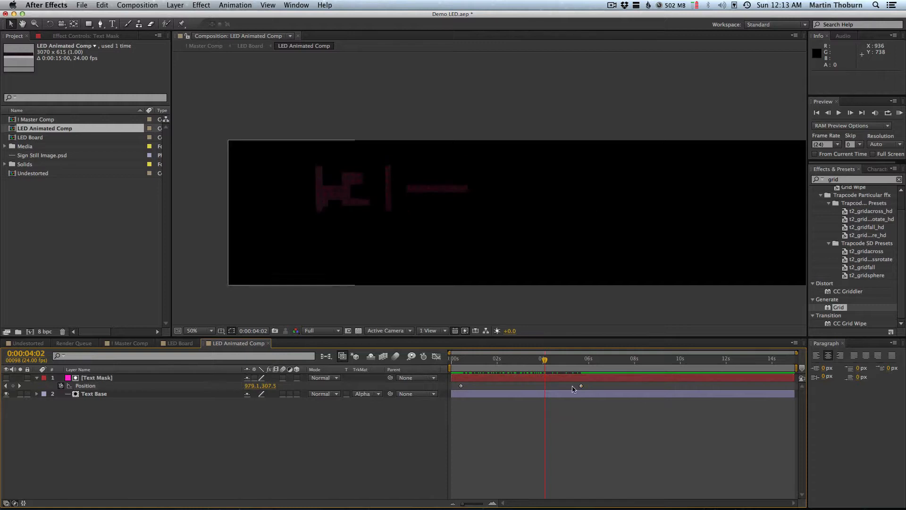
Hide the LED Board Background layer in LED Board, preview the masked text in the Master Comp, and show the background again.
{"action": "left_click", "coordinate": [181, 343]}
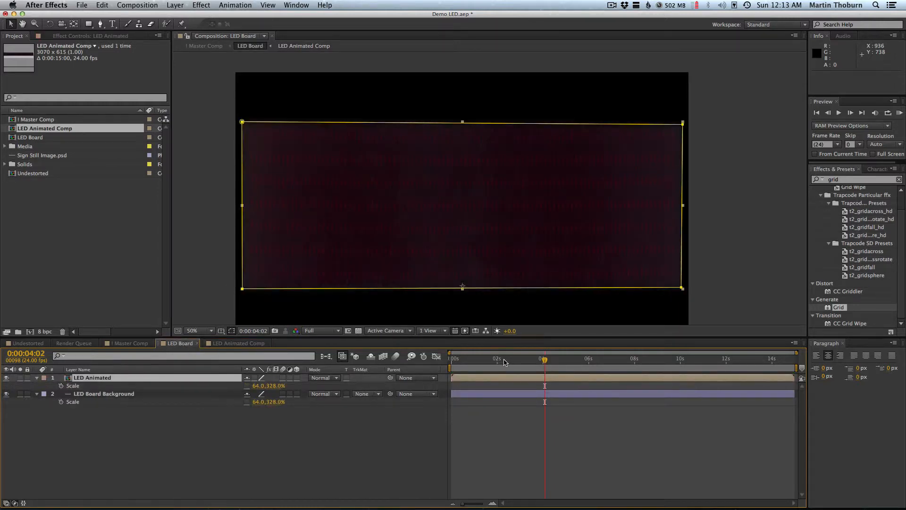
{"action": "left_click", "coordinate": [6, 394]}
{"action": "mouse_move", "coordinate": [536, 365]}
{"action": "left_mouse_down"}
{"action": "mouse_move", "coordinate": [438, 364]}
{"action": "mouse_move", "coordinate": [585, 361]}
{"action": "mouse_move", "coordinate": [488, 361]}
{"action": "mouse_move", "coordinate": [525, 361]}
{"action": "left_mouse_up"}
{"action": "left_click", "coordinate": [130, 343]}
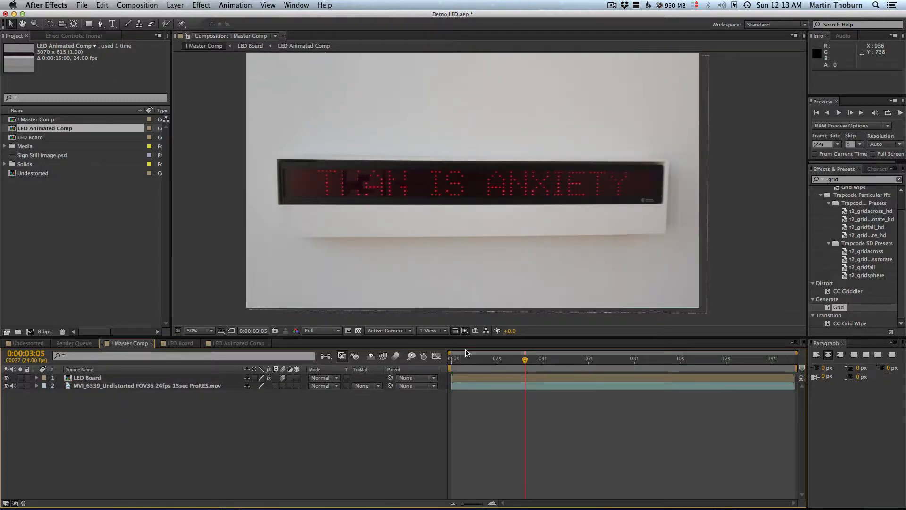
{"action": "key", "text": "space"}
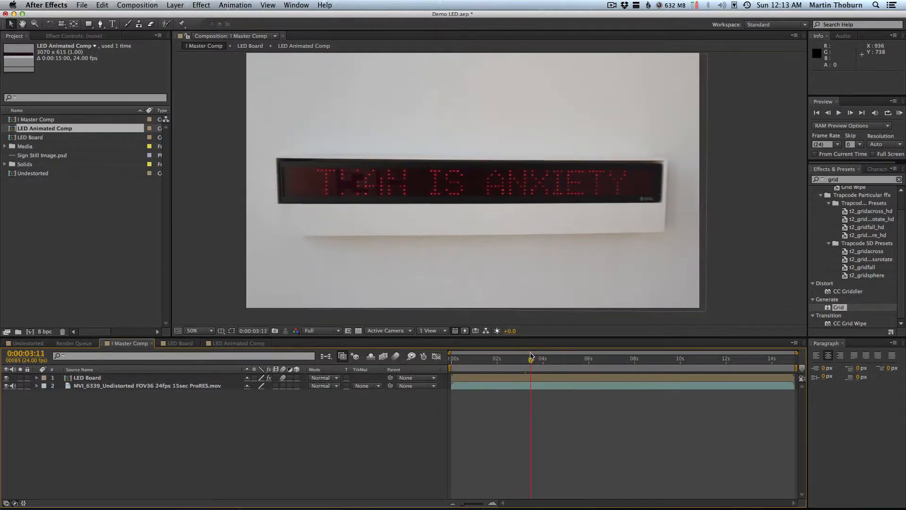
{"action": "left_click", "coordinate": [181, 343]}
{"action": "left_click", "coordinate": [6, 394]}
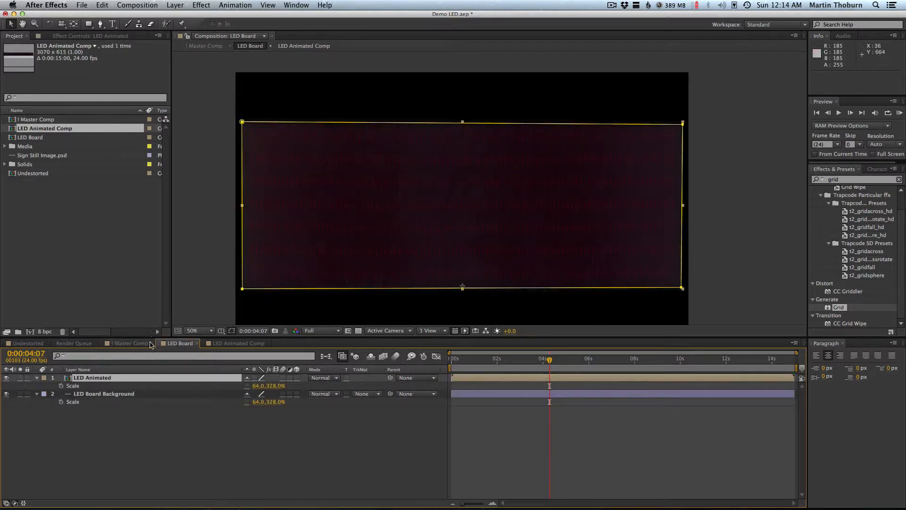
{"action": "left_click_drag", "start_coordinate": [560, 363], "coordinate": [519, 361]}
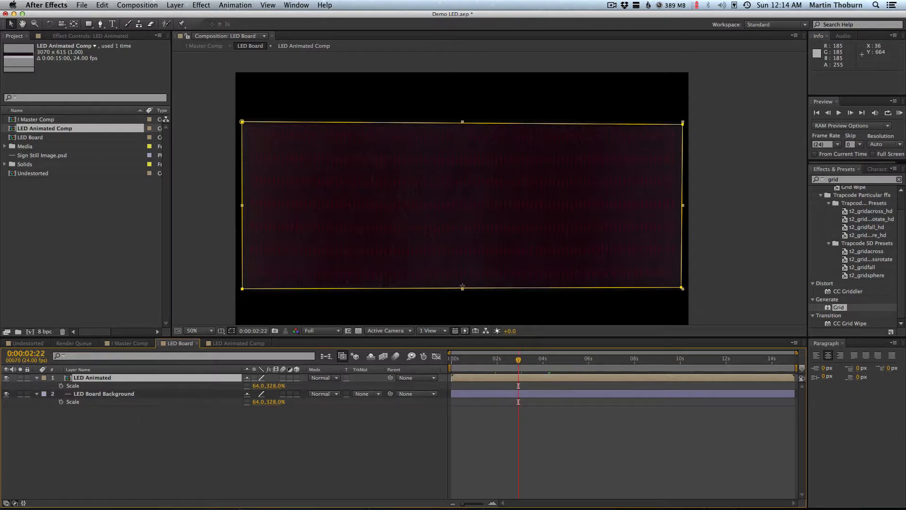
Hide the LED Board Background layer and apply the Levels effect to the LED Animated layer.
{"action": "left_click", "coordinate": [6, 394]}
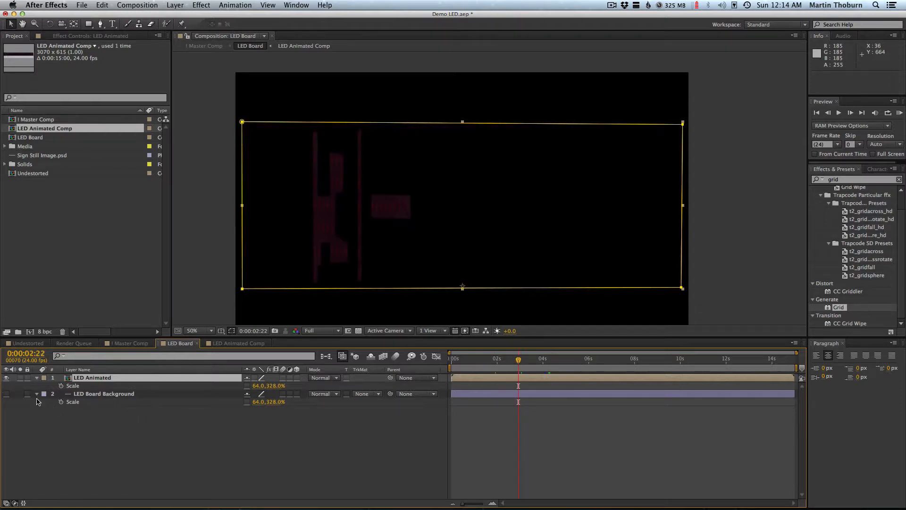
{"action": "left_click", "coordinate": [134, 422]}
{"action": "left_click", "coordinate": [107, 381]}
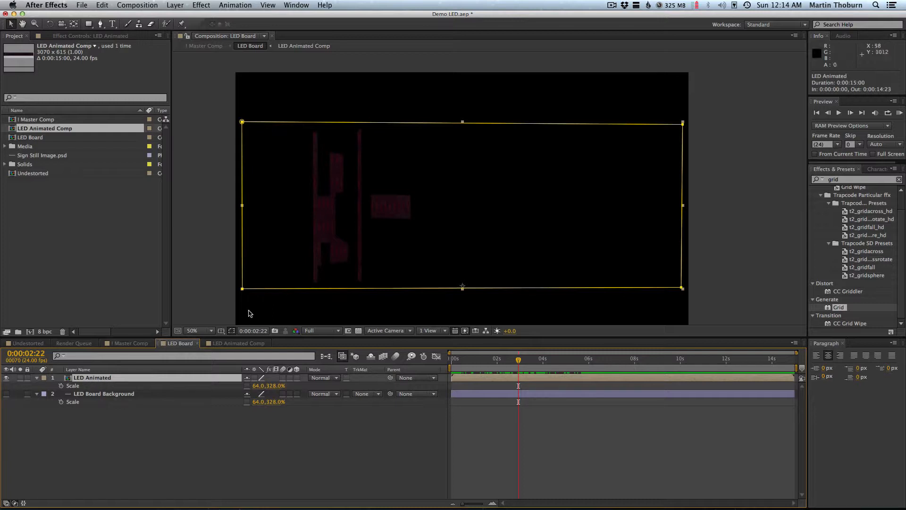
{"action": "mouse_move", "coordinate": [519, 361]}
{"action": "left_mouse_down"}
{"action": "mouse_move", "coordinate": [497, 361]}
{"action": "mouse_move", "coordinate": [572, 361]}
{"action": "mouse_move", "coordinate": [501, 362]}
{"action": "left_mouse_up"}
{"action": "double_click", "coordinate": [834, 180]}
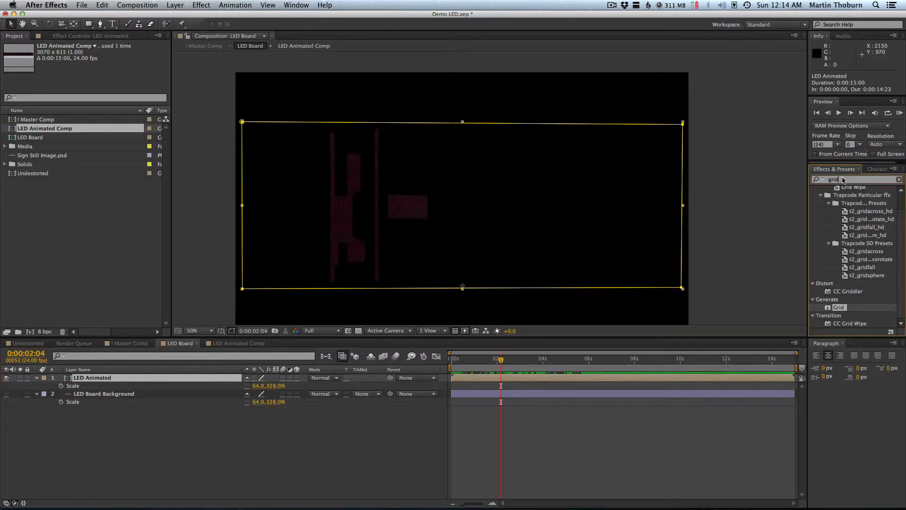
{"action": "type", "text": "levels"}
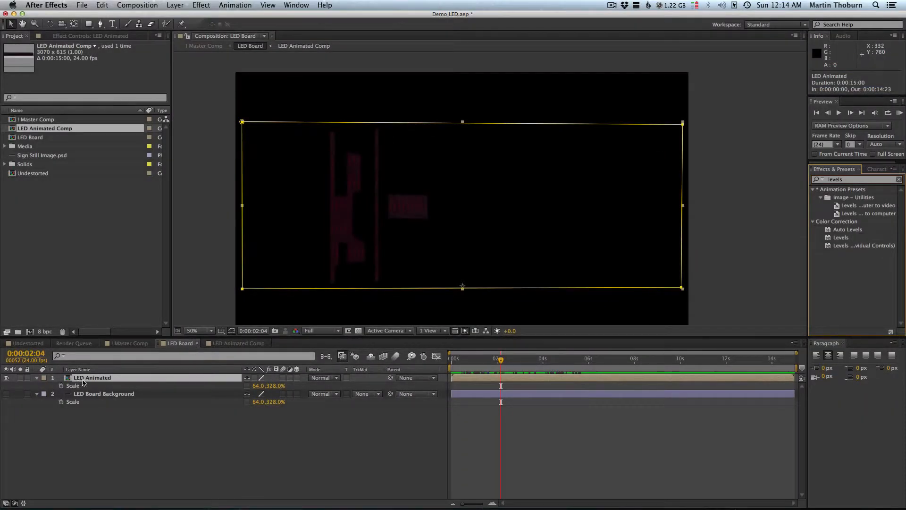
{"action": "left_click_drag", "start_coordinate": [839, 240], "coordinate": [109, 379]}
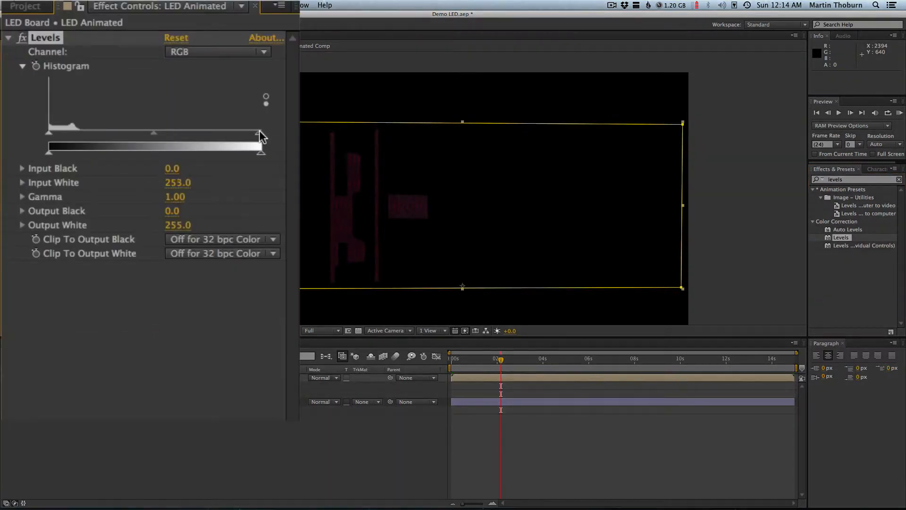
Set the Levels effect to Input Black 16, Input White 60 and Gamma 0.33, and scrub to check the brightened dots.
{"action": "left_click_drag", "start_coordinate": [261, 136], "coordinate": [97, 135]}
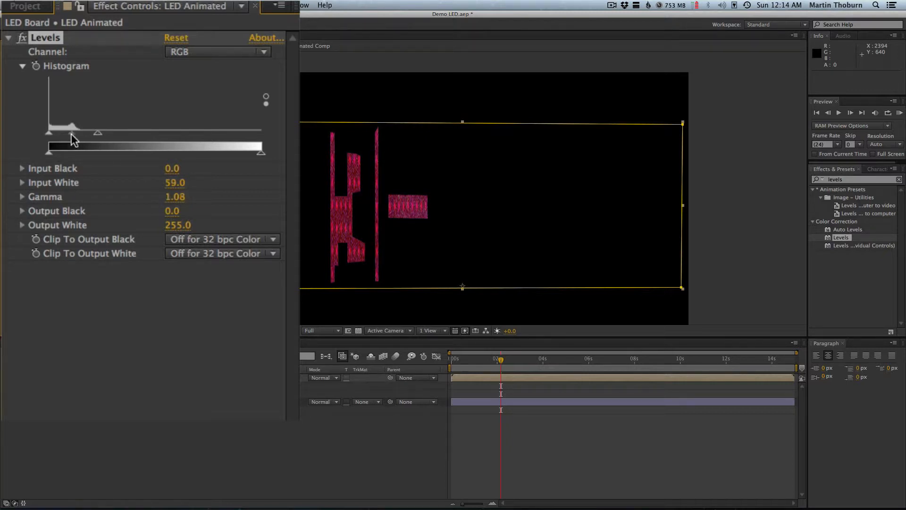
{"action": "left_click_drag", "start_coordinate": [71, 134], "coordinate": [94, 141]}
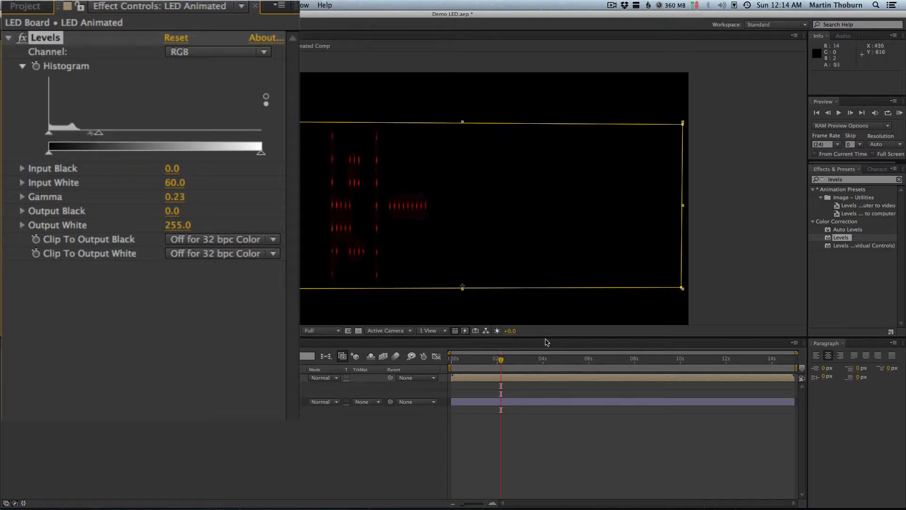
{"action": "left_click_drag", "start_coordinate": [499, 361], "coordinate": [533, 363]}
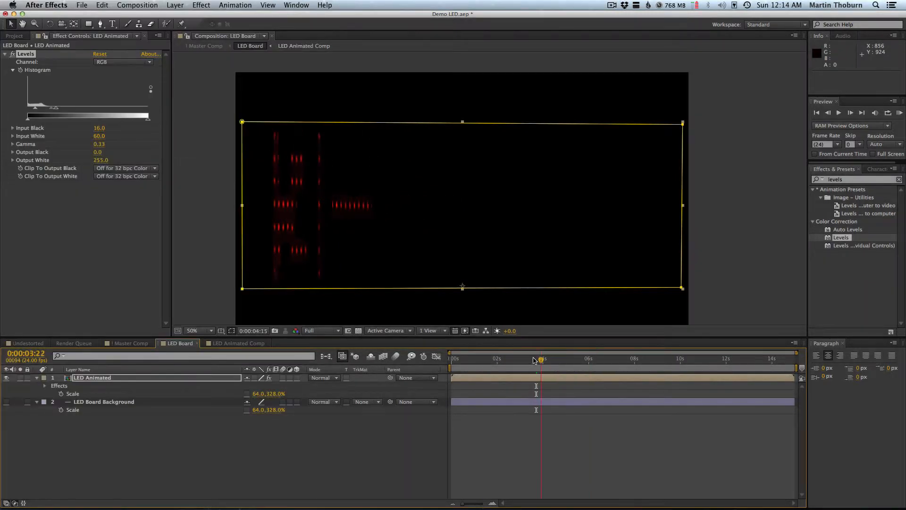
{"action": "left_click_drag", "start_coordinate": [540, 361], "coordinate": [519, 359]}
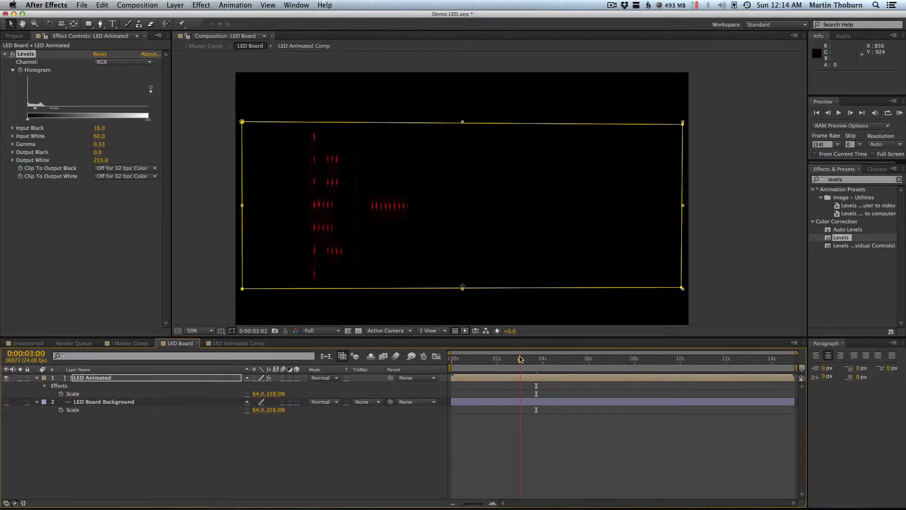
Find the Stylize Glow effect and apply it to the LED Animated layer.
{"action": "left_click", "coordinate": [858, 180]}
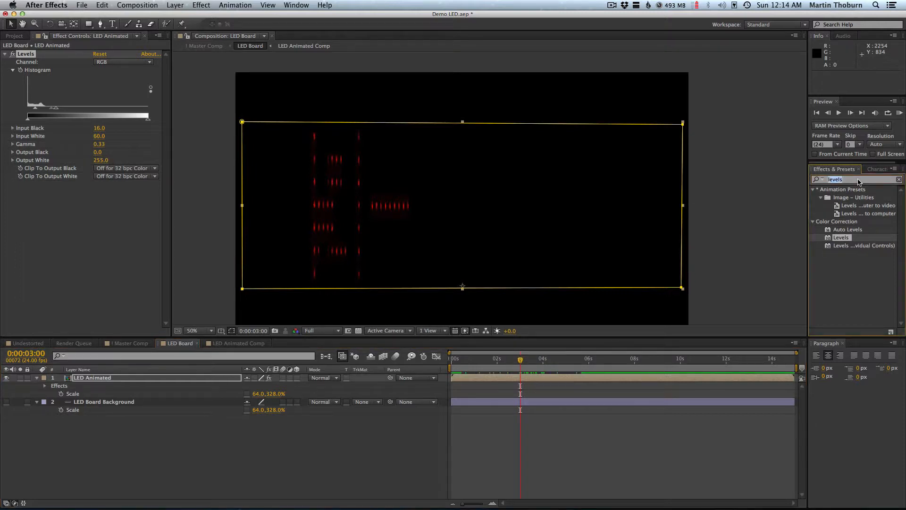
{"action": "type", "text": "grow"}
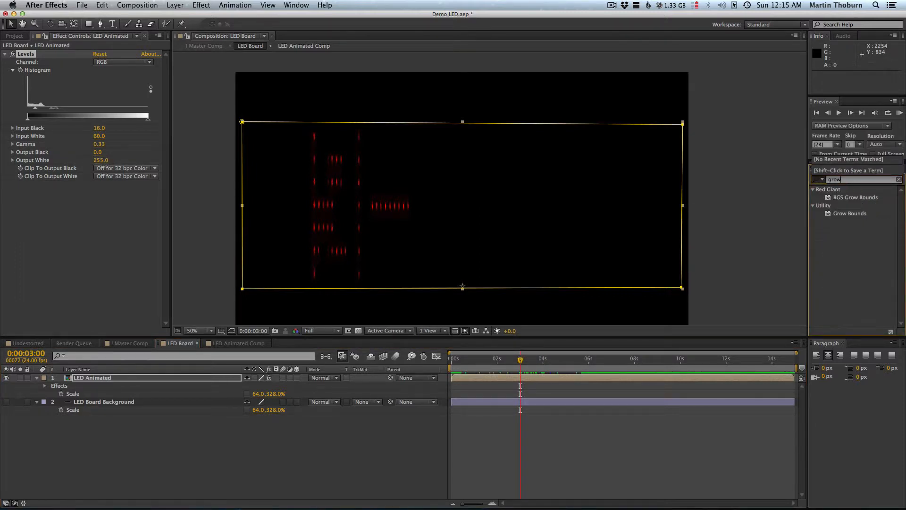
{"action": "key", "text": "BackSpace"}
{"action": "key", "text": "BackSpace"}
{"action": "key", "text": "BackSpace"}
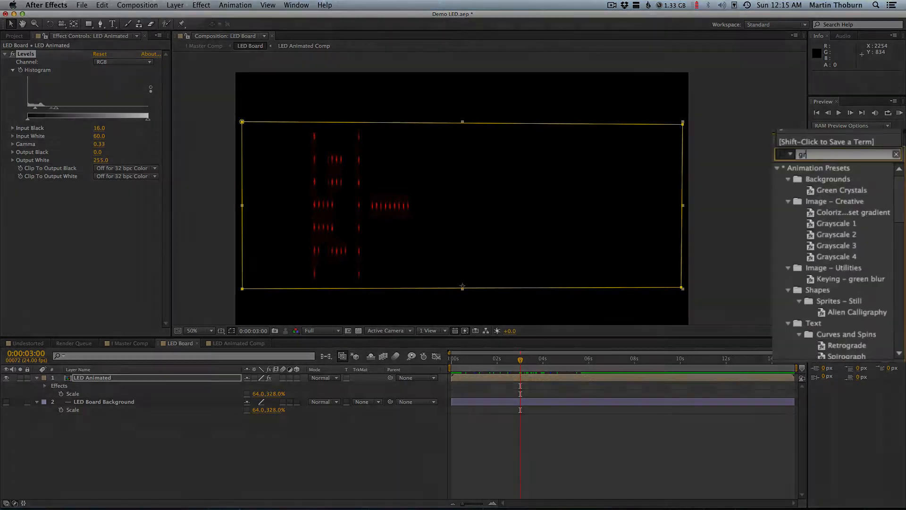
{"action": "type", "text": "low"}
{"action": "scroll", "coordinate": [809, 223], "scroll_direction": "down", "scroll_amount": 5}
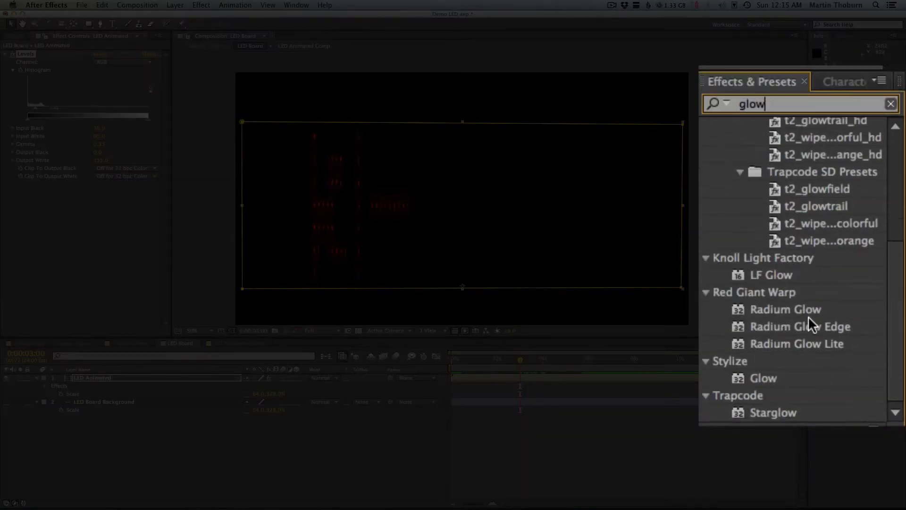
{"action": "left_click", "coordinate": [767, 377]}
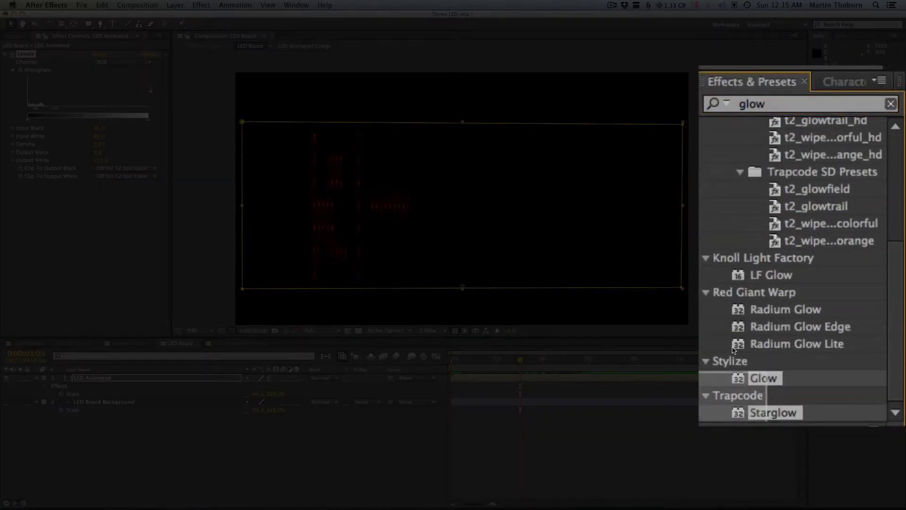
{"action": "left_click", "coordinate": [766, 376]}
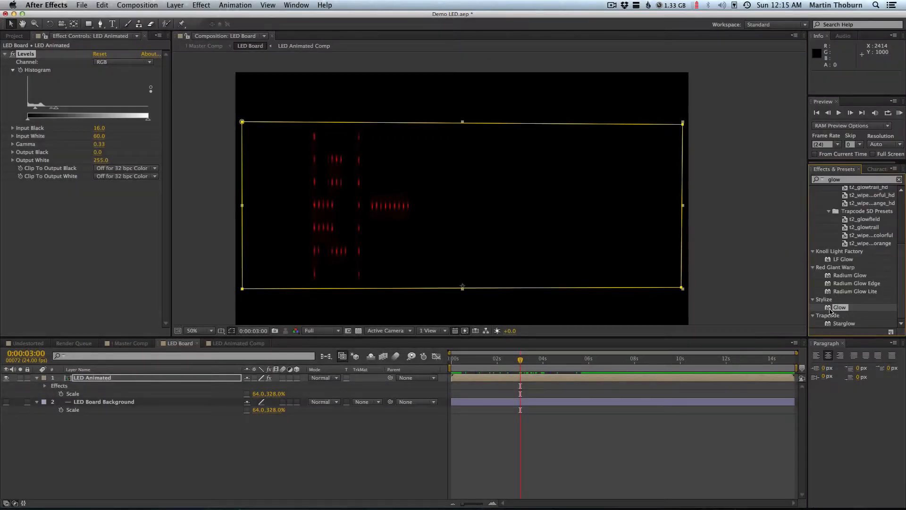
{"action": "left_click_drag", "start_coordinate": [830, 308], "coordinate": [109, 378]}
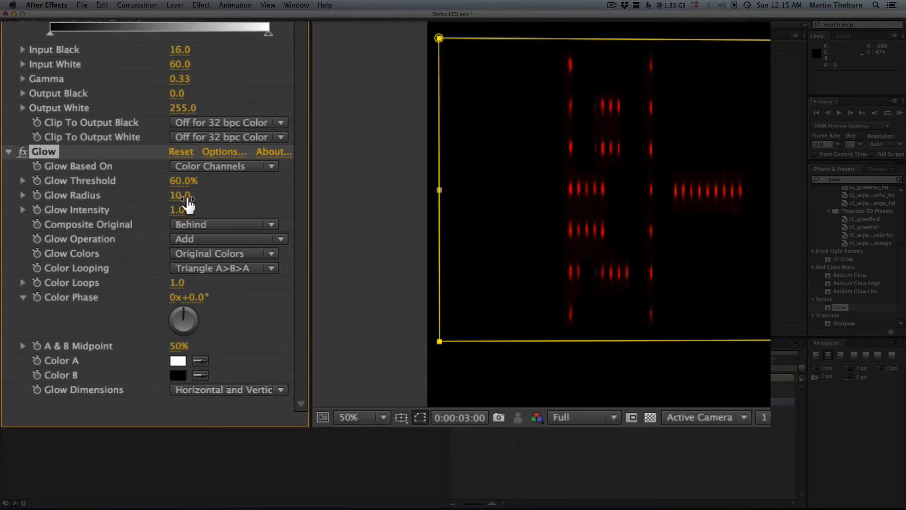
Set the Glow to Threshold 45.5%, Radius 16 and Intensity 1.5, and scrub to check the glowing dots.
{"action": "left_click_drag", "start_coordinate": [189, 202], "coordinate": [238, 208]}
{"action": "left_click_drag", "start_coordinate": [192, 185], "coordinate": [127, 177]}
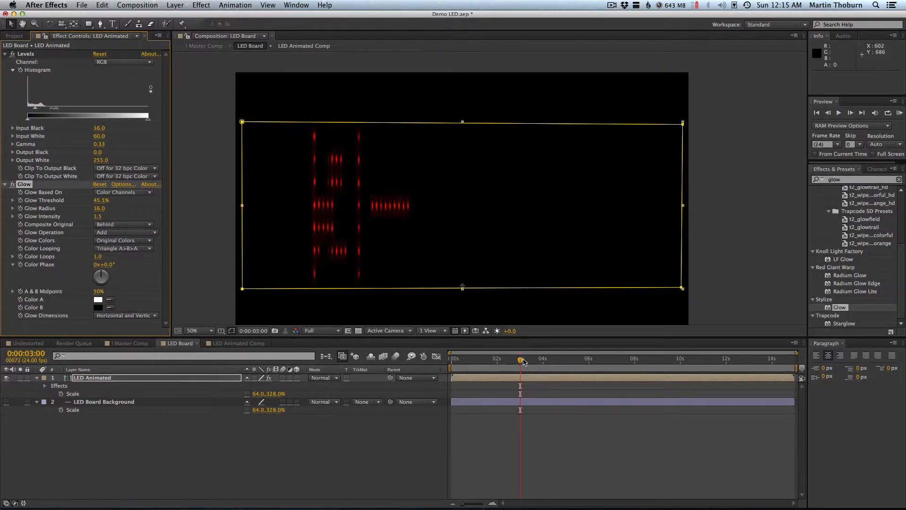
{"action": "mouse_move", "coordinate": [525, 361]}
{"action": "left_mouse_down"}
{"action": "mouse_move", "coordinate": [496, 362]}
{"action": "mouse_move", "coordinate": [518, 361]}
{"action": "mouse_move", "coordinate": [510, 361]}
{"action": "left_mouse_up"}
Show the LED Board Background layer again and scrub back to 0:00:01:03 to check the glowing text over it.
{"action": "left_click", "coordinate": [44, 444]}
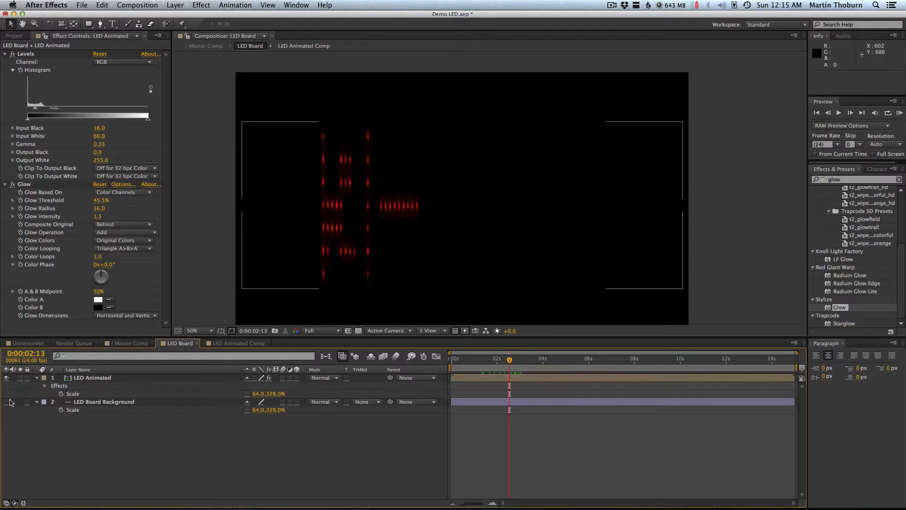
{"action": "left_click", "coordinate": [6, 402]}
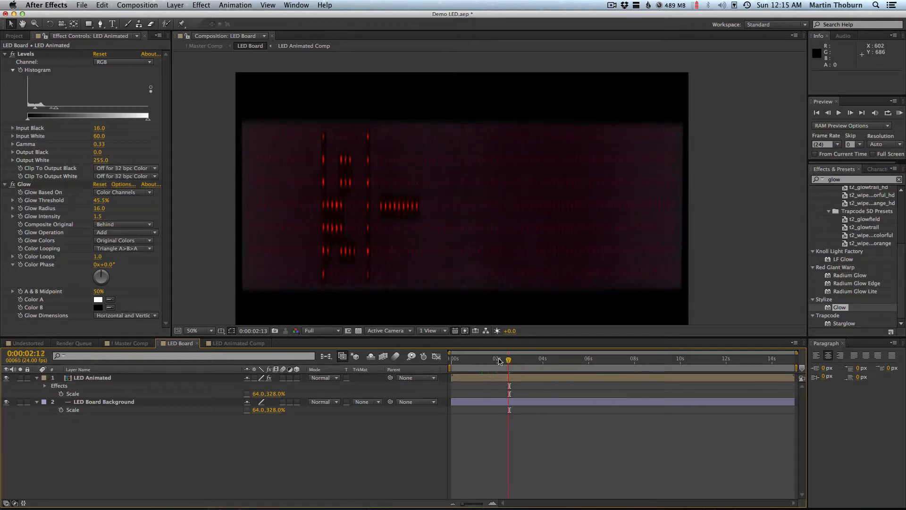
{"action": "left_click_drag", "start_coordinate": [499, 361], "coordinate": [477, 358]}
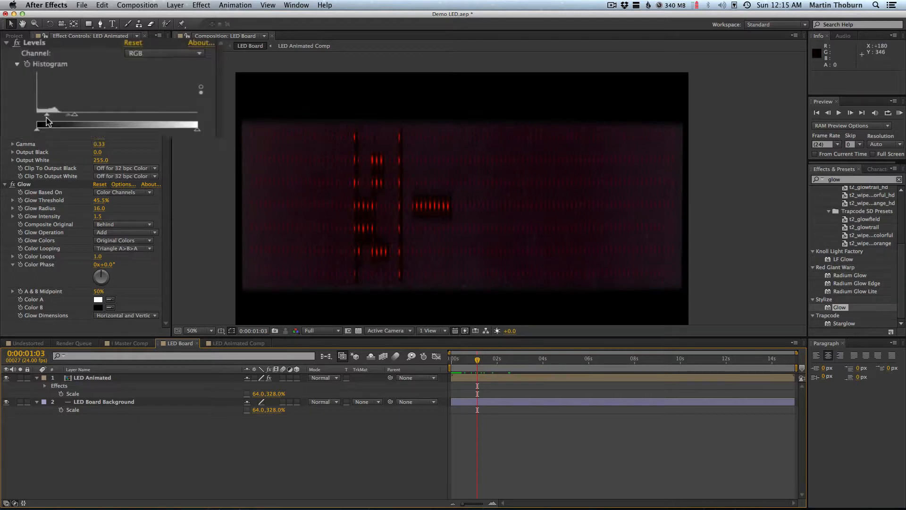
Set the Levels Input Black to 0 on the LED Animated layer, and scrub the Master Comp to 0:00:02:16 to check the sign.
{"action": "left_click", "coordinate": [30, 110]}
{"action": "left_click_drag", "start_coordinate": [55, 127], "coordinate": [78, 133]}
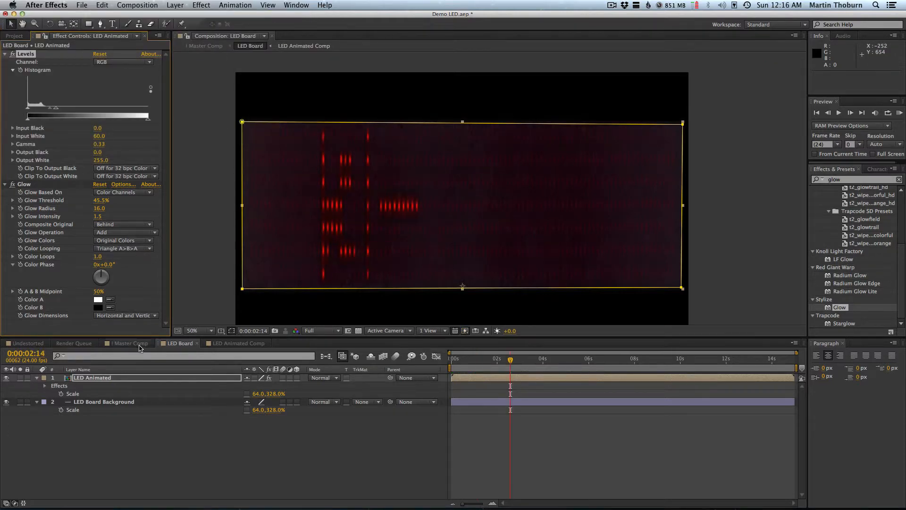
{"action": "left_click", "coordinate": [137, 343]}
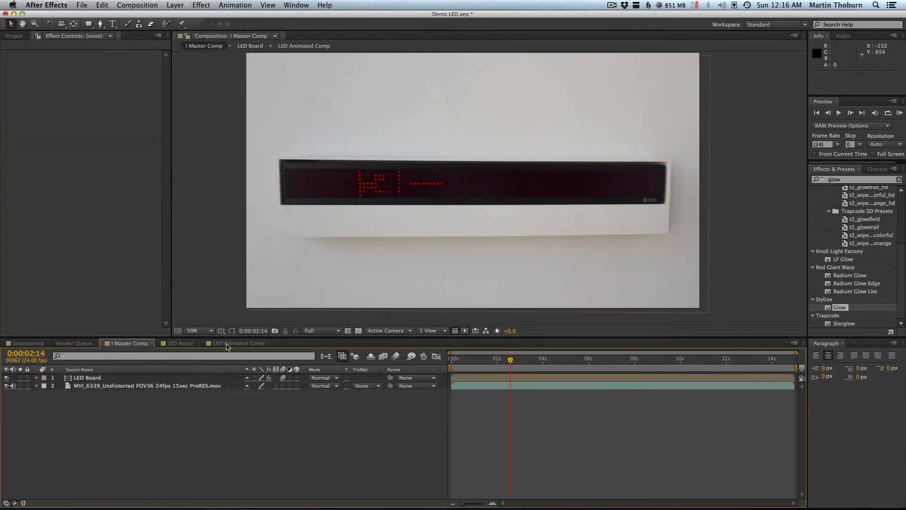
{"action": "mouse_move", "coordinate": [512, 359]}
{"action": "left_mouse_down"}
{"action": "mouse_move", "coordinate": [467, 361]}
{"action": "mouse_move", "coordinate": [554, 355]}
{"action": "mouse_move", "coordinate": [452, 359]}
{"action": "mouse_move", "coordinate": [581, 358]}
{"action": "mouse_move", "coordinate": [512, 357]}
{"action": "left_mouse_up"}
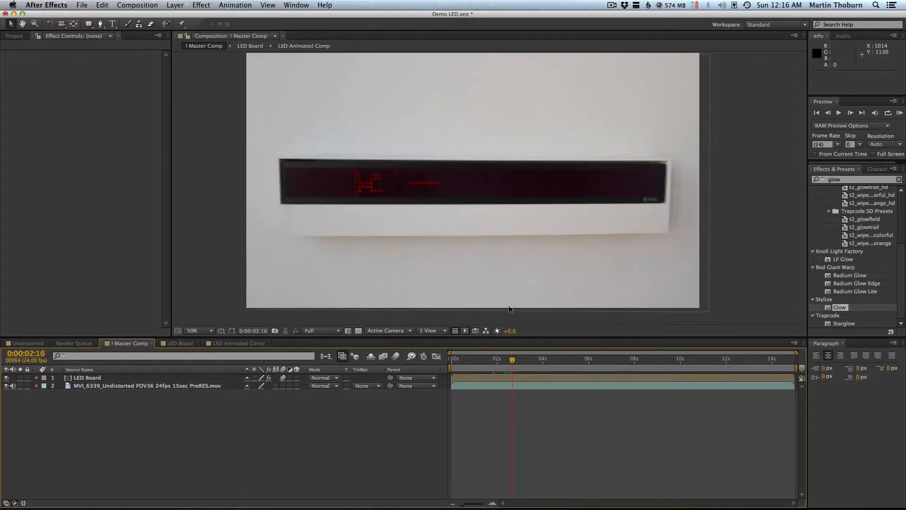
Duplicate both the Text Mask and Text Base layers in the LED Animated Comp.
{"action": "left_click", "coordinate": [224, 344]}
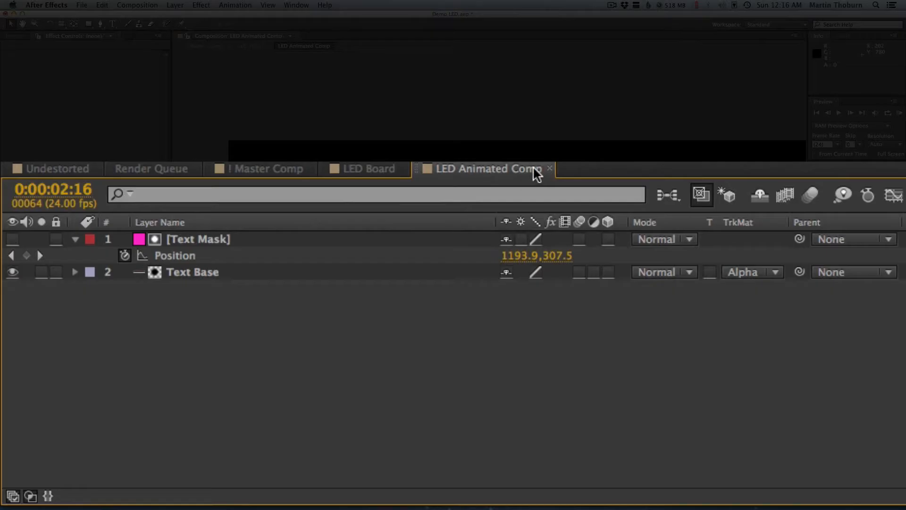
{"action": "left_click", "coordinate": [231, 271]}
{"action": "key", "text": "super+a"}
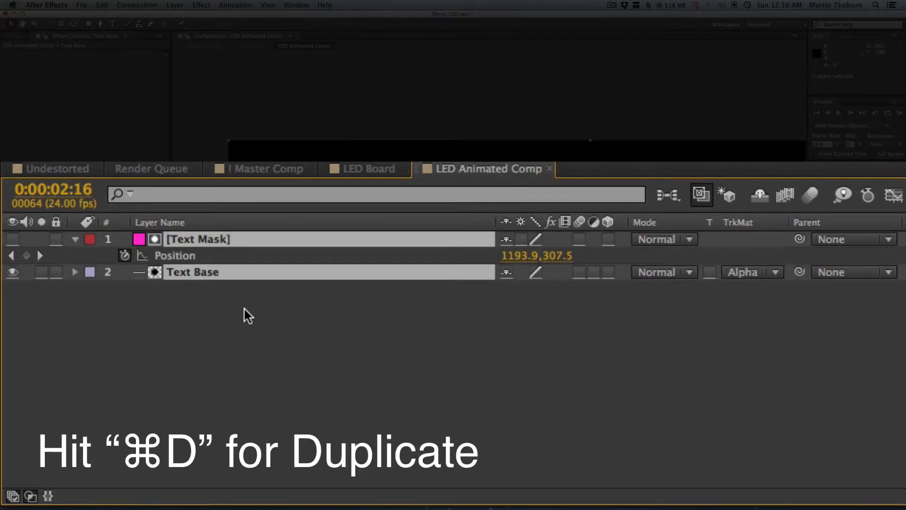
{"action": "key", "text": "super+d"}
{"action": "left_click", "coordinate": [247, 360]}
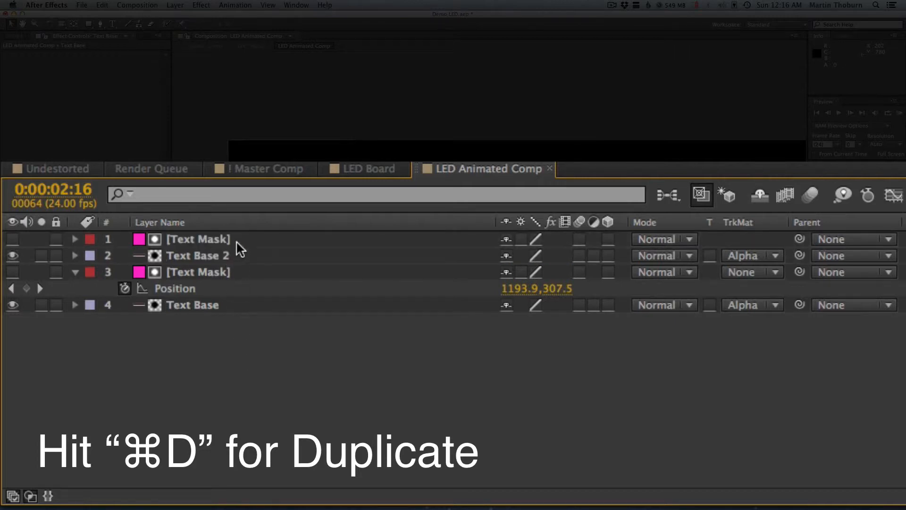
Delete the Position keyframes of the duplicated Text Mask layer, with the playhead at 0:00:00:00.
{"action": "left_click", "coordinate": [236, 243]}
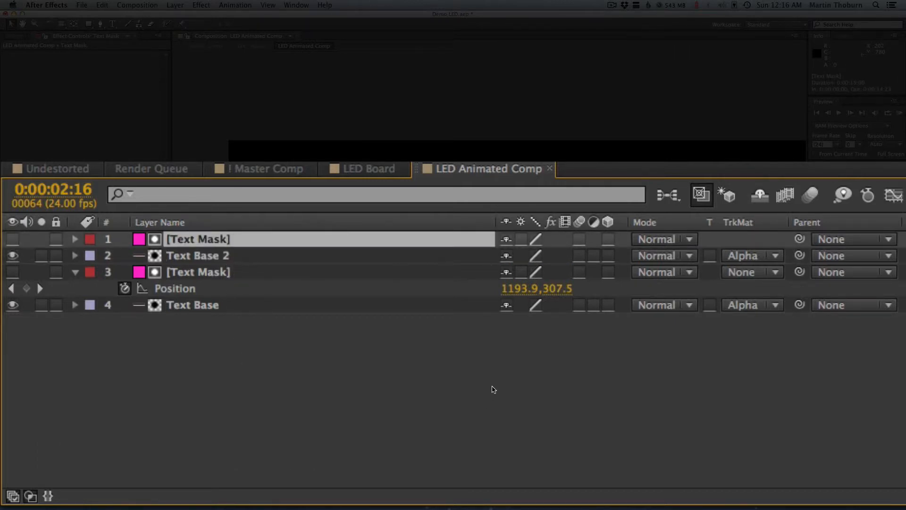
{"action": "key", "text": "m"}
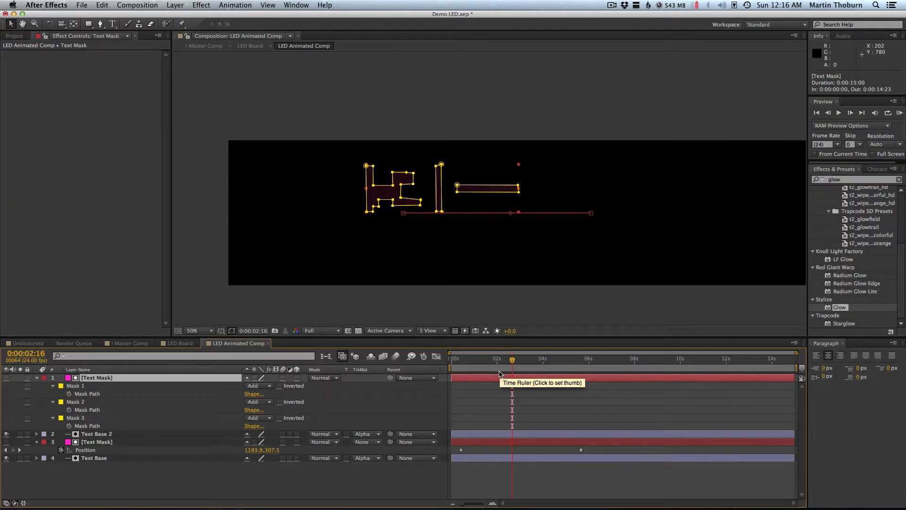
{"action": "key", "text": "p"}
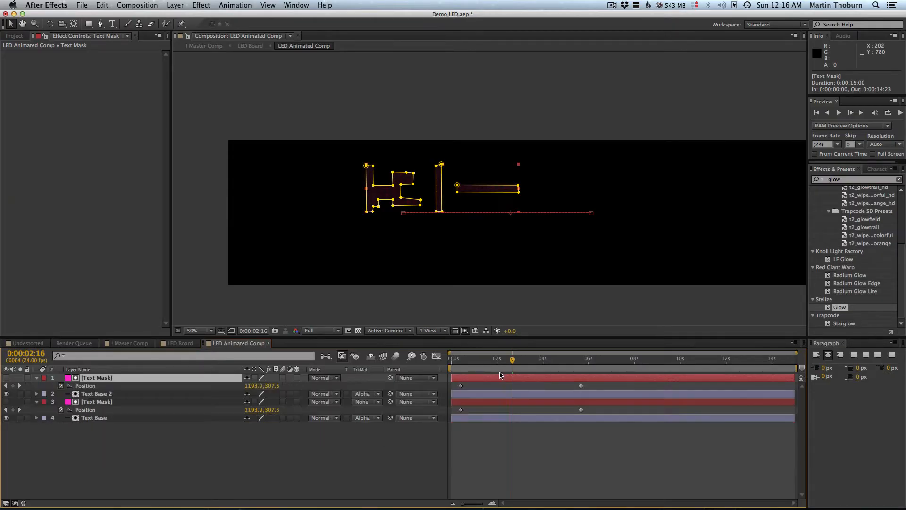
{"action": "left_click_drag", "start_coordinate": [512, 361], "coordinate": [433, 360]}
{"action": "left_click_drag", "start_coordinate": [596, 383], "coordinate": [399, 388]}
{"action": "key", "text": "Delete"}
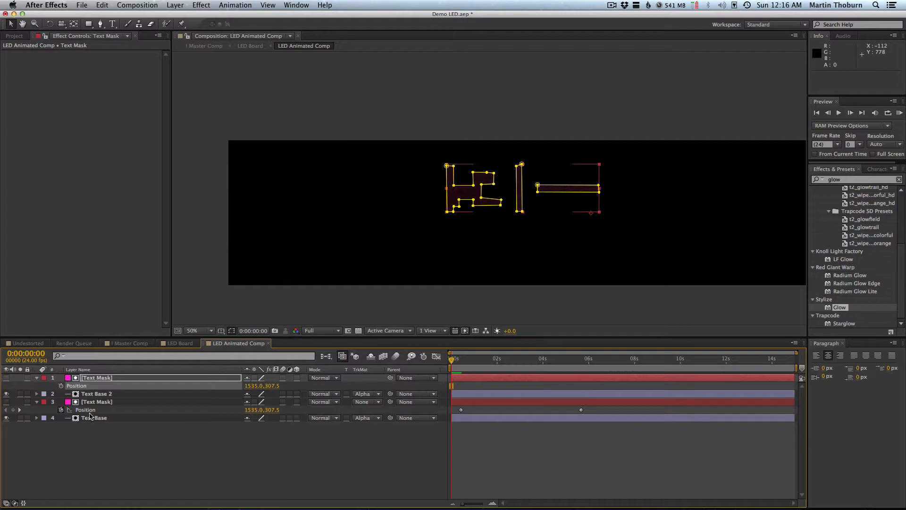
Delete Mask 1, Mask 2 and Mask 3 from the duplicated Text Mask layer.
{"action": "key", "text": "m"}
{"action": "left_click_drag", "start_coordinate": [410, 398], "coordinate": [100, 419]}
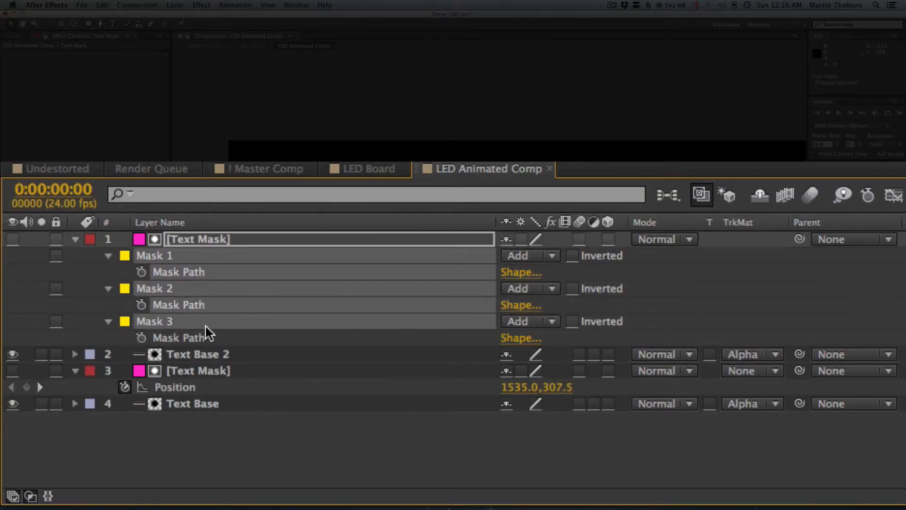
{"action": "left_click", "coordinate": [163, 320]}
{"action": "key", "text": "Delete"}
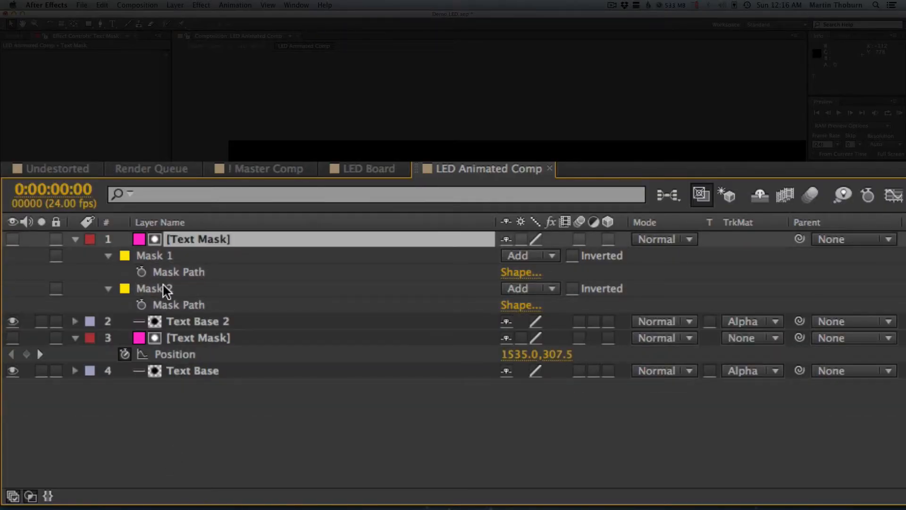
{"action": "left_click", "coordinate": [163, 288]}
{"action": "key", "text": "Delete"}
{"action": "left_click", "coordinate": [162, 257]}
{"action": "key", "text": "Delete"}
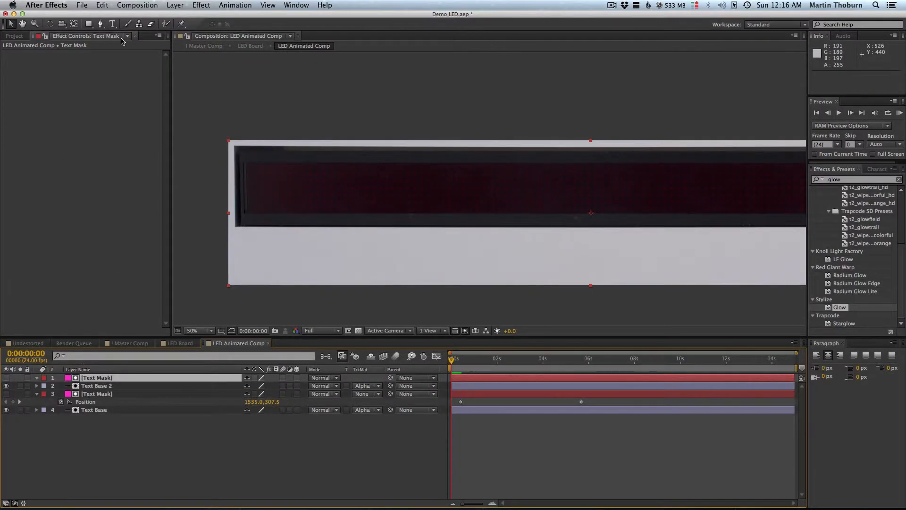
Draw a closed four-point rectangular mask with the Pen tool on the duplicated Text Mask, to the right of the existing text.
{"action": "left_click", "coordinate": [100, 24]}
{"action": "left_click_drag", "start_coordinate": [565, 170], "coordinate": [338, 160]}
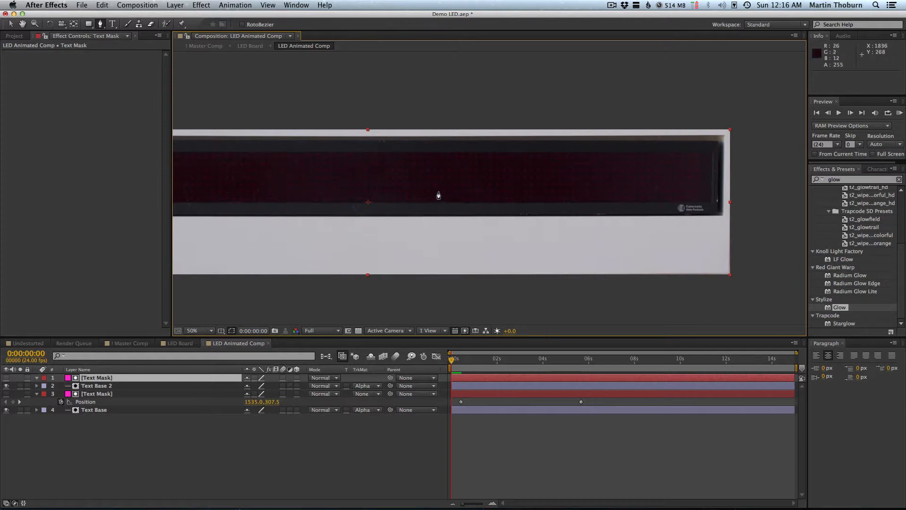
{"action": "left_click", "coordinate": [432, 156]}
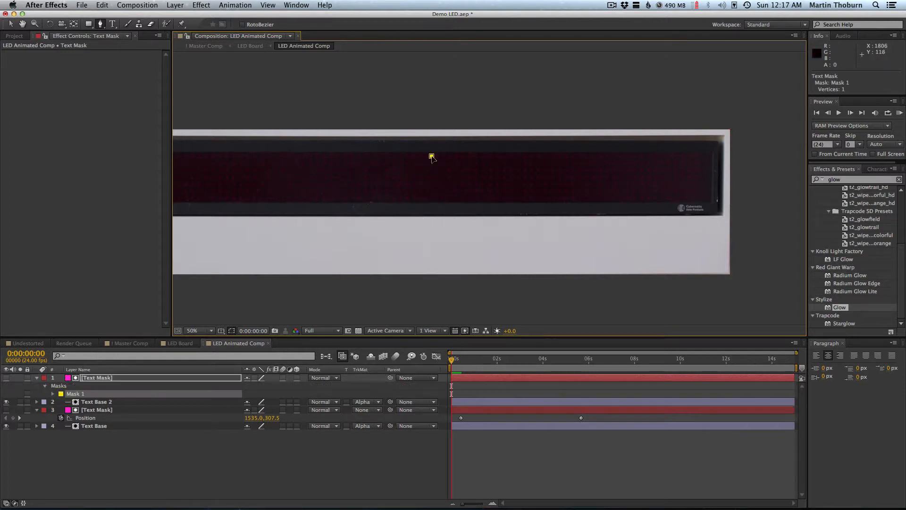
{"action": "left_click", "coordinate": [431, 200]}
{"action": "left_click", "coordinate": [541, 200]}
{"action": "left_click", "coordinate": [432, 156]}
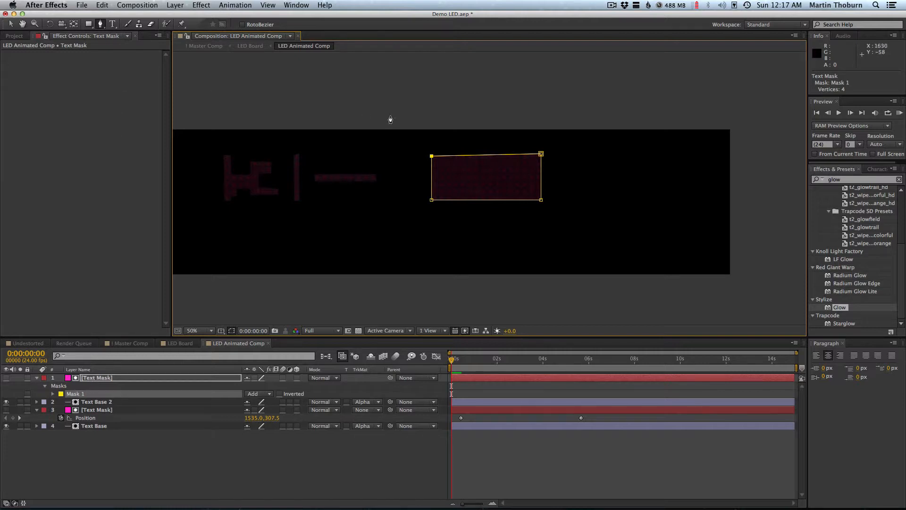
Draw a smaller rectangular mask inside the first one and set its mode to Subtract.
{"action": "left_click", "coordinate": [440, 169]}
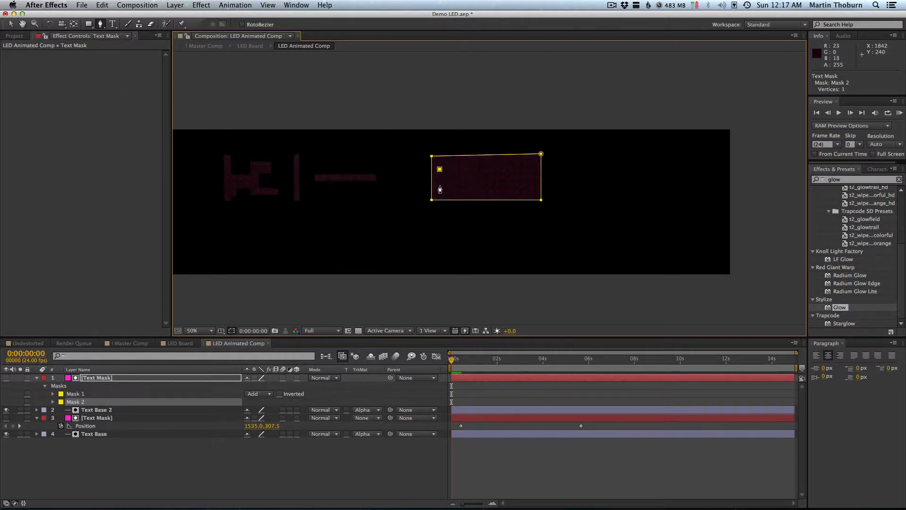
{"action": "left_click", "coordinate": [439, 180]}
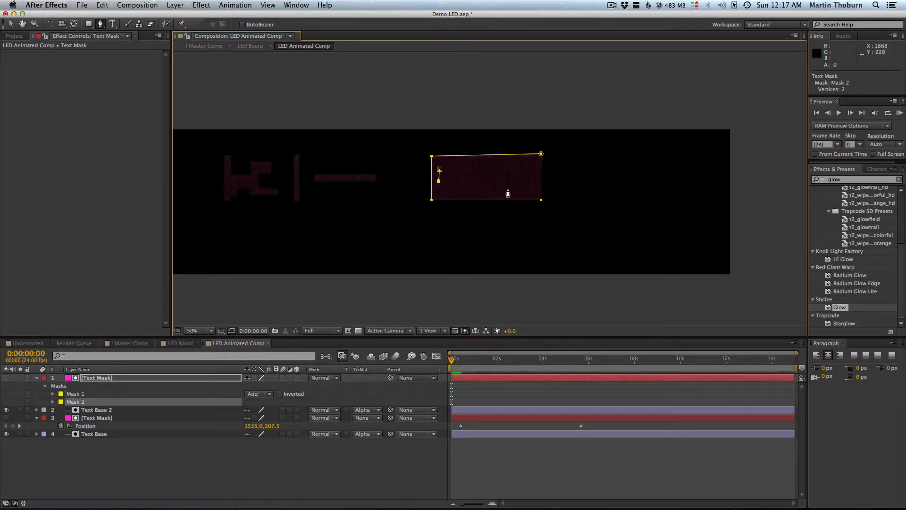
{"action": "left_click", "coordinate": [535, 180]}
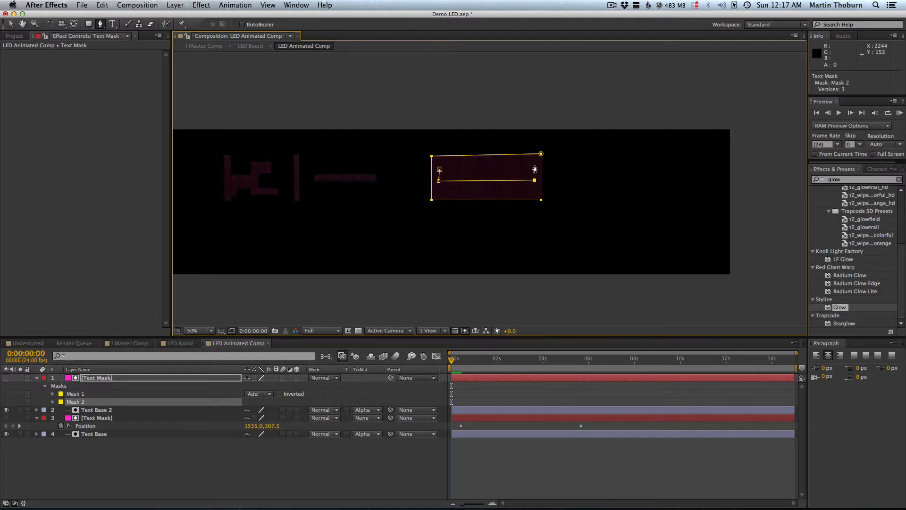
{"action": "left_click", "coordinate": [439, 162]}
{"action": "left_click", "coordinate": [439, 169]}
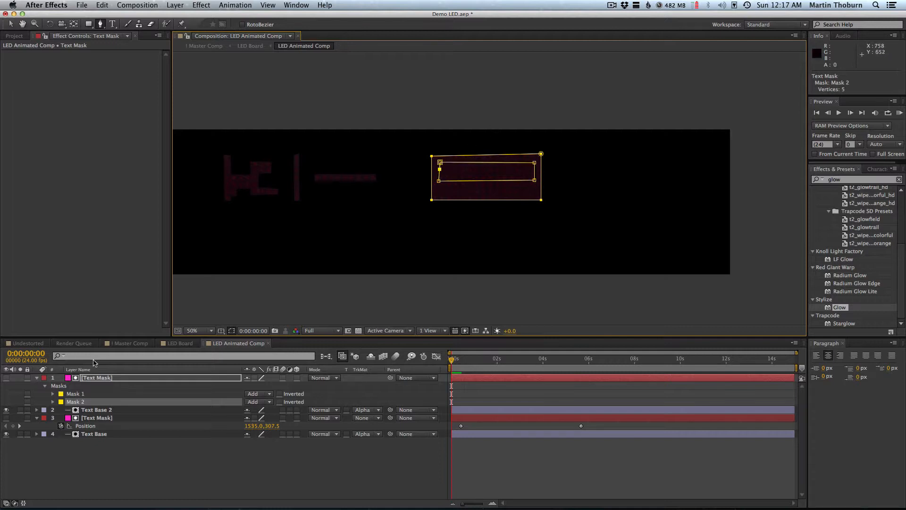
{"action": "left_click", "coordinate": [267, 402]}
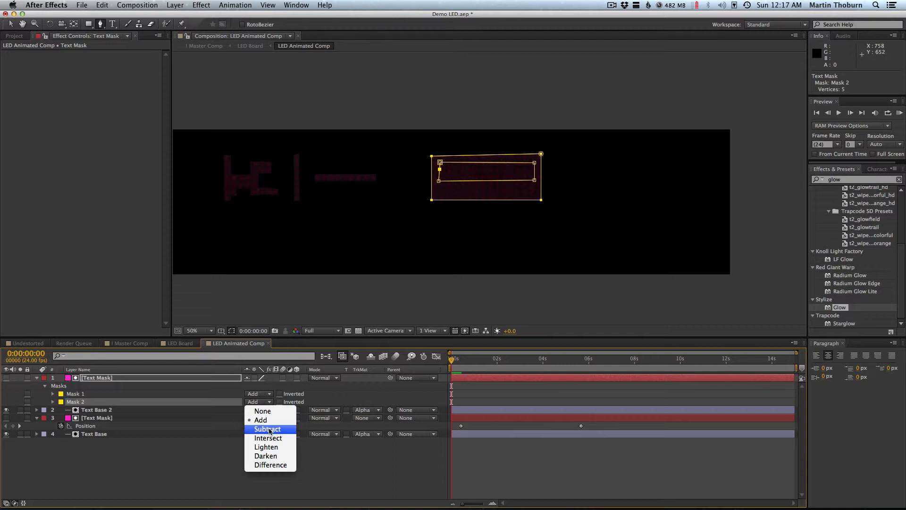
{"action": "left_click", "coordinate": [265, 429]}
Lower the two bottom corners of the inner mask to leave a thin, even rectangular frame.
{"action": "key", "text": "v"}
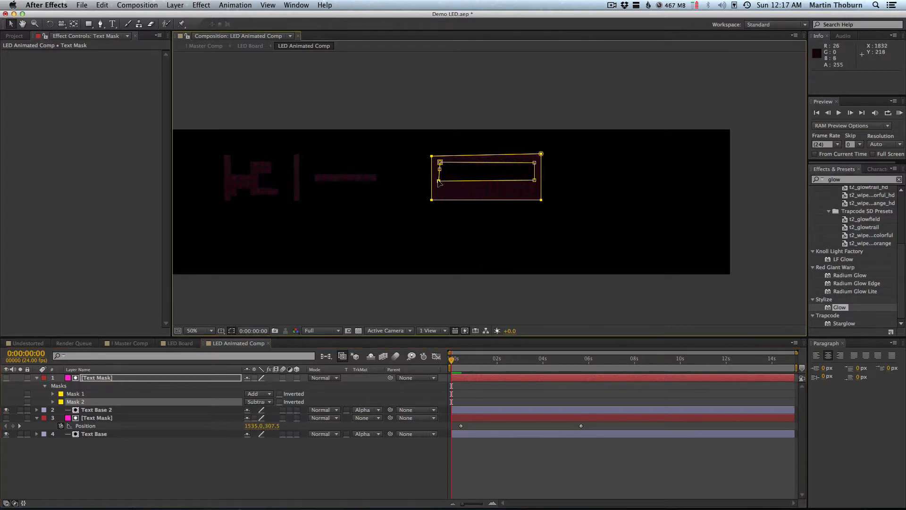
{"action": "left_click_drag", "start_coordinate": [439, 180], "coordinate": [438, 193]}
{"action": "left_click_drag", "start_coordinate": [535, 180], "coordinate": [534, 193]}
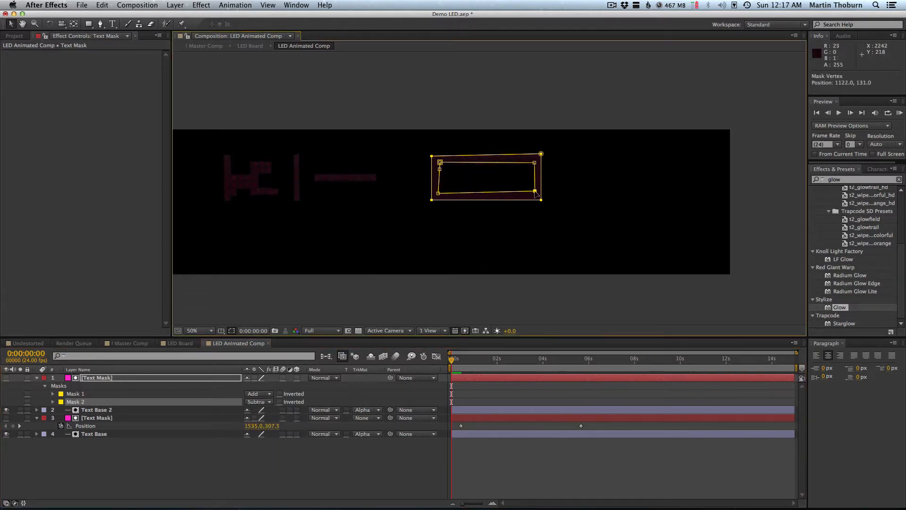
{"action": "left_click", "coordinate": [529, 466]}
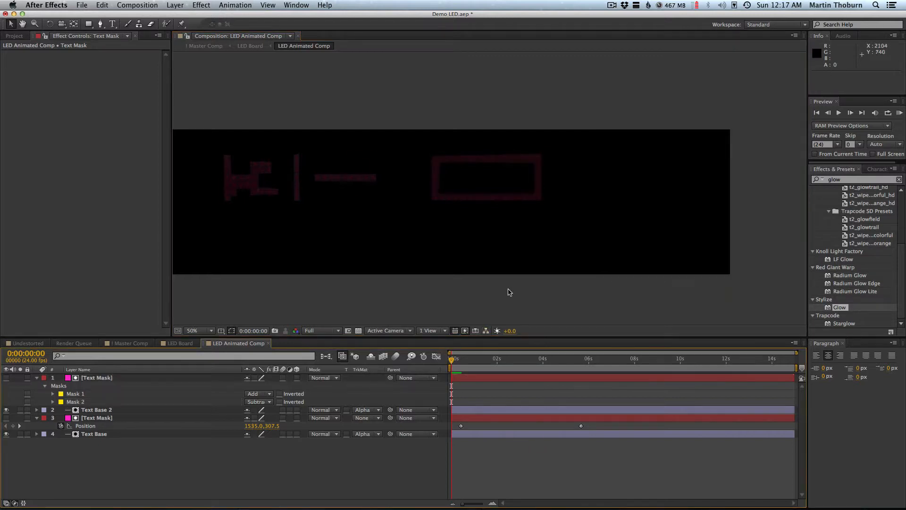
Animate the frame-shaped Text Mask's Position with keyframes at 0:00:00:09 and 0:00:04:08 so that it slides to the right.
{"action": "mouse_move", "coordinate": [458, 361]}
{"action": "left_mouse_down"}
{"action": "mouse_move", "coordinate": [489, 360]}
{"action": "mouse_move", "coordinate": [460, 361]}
{"action": "left_mouse_up"}
{"action": "left_click", "coordinate": [93, 378]}
{"action": "left_click", "coordinate": [94, 379]}
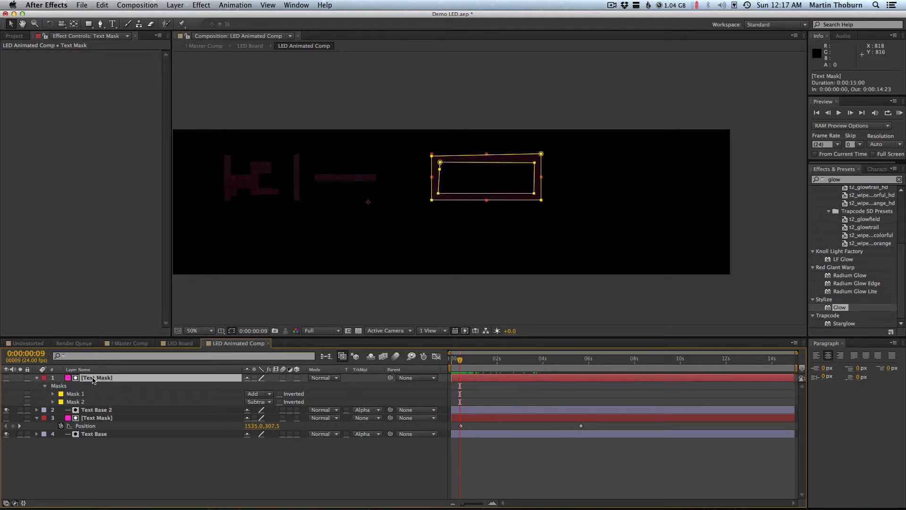
{"action": "key", "text": "p"}
{"action": "left_click", "coordinate": [61, 386]}
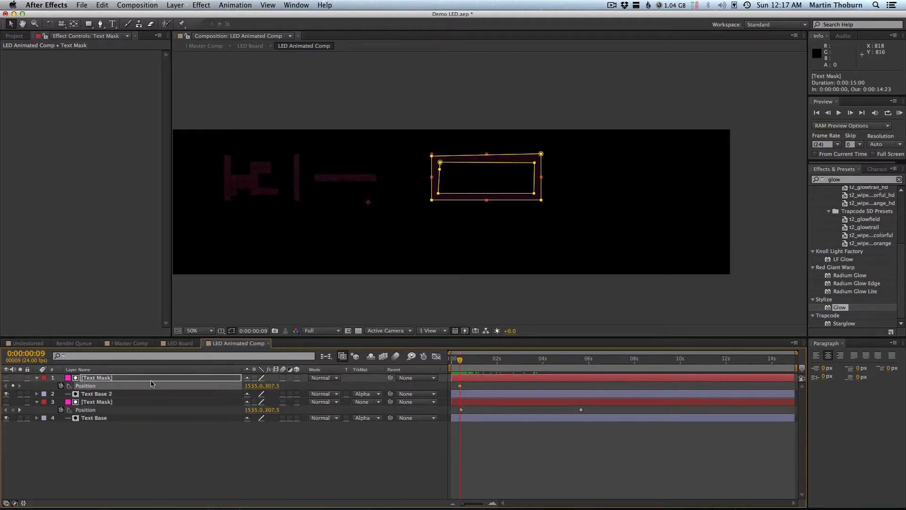
{"action": "left_click_drag", "start_coordinate": [495, 361], "coordinate": [550, 361]}
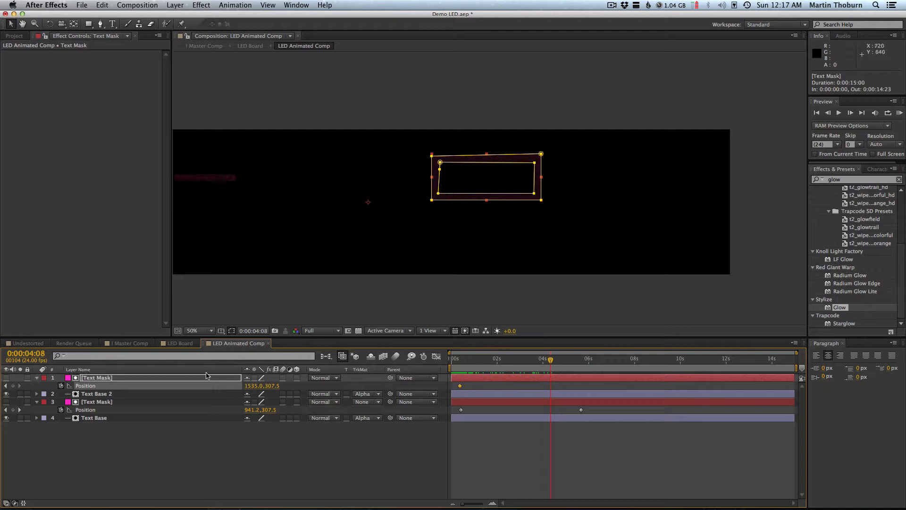
{"action": "left_click_drag", "start_coordinate": [255, 385], "coordinate": [522, 361]}
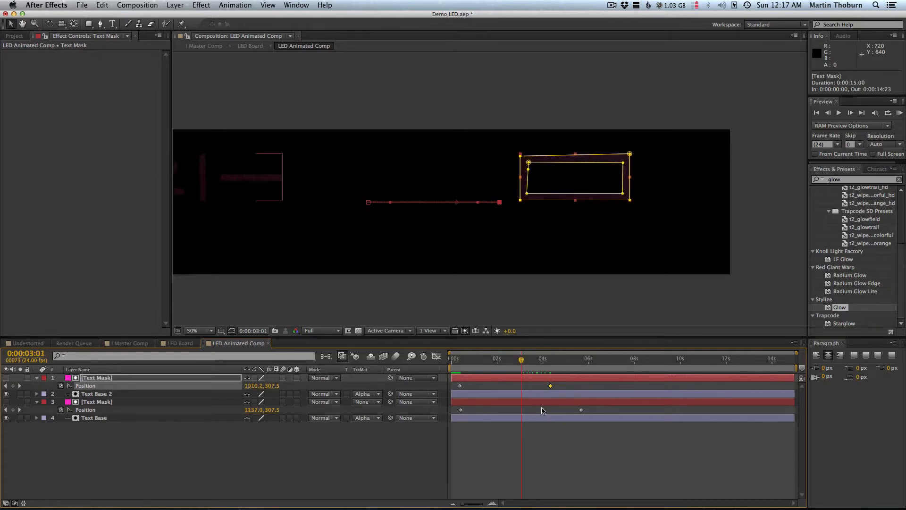
Add a Position keyframe to the original Text Mask at 0:00:03:01, and make it the final keyframe at 0:00:04:09 in place of the old one.
{"action": "left_click", "coordinate": [542, 409]}
{"action": "left_click", "coordinate": [27, 413]}
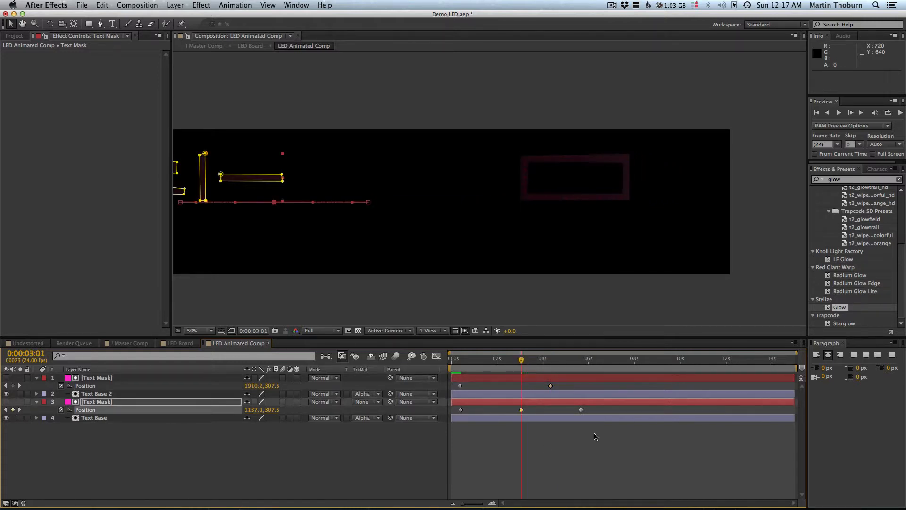
{"action": "left_click_drag", "start_coordinate": [581, 410], "coordinate": [551, 409]}
{"action": "left_click_drag", "start_coordinate": [507, 359], "coordinate": [457, 361]}
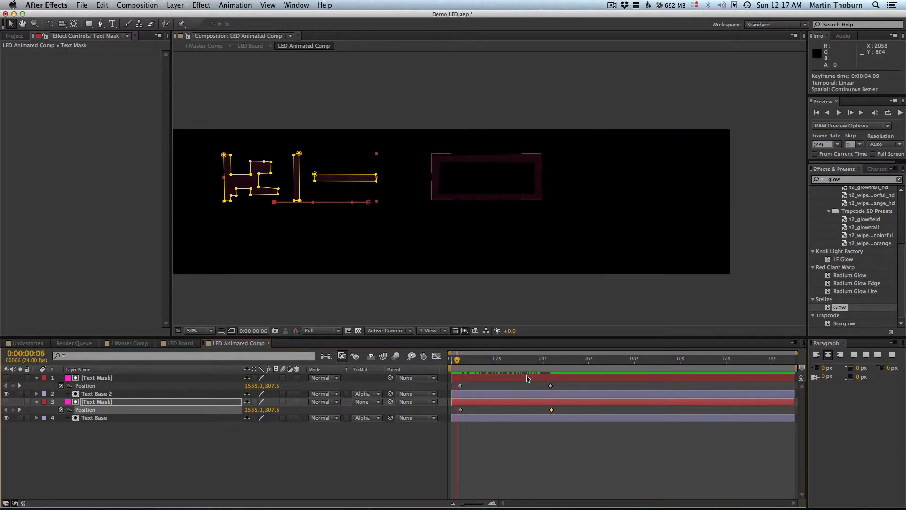
Straighten the rectangular frame by adjusting the outer mask's upper-left corner and the inner mask's lower-left corner.
{"action": "left_click", "coordinate": [118, 377]}
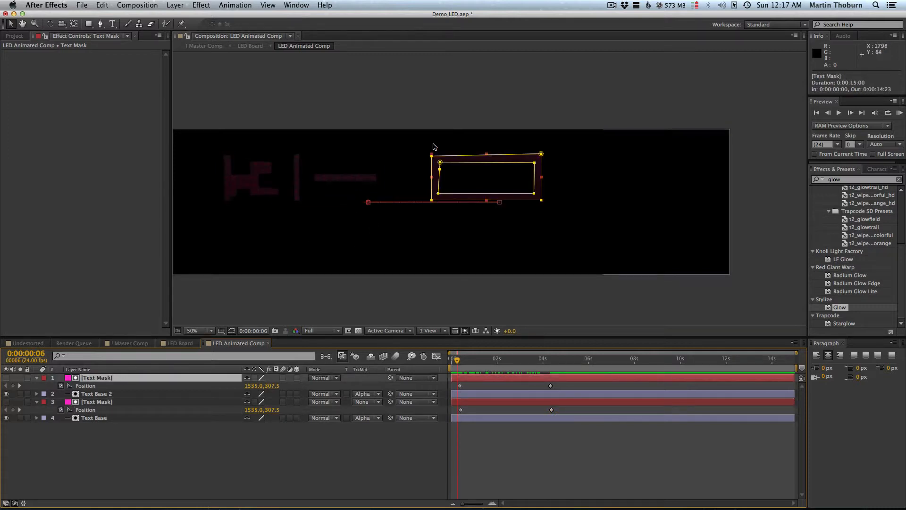
{"action": "left_click", "coordinate": [440, 163]}
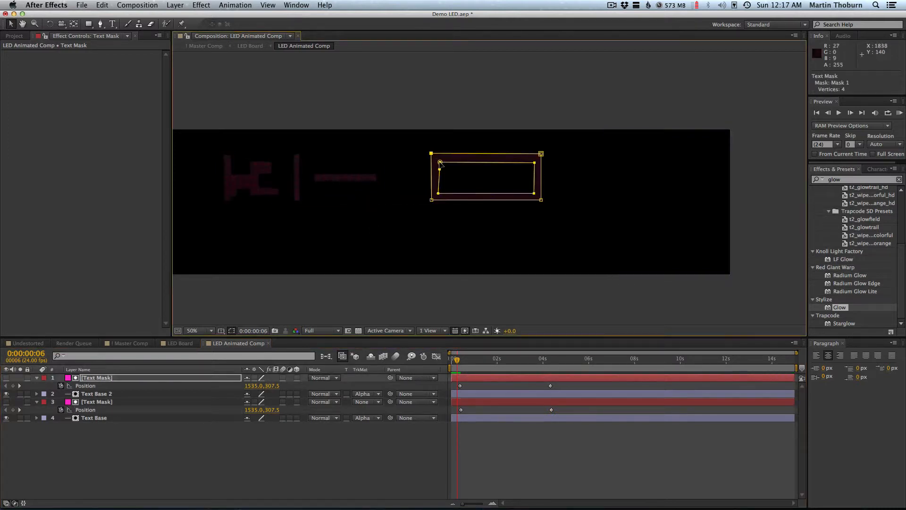
{"action": "left_click_drag", "start_coordinate": [438, 193], "coordinate": [440, 192]}
{"action": "left_click_drag", "start_coordinate": [431, 153], "coordinate": [431, 152]}
{"action": "left_click", "coordinate": [475, 453]}
Raise the top corners of the inner mask slightly at 0:00:00:10 to even out the frame's upper bar.
{"action": "mouse_move", "coordinate": [458, 359]}
{"action": "left_mouse_down"}
{"action": "mouse_move", "coordinate": [477, 359]}
{"action": "mouse_move", "coordinate": [461, 359]}
{"action": "left_mouse_up"}
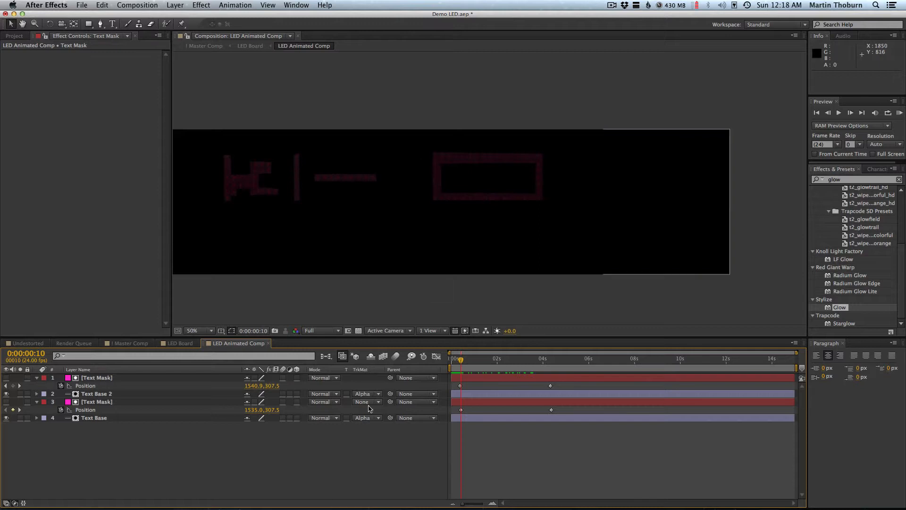
{"action": "left_click", "coordinate": [99, 378]}
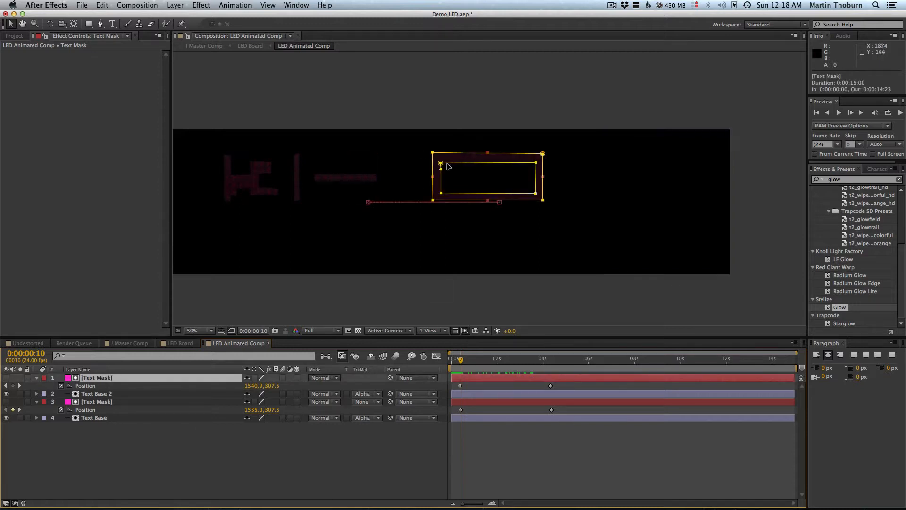
{"action": "left_click_drag", "start_coordinate": [440, 164], "coordinate": [441, 162]}
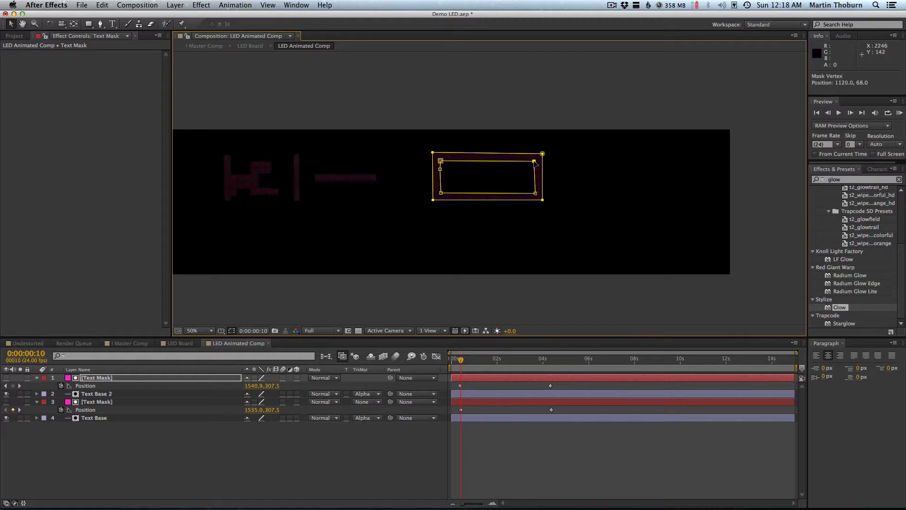
Examine the scrolling frame in the LED Animated Comp, and inspect its right edge up close in the Master Comp at 0:00:03:01.
{"action": "left_click", "coordinate": [484, 447]}
{"action": "left_click_drag", "start_coordinate": [460, 359], "coordinate": [530, 360]}
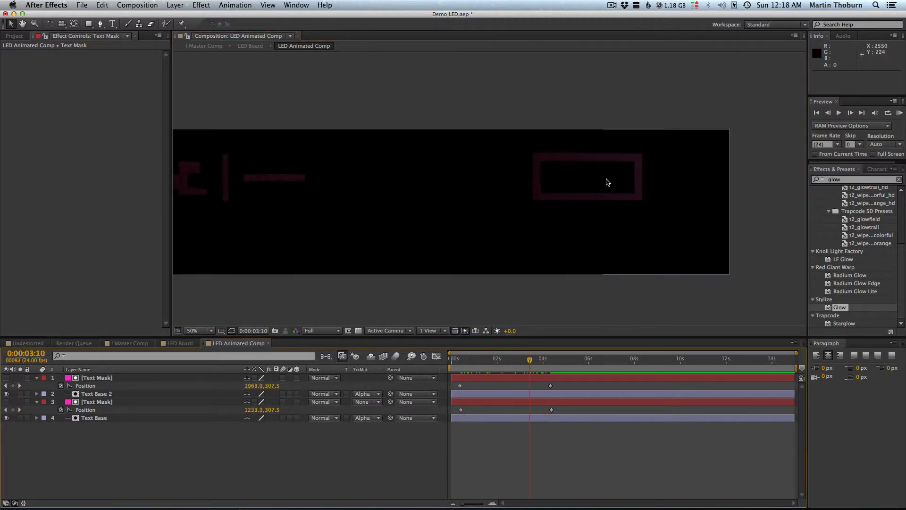
{"action": "left_click", "coordinate": [137, 343]}
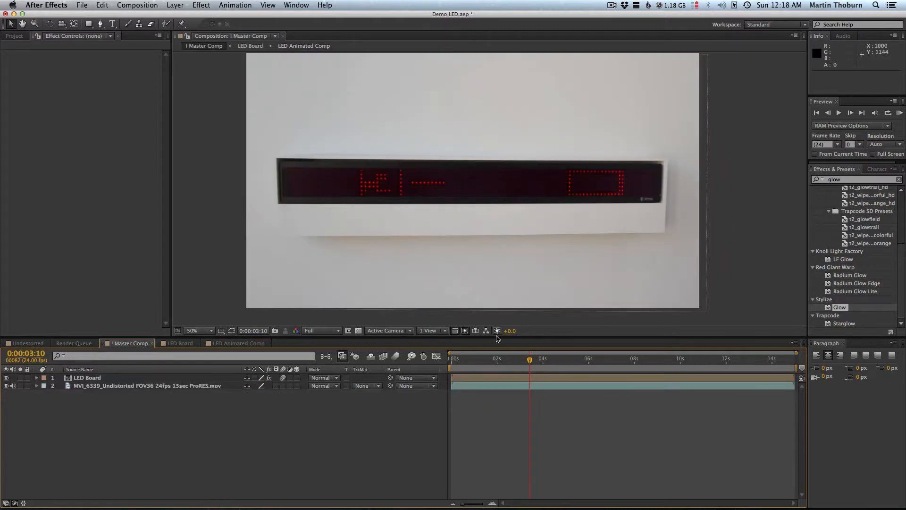
{"action": "mouse_move", "coordinate": [530, 359]}
{"action": "left_mouse_down"}
{"action": "mouse_move", "coordinate": [469, 360]}
{"action": "mouse_move", "coordinate": [523, 358]}
{"action": "left_mouse_up"}
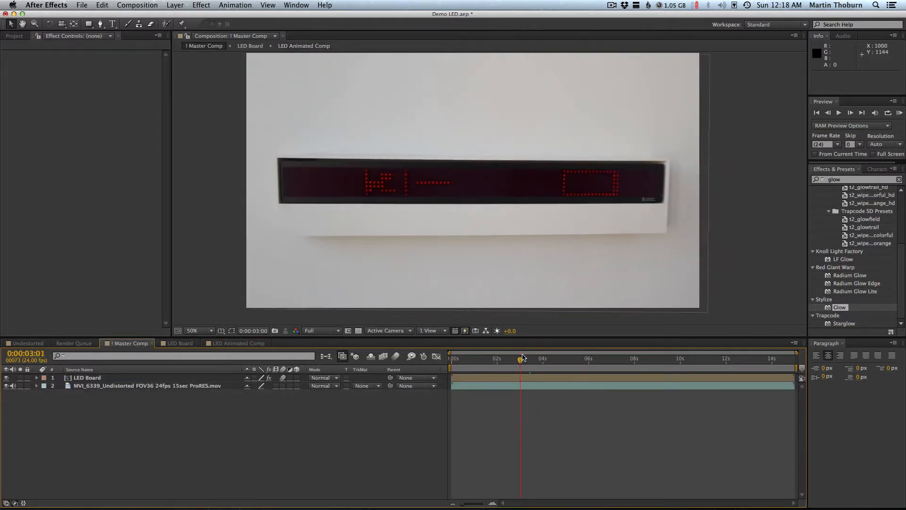
{"action": "left_click", "coordinate": [37, 24]}
{"action": "left_click", "coordinate": [612, 169]}
{"action": "left_click", "coordinate": [516, 216]}
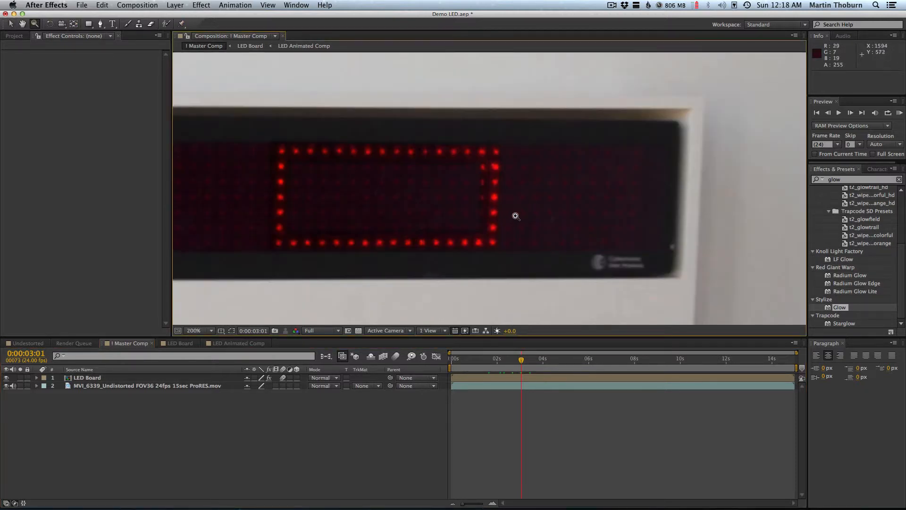
{"action": "key", "text": "v"}
Move the upper-right corner of the frame's inner mask slightly to the right at 0:00:03:01 in the LED Animated Comp.
{"action": "left_click", "coordinate": [227, 346]}
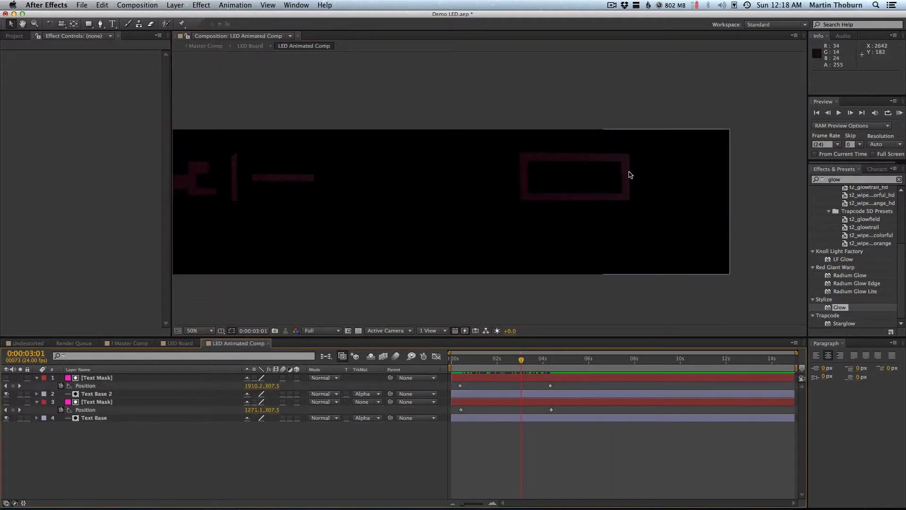
{"action": "left_click", "coordinate": [550, 380]}
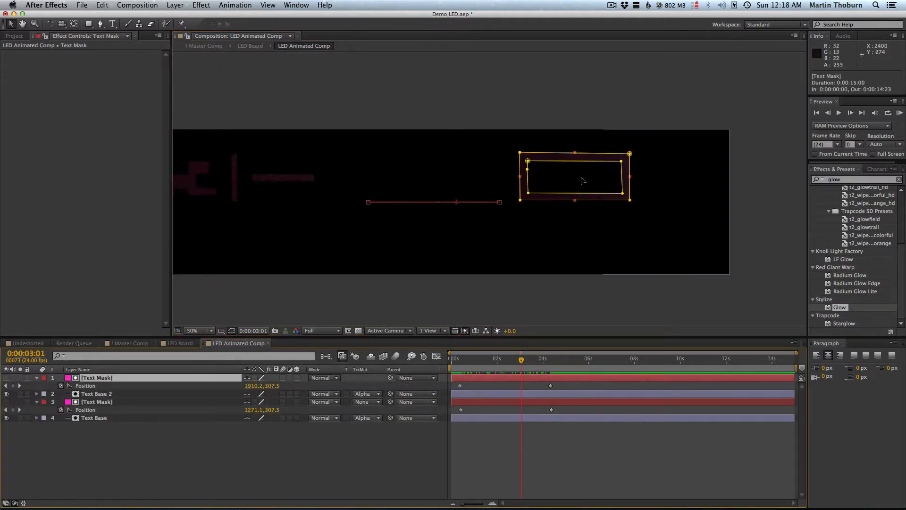
{"action": "left_click", "coordinate": [623, 162]}
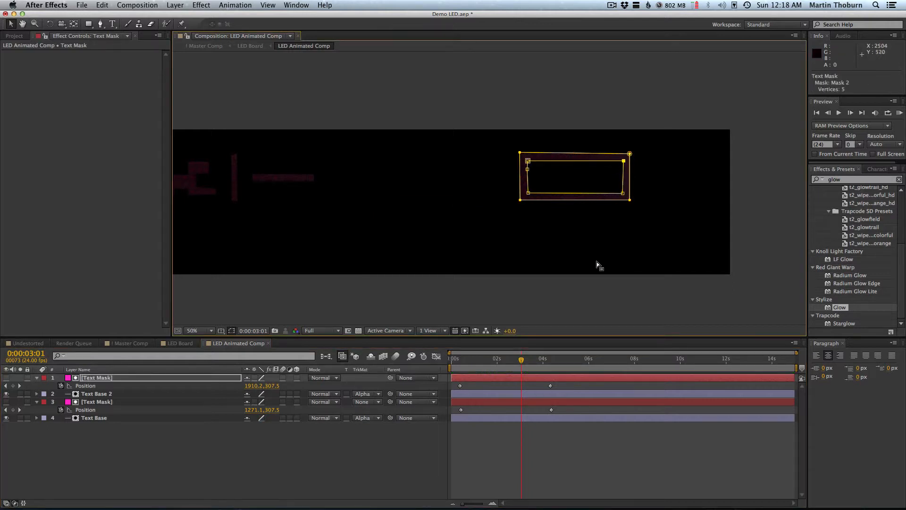
Check the corrected frame and the text in the Master Comp at 0:00:01:18, comparing them with the LED Board and LED Animated Comp.
{"action": "left_click_drag", "start_coordinate": [500, 359], "coordinate": [484, 359]}
{"action": "left_click", "coordinate": [177, 343]}
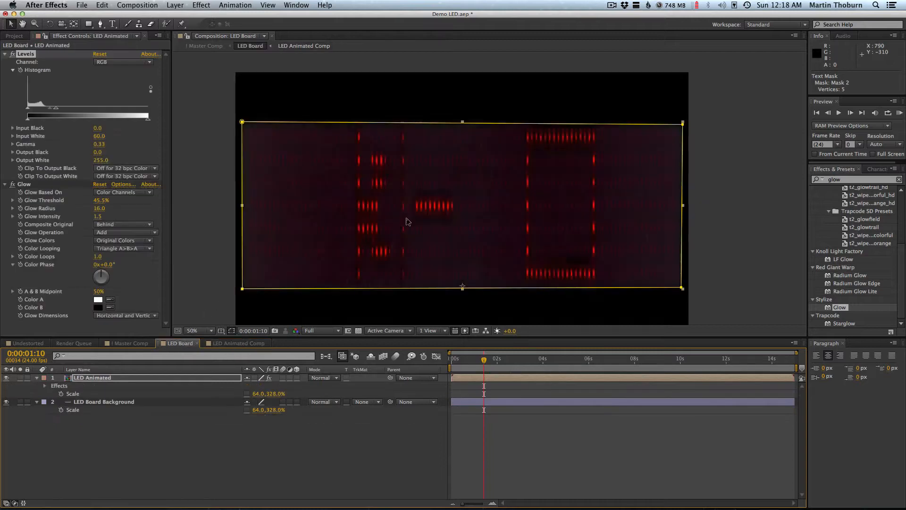
{"action": "left_click", "coordinate": [130, 343]}
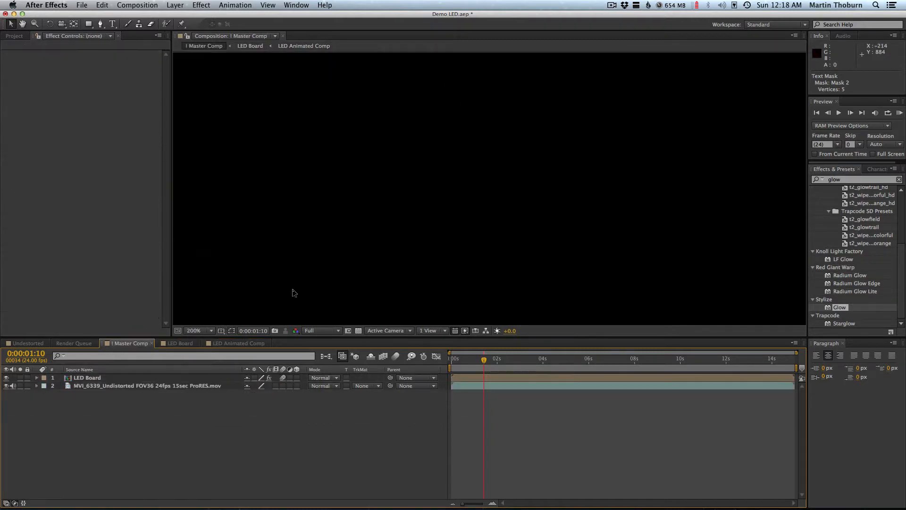
{"action": "left_click_drag", "start_coordinate": [489, 362], "coordinate": [492, 364]}
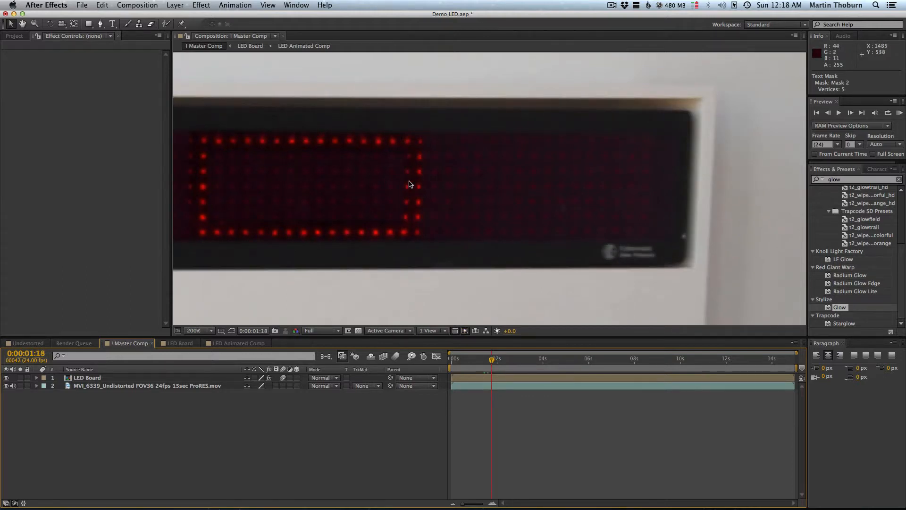
{"action": "left_click", "coordinate": [34, 23]}
{"action": "left_click", "coordinate": [363, 188], "text": "alt"}
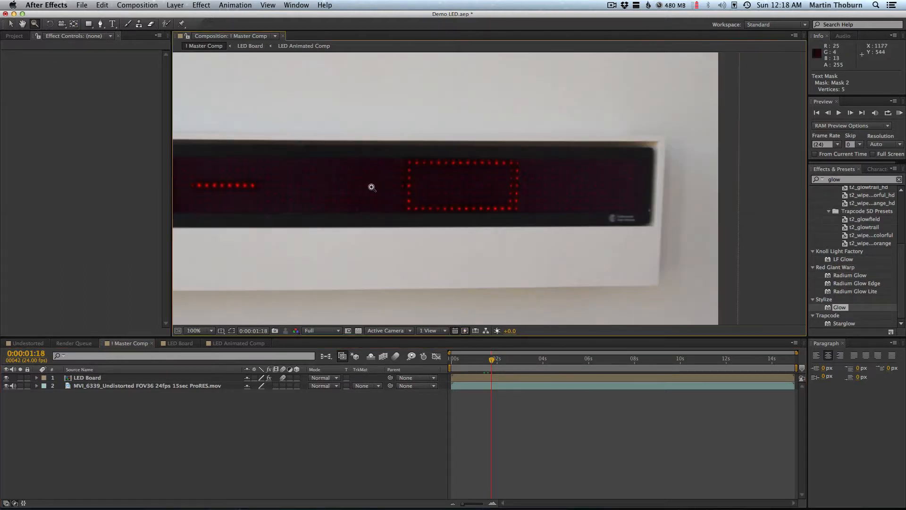
{"action": "key", "text": "space"}
{"action": "left_click_drag", "start_coordinate": [413, 188], "coordinate": [500, 194]}
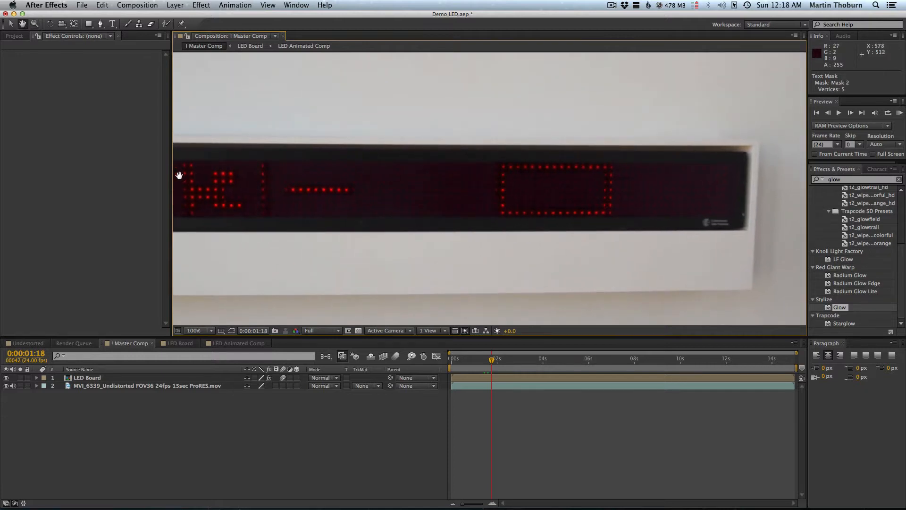
{"action": "left_click_drag", "start_coordinate": [222, 189], "coordinate": [278, 193]}
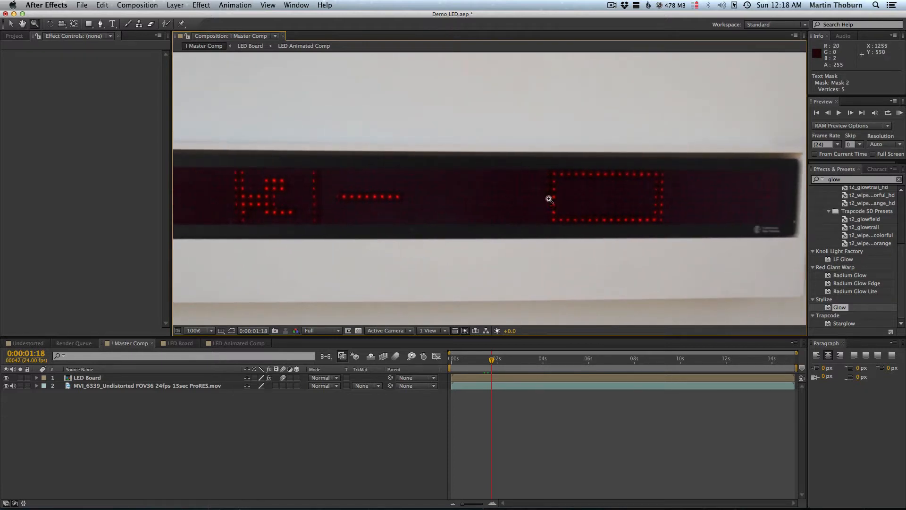
{"action": "left_click", "coordinate": [222, 344]}
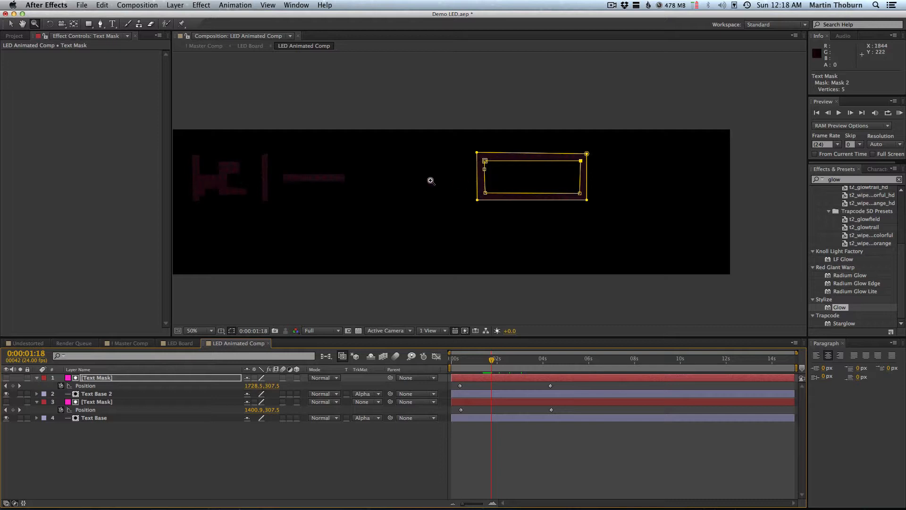
{"action": "key", "text": "space"}
{"action": "left_click_drag", "start_coordinate": [365, 201], "coordinate": [432, 204]}
{"action": "left_click", "coordinate": [124, 343]}
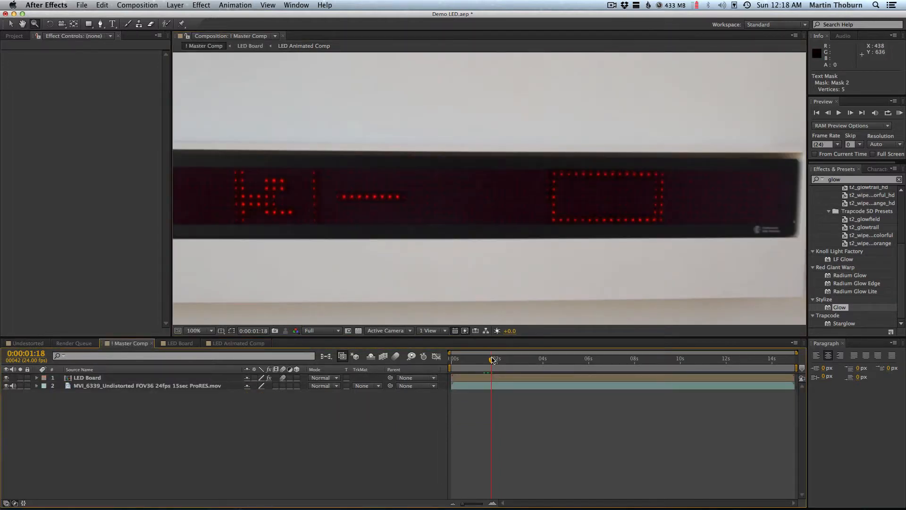
Set the Master Comp work area from 0:00:00:20 to 0:00:05:03 and play a RAM preview of the sign.
{"action": "left_click_drag", "start_coordinate": [491, 360], "coordinate": [569, 361]}
{"action": "key", "text": "b"}
{"action": "left_click", "coordinate": [494, 360]}
{"action": "key", "text": "n"}
{"action": "key", "text": "space"}
{"action": "left_click_drag", "start_coordinate": [387, 203], "coordinate": [408, 202]}
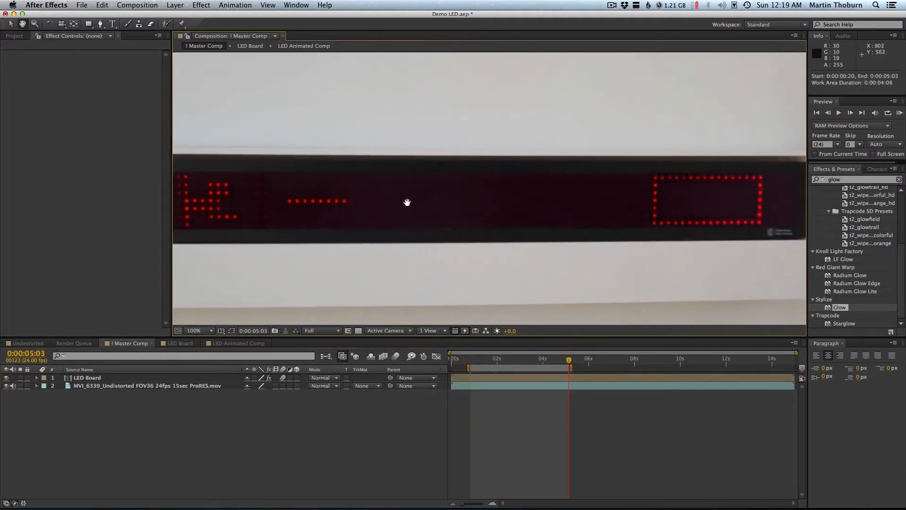
{"action": "key", "text": "z"}
{"action": "left_click", "coordinate": [454, 219], "text": "alt"}
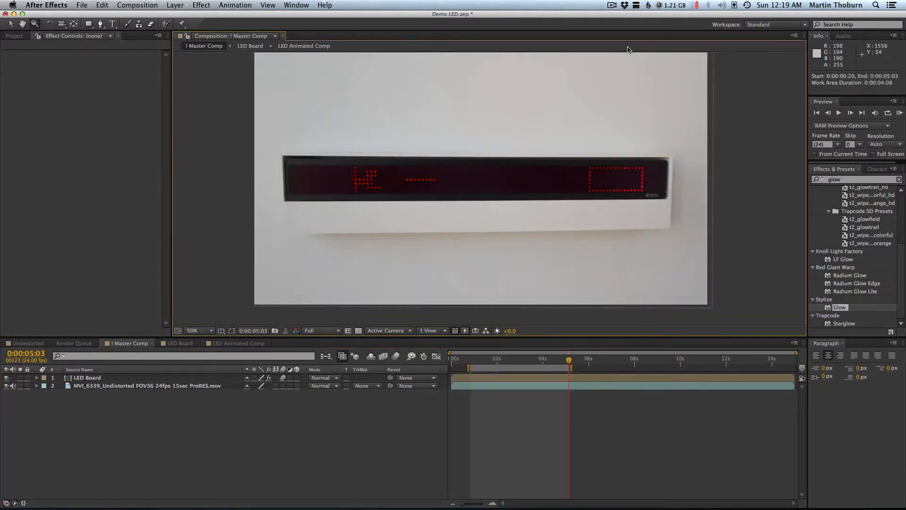
{"action": "key", "text": "KP_0"}
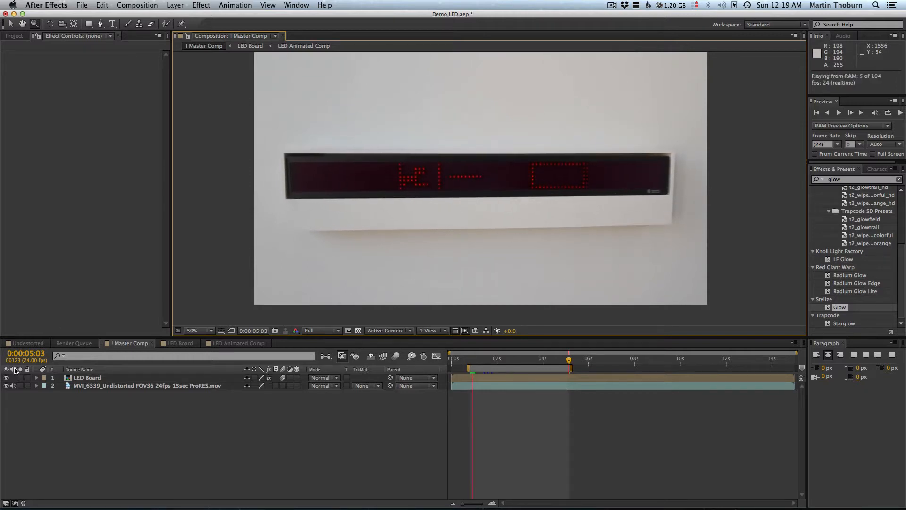
Hide the LED Board layer to examine the original footage's lights at 0:00:05:09 and 0:00:11:07, and show the layer again.
{"action": "left_click", "coordinate": [7, 377]}
{"action": "left_click_drag", "start_coordinate": [501, 360], "coordinate": [576, 374]}
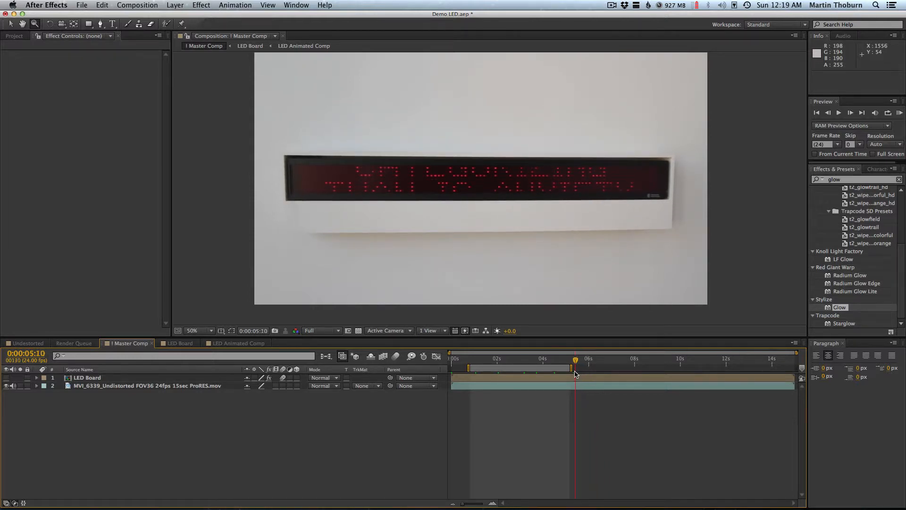
{"action": "left_click", "coordinate": [457, 194]}
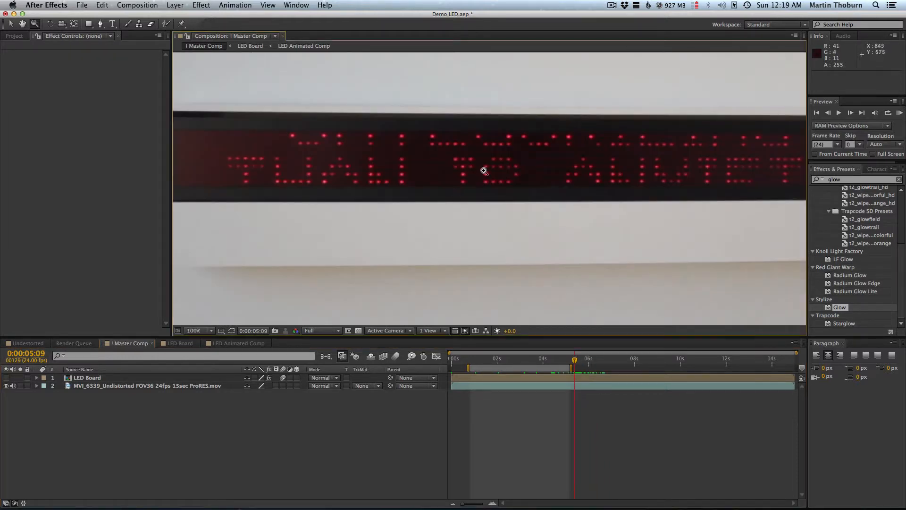
{"action": "left_click", "coordinate": [486, 171]}
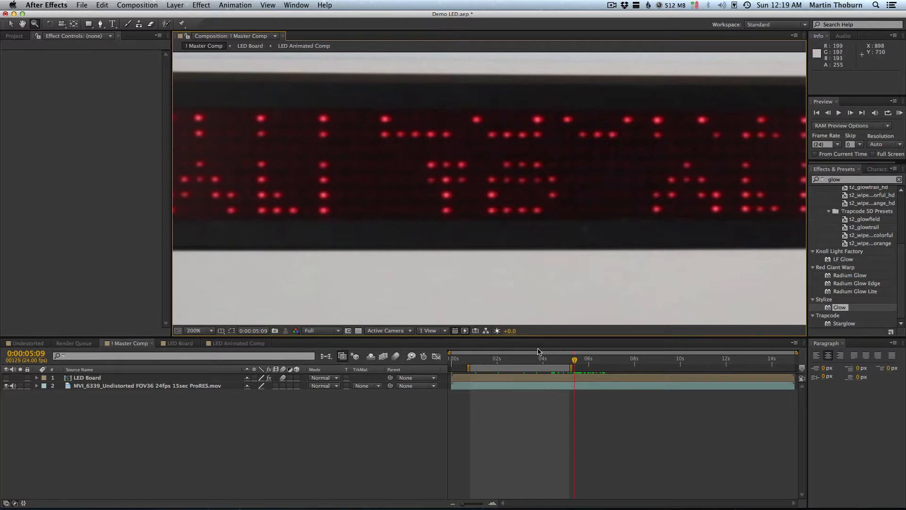
{"action": "left_click_drag", "start_coordinate": [594, 363], "coordinate": [710, 367]}
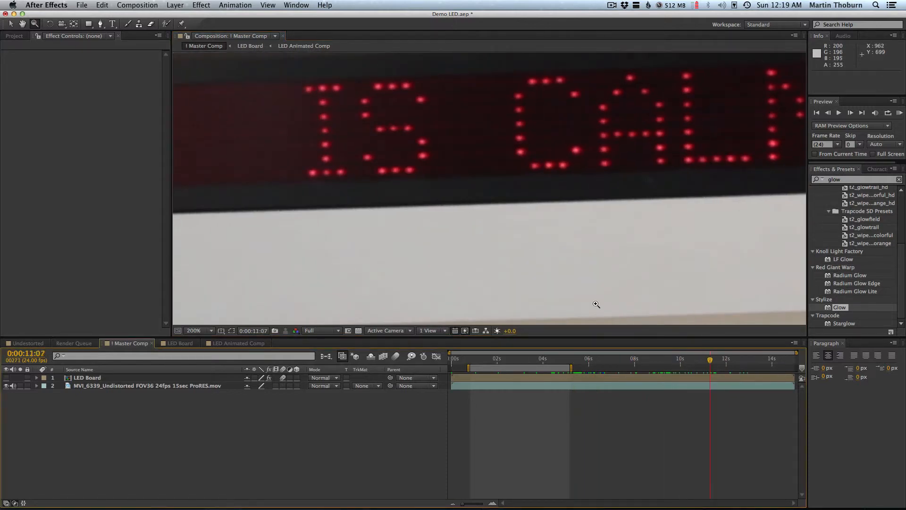
{"action": "left_click", "coordinate": [7, 378]}
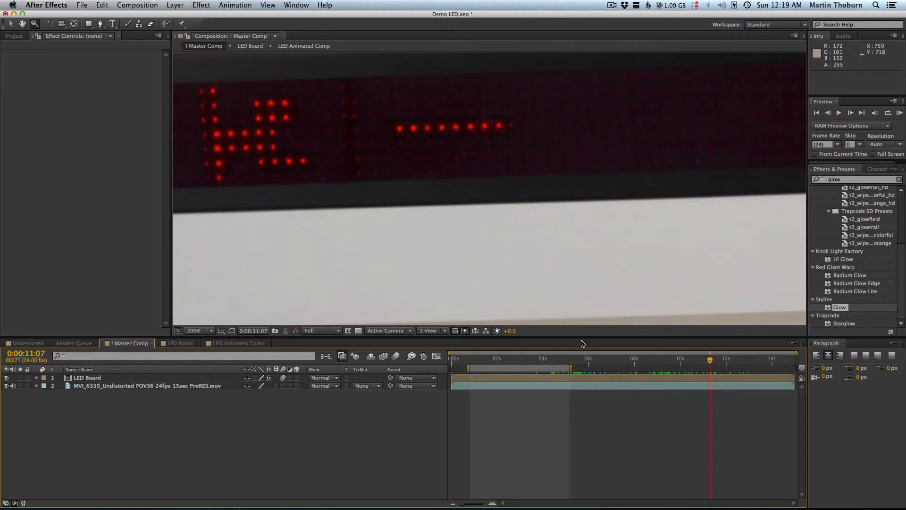
Inspect the lit and unlit dots across the composited sign up close at 0:00:11:07 in the Master Comp.
{"action": "left_click_drag", "start_coordinate": [330, 148], "coordinate": [432, 177]}
{"action": "left_click", "coordinate": [577, 186], "text": "alt"}
{"action": "left_click_drag", "start_coordinate": [569, 189], "coordinate": [434, 176]}
{"action": "left_click", "coordinate": [583, 198], "text": "alt"}
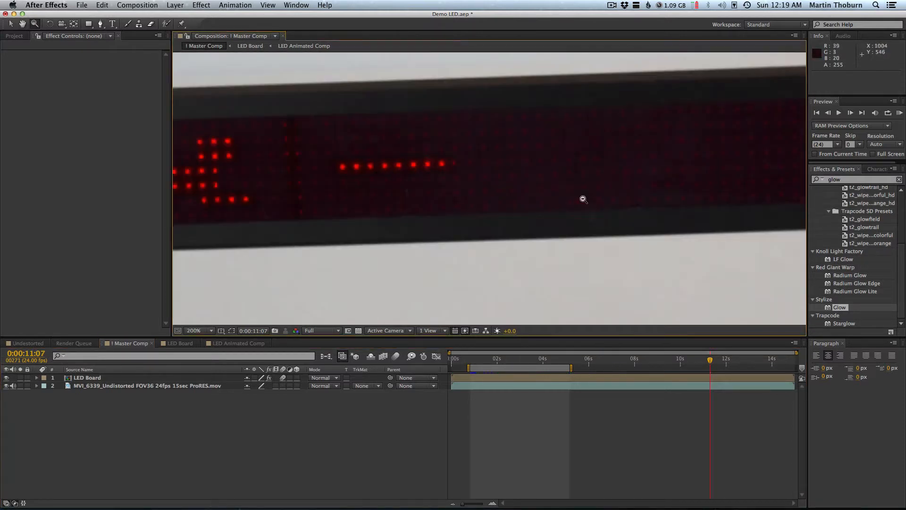
{"action": "left_click", "coordinate": [585, 196], "text": "alt"}
{"action": "left_click", "coordinate": [586, 192], "text": "alt"}
{"action": "left_click", "coordinate": [347, 178]}
{"action": "left_click", "coordinate": [350, 177]}
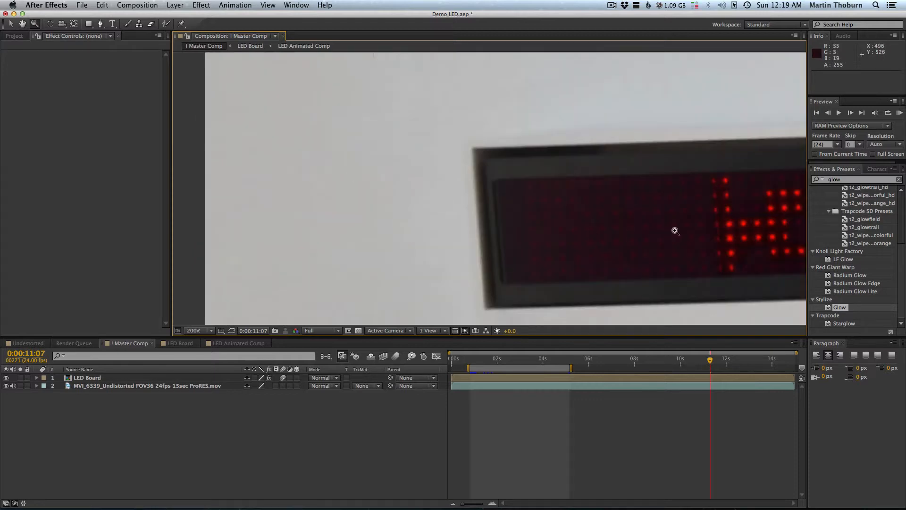
{"action": "left_click_drag", "start_coordinate": [674, 229], "coordinate": [398, 198]}
{"action": "left_click", "coordinate": [458, 214]}
{"action": "key", "text": "h"}
{"action": "key", "text": "z"}
Set the LED Animated layer's Levels in the LED Board comp to Input Black 4.0, Input White 58.0 and Gamma 0.34.
{"action": "left_click", "coordinate": [569, 202], "text": "alt"}
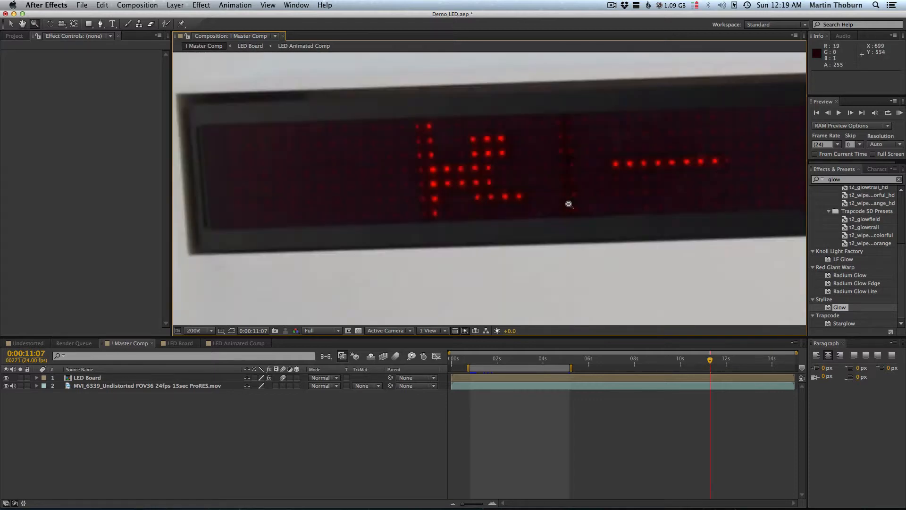
{"action": "left_click", "coordinate": [558, 213], "text": "alt"}
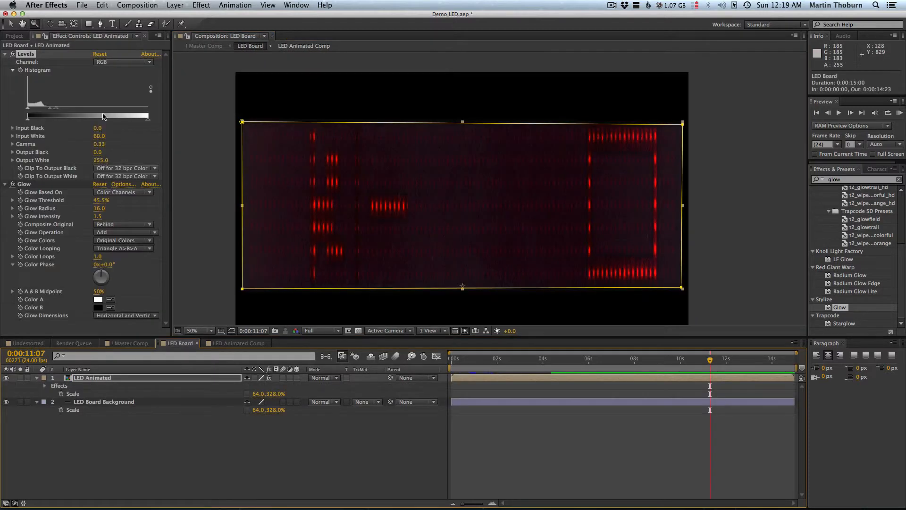
{"action": "mouse_move", "coordinate": [52, 130]}
{"action": "left_mouse_down"}
{"action": "mouse_move", "coordinate": [69, 133]}
{"action": "mouse_move", "coordinate": [56, 127]}
{"action": "left_mouse_up"}
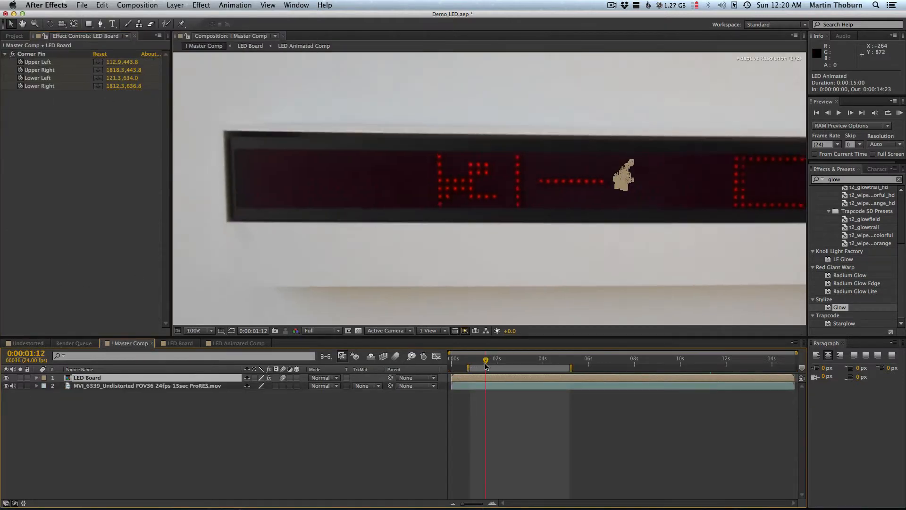
Review the adjusted sign across the first few seconds of the Master Comp, finishing at 0:00:01:15.
{"action": "left_click", "coordinate": [545, 194], "text": "alt"}
{"action": "left_click_drag", "start_coordinate": [545, 194], "coordinate": [487, 185]}
{"action": "left_click_drag", "start_coordinate": [506, 360], "coordinate": [478, 342]}
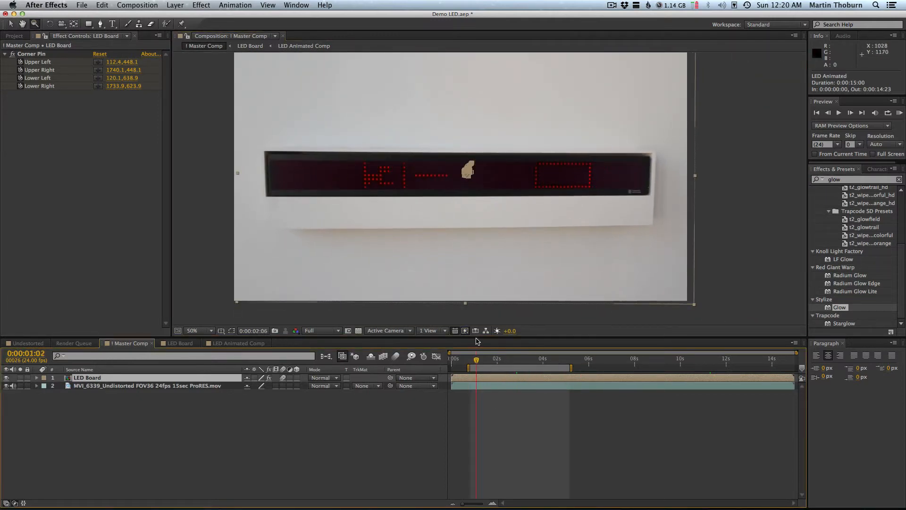
{"action": "left_click", "coordinate": [488, 361]}
{"action": "left_click", "coordinate": [511, 445]}
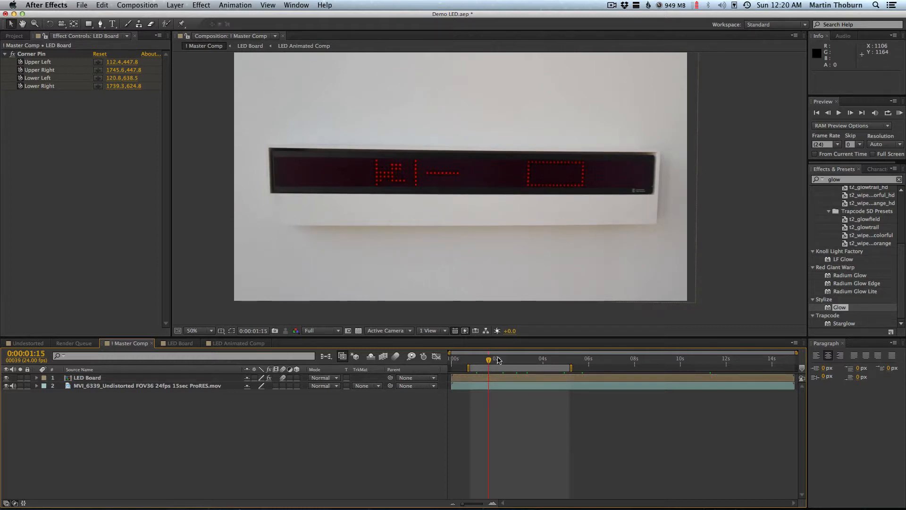
Hide the LED Board layer, set the work area from 0:00:05:06 to 0:00:08:10, and RAM preview the original sign footage.
{"action": "left_click_drag", "start_coordinate": [498, 360], "coordinate": [644, 363]}
{"action": "left_click", "coordinate": [6, 378]}
{"action": "key", "text": "b"}
{"action": "key", "text": "n"}
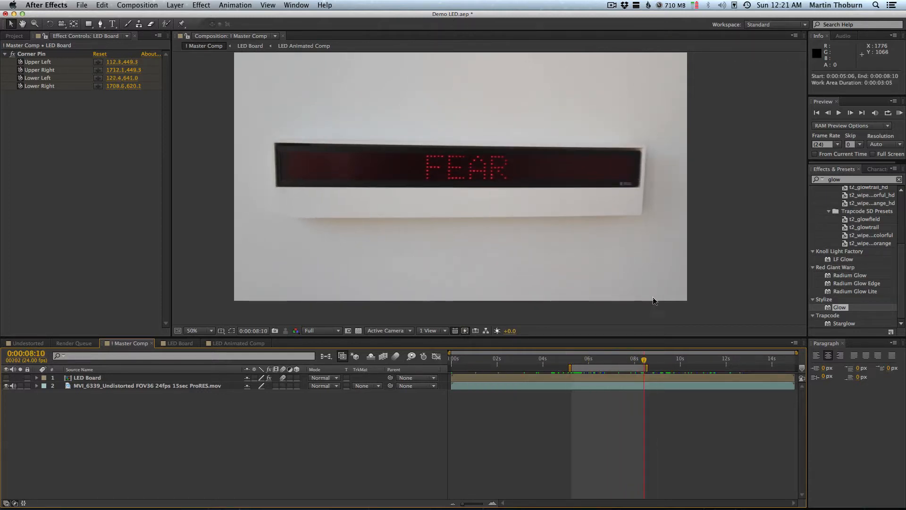
{"action": "key", "text": "KP_0"}
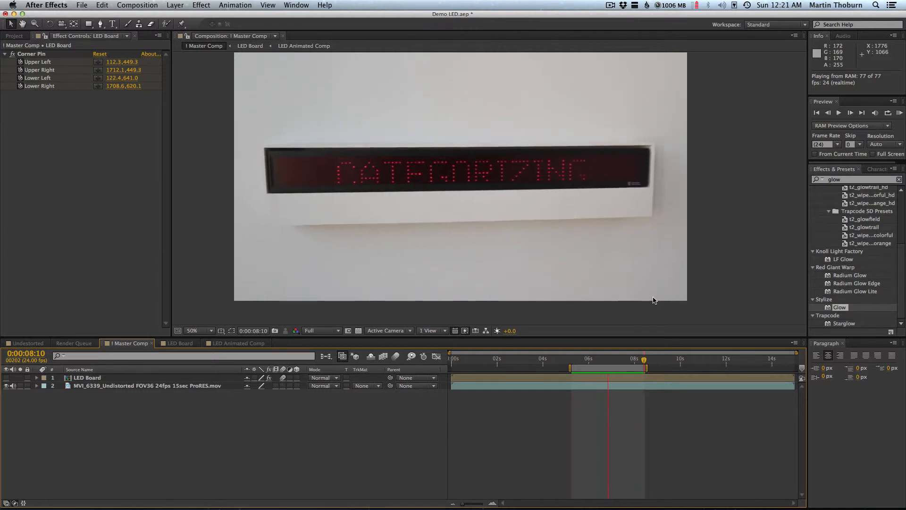
{"action": "key", "text": "space"}
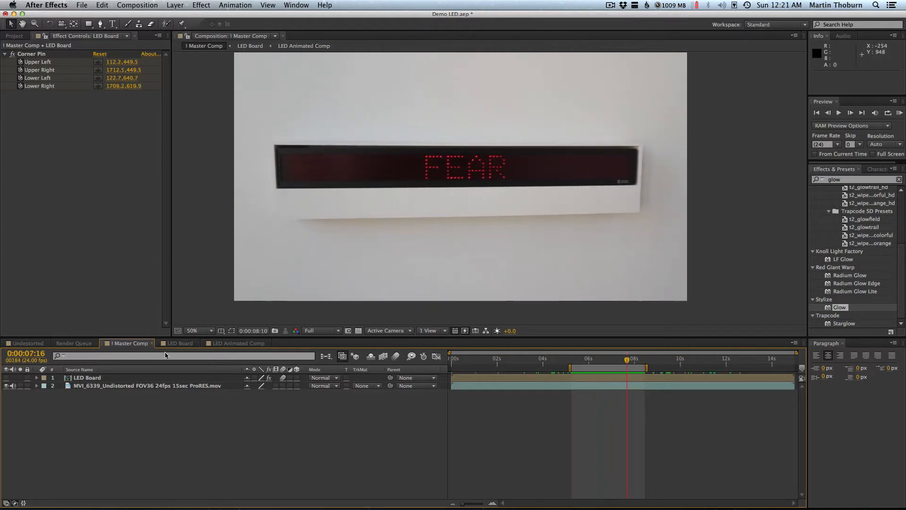
Open the LED Board comp, zoom its view out to 25%, and reveal the LED Animated layer's Opacity property.
{"action": "left_click", "coordinate": [179, 343]}
{"action": "left_click", "coordinate": [111, 378]}
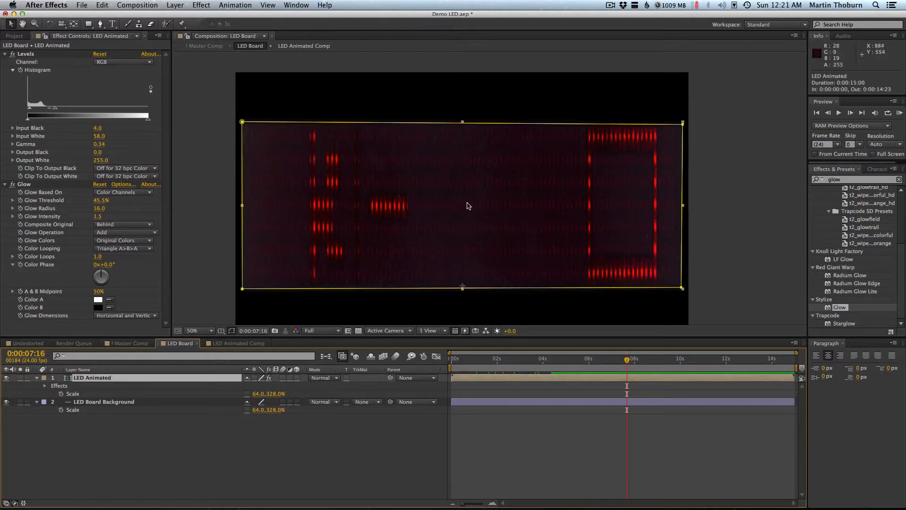
{"action": "left_click", "coordinate": [36, 24]}
{"action": "left_click", "coordinate": [444, 237], "text": "alt"}
{"action": "key", "text": "space"}
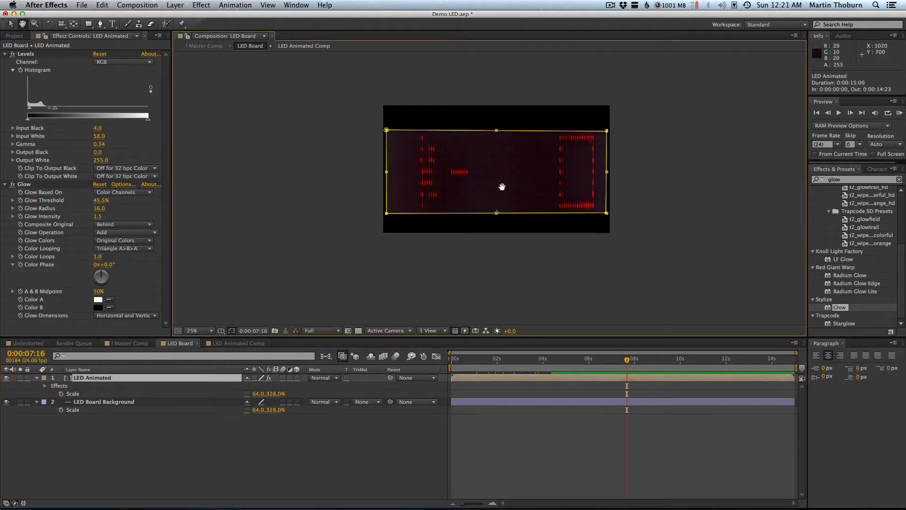
{"action": "left_click_drag", "start_coordinate": [502, 186], "coordinate": [457, 201]}
{"action": "key", "text": "v"}
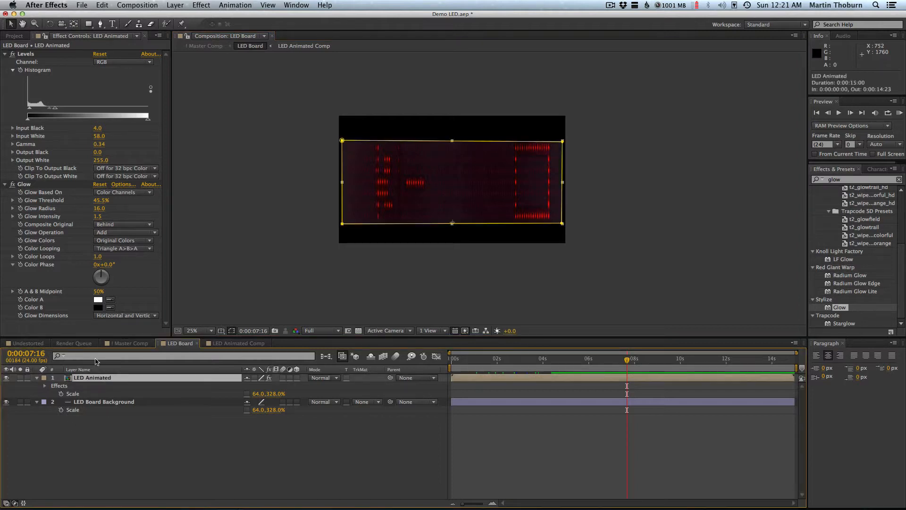
{"action": "key", "text": "t"}
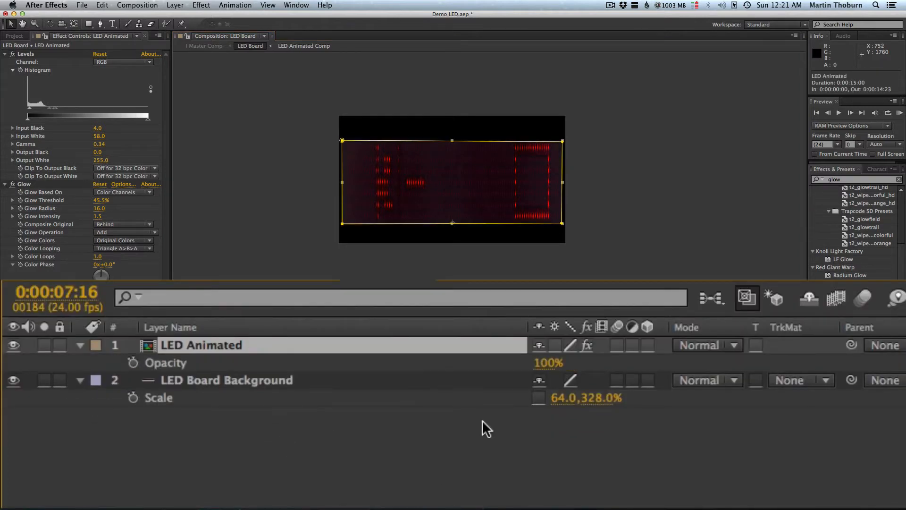
Try varying the LED Animated layer's opacity by hand.
{"action": "left_click_drag", "start_coordinate": [251, 386], "coordinate": [225, 383]}
{"action": "left_click_drag", "start_coordinate": [491, 355], "coordinate": [251, 387]}
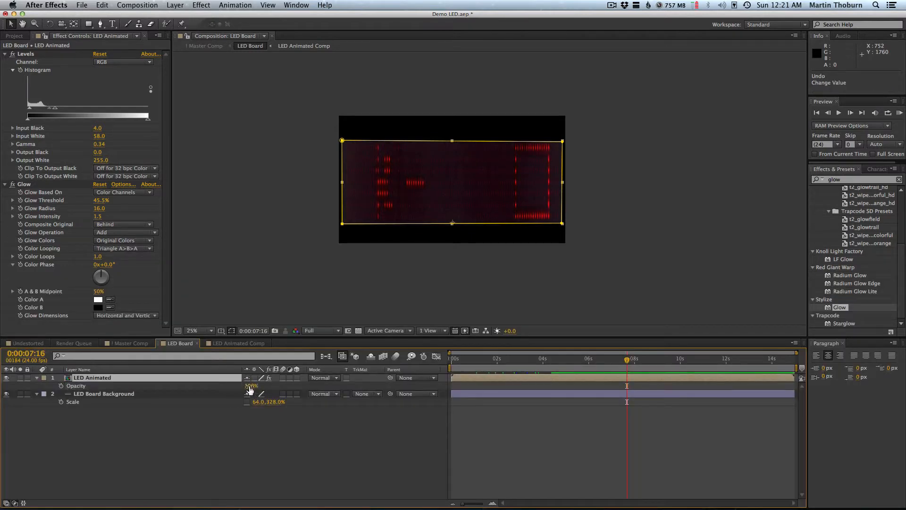
{"action": "left_click", "coordinate": [453, 362]}
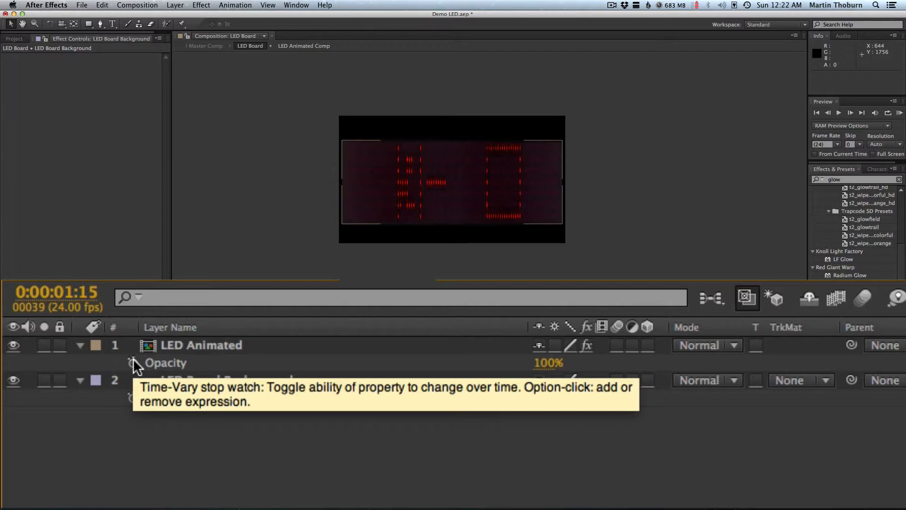
Drive the LED Animated layer's Opacity with the expression random(20) and check the flicker over the first few seconds.
{"action": "left_click", "coordinate": [133, 360], "text": "alt"}
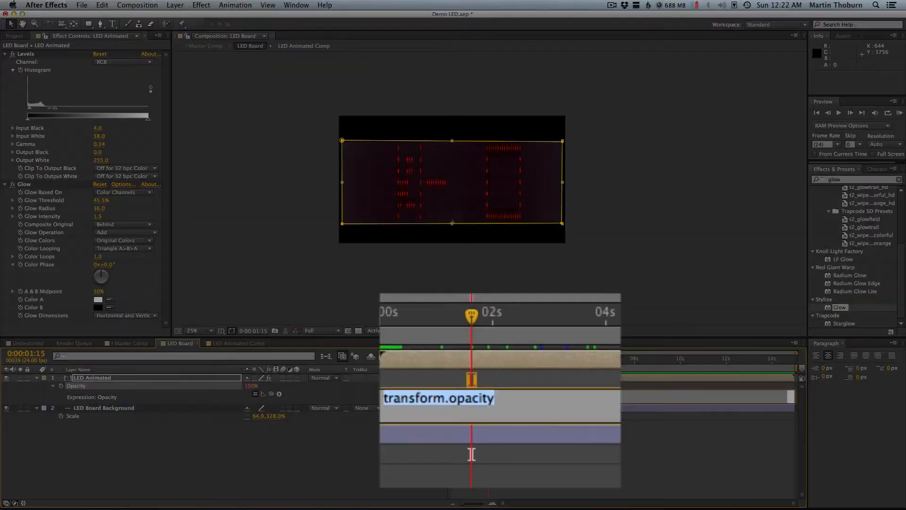
{"action": "type", "text": "random("}
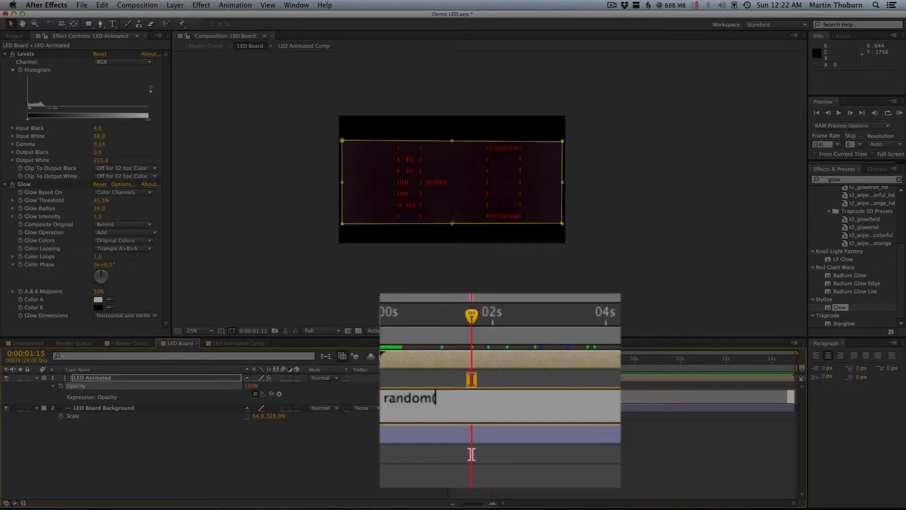
{"action": "type", "text": "20)"}
{"action": "key", "text": "Return"}
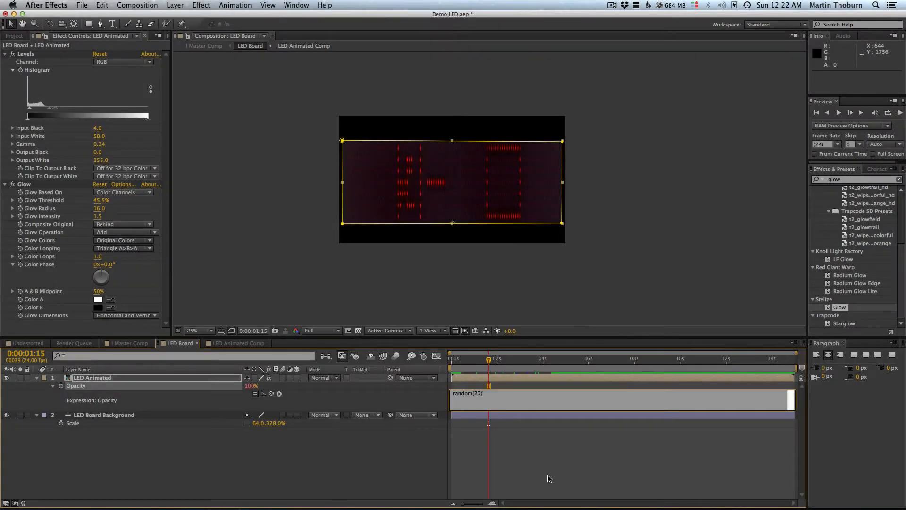
{"action": "left_click", "coordinate": [549, 478]}
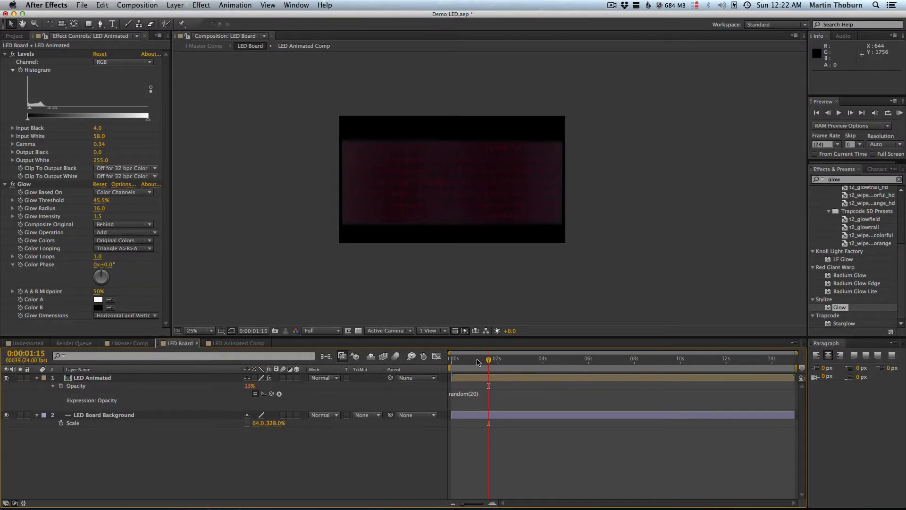
{"action": "left_click", "coordinate": [453, 362]}
{"action": "left_click_drag", "start_coordinate": [469, 362], "coordinate": [491, 361]}
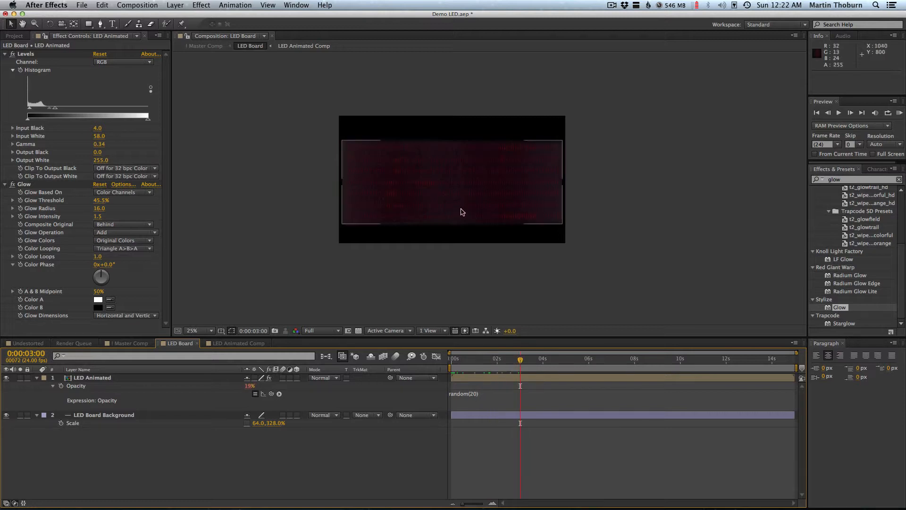
Extend the LED Animated opacity expression to random(20)+80 and check the flicker around 0:00:01:17.
{"action": "left_click", "coordinate": [469, 400]}
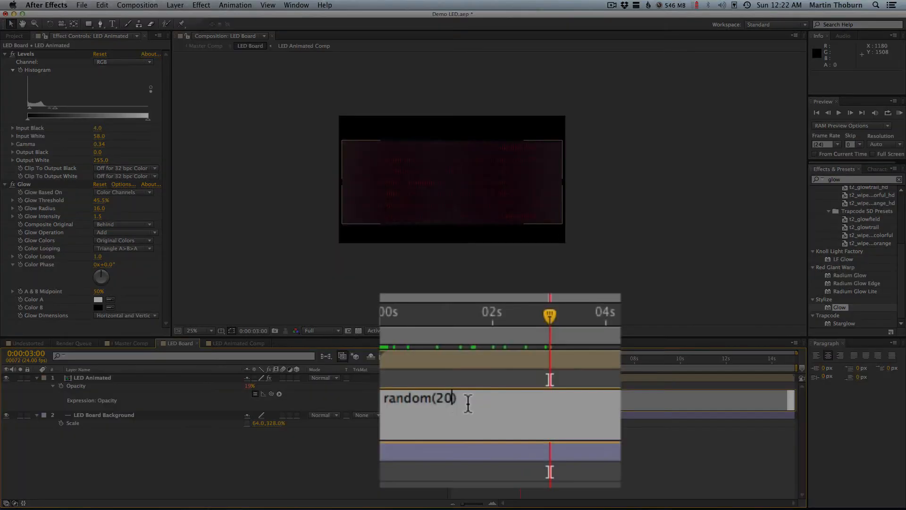
{"action": "type", "text": "+80"}
{"action": "left_click", "coordinate": [509, 408]}
{"action": "left_click_drag", "start_coordinate": [497, 357], "coordinate": [477, 366]}
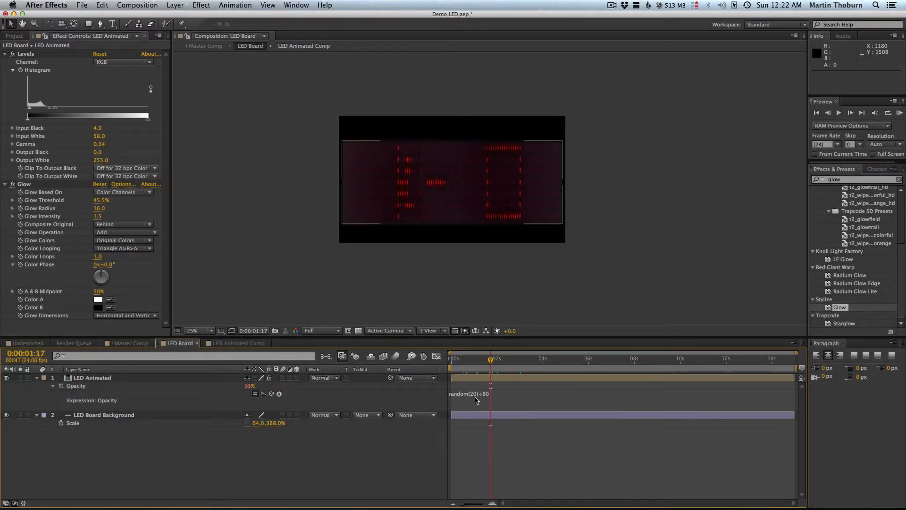
Limit the LED Board work area to the first 35 frames and RAM preview the flickering sign.
{"action": "key", "text": "Home"}
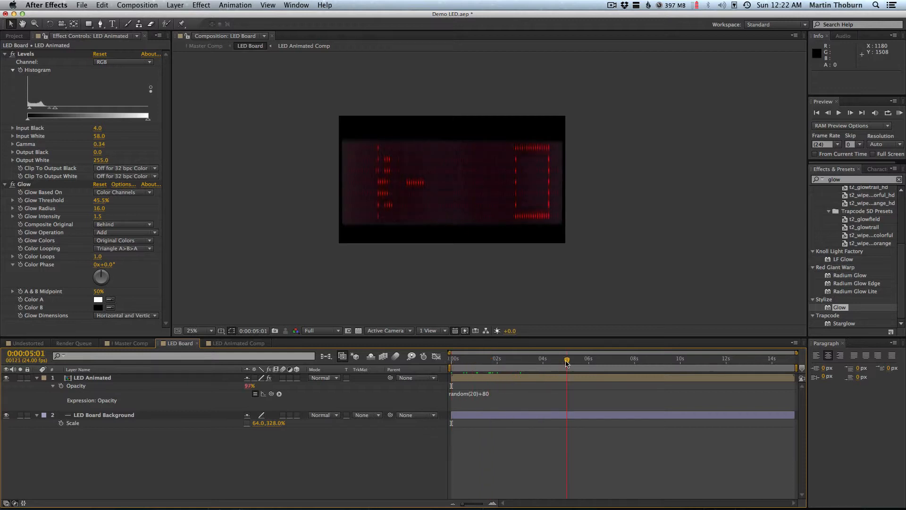
{"action": "left_click", "coordinate": [484, 361]}
{"action": "key", "text": "KP_0"}
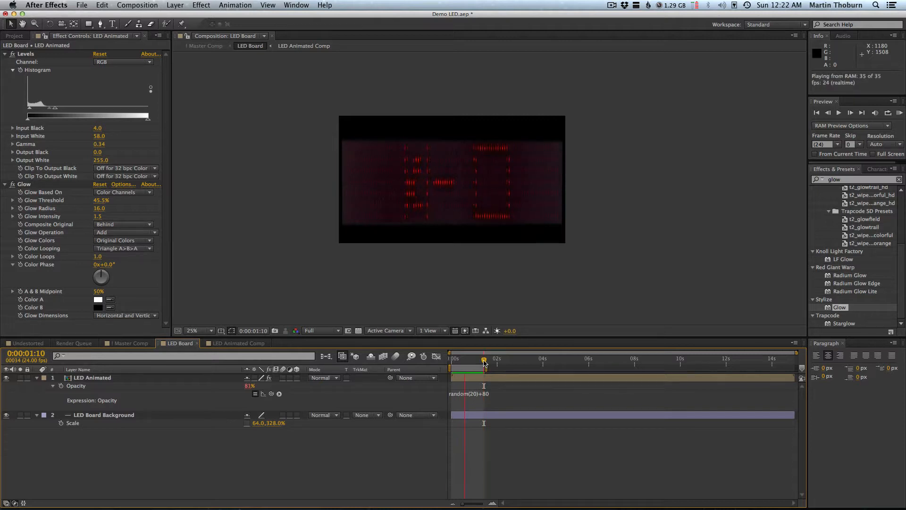
Show the LED Board layer in the Master Comp and review the composited flicker up to 0:00:03:05.
{"action": "left_click", "coordinate": [125, 347]}
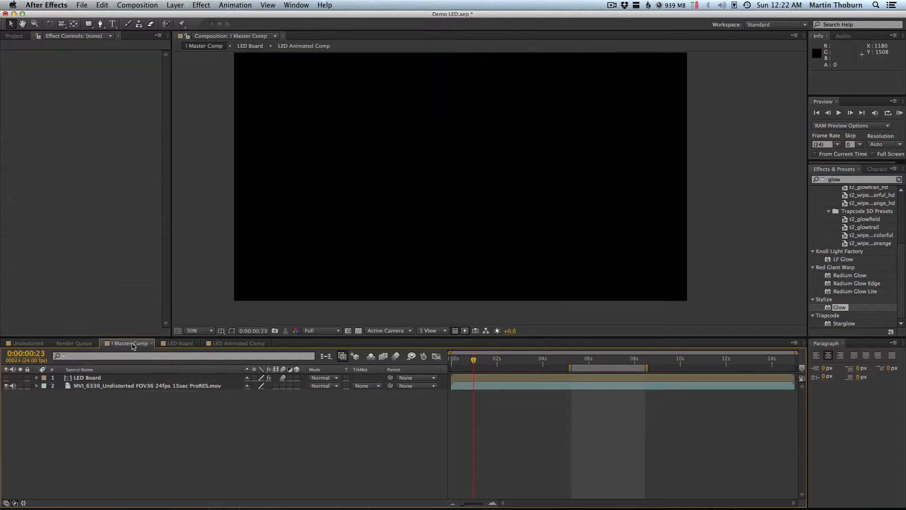
{"action": "left_click", "coordinate": [492, 367]}
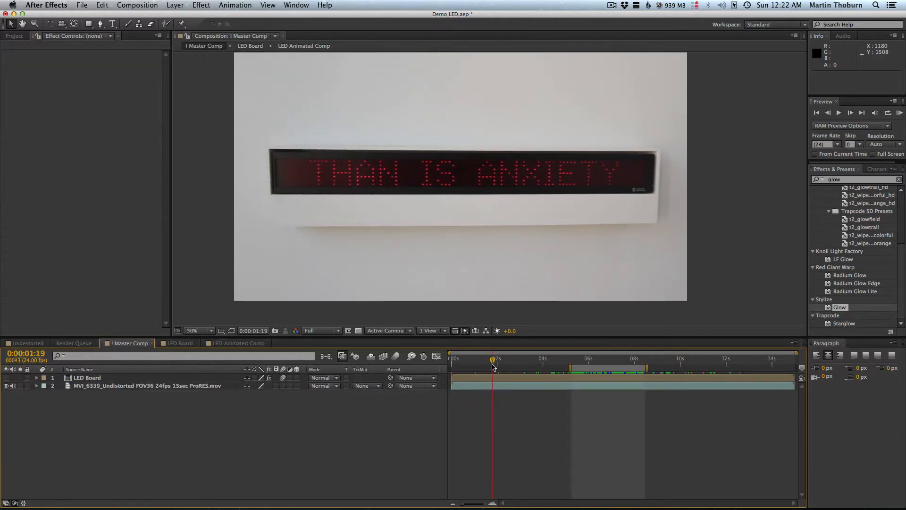
{"action": "left_click", "coordinate": [6, 378]}
{"action": "left_click", "coordinate": [502, 363]}
{"action": "left_click_drag", "start_coordinate": [507, 363], "coordinate": [524, 363]}
{"action": "left_click", "coordinate": [163, 344]}
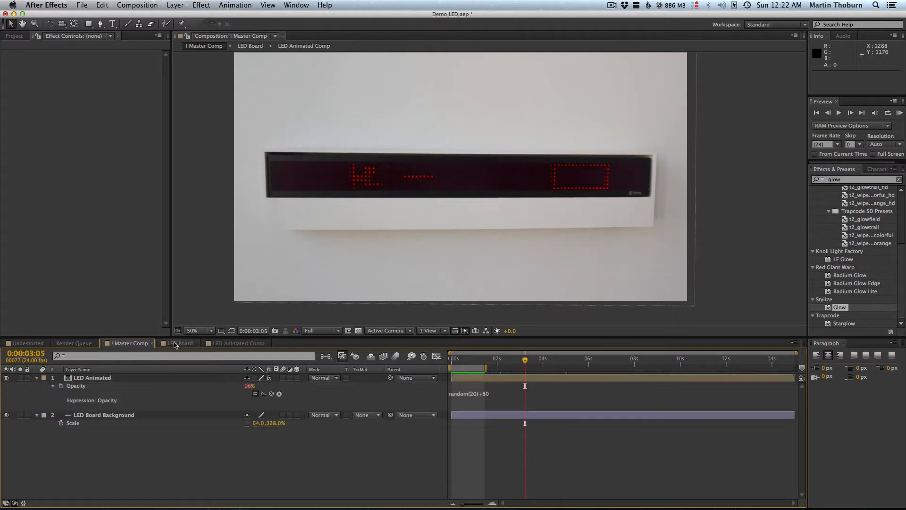
Hide the LED Board layer in the Master Comp and RAM preview the original sign footage within the work area.
{"action": "left_click", "coordinate": [126, 343]}
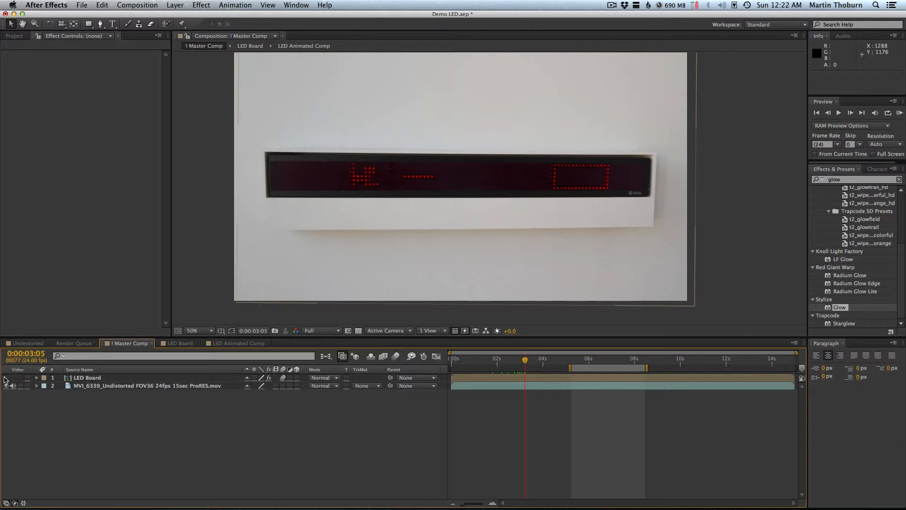
{"action": "left_click", "coordinate": [6, 378]}
{"action": "left_click_drag", "start_coordinate": [535, 362], "coordinate": [606, 360]}
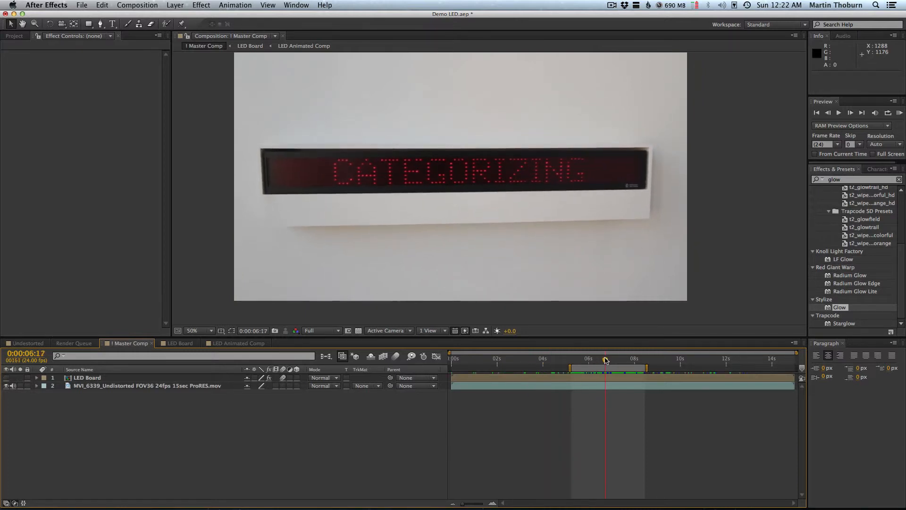
{"action": "key", "text": "KP_0"}
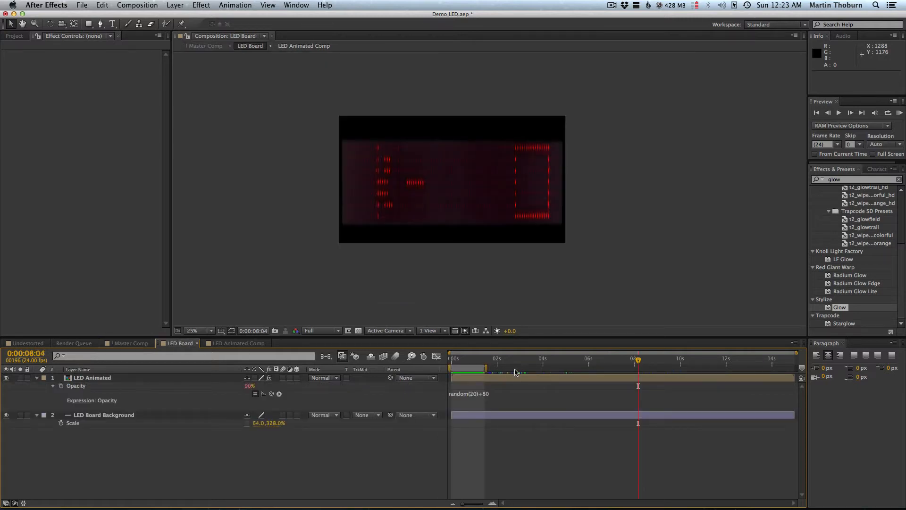
Start a new 1920 by 1080 px solid in the LED Board comp and name it Wiggle Strobe.
{"action": "left_click", "coordinate": [478, 362]}
{"action": "left_click", "coordinate": [175, 4]}
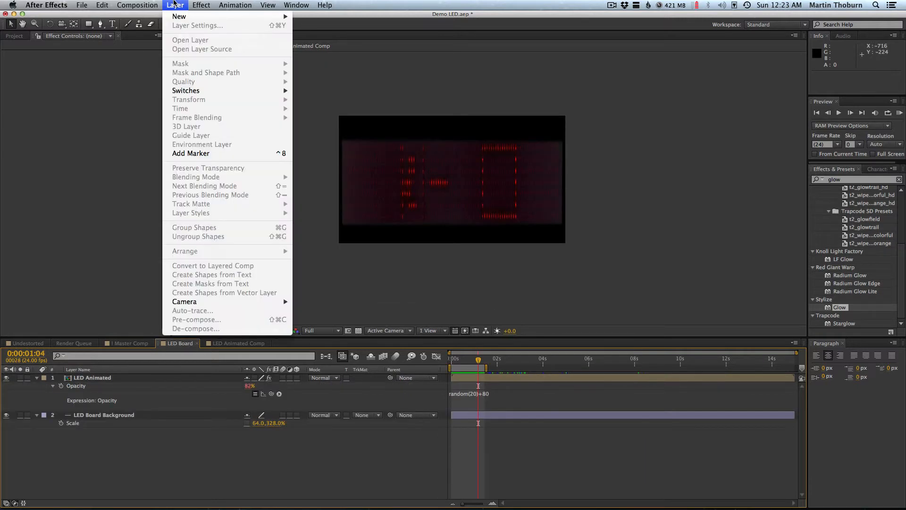
{"action": "left_click", "coordinate": [155, 148]}
{"action": "left_click", "coordinate": [168, 4]}
{"action": "left_click", "coordinate": [168, 4]}
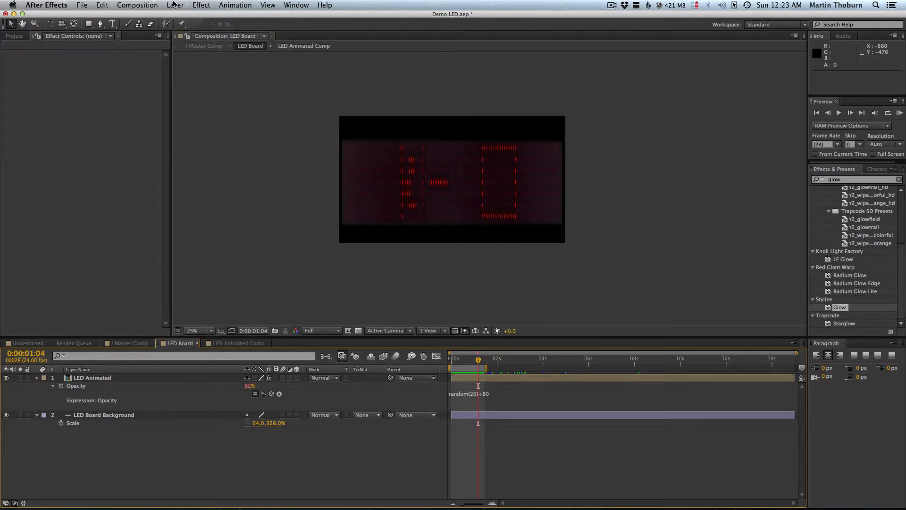
{"action": "left_click", "coordinate": [174, 4]}
{"action": "mouse_move", "coordinate": [189, 16]}
{"action": "key", "text": "super+y"}
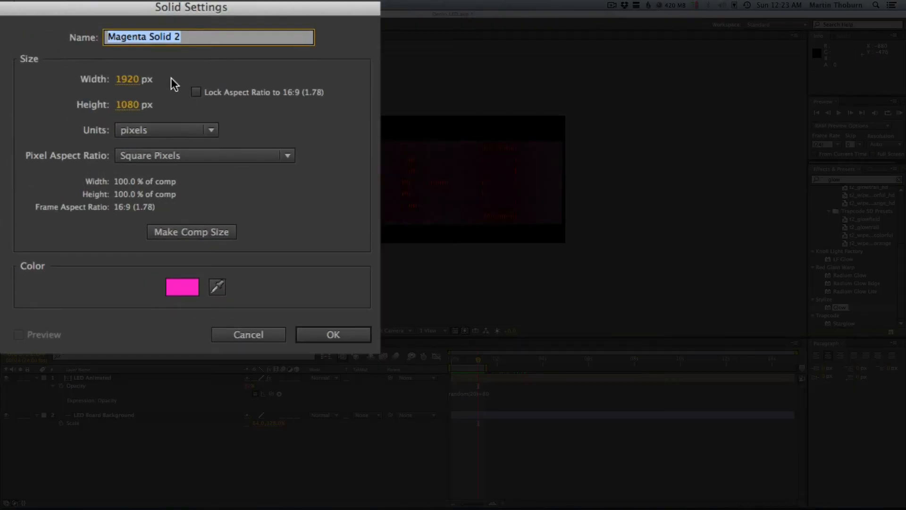
{"action": "type", "text": "Wiggle Strob"}
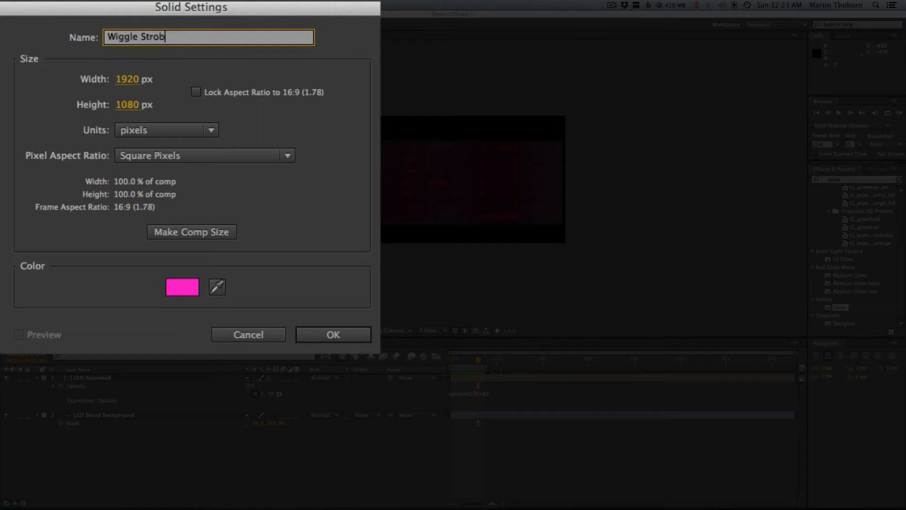
Set the Wiggle Strobe solid's color to black and create the layer.
{"action": "left_click", "coordinate": [180, 285]}
{"action": "left_click_drag", "start_coordinate": [92, 142], "coordinate": [9, 192]}
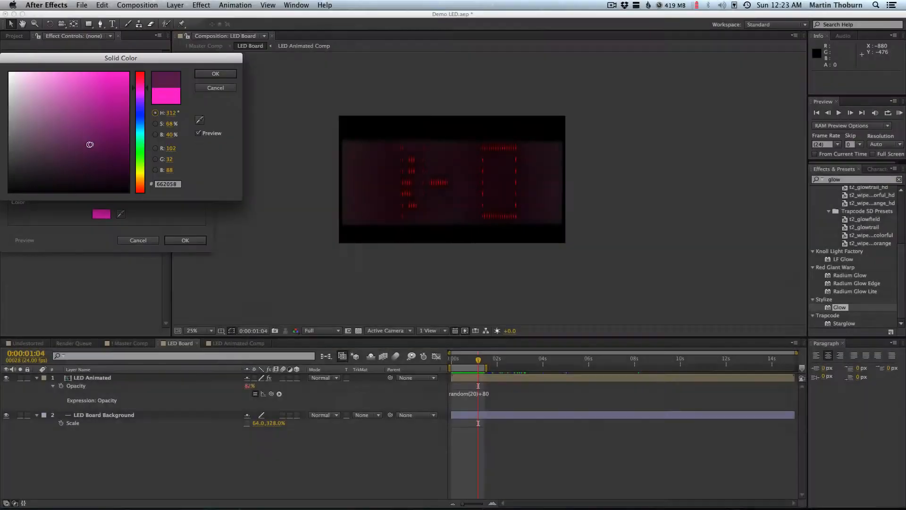
{"action": "key", "text": "Return"}
{"action": "key", "text": "Return"}
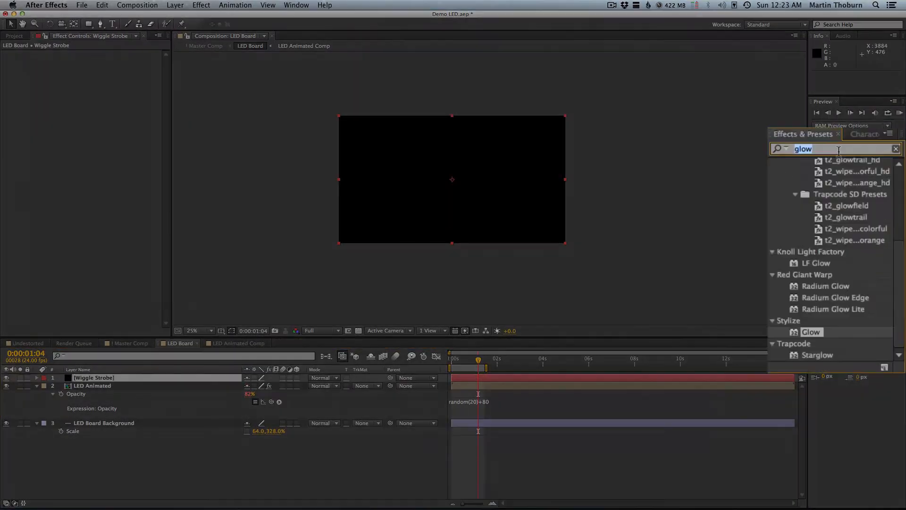
Find the Fractal Noise effect and apply it to the Wiggle Strobe layer.
{"action": "left_click", "coordinate": [865, 181]}
{"action": "type", "text": "fractl"}
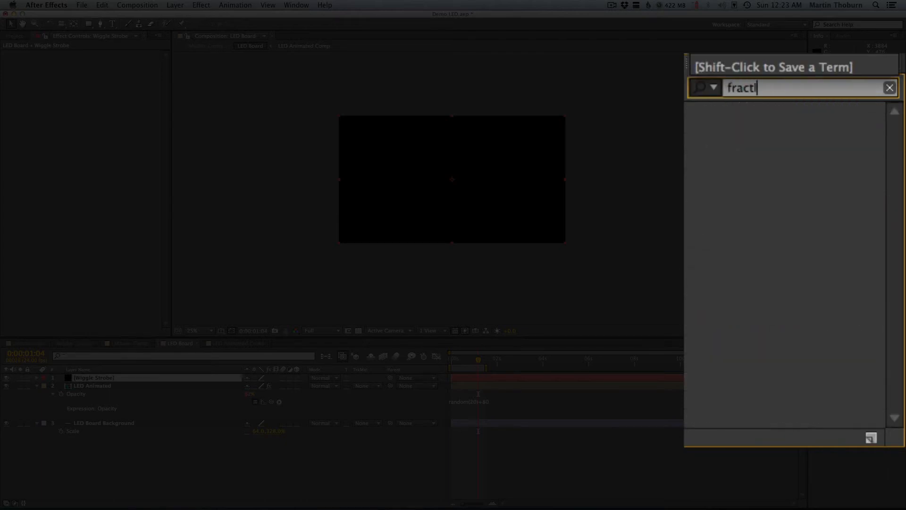
{"action": "type", "text": "e"}
{"action": "key", "text": "BackSpace"}
{"action": "key", "text": "BackSpace"}
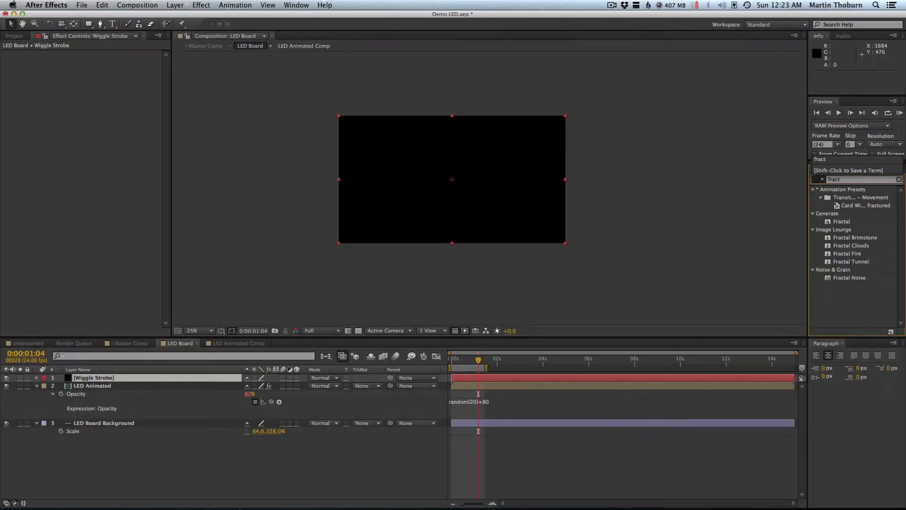
{"action": "left_click", "coordinate": [857, 279]}
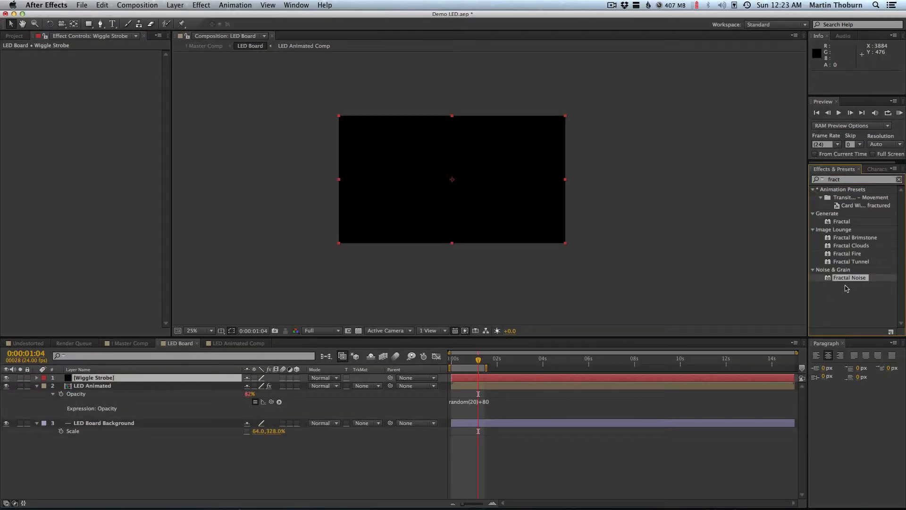
{"action": "left_click_drag", "start_coordinate": [850, 279], "coordinate": [106, 378]}
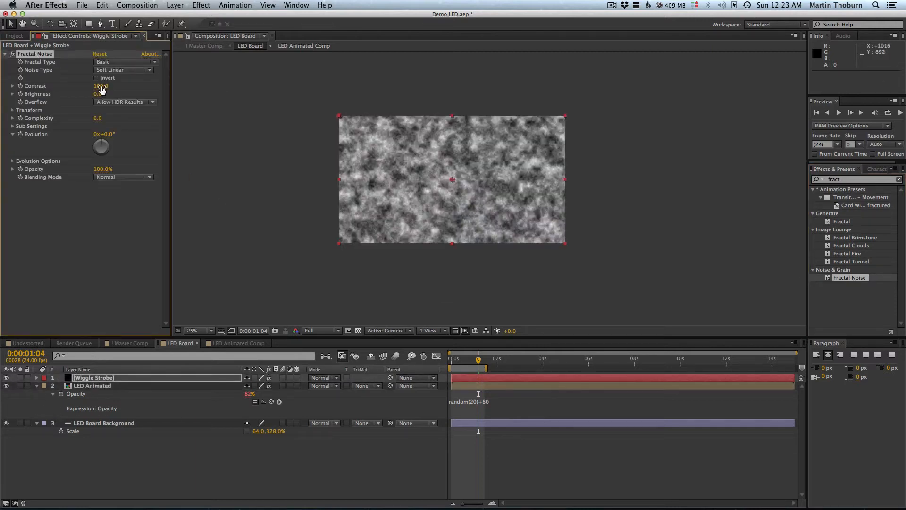
Turn off Uniform Scaling in the Fractal Noise transform settings and set Scale Width to 600.
{"action": "left_click_drag", "start_coordinate": [102, 87], "coordinate": [101, 87]}
{"action": "key", "text": "super+z"}
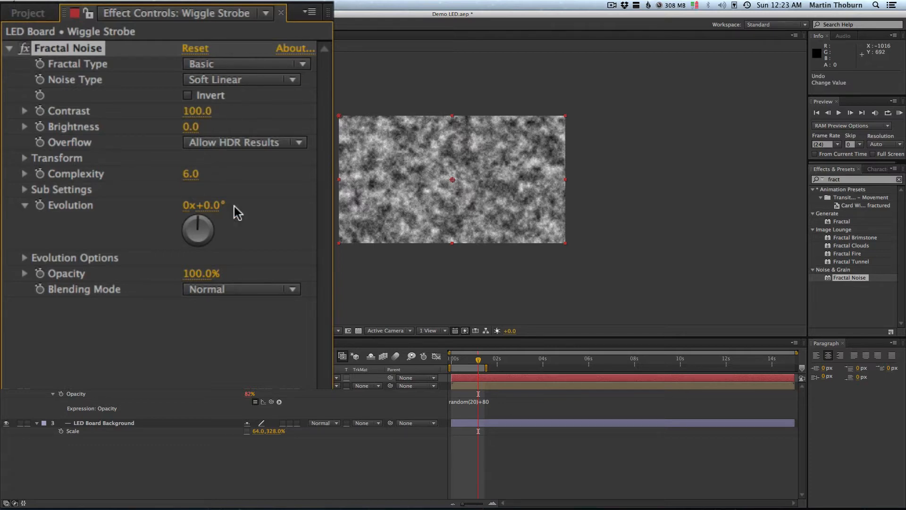
{"action": "left_click", "coordinate": [26, 157]}
{"action": "left_click", "coordinate": [40, 204]}
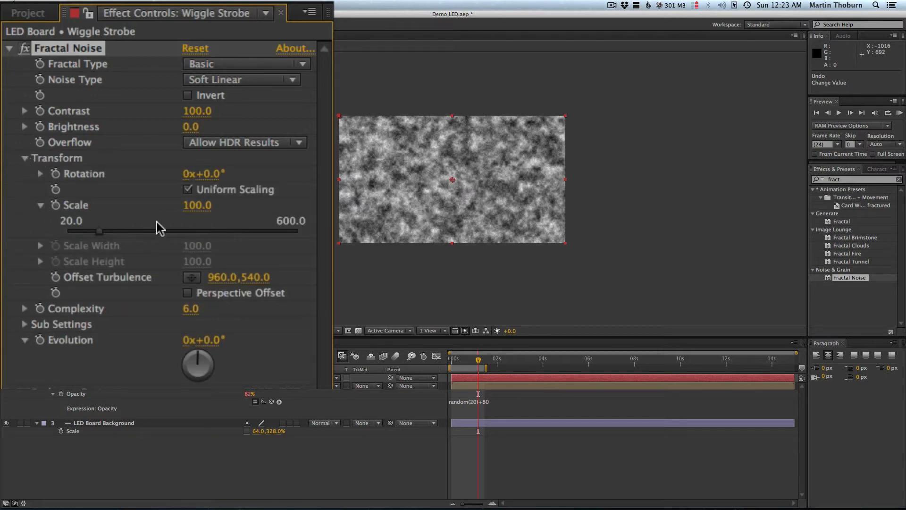
{"action": "left_click", "coordinate": [188, 190]}
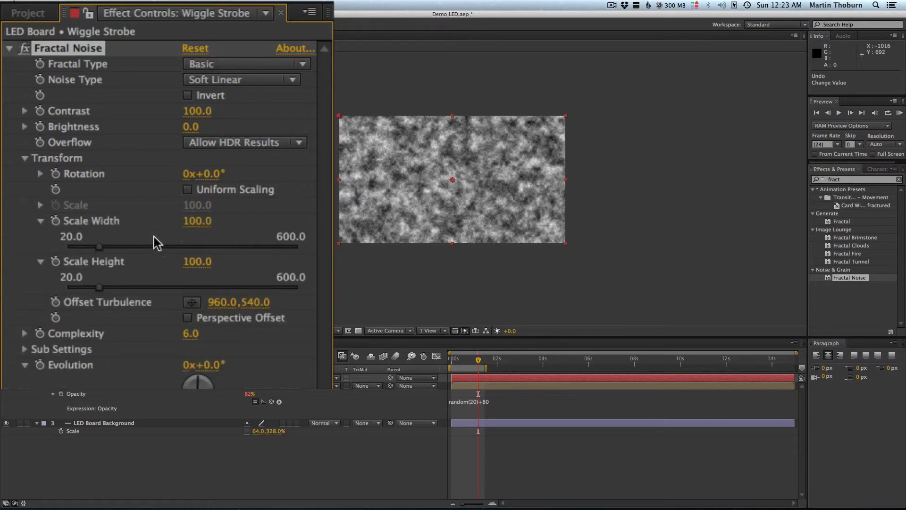
{"action": "left_click_drag", "start_coordinate": [101, 241], "coordinate": [300, 247]}
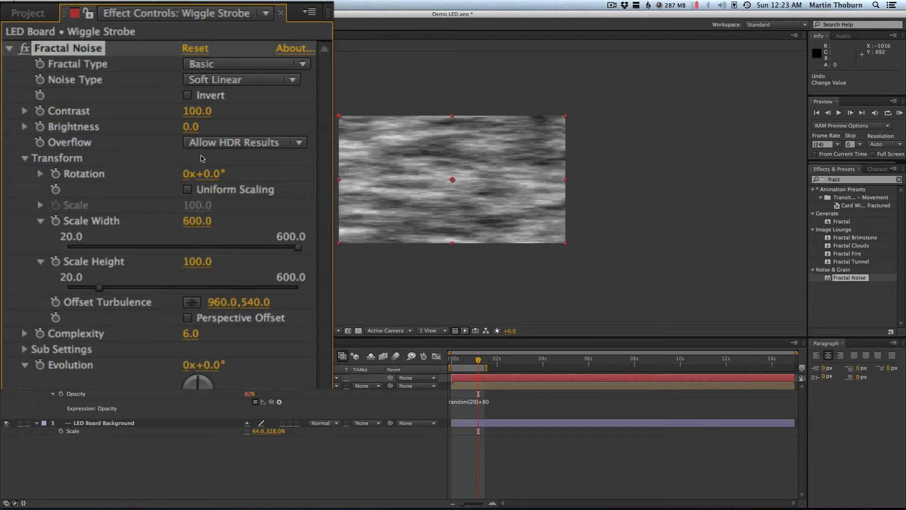
Raise the Fractal Noise Scale Width to 10000 and reduce its Scale Height to 76.
{"action": "key", "text": "super+z"}
{"action": "left_click_drag", "start_coordinate": [234, 247], "coordinate": [314, 247]}
{"action": "left_click_drag", "start_coordinate": [198, 221], "coordinate": [625, 131]}
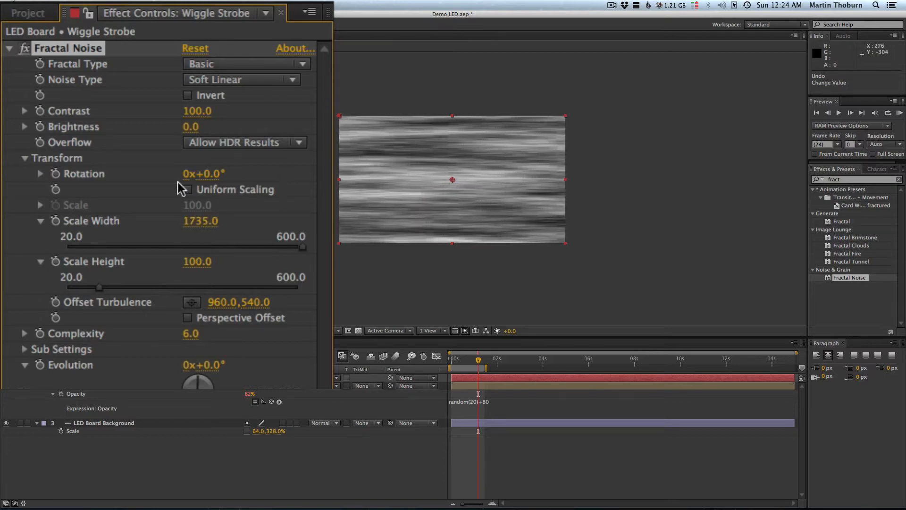
{"action": "left_click_drag", "start_coordinate": [192, 228], "coordinate": [284, 139]}
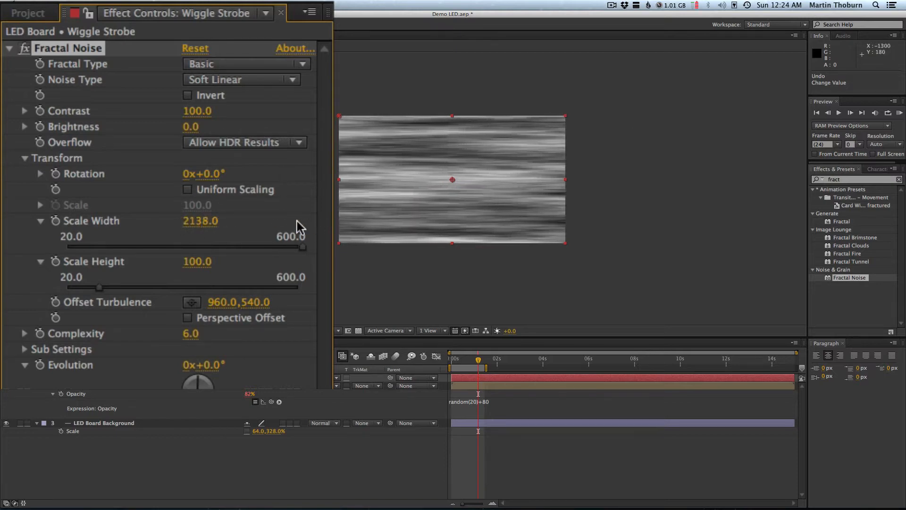
{"action": "left_click_drag", "start_coordinate": [198, 225], "coordinate": [556, 121]}
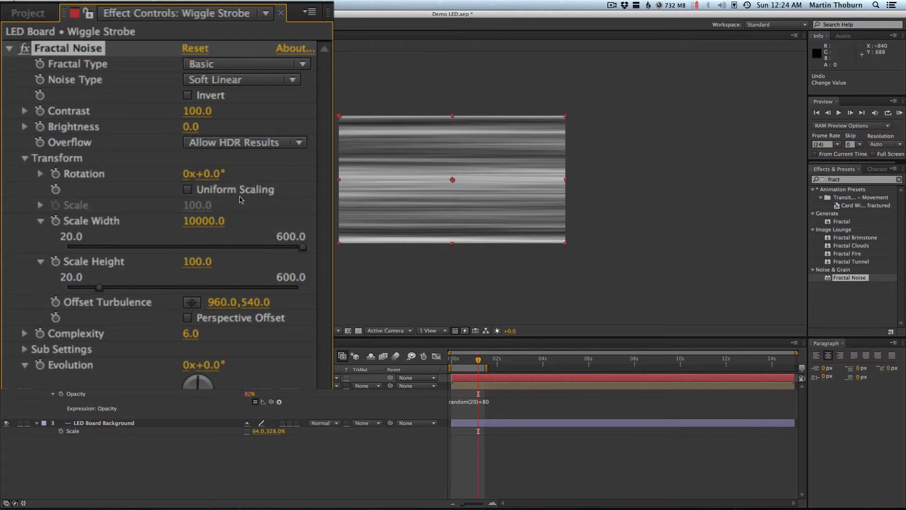
{"action": "mouse_move", "coordinate": [197, 269]}
{"action": "left_mouse_down"}
{"action": "mouse_move", "coordinate": [165, 265]}
{"action": "mouse_move", "coordinate": [259, 253]}
{"action": "mouse_move", "coordinate": [142, 262]}
{"action": "mouse_move", "coordinate": [170, 259]}
{"action": "left_mouse_up"}
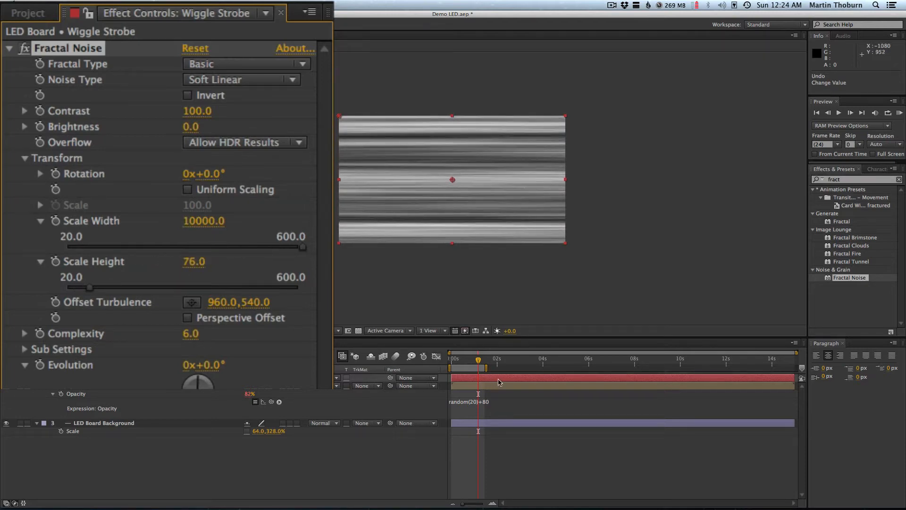
Try out a higher Evolution angle on the Fractal Noise and reset it to 0 degrees.
{"action": "left_click_drag", "start_coordinate": [470, 360], "coordinate": [460, 360]}
{"action": "key", "text": "super+shift+a"}
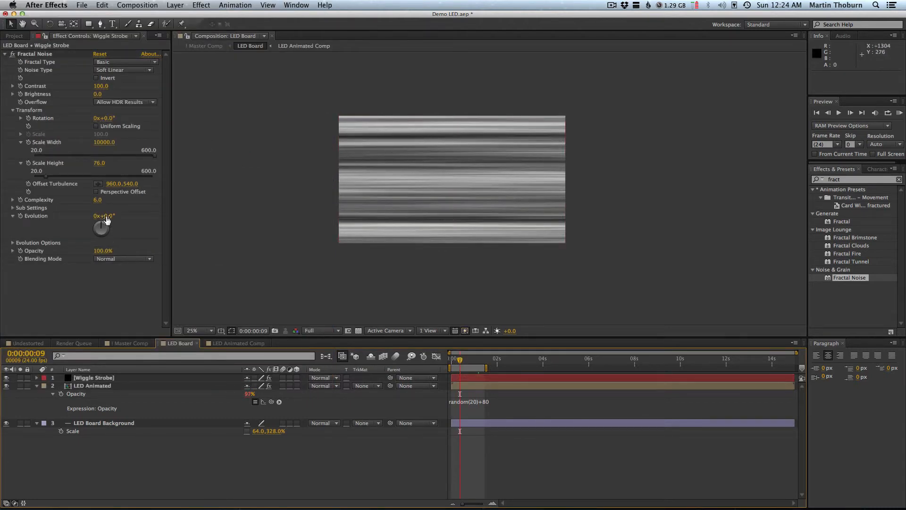
{"action": "mouse_move", "coordinate": [106, 219]}
{"action": "left_mouse_down"}
{"action": "mouse_move", "coordinate": [330, 213]}
{"action": "mouse_move", "coordinate": [80, 213]}
{"action": "mouse_move", "coordinate": [124, 213]}
{"action": "left_mouse_up"}
{"action": "left_click", "coordinate": [220, 365]}
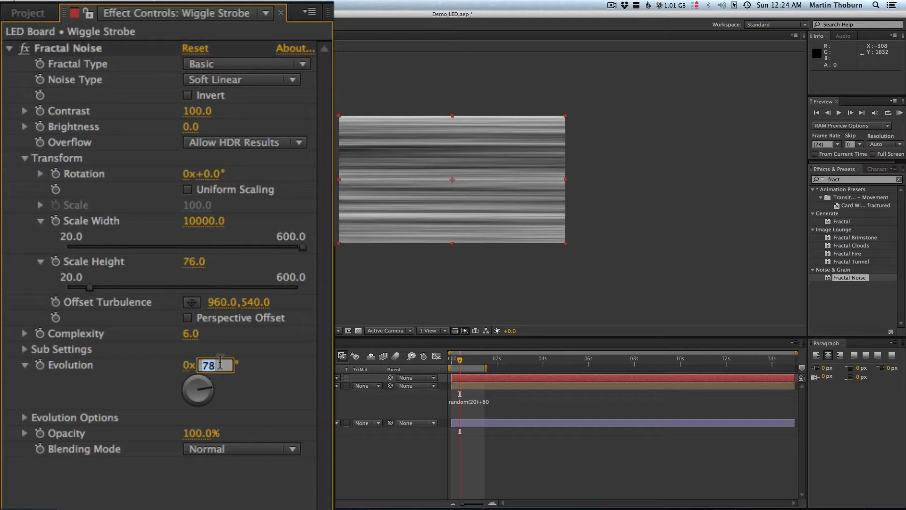
{"action": "type", "text": "0"}
{"action": "key", "text": "Return"}
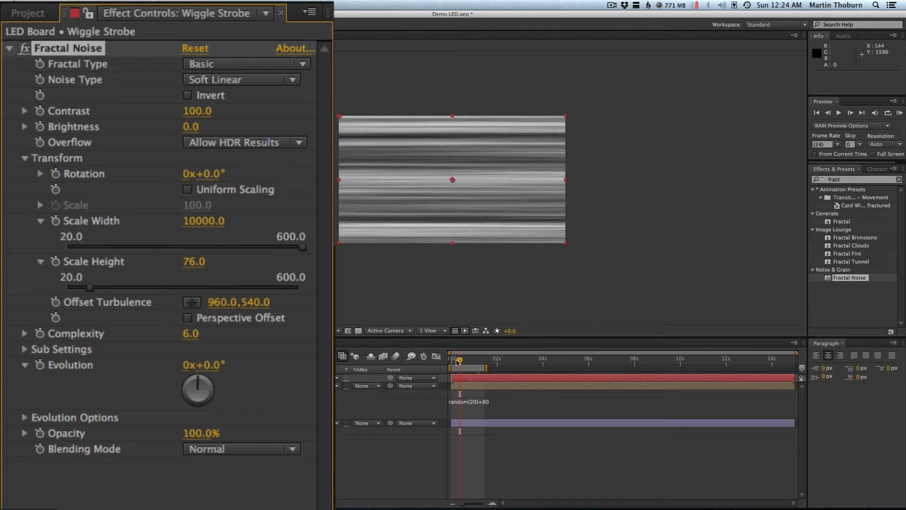
Keyframe the Fractal Noise Evolution from 0 at the comp's start to 15 revolutions at its end, and scrub through the animation.
{"action": "left_click_drag", "start_coordinate": [457, 362], "coordinate": [451, 362]}
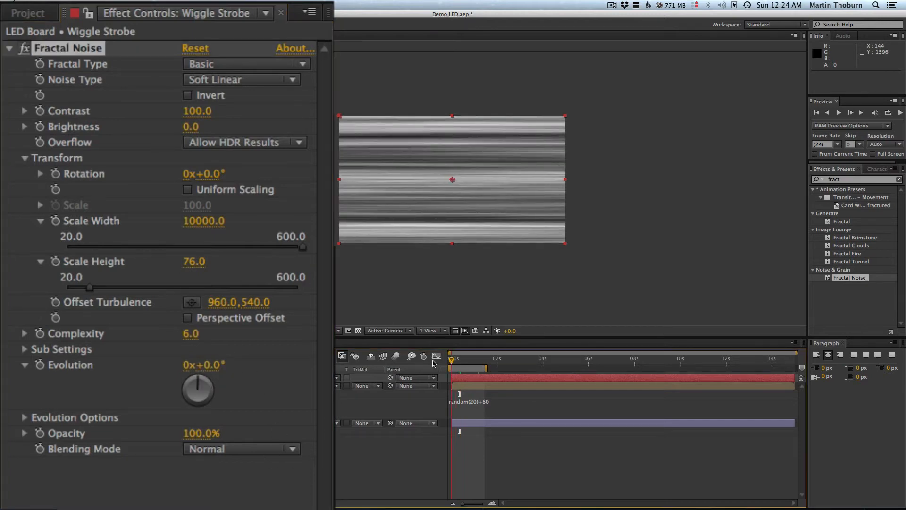
{"action": "left_click", "coordinate": [40, 365]}
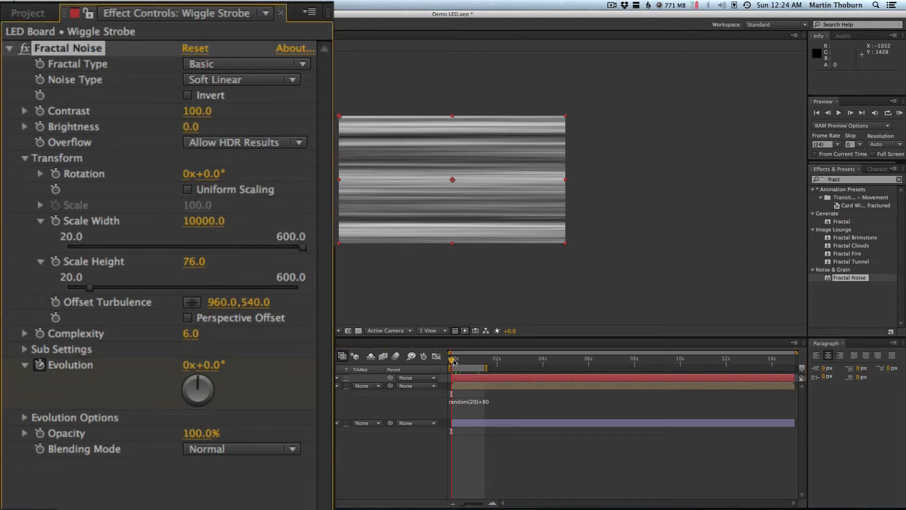
{"action": "left_click_drag", "start_coordinate": [453, 361], "coordinate": [582, 362]}
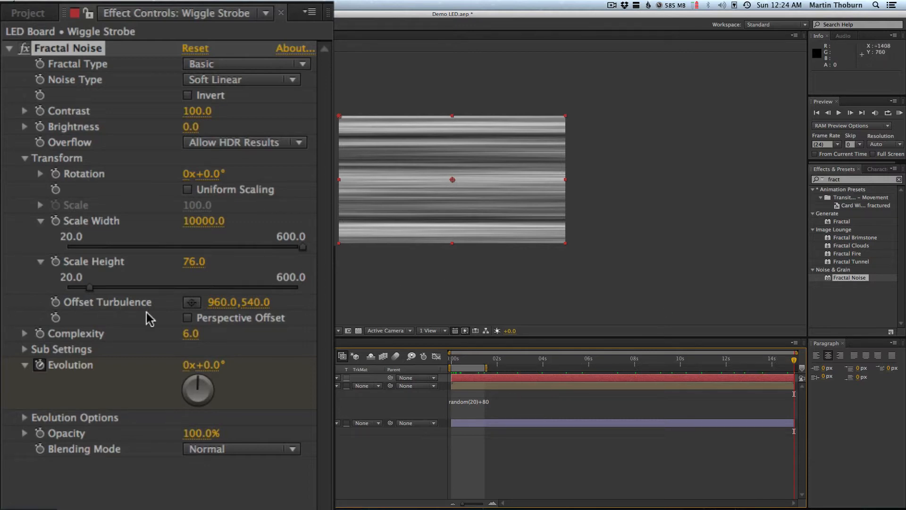
{"action": "left_click", "coordinate": [189, 365]}
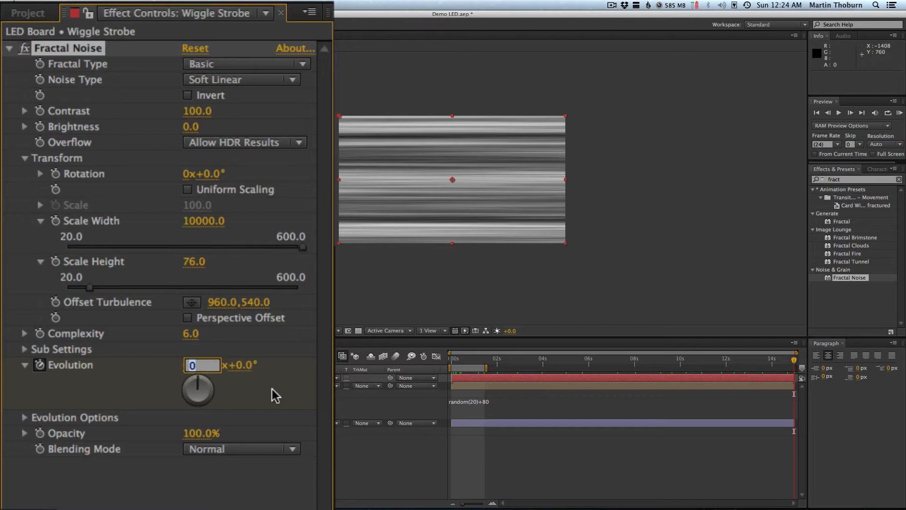
{"action": "type", "text": "15"}
{"action": "key", "text": "Return"}
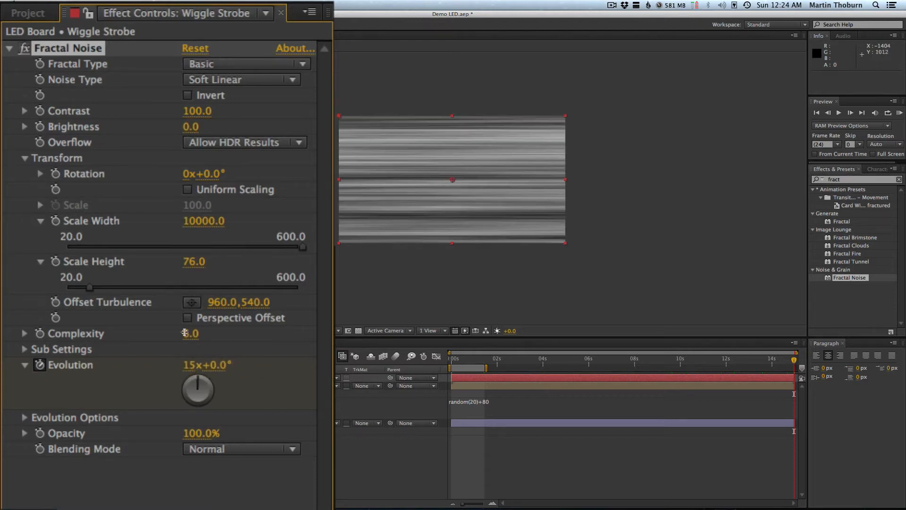
{"action": "key", "text": "u"}
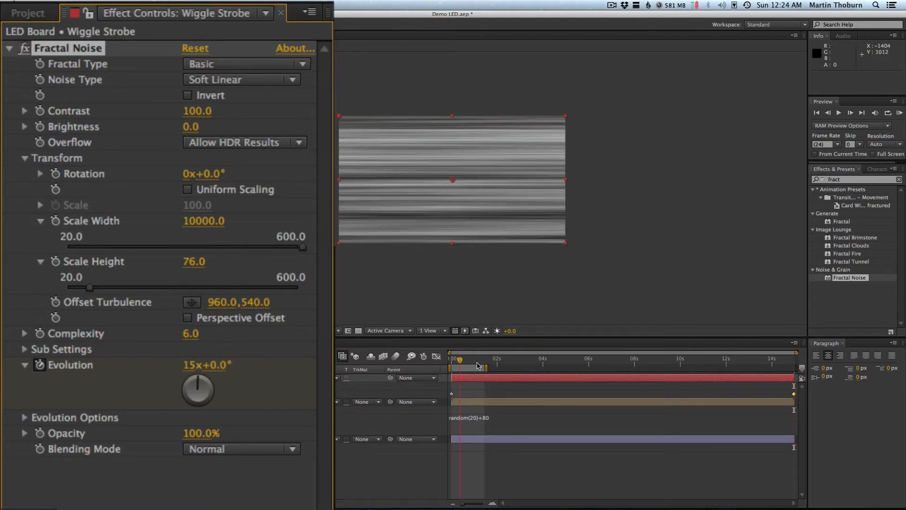
{"action": "left_click_drag", "start_coordinate": [478, 365], "coordinate": [708, 361]}
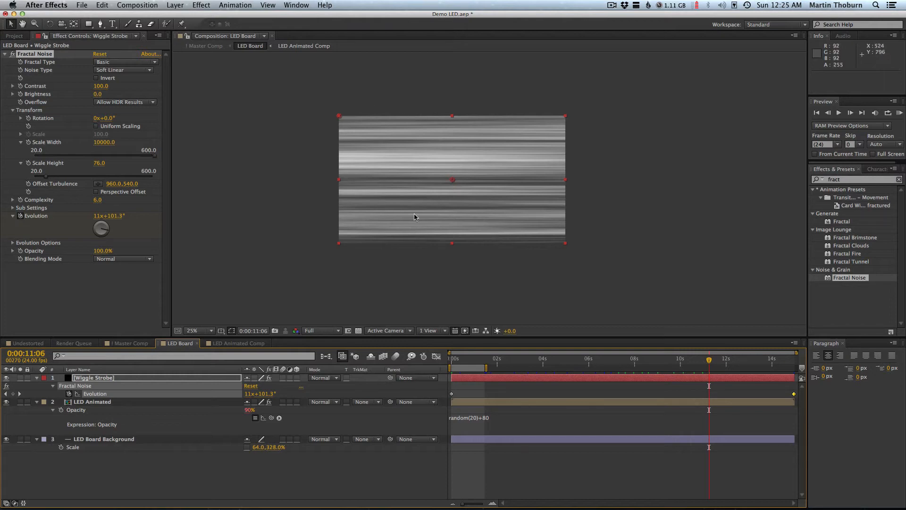
Set the LED Animated layer's track matte to Luma Matte "[Wiggle Strobe]" and scrub through the result.
{"action": "left_click", "coordinate": [101, 402]}
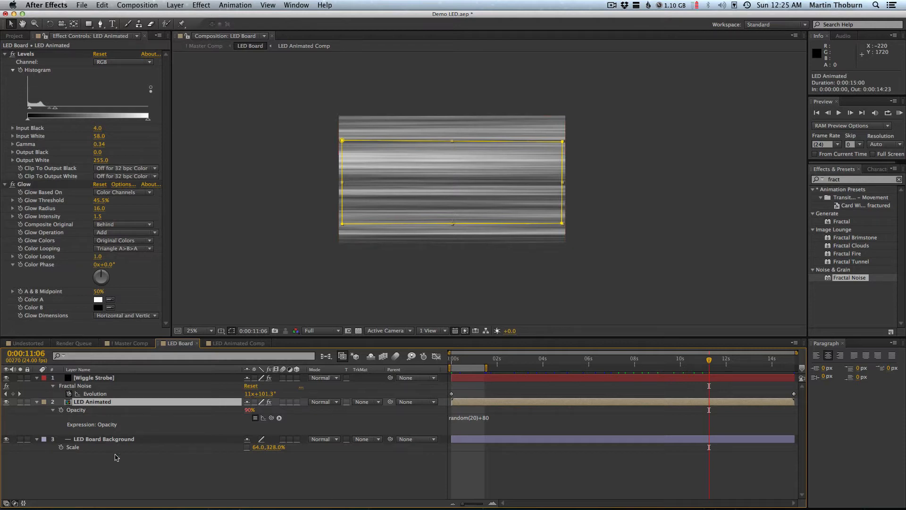
{"action": "left_click", "coordinate": [232, 472]}
{"action": "left_click", "coordinate": [364, 402]}
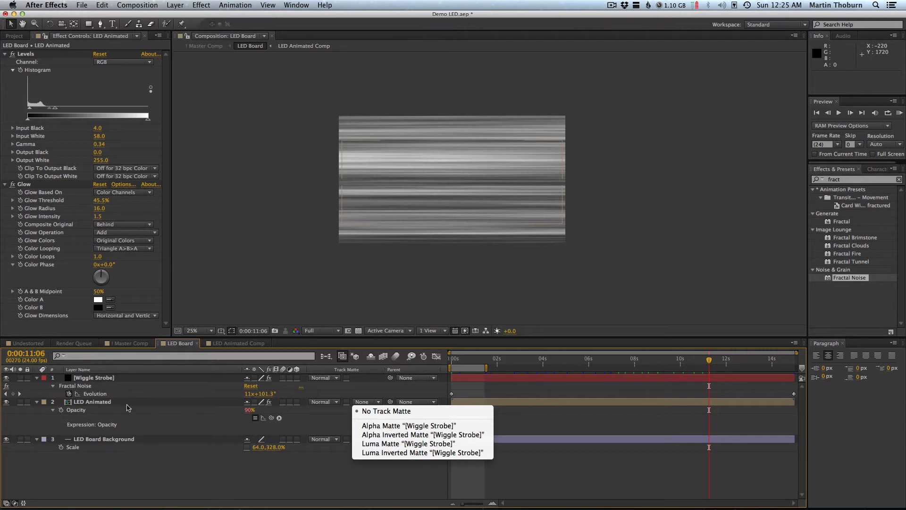
{"action": "left_click", "coordinate": [406, 444]}
{"action": "left_click", "coordinate": [613, 364]}
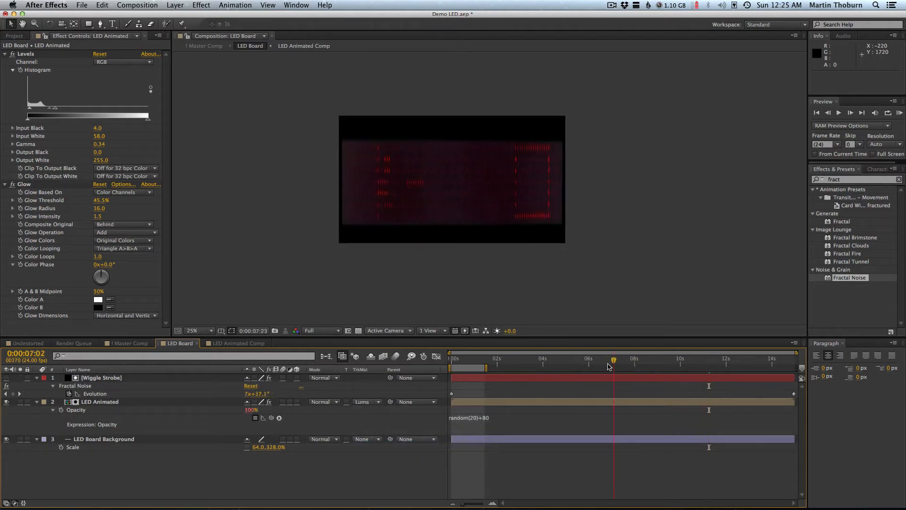
{"action": "mouse_move", "coordinate": [609, 366]}
{"action": "left_mouse_down"}
{"action": "mouse_move", "coordinate": [650, 364]}
{"action": "mouse_move", "coordinate": [572, 366]}
{"action": "mouse_move", "coordinate": [624, 365]}
{"action": "left_mouse_up"}
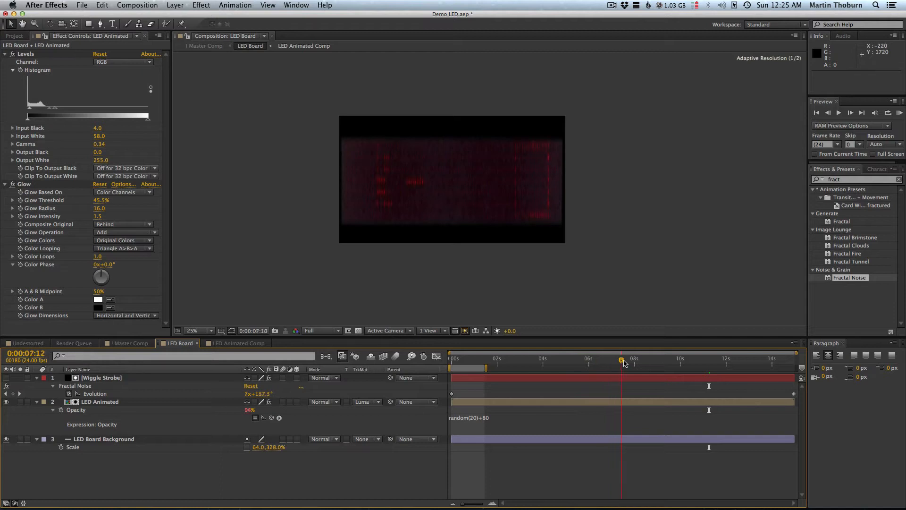
Make the LED Board layer visible in the Master Comp and run a RAM preview.
{"action": "left_click", "coordinate": [131, 343]}
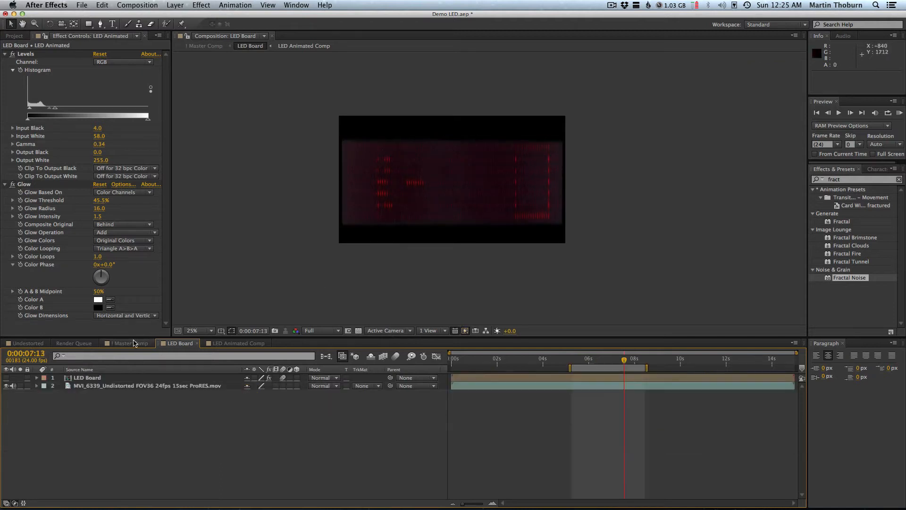
{"action": "left_click", "coordinate": [6, 378]}
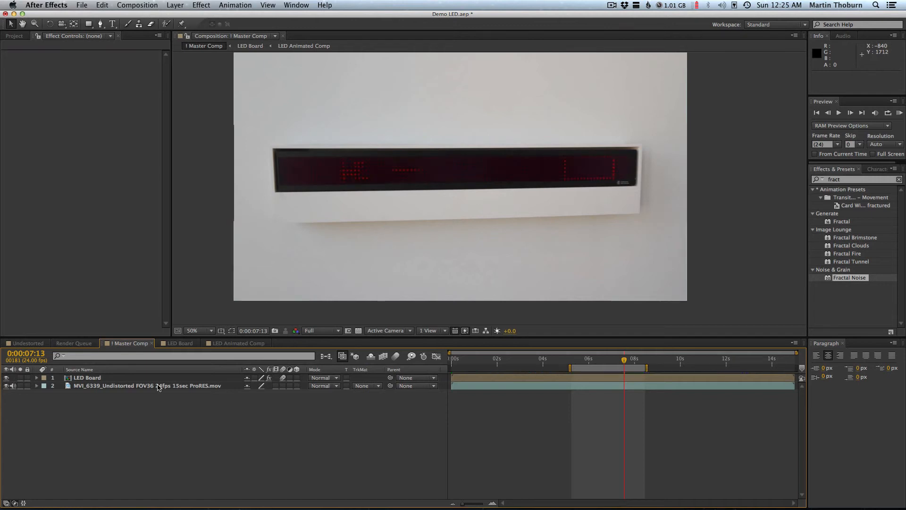
{"action": "key", "text": "KP_0"}
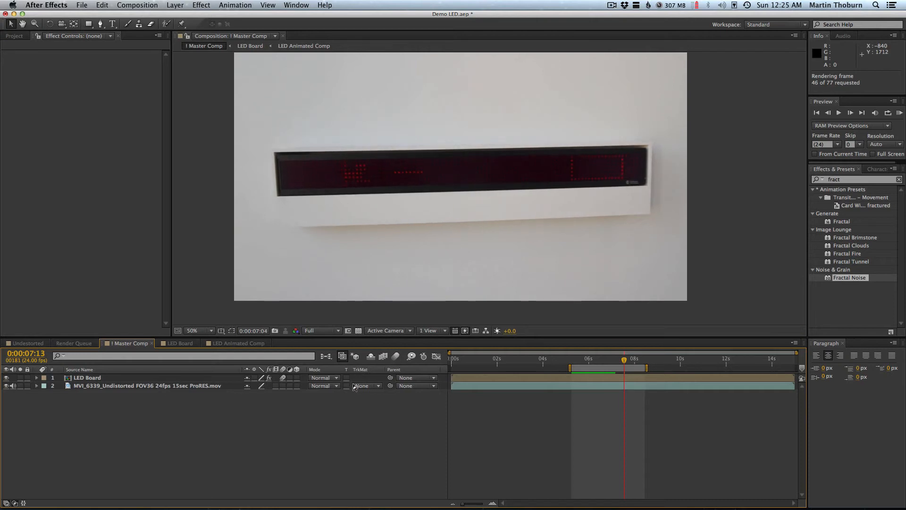
Shift the Master Comp work area to 0:00:00:04 through 0:00:03:08 and RAM preview that section.
{"action": "left_click_drag", "start_coordinate": [513, 360], "coordinate": [488, 363]}
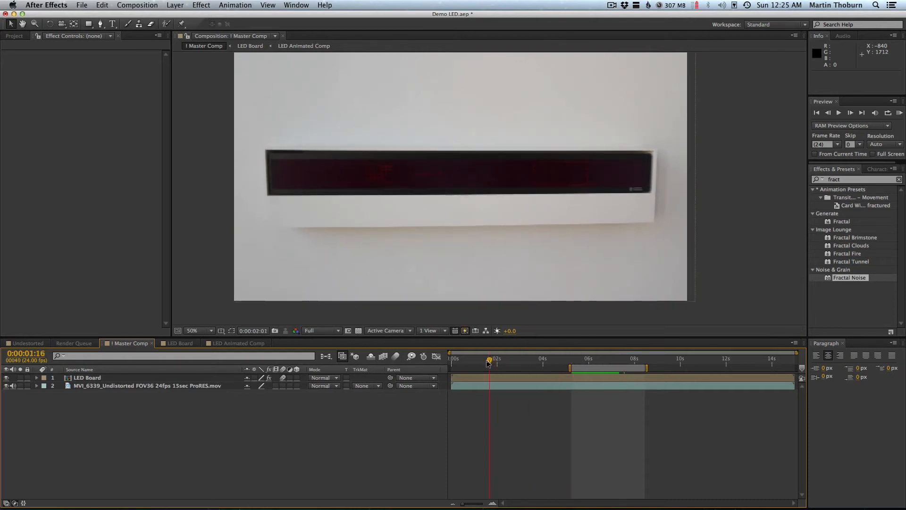
{"action": "left_click_drag", "start_coordinate": [597, 367], "coordinate": [479, 373]}
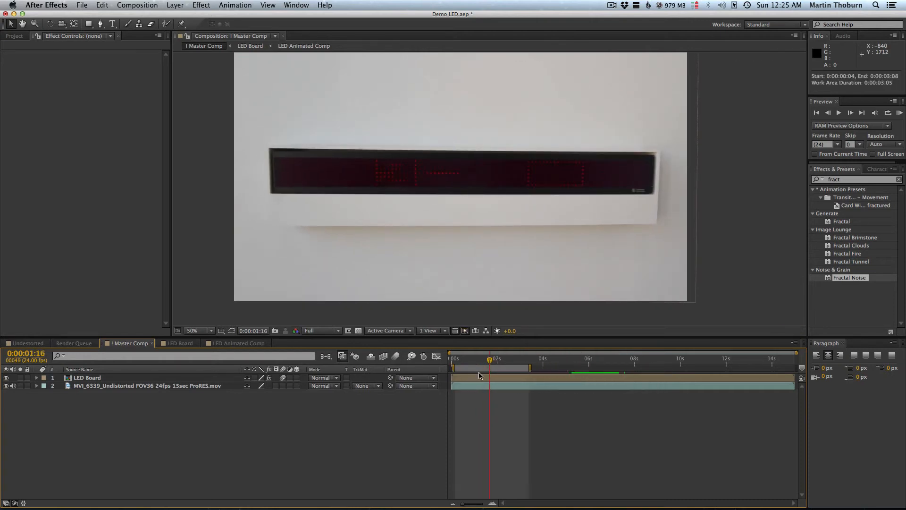
{"action": "key", "text": "KP_0"}
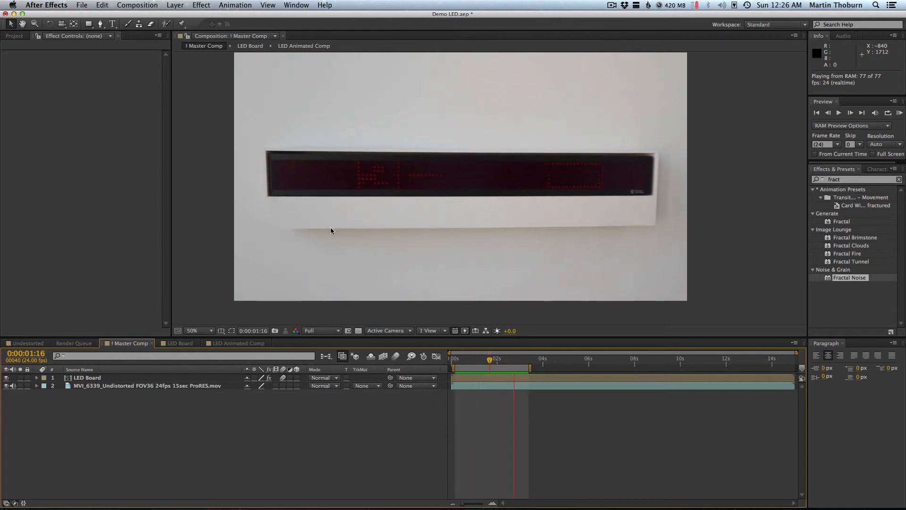
Move the ending Position keyframes of both Text Mask layers in LED Animated Comp to about 0:00:02:02.
{"action": "left_click", "coordinate": [233, 343]}
{"action": "left_click_drag", "start_coordinate": [568, 386], "coordinate": [499, 410]}
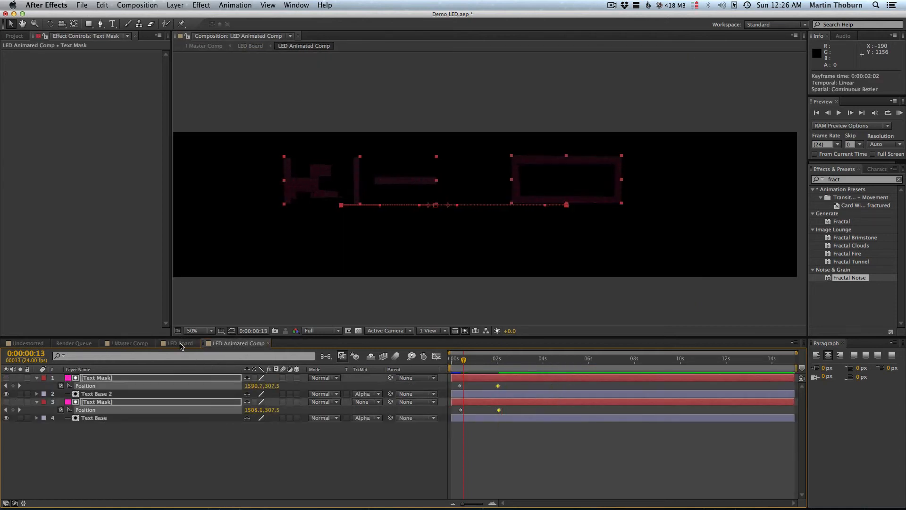
End the Master Comp work area at 0:00:01:22 and play a RAM preview of the faster text animation.
{"action": "left_click", "coordinate": [181, 343]}
{"action": "left_click", "coordinate": [496, 361]}
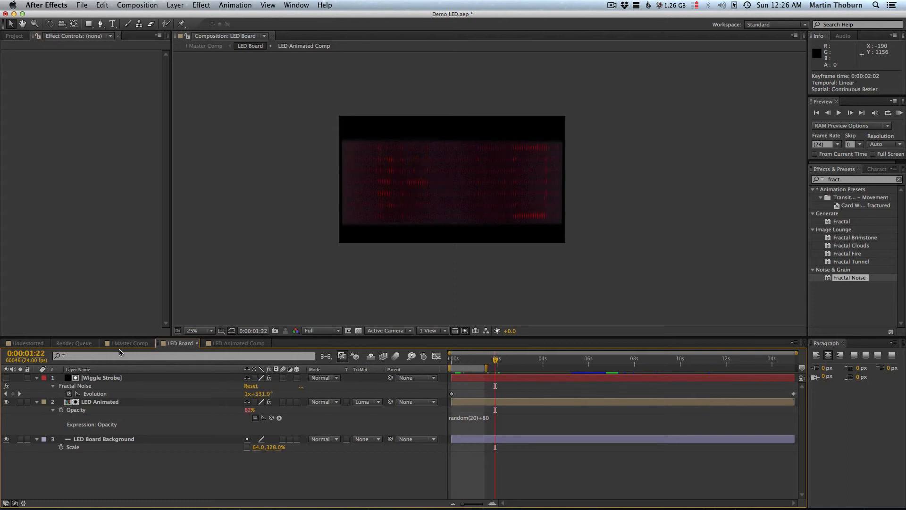
{"action": "left_click", "coordinate": [124, 344]}
{"action": "key", "text": "n"}
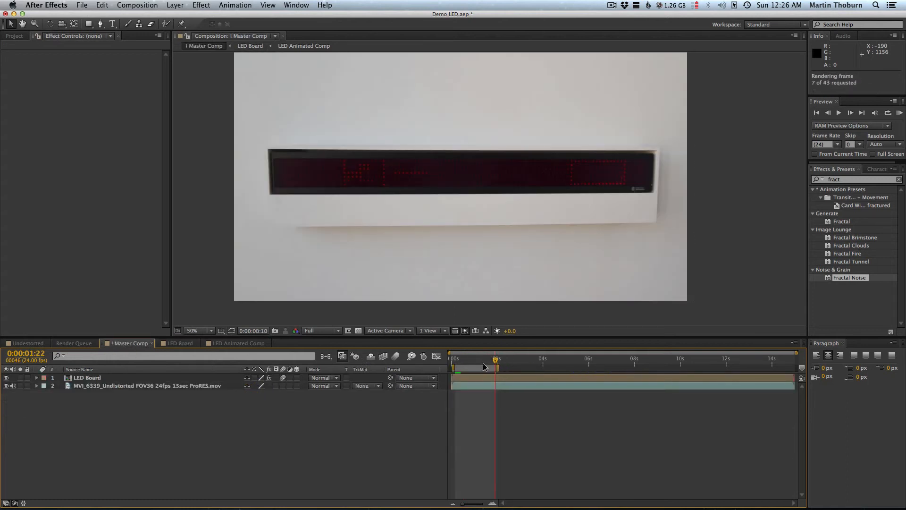
{"action": "key", "text": "KP_0"}
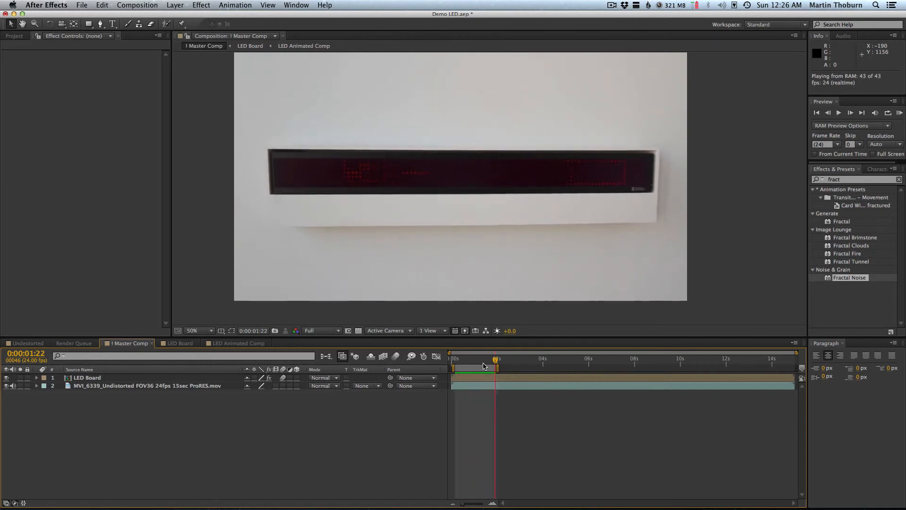
{"action": "key", "text": "space"}
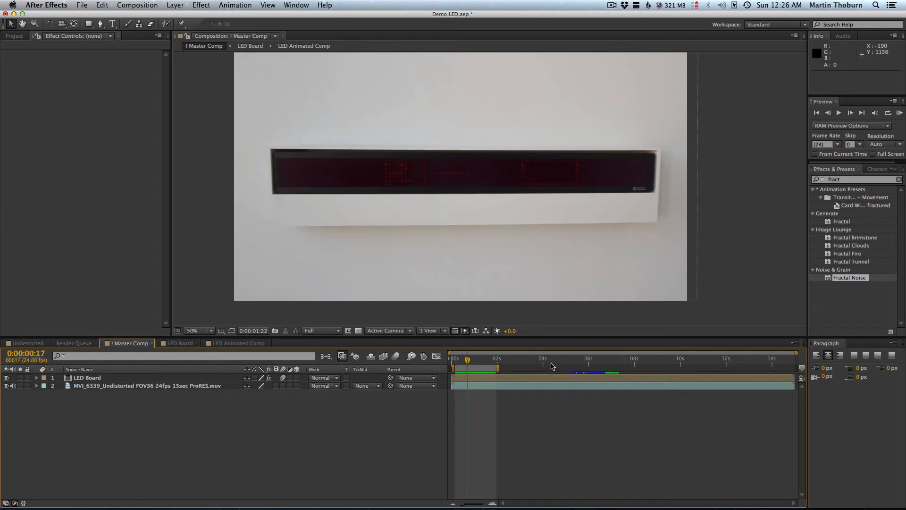
Increase the Glow Intensity on the LED Animated layer in LED Board and check the brighter text in the Master Comp.
{"action": "mouse_move", "coordinate": [552, 366]}
{"action": "left_mouse_down"}
{"action": "mouse_move", "coordinate": [796, 360]}
{"action": "mouse_move", "coordinate": [479, 365]}
{"action": "mouse_move", "coordinate": [789, 371]}
{"action": "mouse_move", "coordinate": [541, 361]}
{"action": "left_mouse_up"}
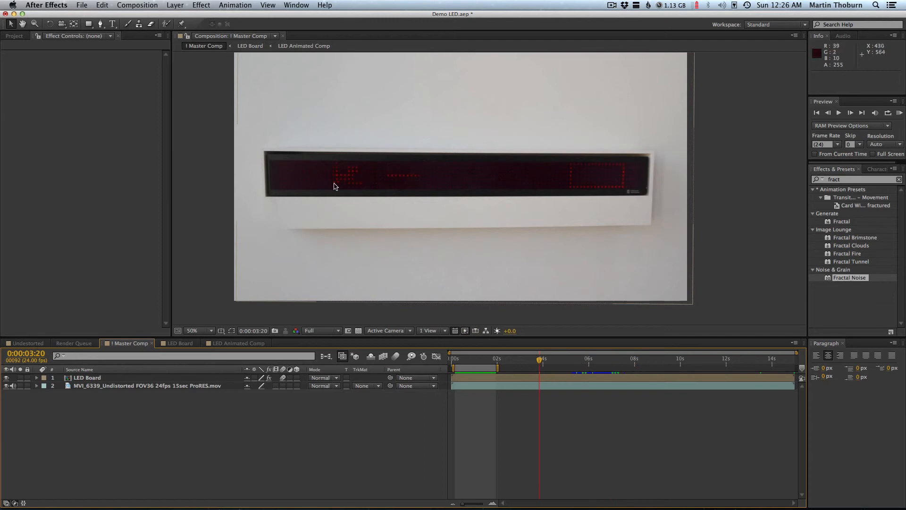
{"action": "left_click", "coordinate": [176, 342]}
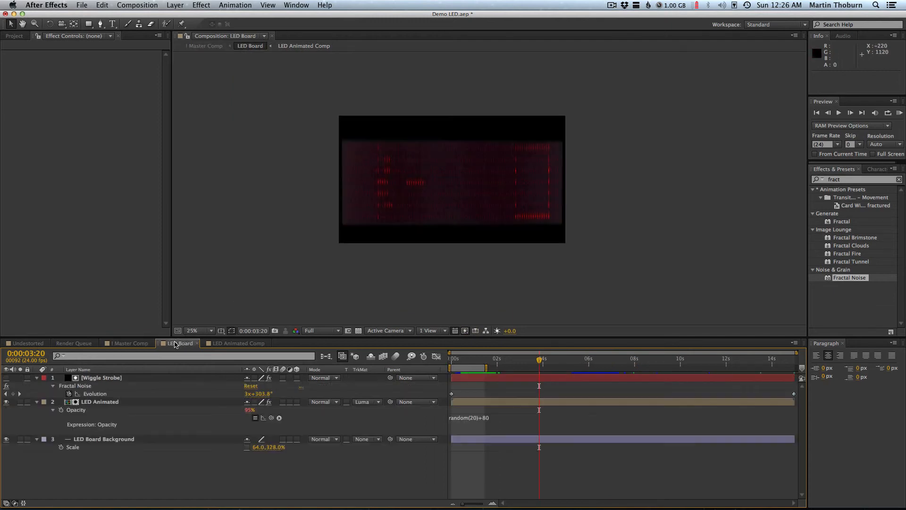
{"action": "left_click", "coordinate": [118, 402]}
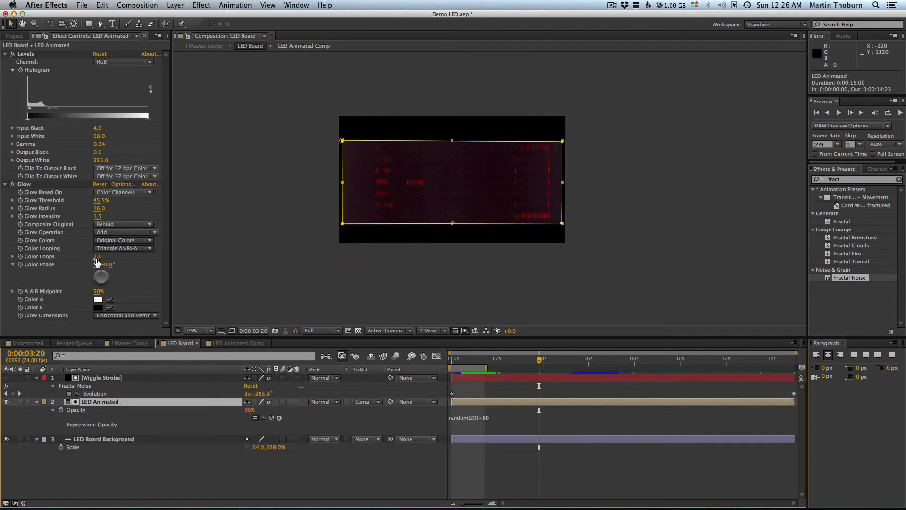
{"action": "left_click_drag", "start_coordinate": [98, 217], "coordinate": [192, 213]}
{"action": "left_click", "coordinate": [128, 343]}
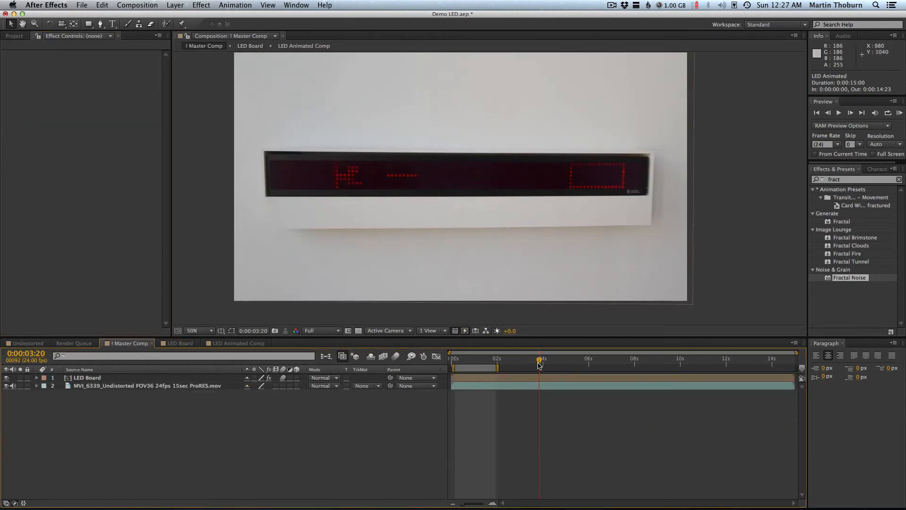
{"action": "left_click_drag", "start_coordinate": [539, 360], "coordinate": [452, 363]}
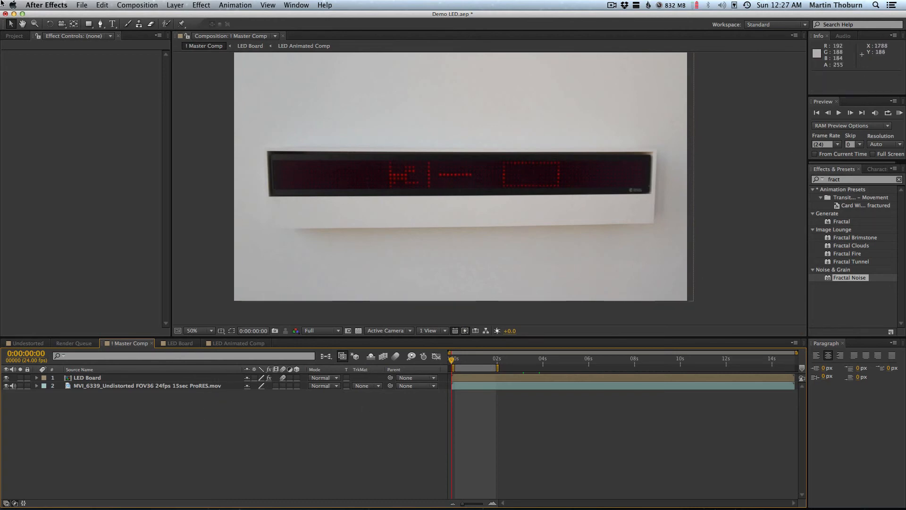
Add an adjustment layer at the top of the Master Comp and apply the Curves effect to it.
{"action": "left_click", "coordinate": [102, 5]}
{"action": "mouse_move", "coordinate": [175, 4]}
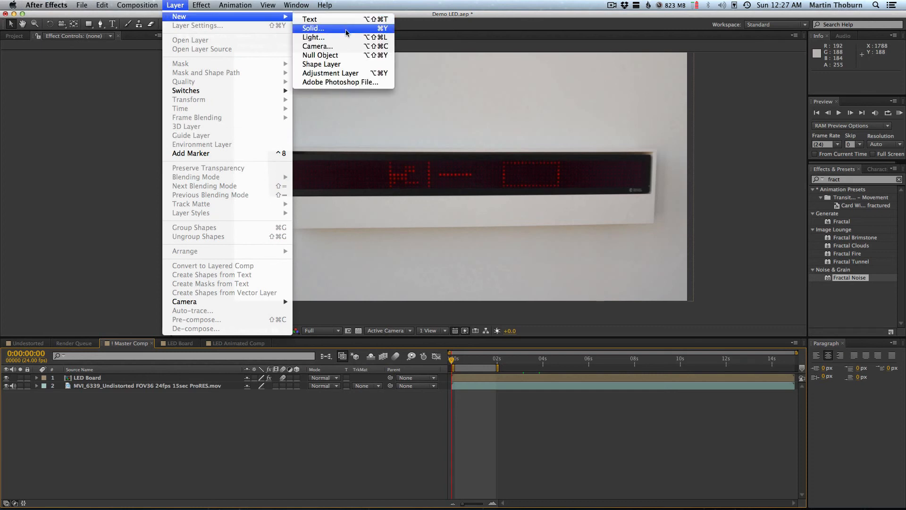
{"action": "left_click", "coordinate": [354, 73]}
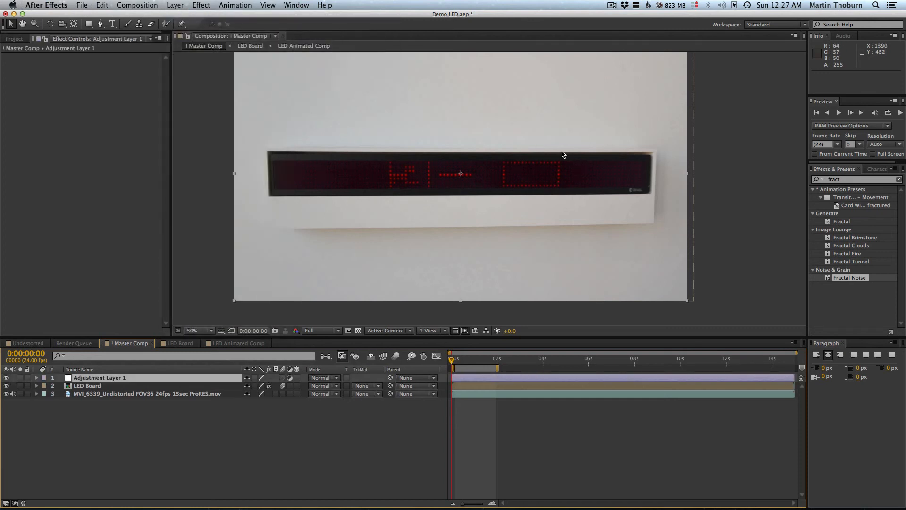
{"action": "left_click", "coordinate": [851, 179]}
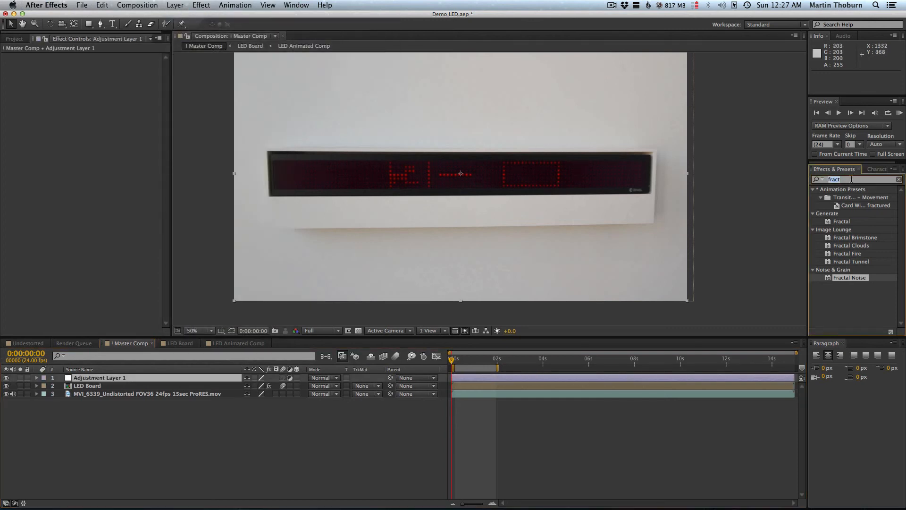
{"action": "type", "text": "curves"}
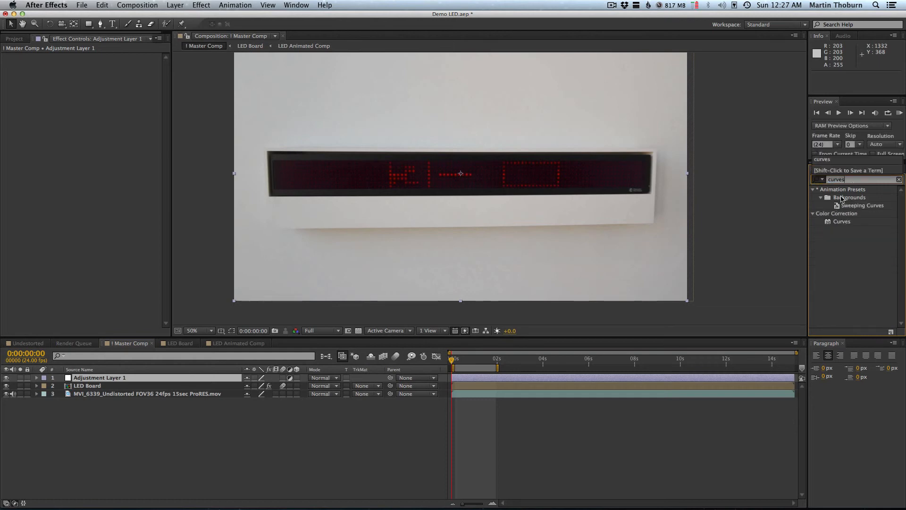
{"action": "left_click_drag", "start_coordinate": [838, 222], "coordinate": [90, 377]}
Shape the RGB curve into a gentle S by lowering the shadows and raising the highlights, and check the frame at 0:00:03:02.
{"action": "mouse_move", "coordinate": [54, 134]}
{"action": "left_mouse_down"}
{"action": "mouse_move", "coordinate": [60, 144]}
{"action": "mouse_move", "coordinate": [52, 140]}
{"action": "left_mouse_up"}
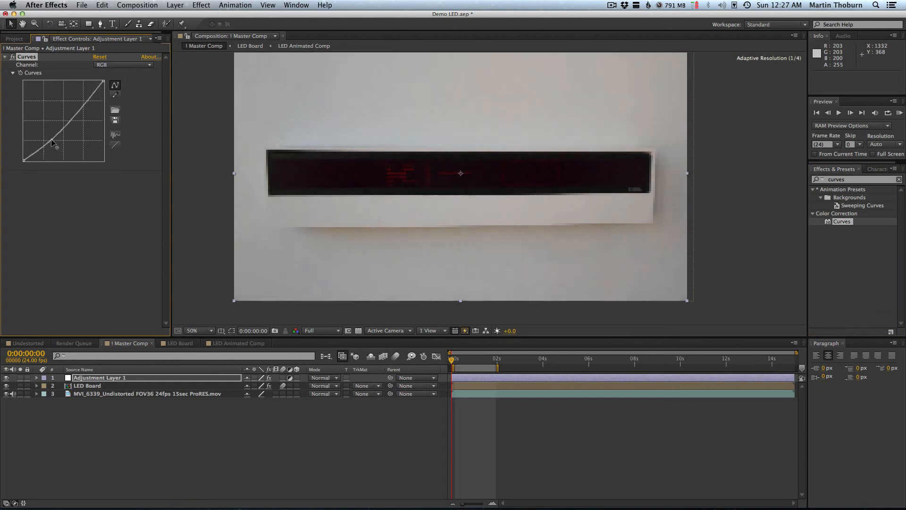
{"action": "left_click_drag", "start_coordinate": [80, 108], "coordinate": [80, 103]}
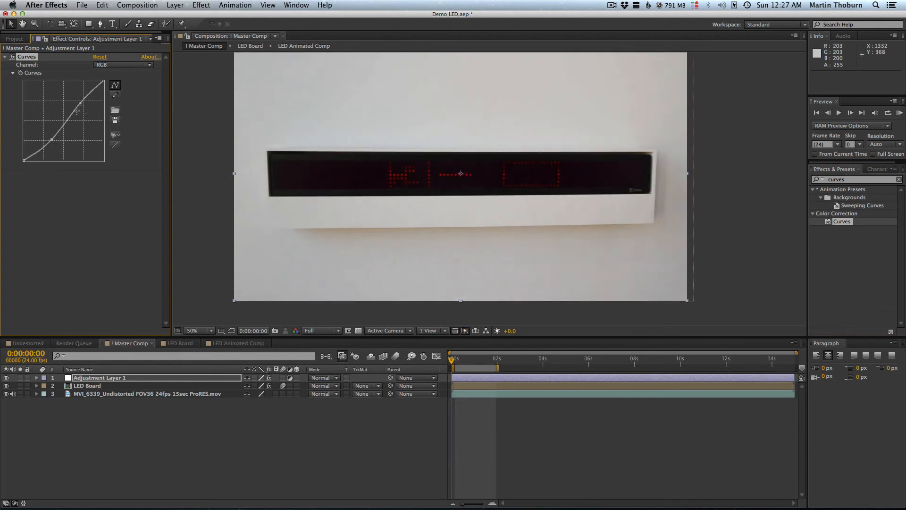
{"action": "left_click_drag", "start_coordinate": [51, 139], "coordinate": [51, 140]}
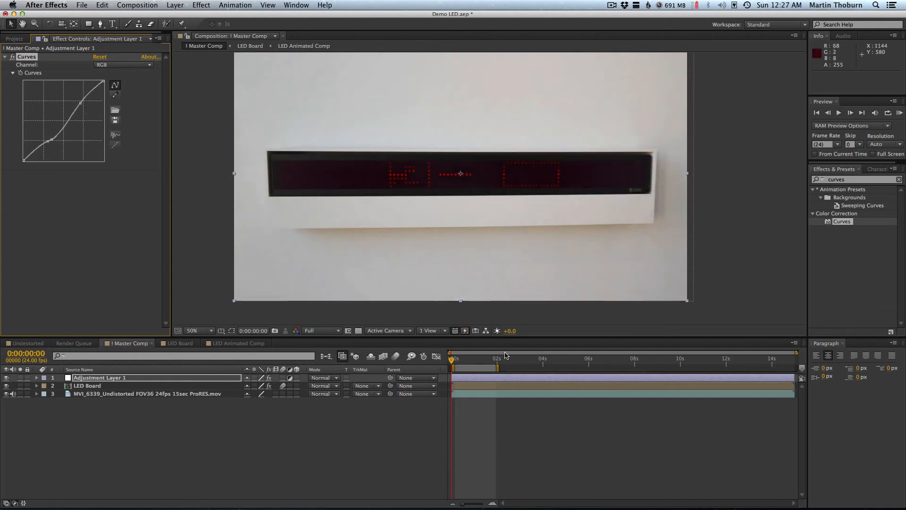
{"action": "left_click", "coordinate": [522, 358]}
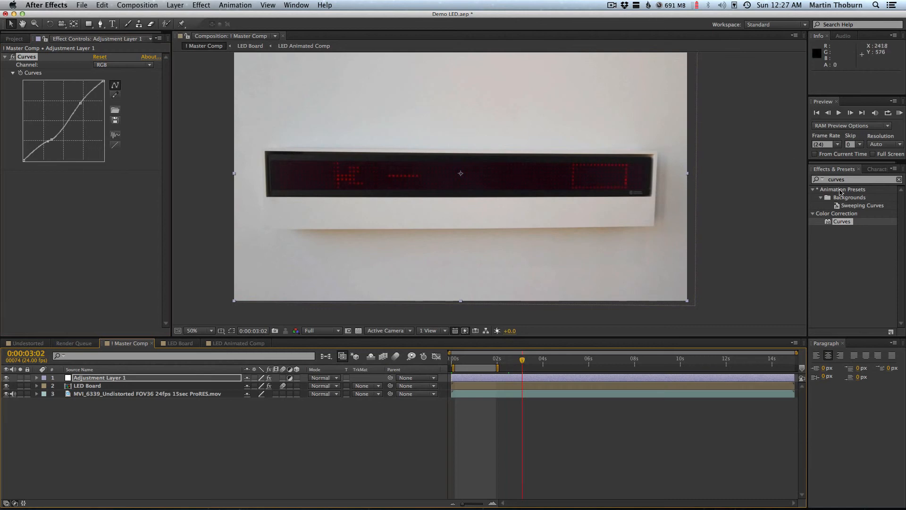
Apply the Magic Bullet Looks effect to the adjustment layer in the Master Comp.
{"action": "left_click", "coordinate": [845, 181]}
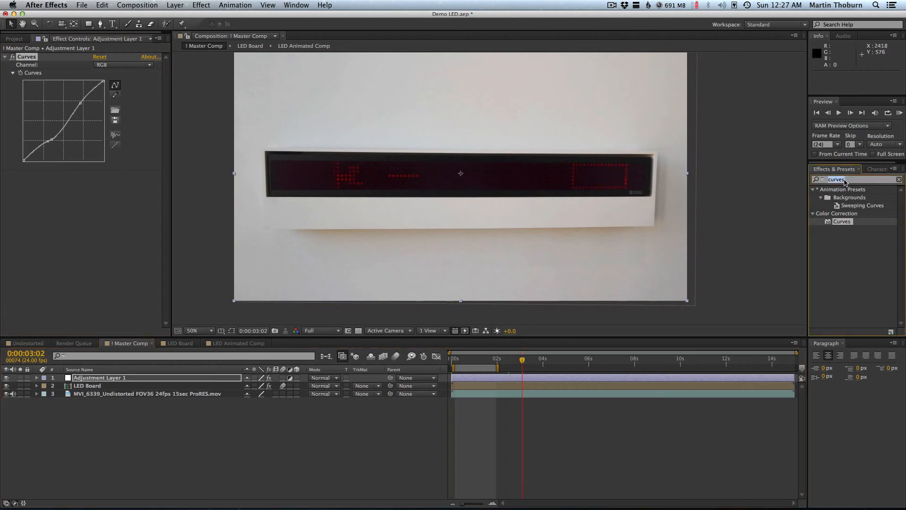
{"action": "left_click", "coordinate": [235, 5]}
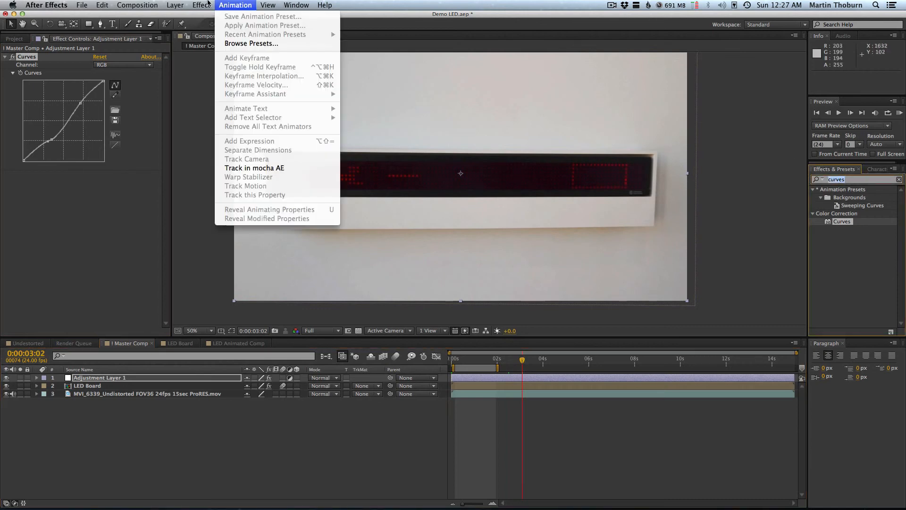
{"action": "left_click", "coordinate": [203, 5]}
{"action": "left_click", "coordinate": [151, 427]}
{"action": "left_click", "coordinate": [125, 380]}
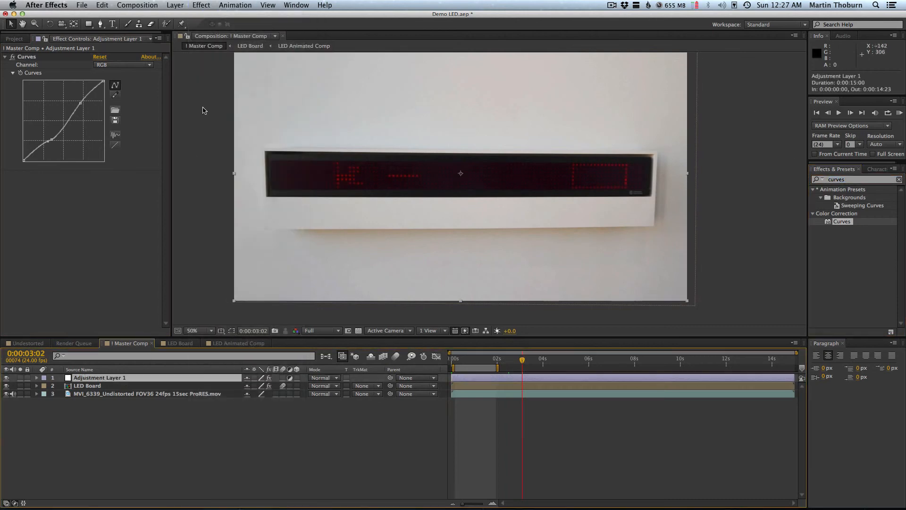
{"action": "left_click", "coordinate": [201, 5]}
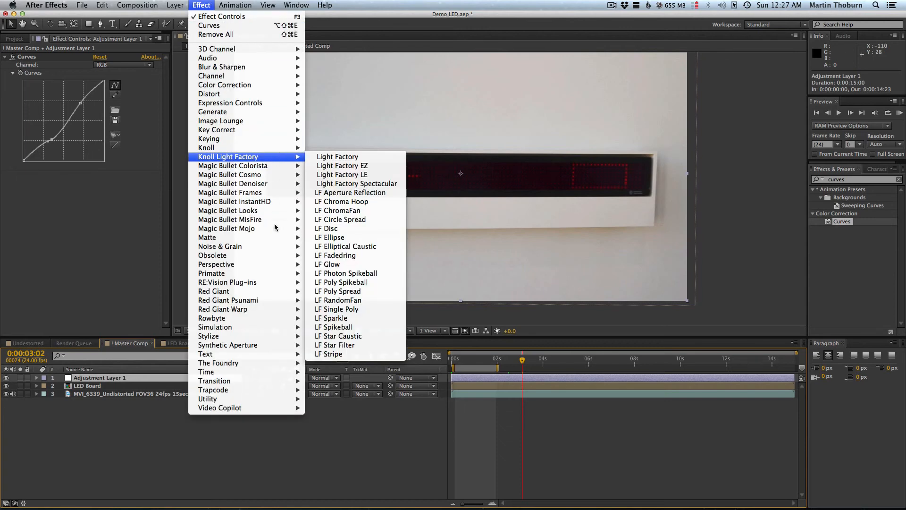
{"action": "mouse_move", "coordinate": [276, 209]}
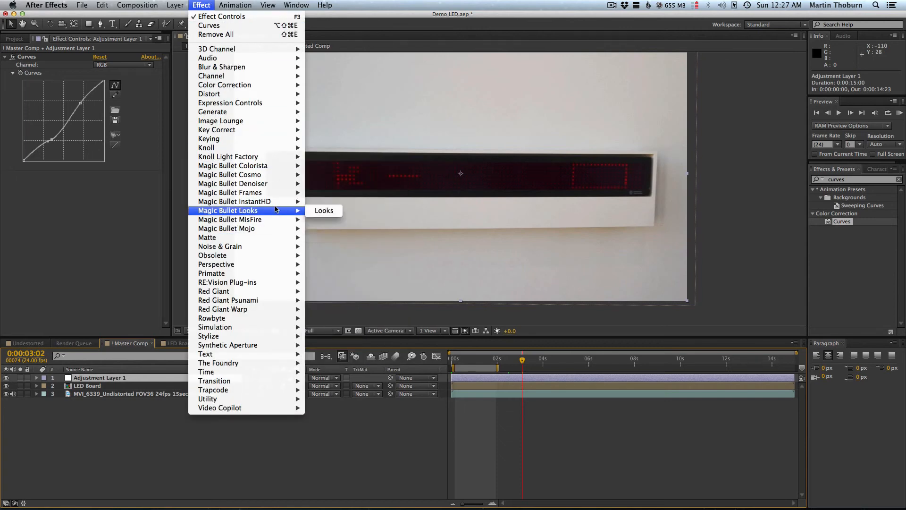
{"action": "left_click", "coordinate": [324, 211]}
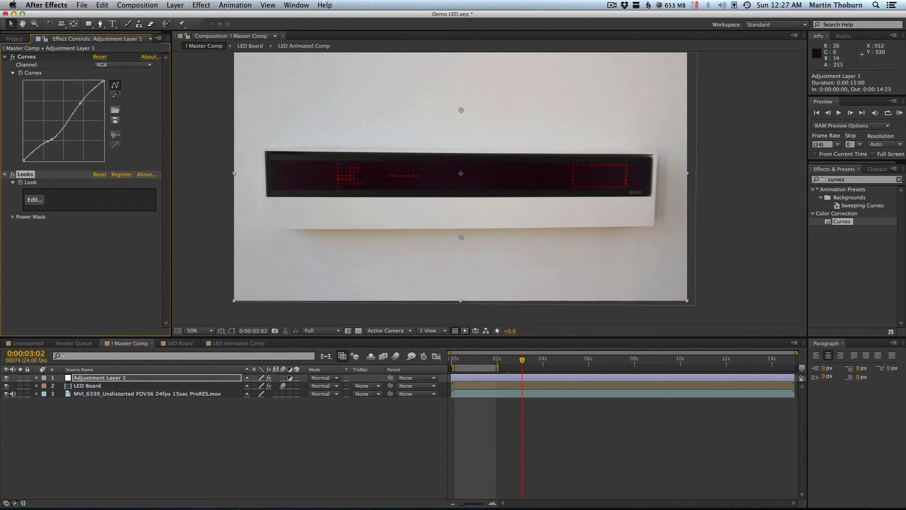
Edit the Looks effect, choose the Cinematic preset Blockbuster and accept it.
{"action": "left_click", "coordinate": [34, 200]}
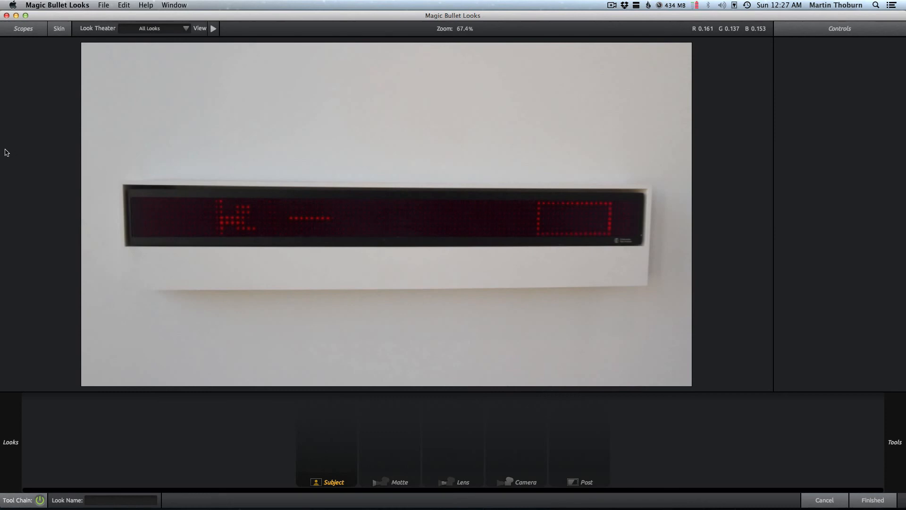
{"action": "mouse_move", "coordinate": [7, 152]}
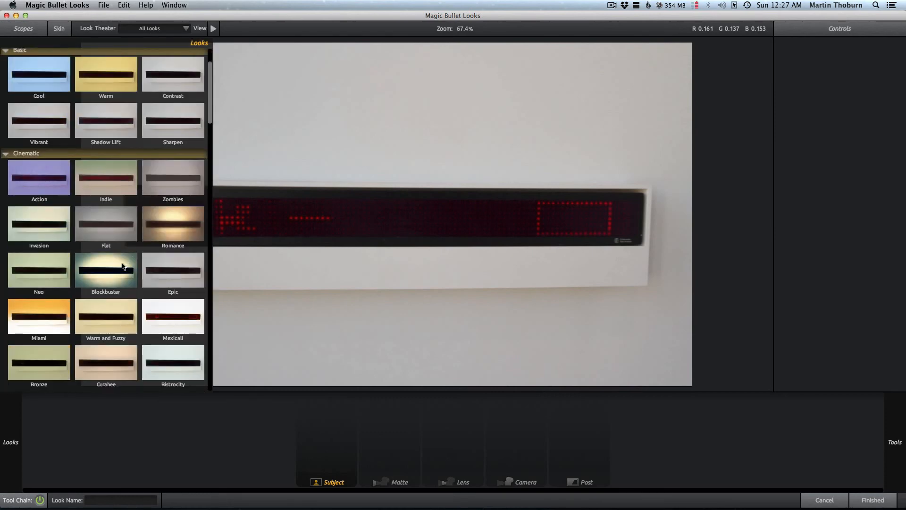
{"action": "left_click", "coordinate": [123, 267]}
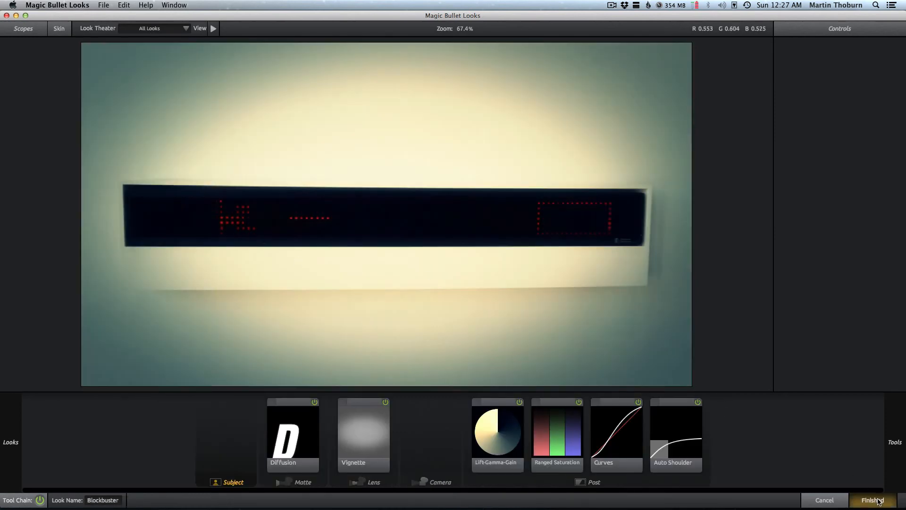
{"action": "left_click", "coordinate": [873, 500]}
Disable the Curves effect on the adjustment layer and scrub the Master Comp to review the graded shot.
{"action": "left_click", "coordinate": [551, 362]}
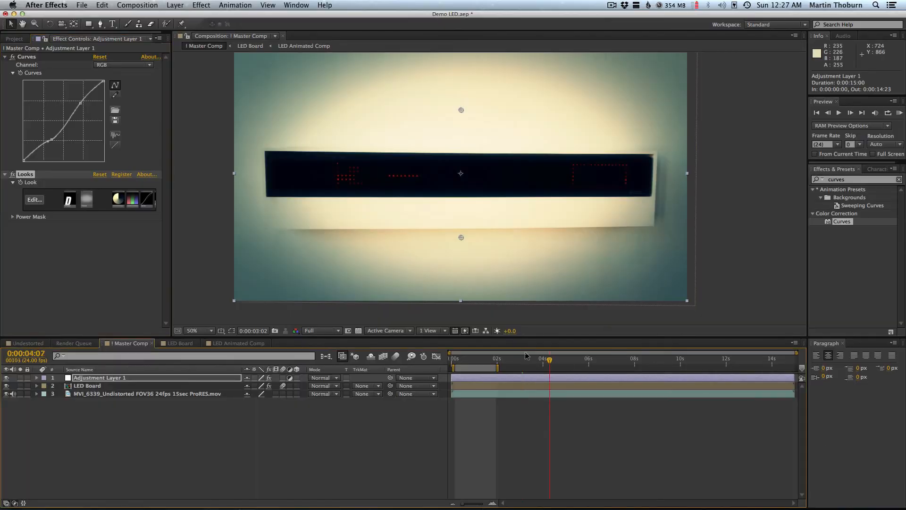
{"action": "left_click", "coordinate": [13, 56]}
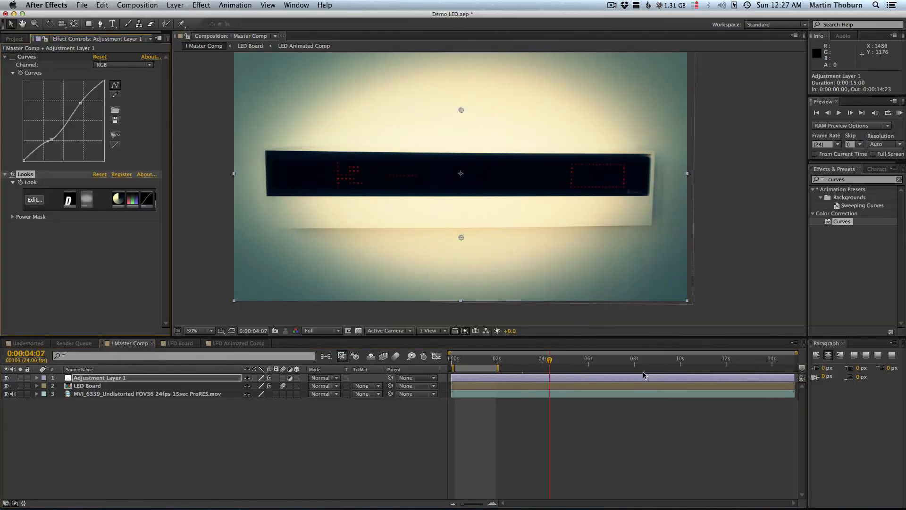
{"action": "left_click_drag", "start_coordinate": [603, 362], "coordinate": [505, 366]}
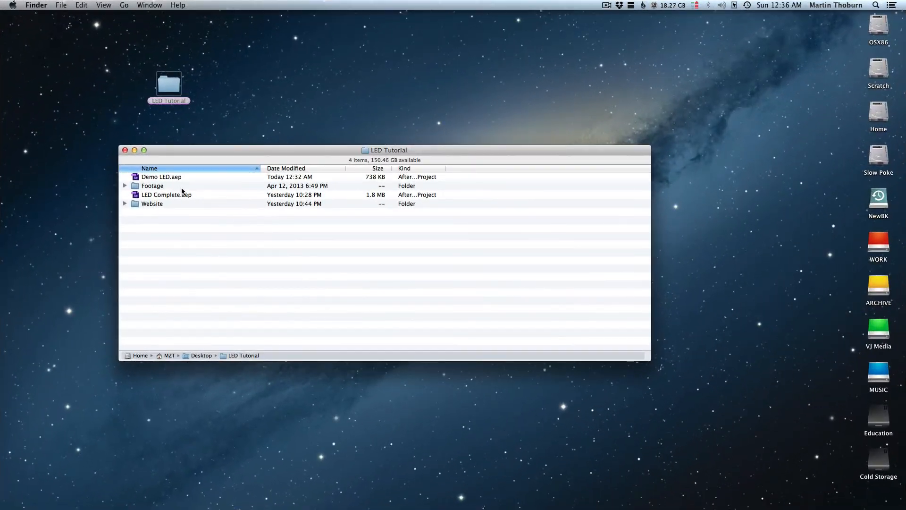
Switch to Finder and open the finished project LED Complete.aep from the LED Tutorial folder.
{"action": "left_click", "coordinate": [154, 195]}
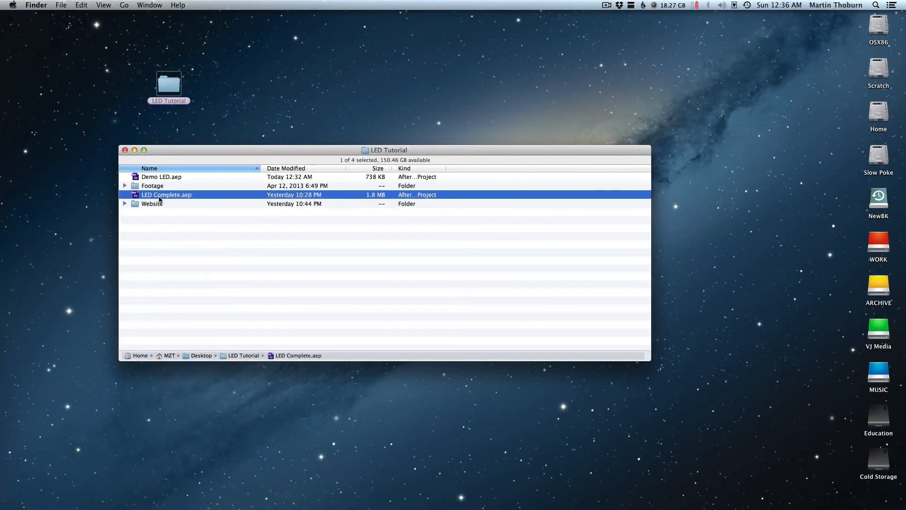
{"action": "left_click", "coordinate": [160, 178]}
{"action": "left_click", "coordinate": [170, 195]}
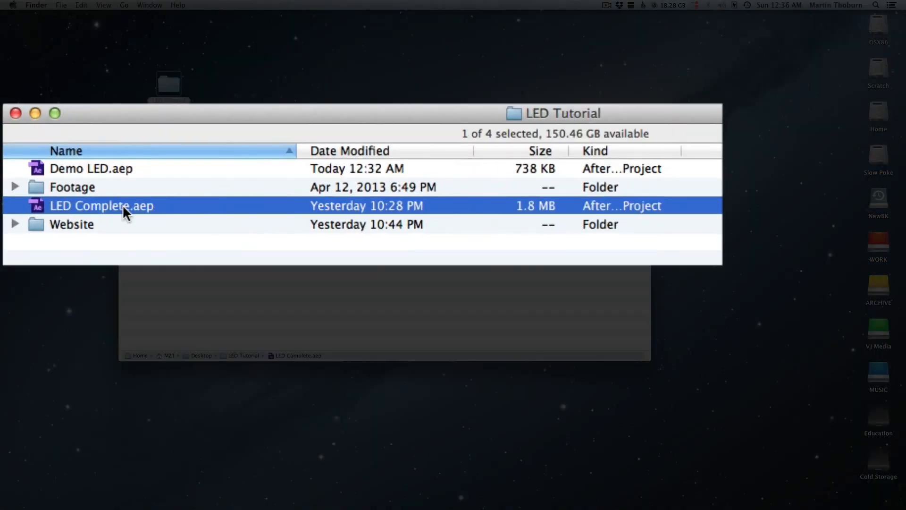
{"action": "double_click", "coordinate": [92, 202]}
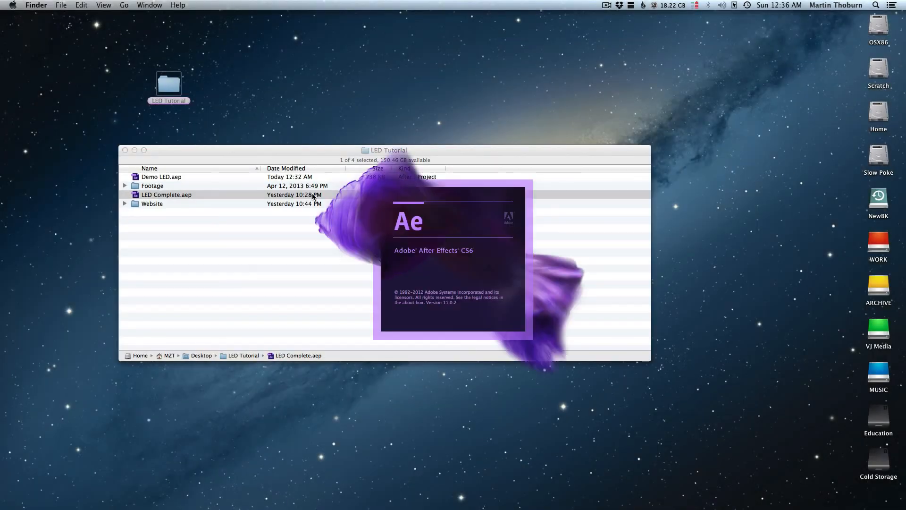
Expand the Website folder, open its web link in the browser and reposition the browser window.
{"action": "left_click", "coordinate": [125, 204]}
{"action": "left_click", "coordinate": [171, 214]}
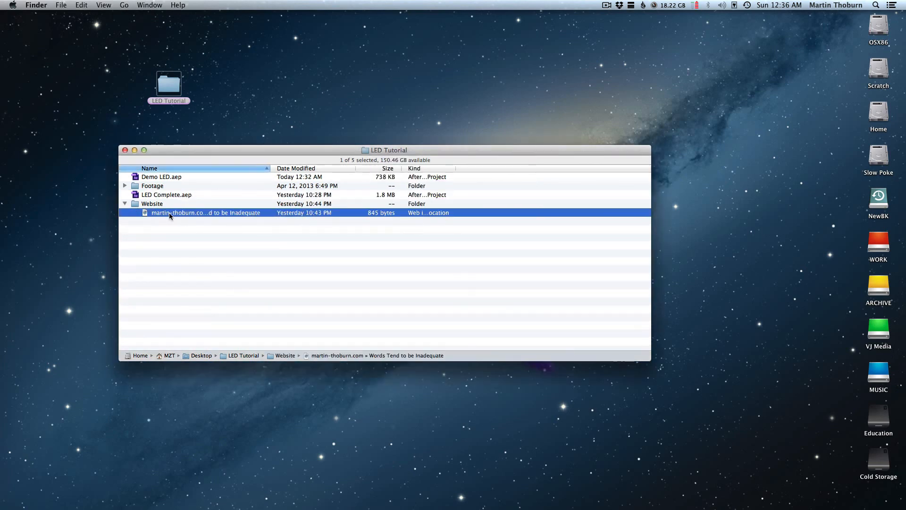
{"action": "double_click", "coordinate": [169, 213]}
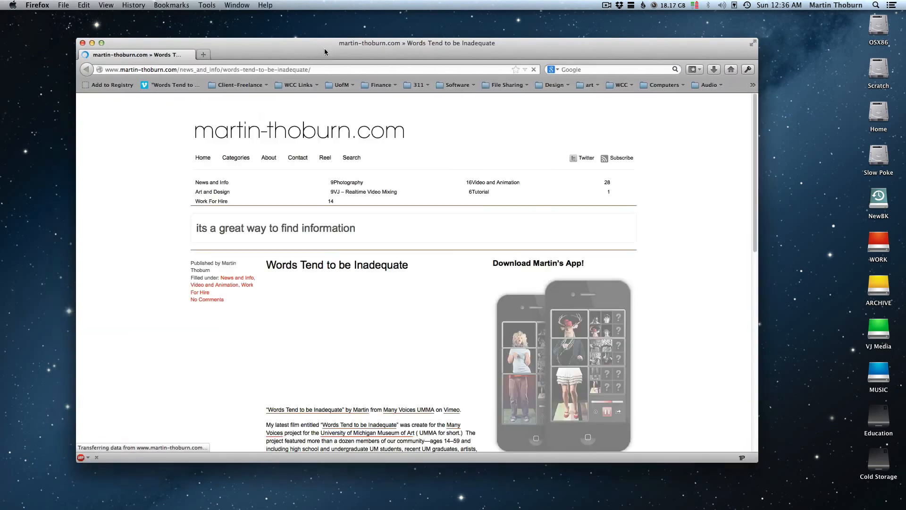
{"action": "left_click_drag", "start_coordinate": [325, 48], "coordinate": [428, 26]}
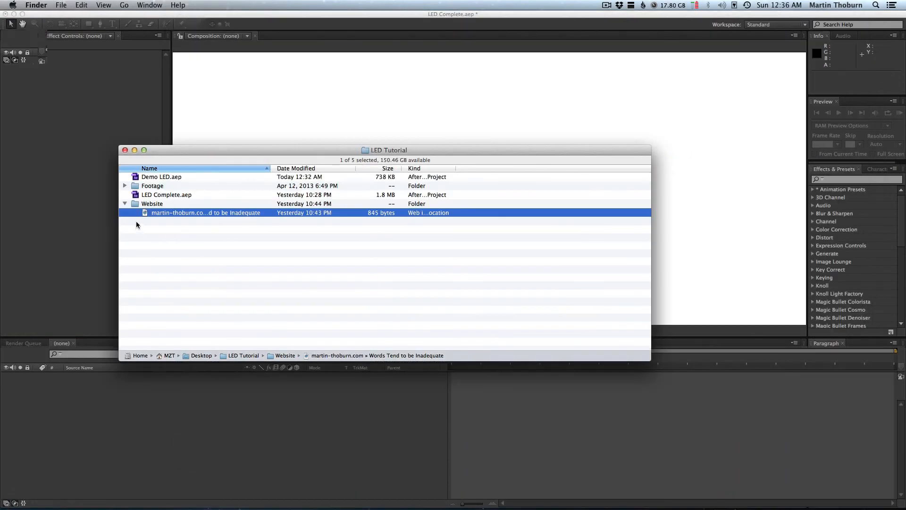
Switch to After Effects and look through the 02 Sign Mask, 00 Opticle Compensation and 04 Sign Text comps, scrubbing their timelines.
{"action": "left_click", "coordinate": [89, 299]}
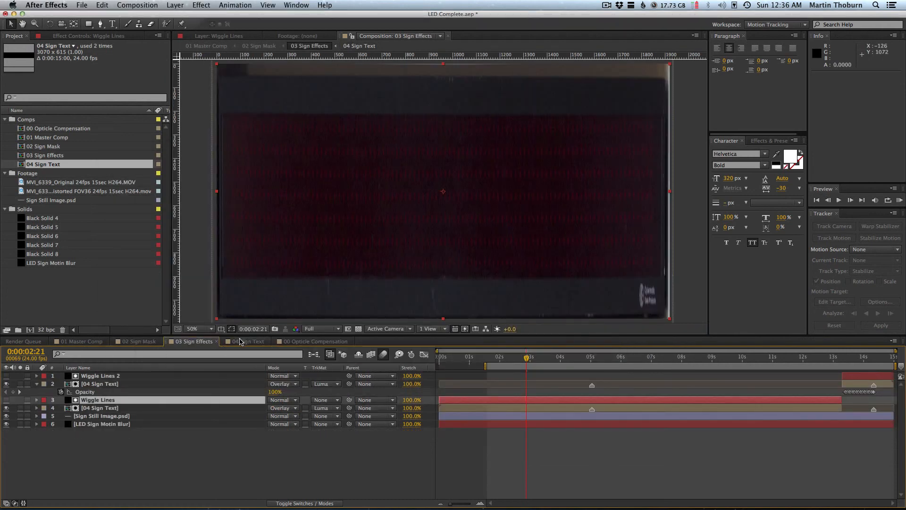
{"action": "left_click", "coordinate": [134, 341]}
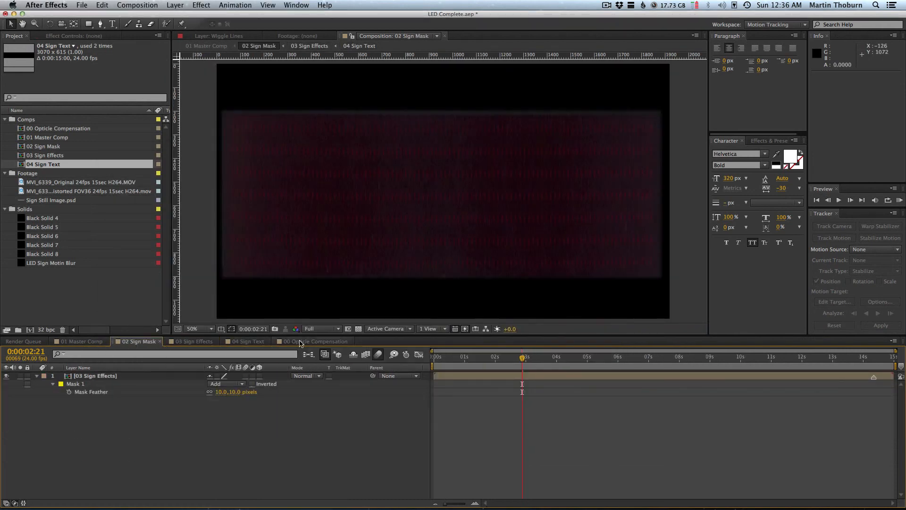
{"action": "left_click", "coordinate": [305, 342]}
{"action": "left_click", "coordinate": [256, 342]}
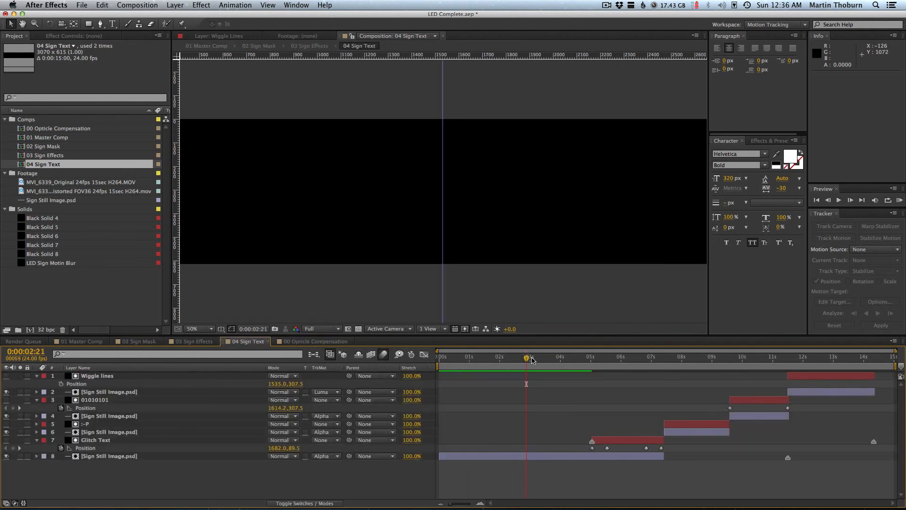
{"action": "left_click_drag", "start_coordinate": [531, 359], "coordinate": [776, 359]}
{"action": "left_click", "coordinate": [126, 342]}
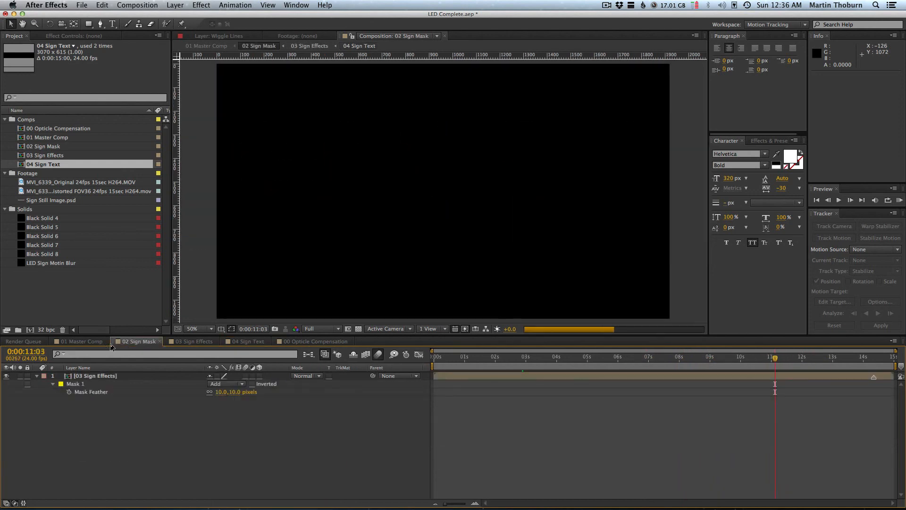
{"action": "left_click_drag", "start_coordinate": [479, 356], "coordinate": [793, 358]}
View the 01 Master Comp, scrub to the animated sign section and play it back.
{"action": "left_click", "coordinate": [81, 341]}
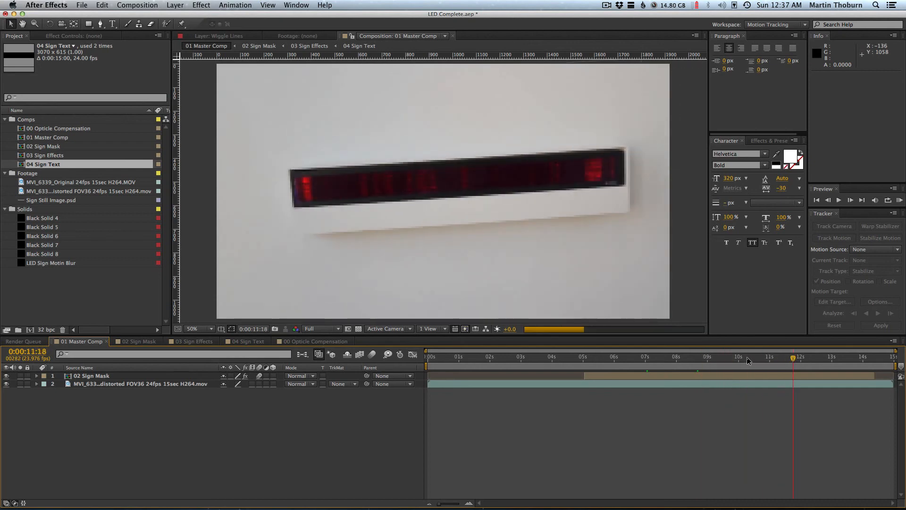
{"action": "left_click_drag", "start_coordinate": [628, 362], "coordinate": [670, 363]}
{"action": "key", "text": "space"}
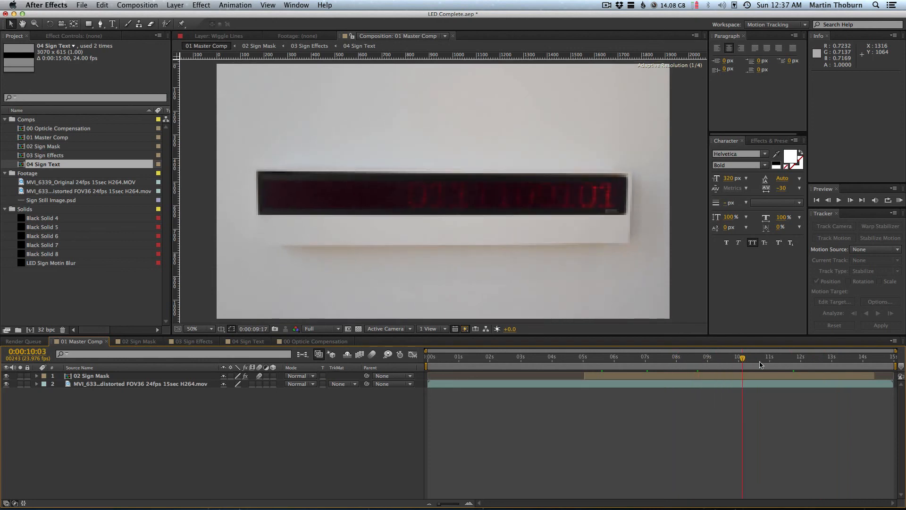
Quit After Effects, bring the browser page "Words Tend to be Inadequate" to the front and reposition its window.
{"action": "left_click", "coordinate": [43, 4]}
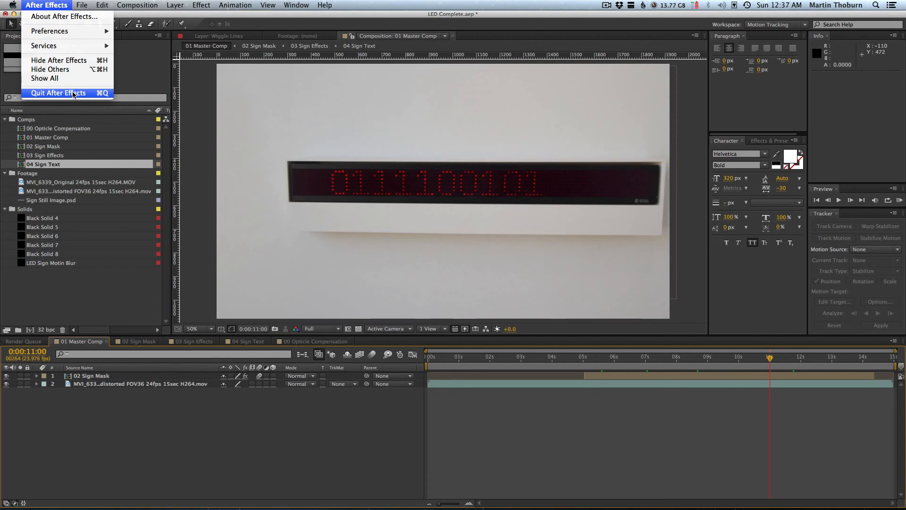
{"action": "left_click", "coordinate": [73, 93]}
{"action": "left_click", "coordinate": [439, 279]}
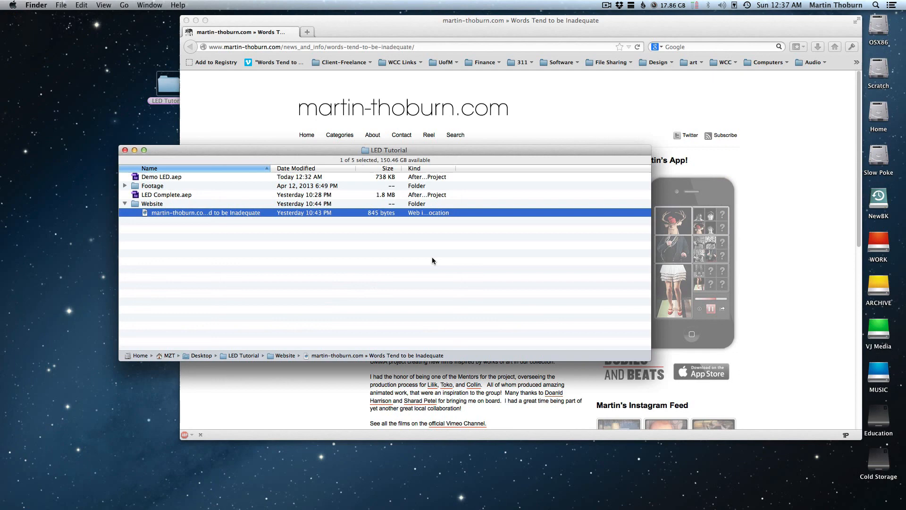
{"action": "left_click", "coordinate": [610, 112]}
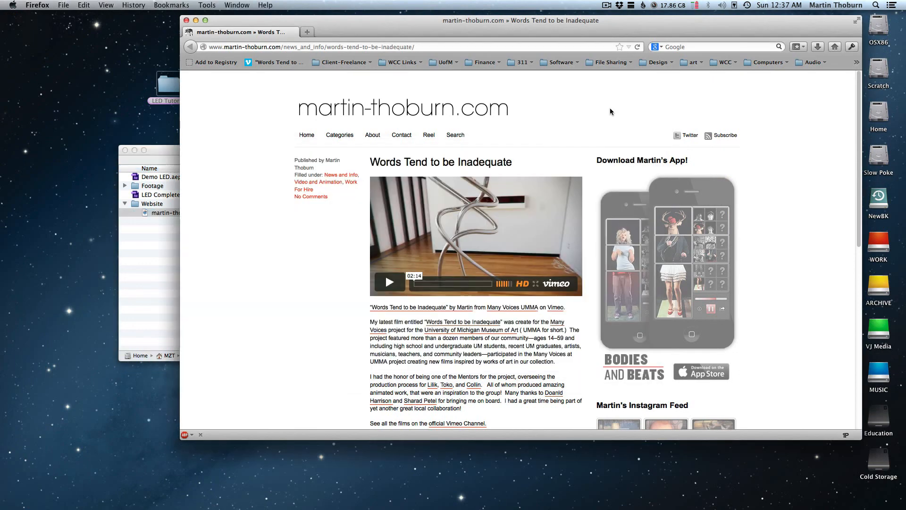
{"action": "left_click_drag", "start_coordinate": [515, 20], "coordinate": [444, 25]}
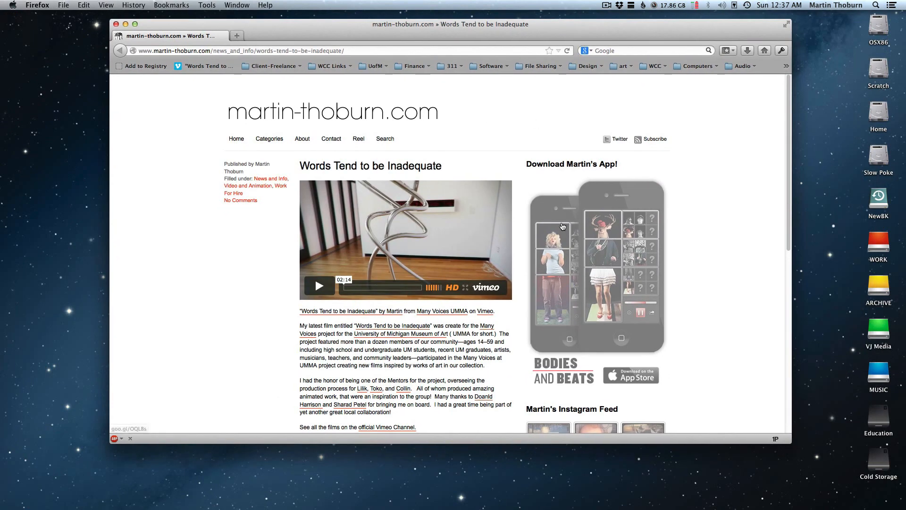